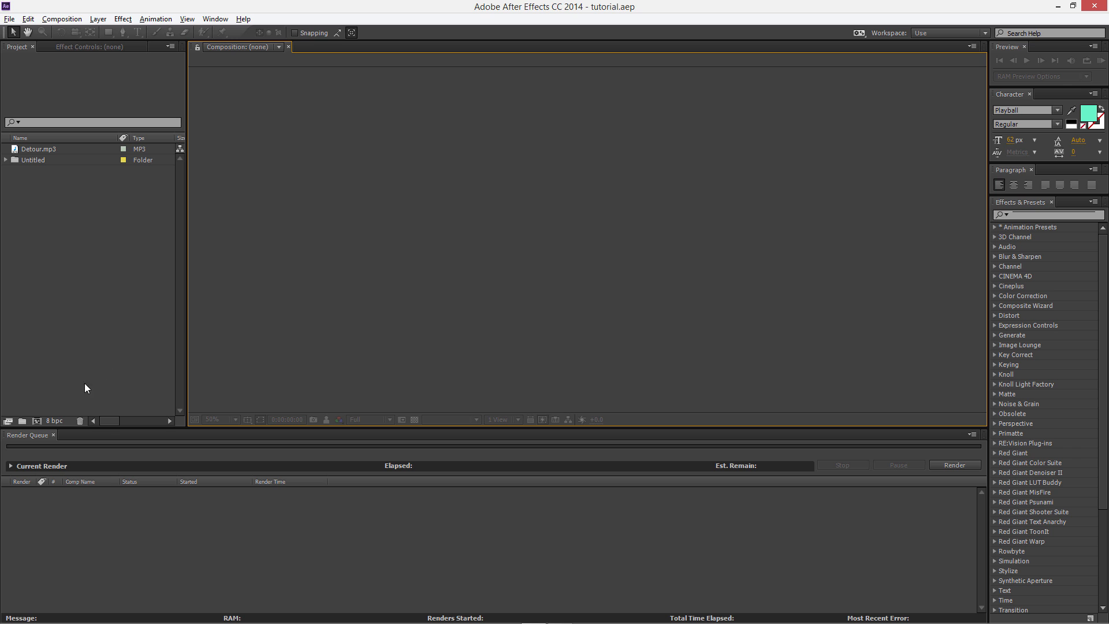
# - Create a composition named Main with a duration of 0:30:00:00 and add Detour.mp3 to its timeline
pyautogui.click(37, 420)
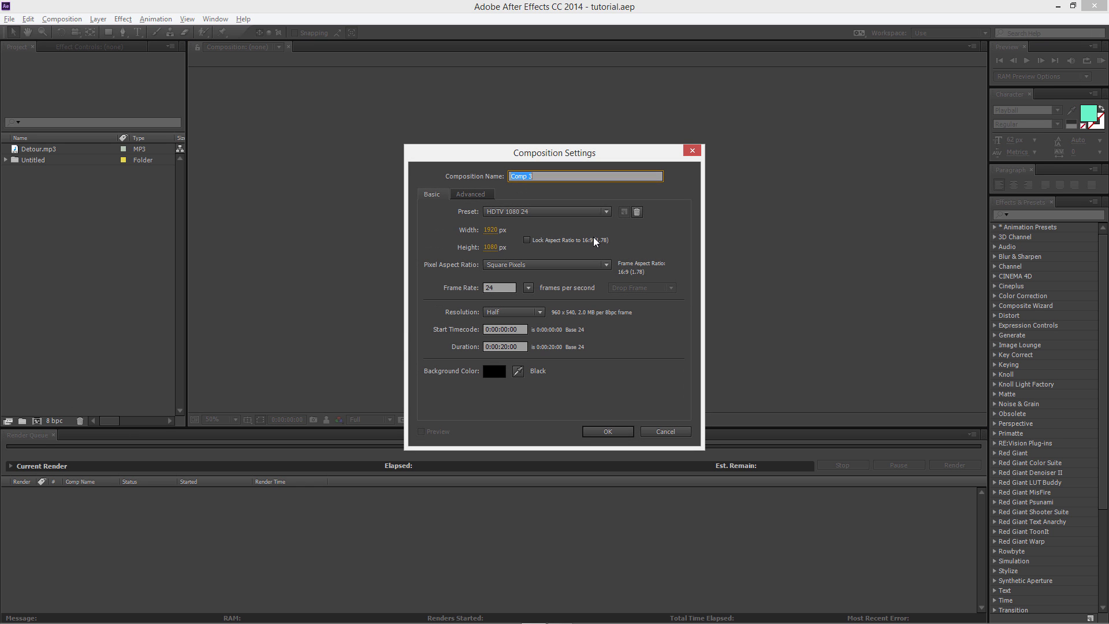
pyautogui.write('Main')
pyautogui.moveTo(500, 346); pyautogui.dragTo(493, 347)
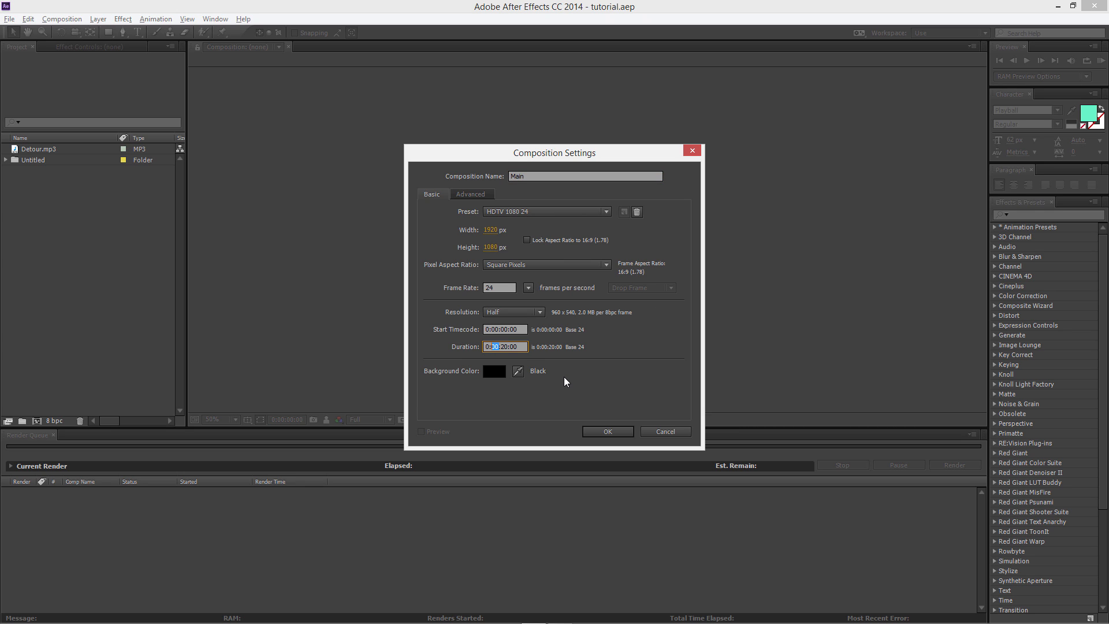
pyautogui.write('30')
pyautogui.moveTo(507, 347); pyautogui.dragTo(502, 346)
pyautogui.write('00')
pyautogui.click(607, 431)
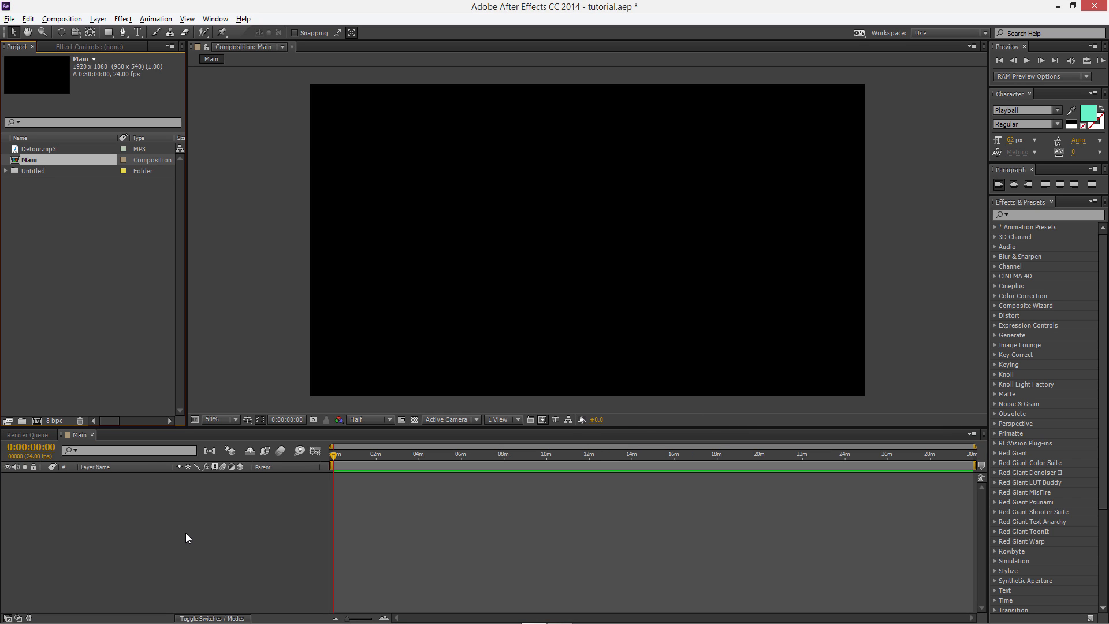
pyautogui.click(50, 149)
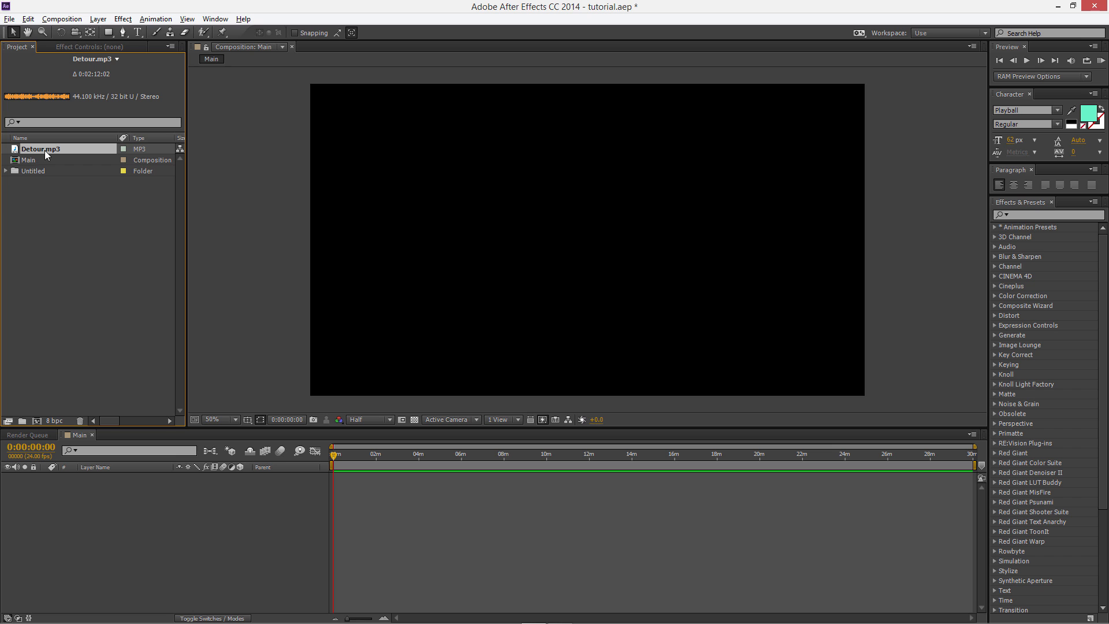
pyautogui.moveTo(40, 149); pyautogui.dragTo(95, 529)
# - Create a solid named BG with the colour 282828 and place it below the Detour.mp3 layer
pyautogui.rightClick(112, 518)
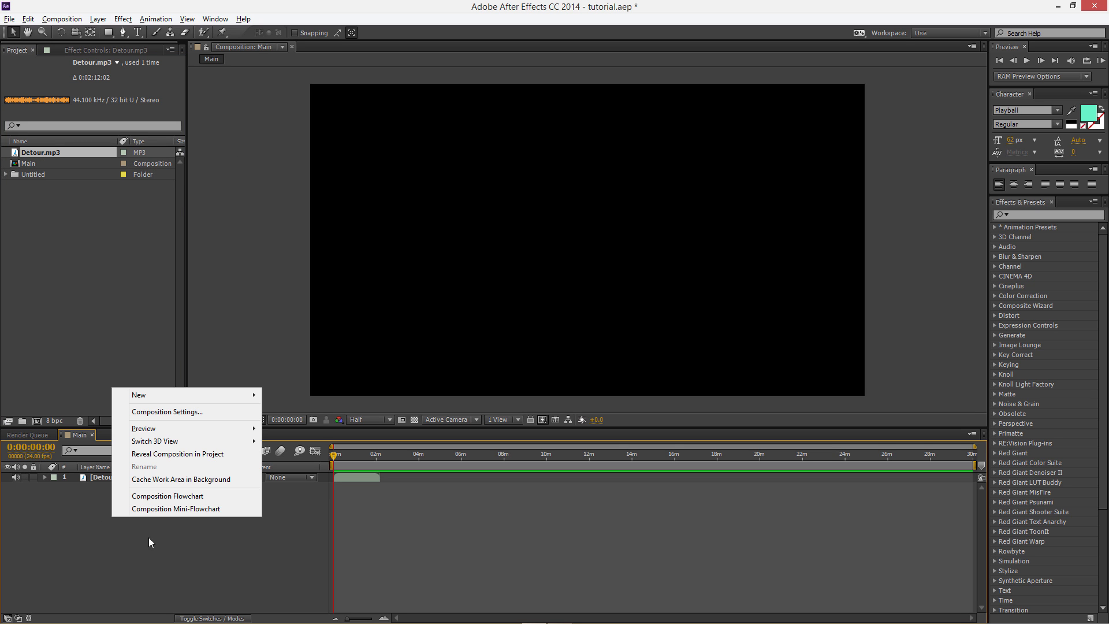
pyautogui.moveTo(191, 398)
pyautogui.click(297, 423)
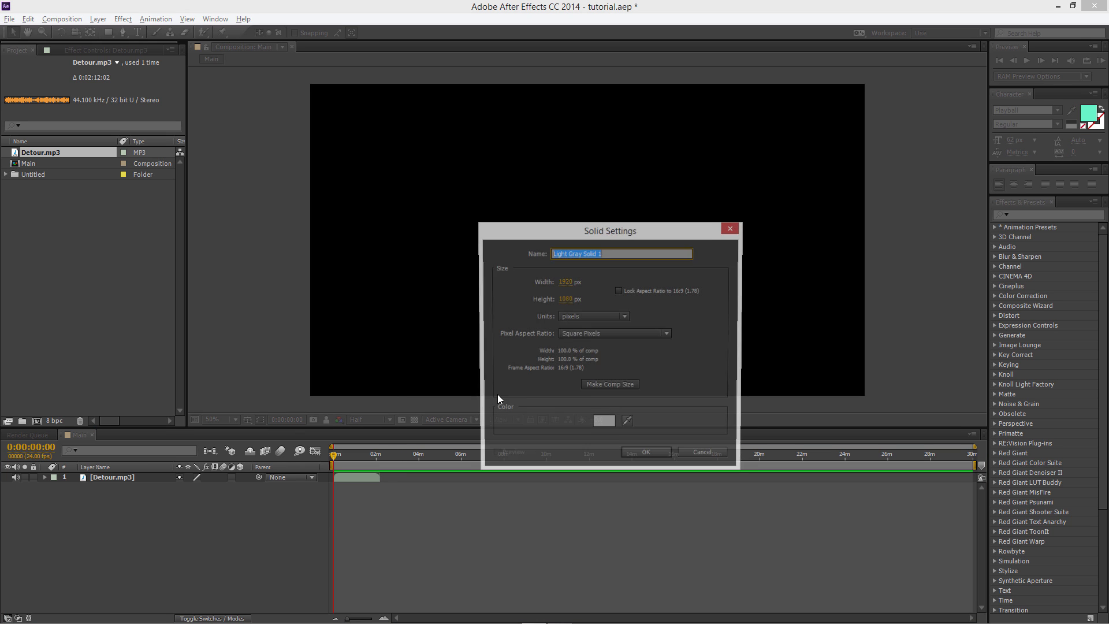
pyautogui.click(605, 423)
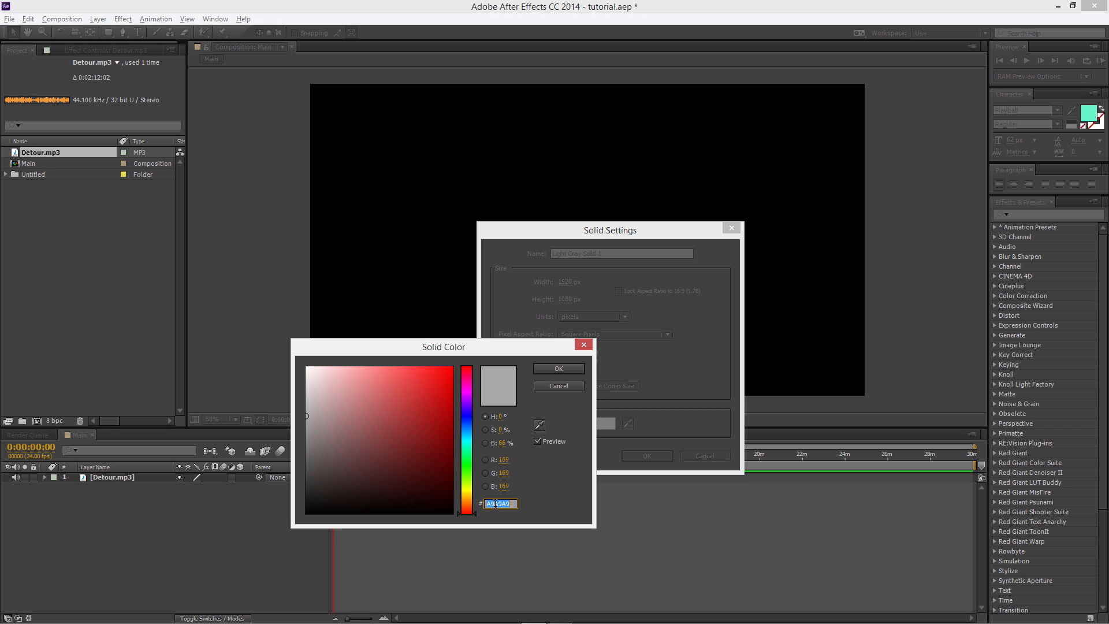
pyautogui.write('28')
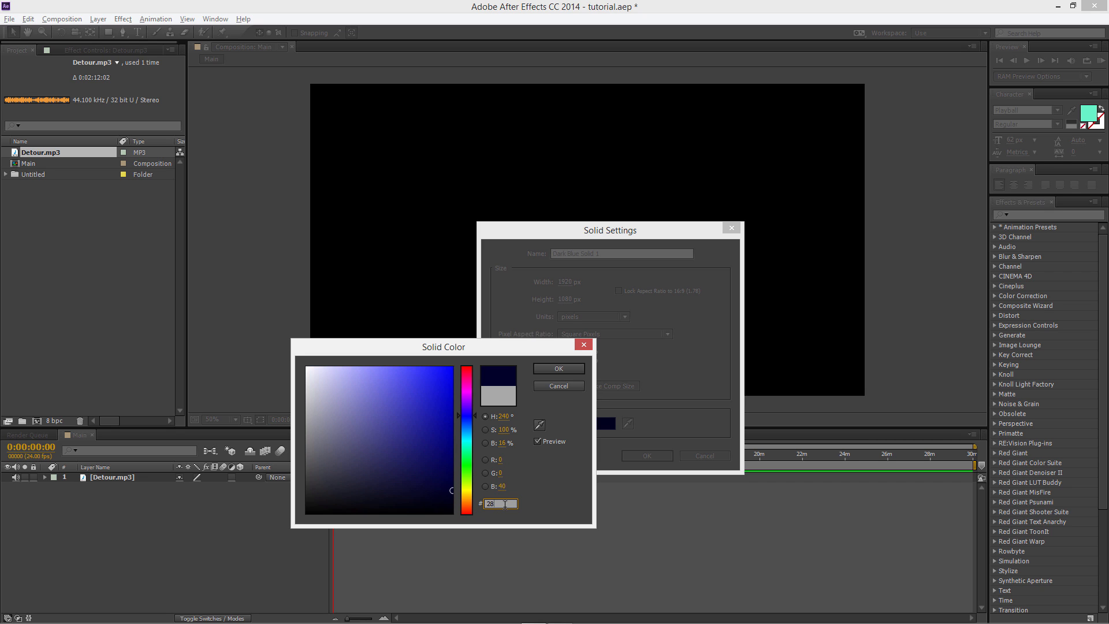
pyautogui.write('2828')
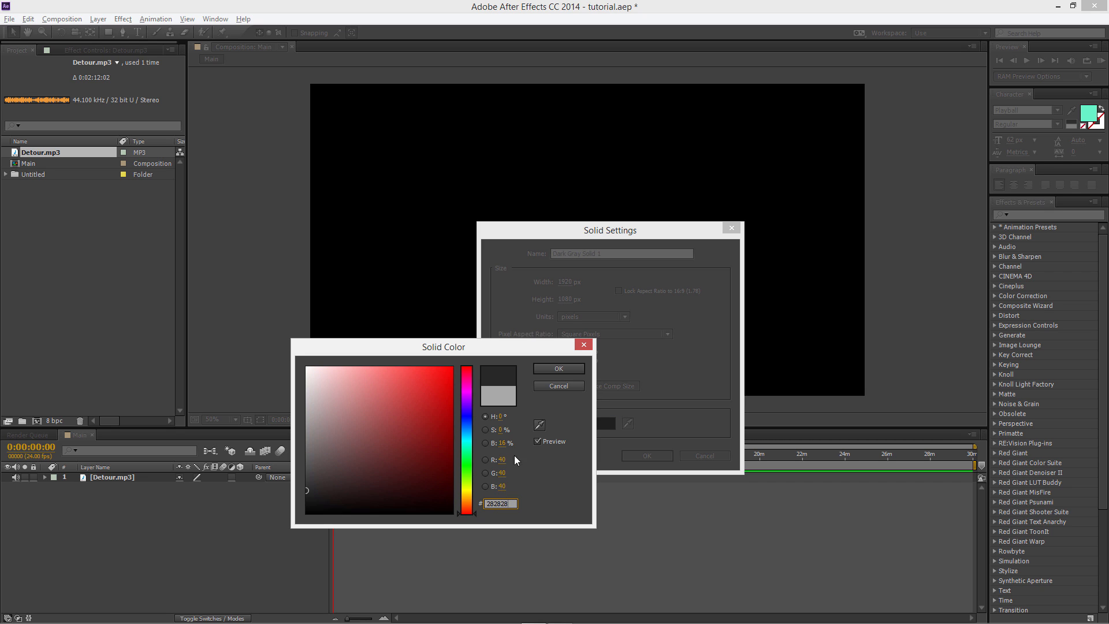
pyautogui.click(545, 370)
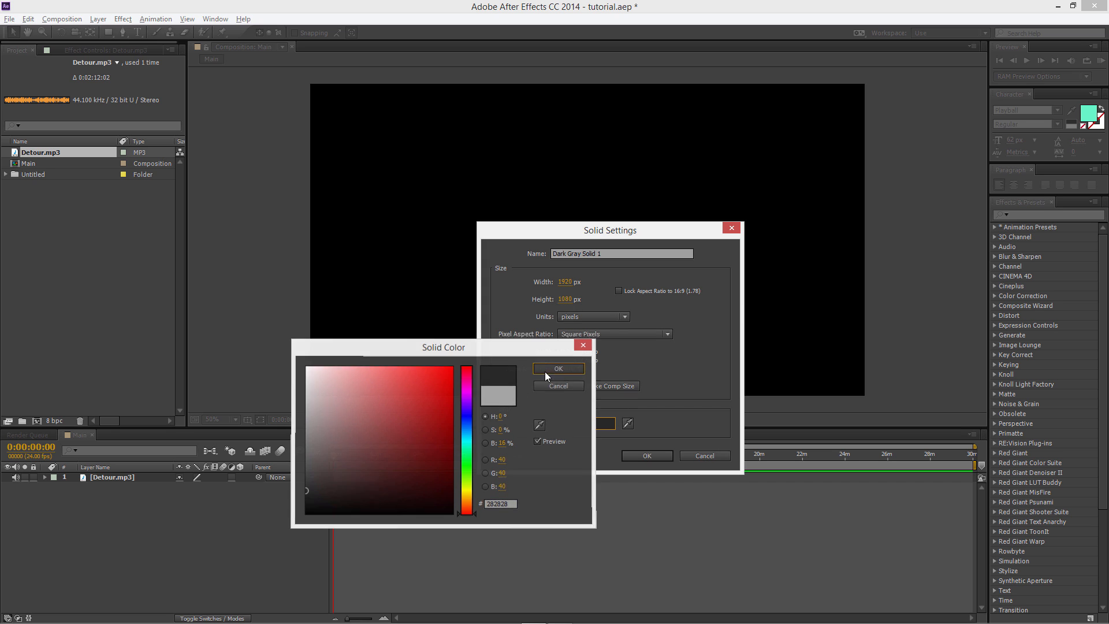
pyautogui.write('BG')
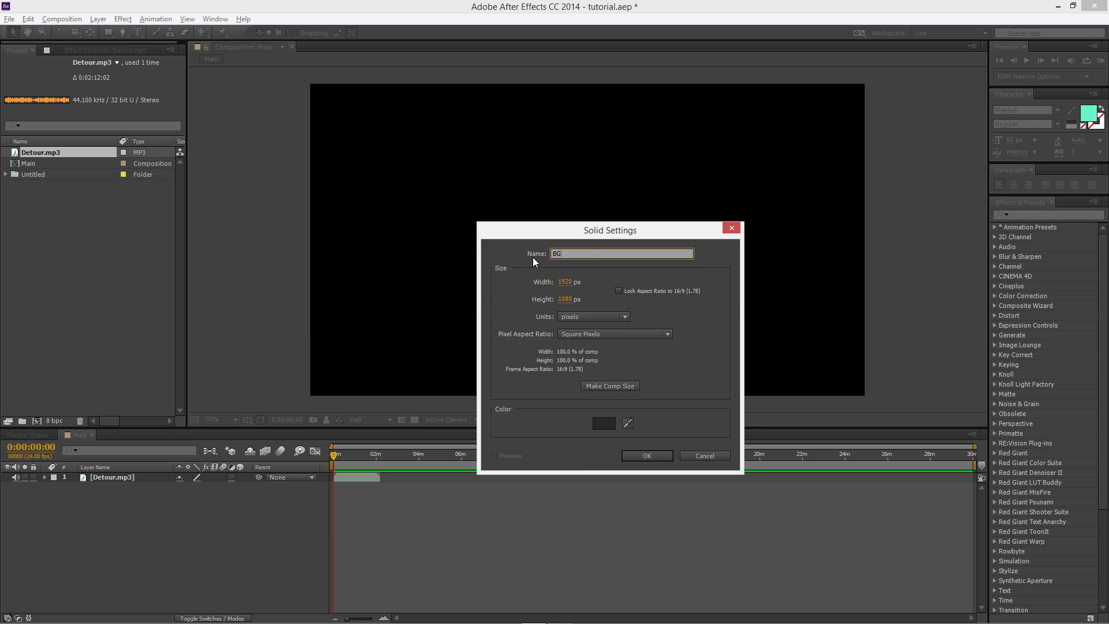
pyautogui.click(639, 456)
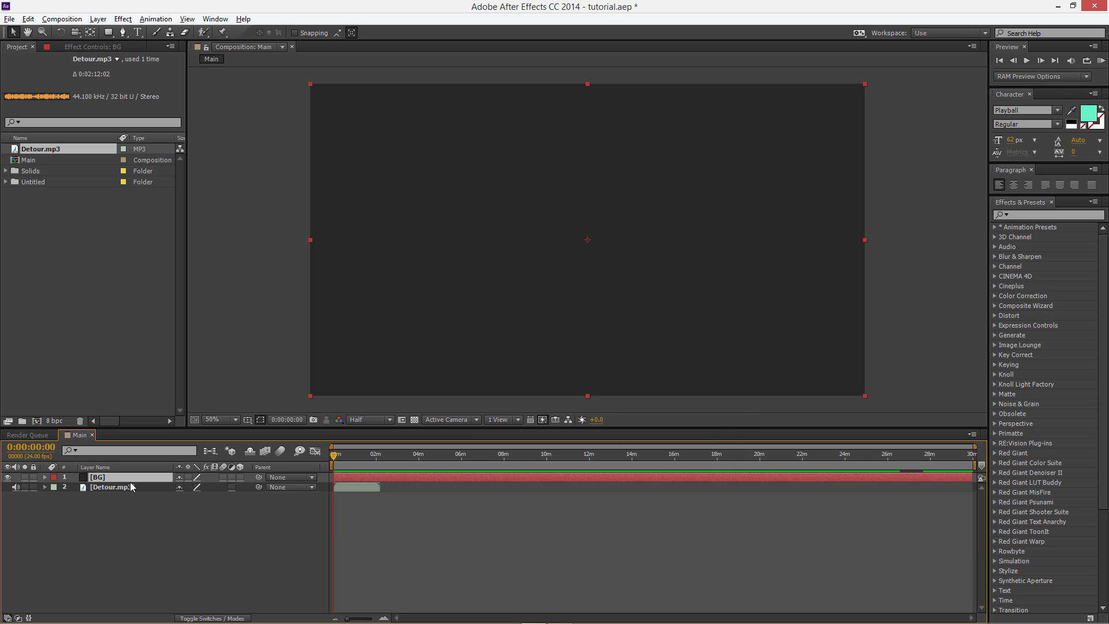
pyautogui.moveTo(129, 494); pyautogui.dragTo(130, 496)
# - Create a solid named Form with the colour 000000 in the Main composition
pyautogui.rightClick(141, 528)
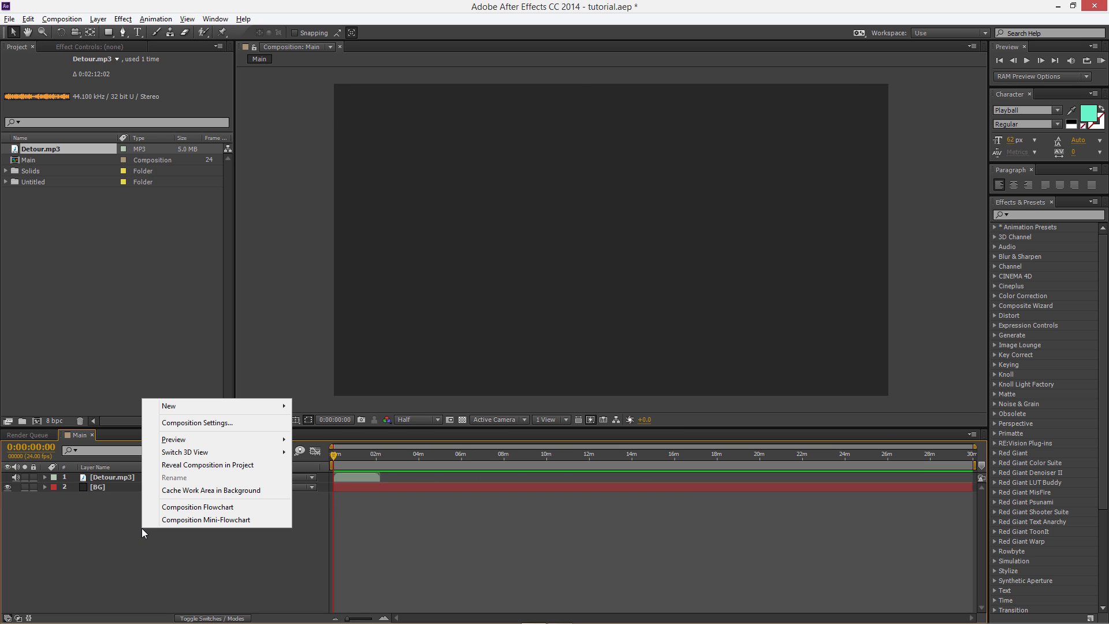
pyautogui.moveTo(222, 405)
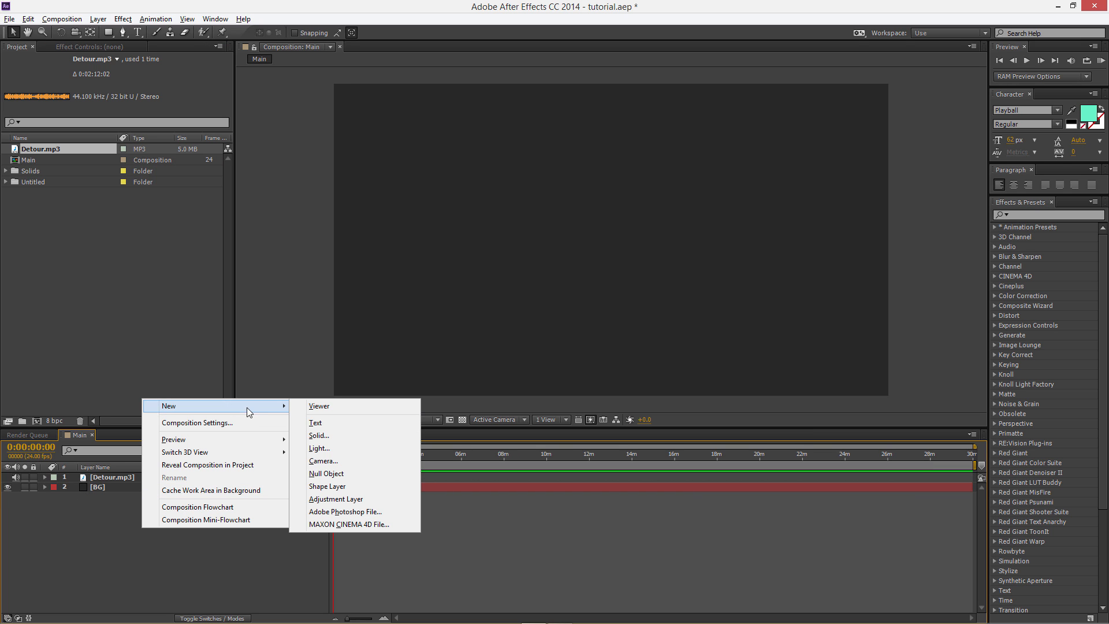
pyautogui.click(335, 444)
pyautogui.click(605, 424)
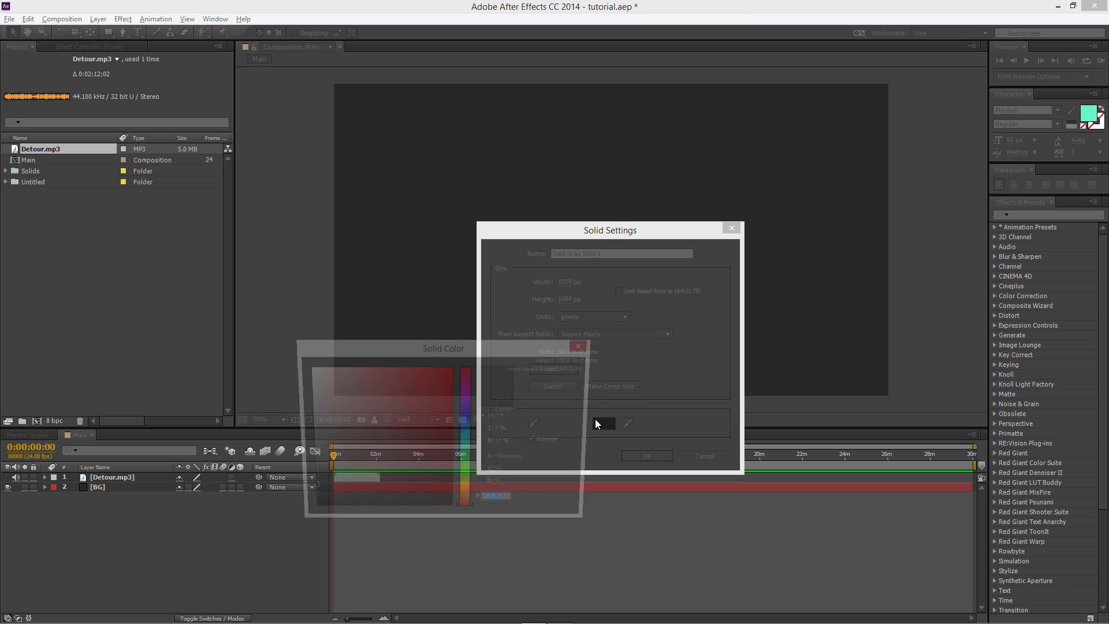
pyautogui.write('000000')
pyautogui.click(558, 369)
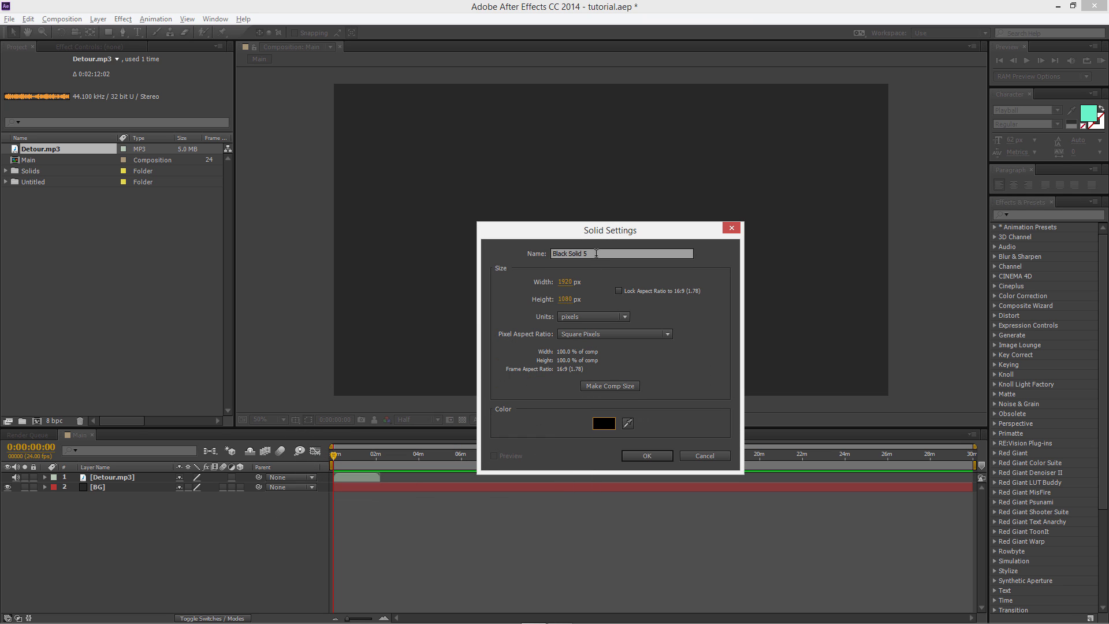
pyautogui.write('Form')
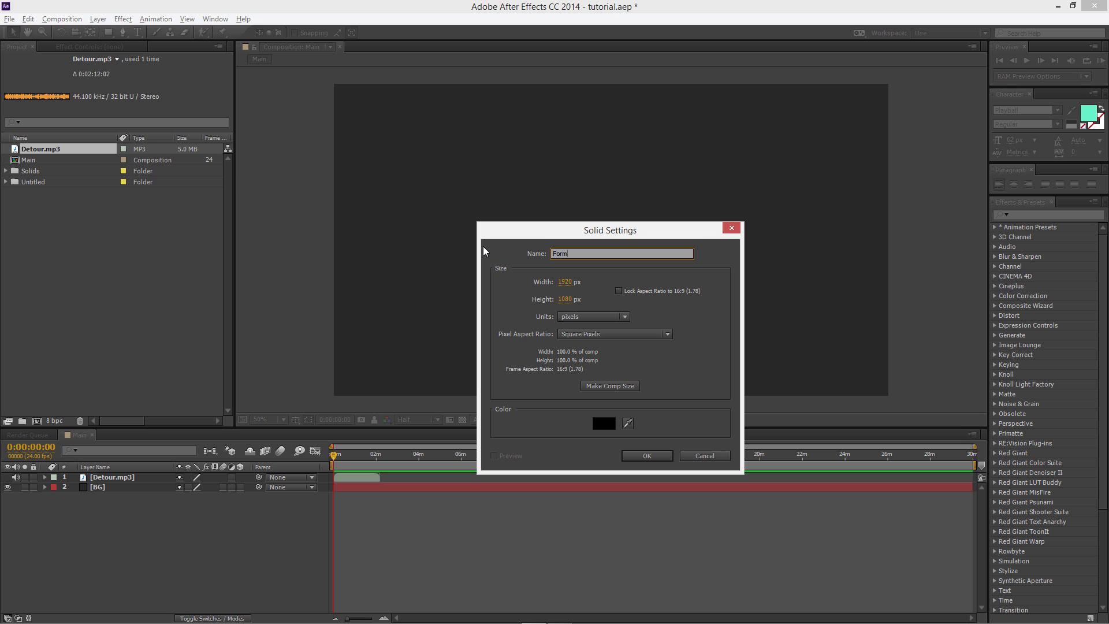
pyautogui.click(663, 457)
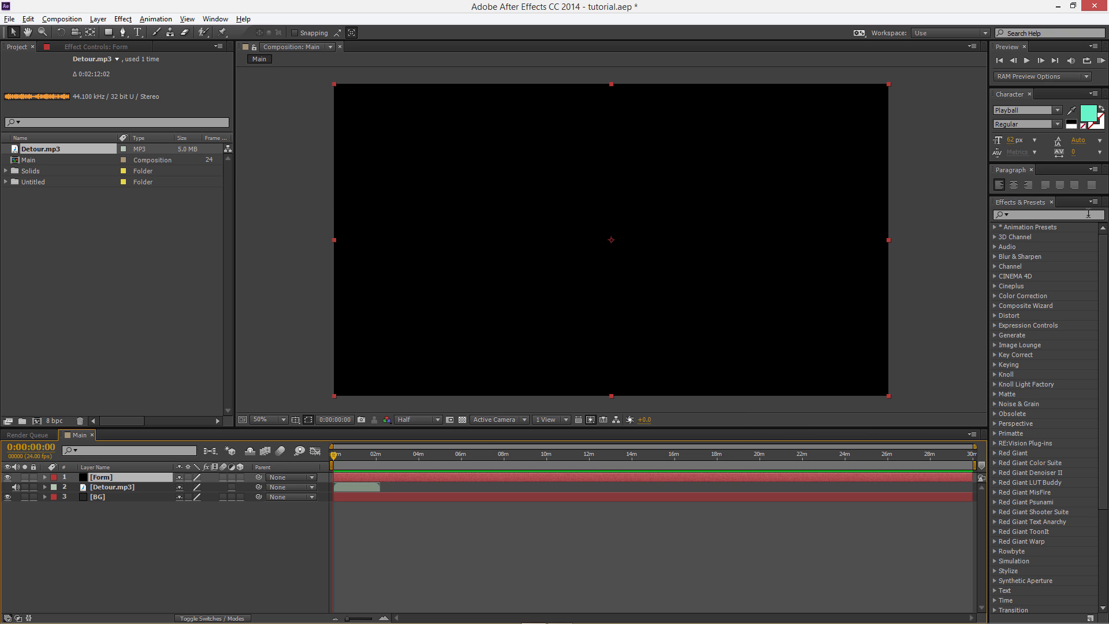
# - Find the Trapcode Form effect and apply it to the Form layer
pyautogui.click(1059, 215)
pyautogui.write('form')
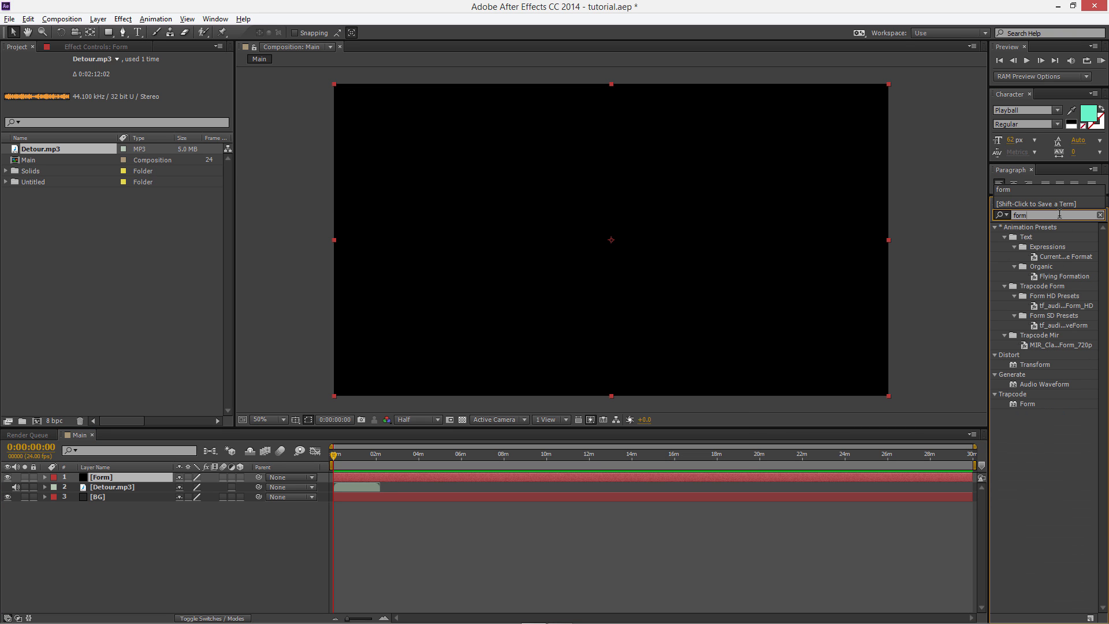
pyautogui.click(1030, 404)
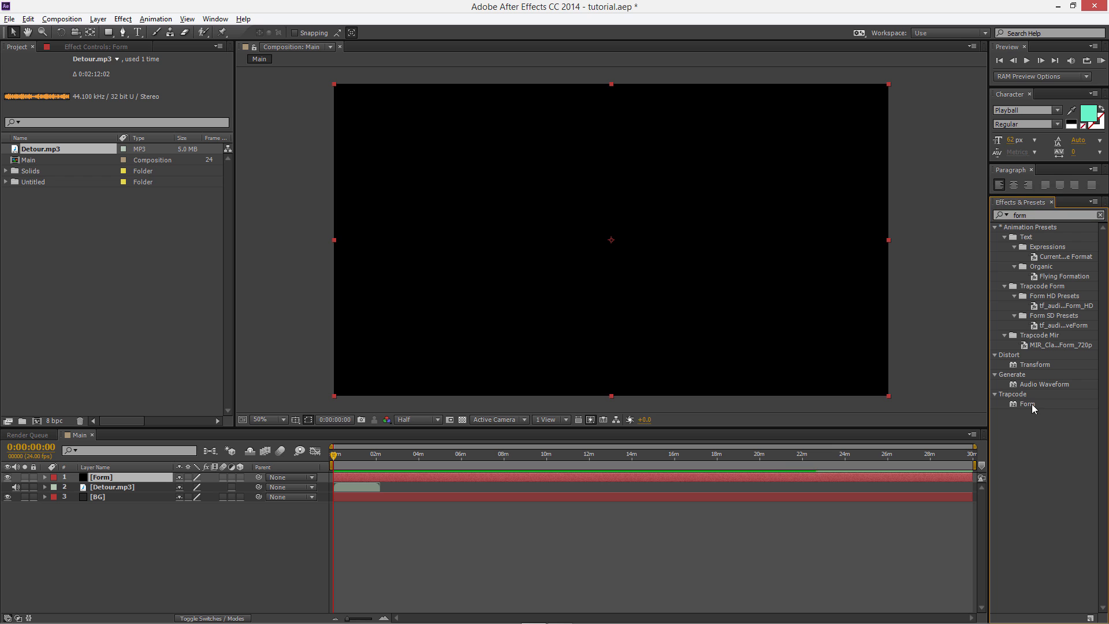
pyautogui.moveTo(1031, 403); pyautogui.dragTo(158, 477)
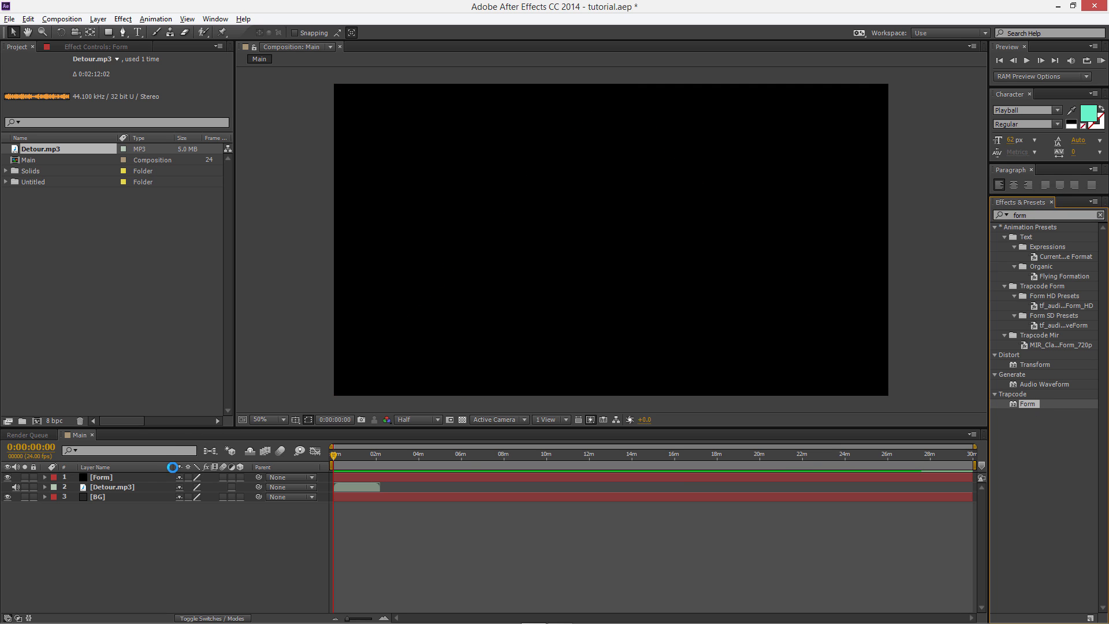
# - Set the Form effect's base form to Sphere - Layered
pyautogui.click(16, 88)
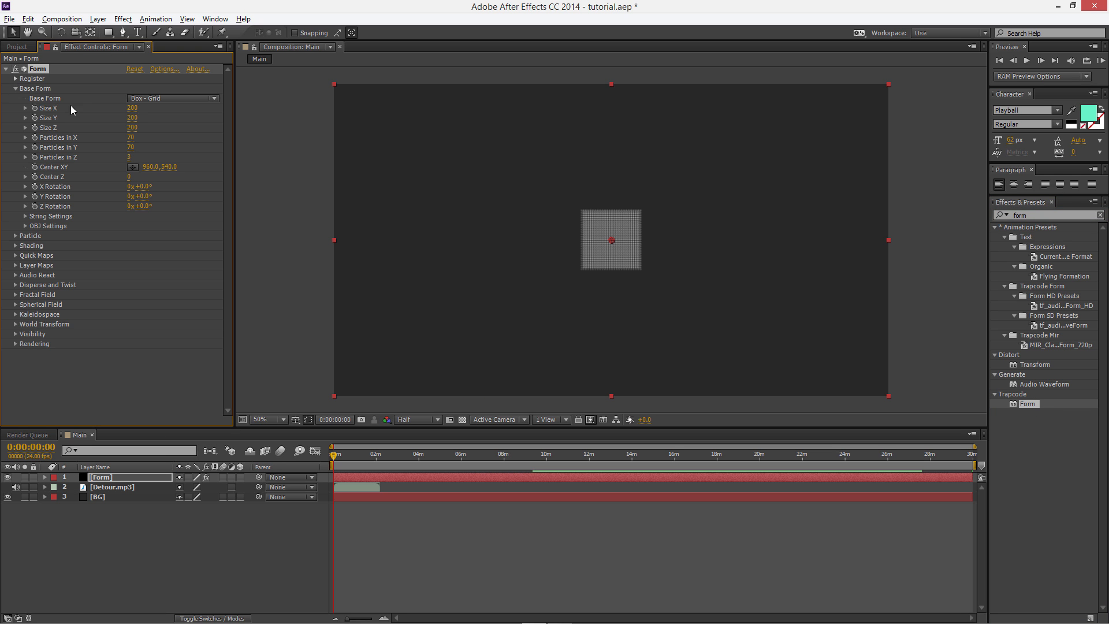
pyautogui.click(164, 98)
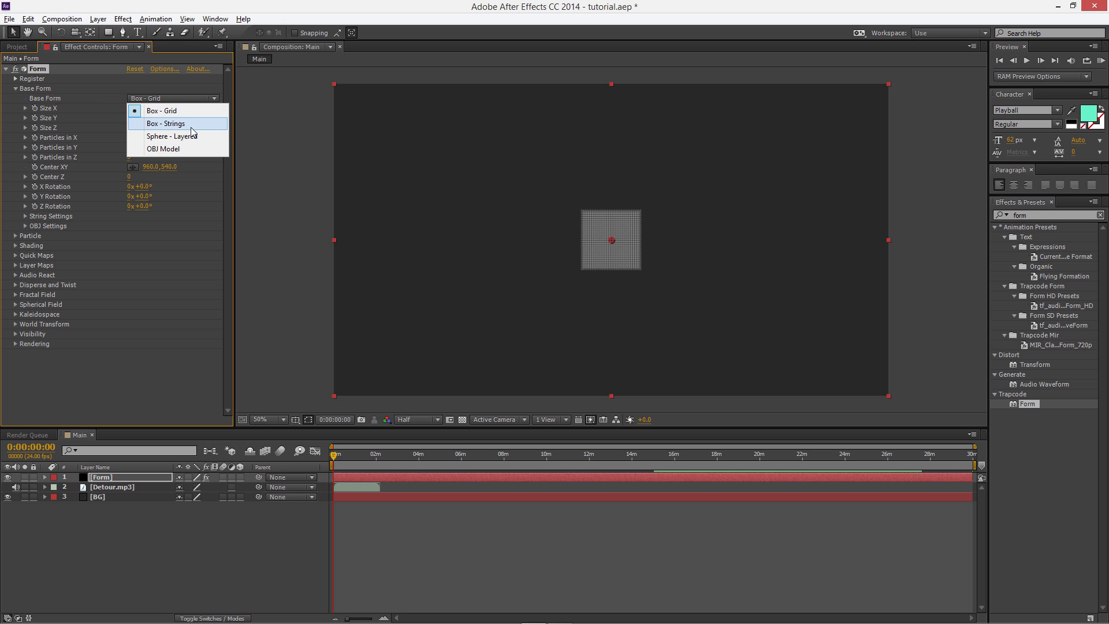
pyautogui.click(189, 134)
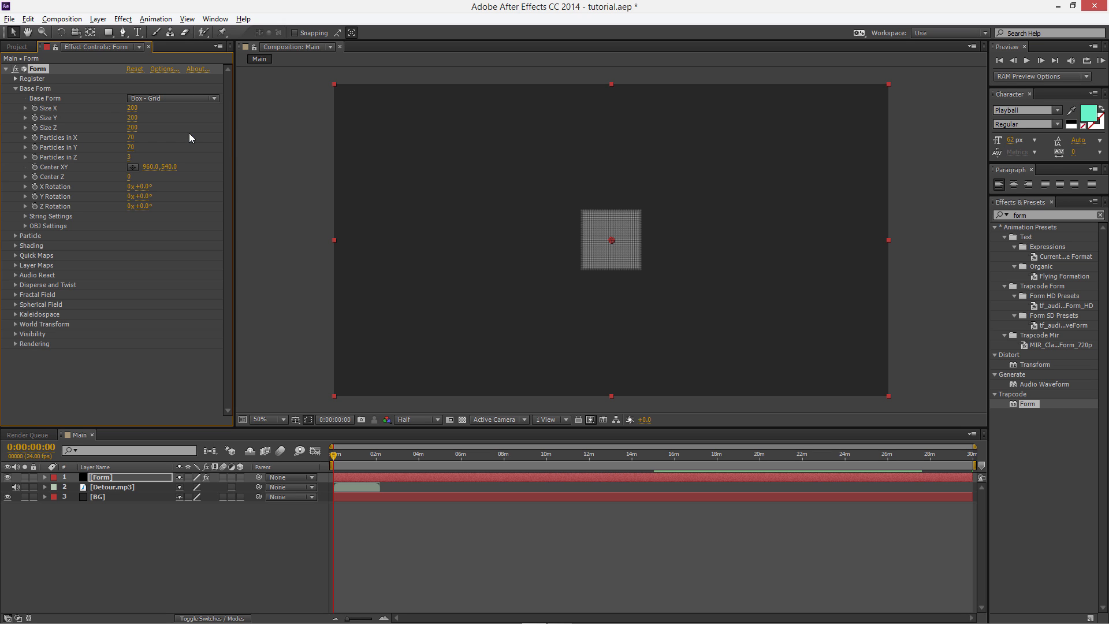
# - Set the base form's Size X, Size Y and Size Z to 500 each
pyautogui.click(132, 109)
pyautogui.write('5')
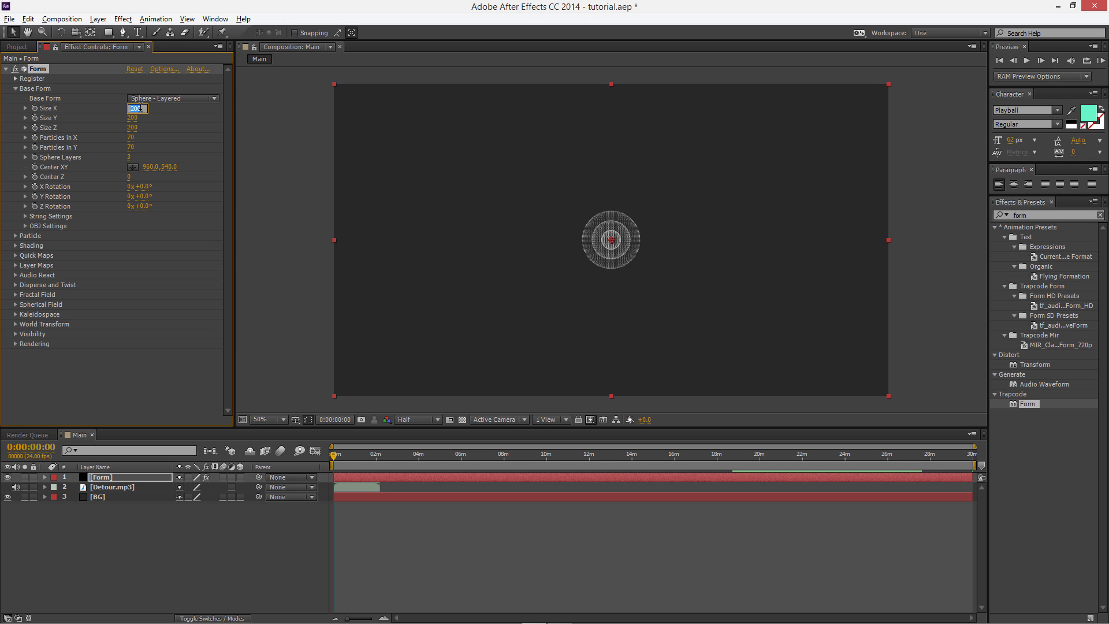
pyautogui.write('00')
pyautogui.press('Return')
pyautogui.click(132, 118)
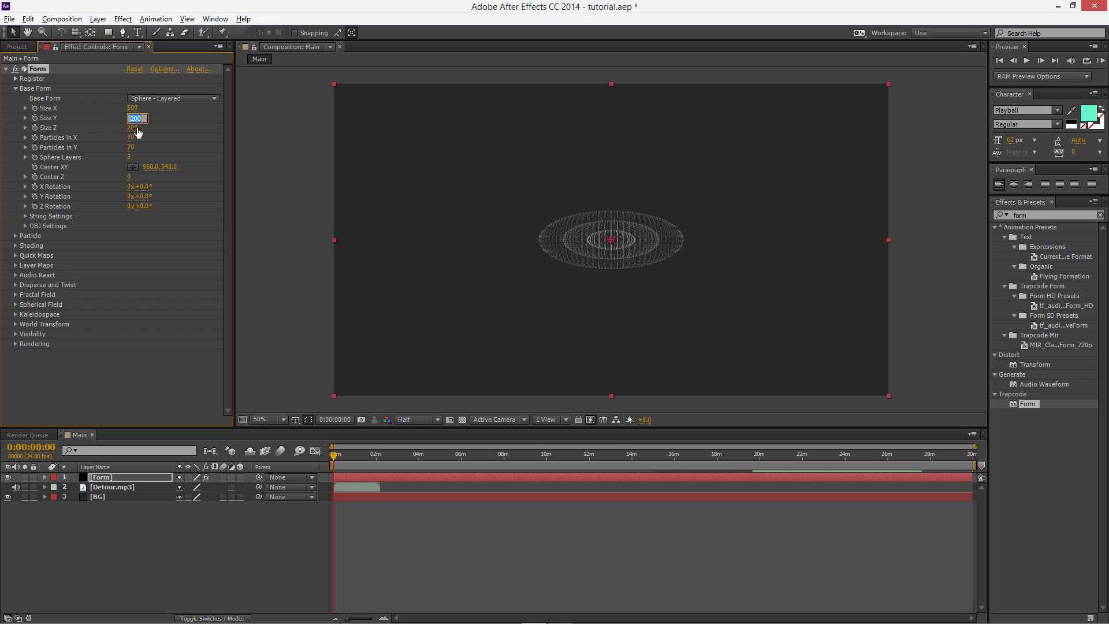
pyautogui.click(134, 128)
pyautogui.write('500')
pyautogui.click(162, 130)
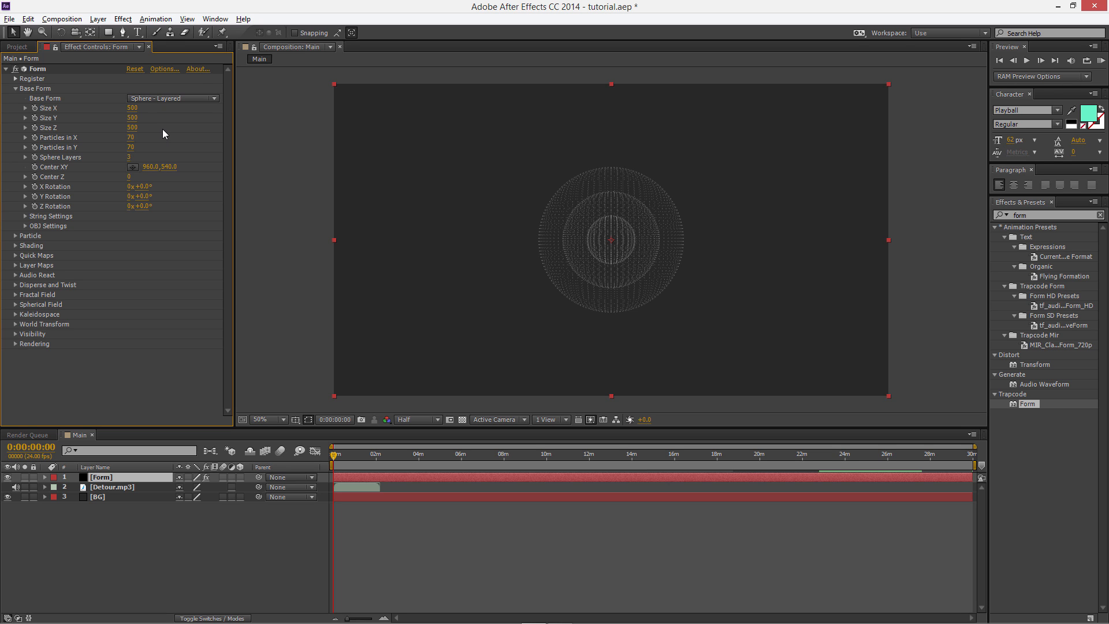
# - Set the base form's particles in X and Y to 250 each and its sphere layers to 1
pyautogui.click(134, 137)
pyautogui.press('Tab')
pyautogui.write('250')
pyautogui.press('Return')
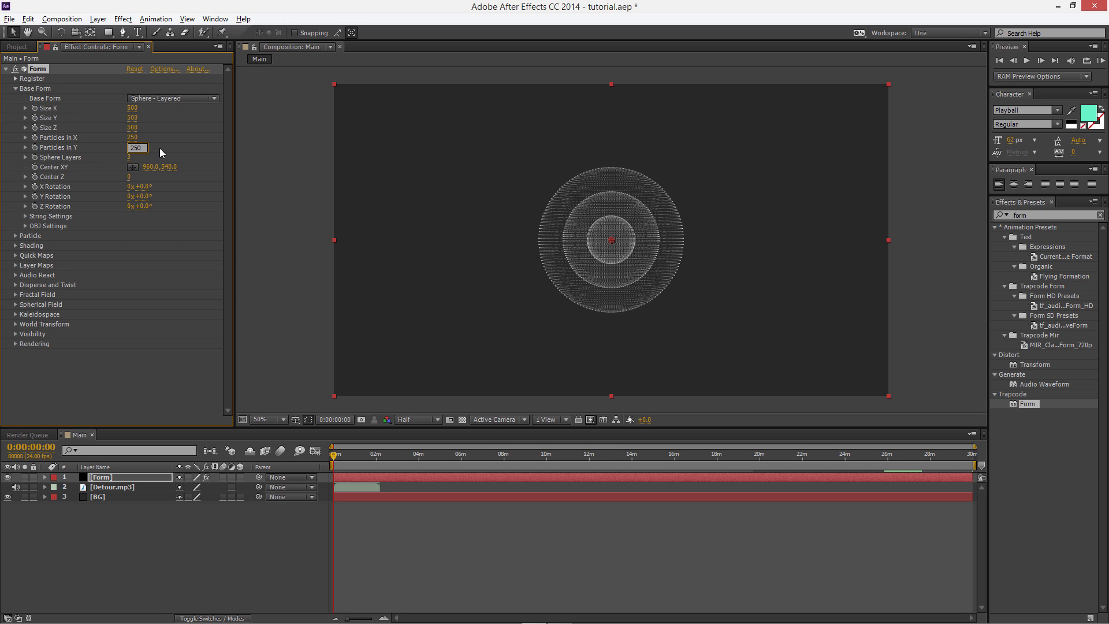
pyautogui.click(130, 158)
pyautogui.press('Return')
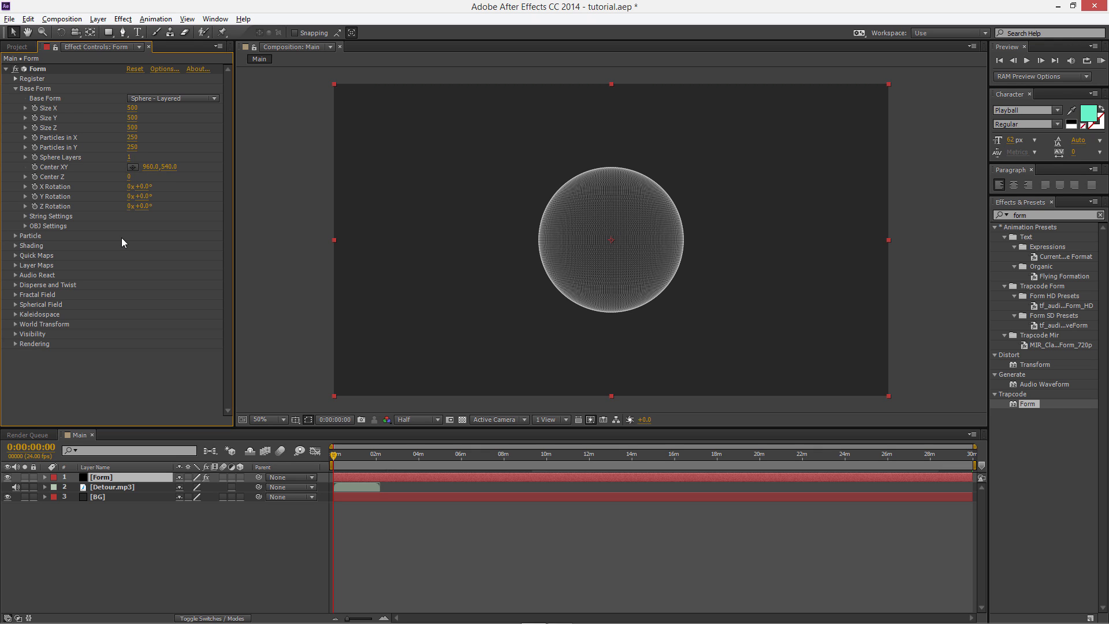
# - Set the particle type to Glow Sphere (No DOF), with sphere feather 0 and opacity 30
pyautogui.click(16, 236)
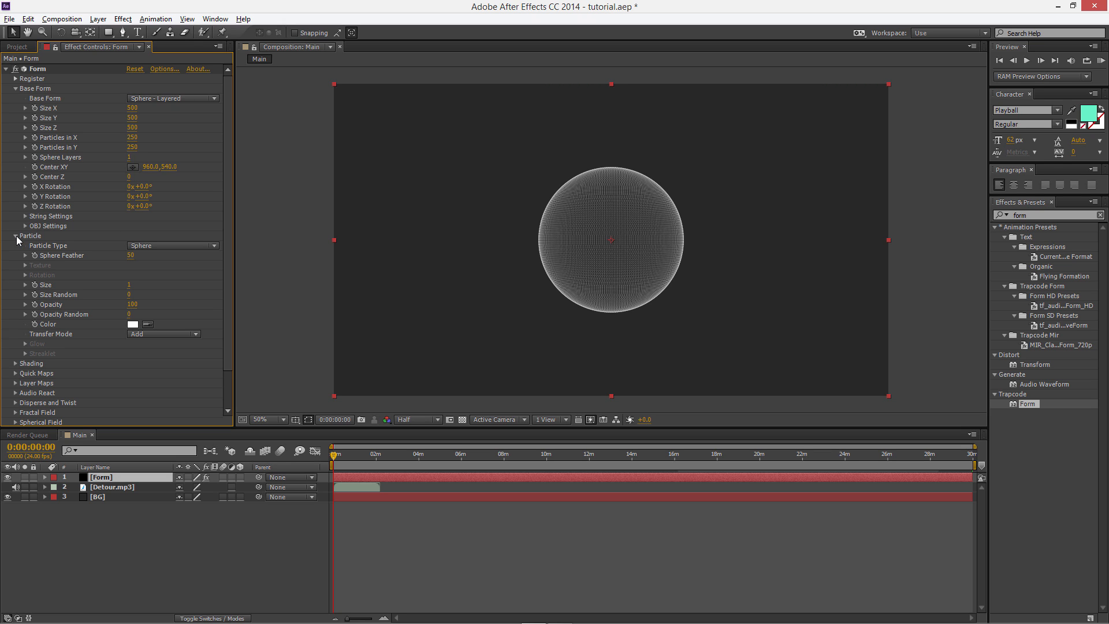
pyautogui.click(169, 244)
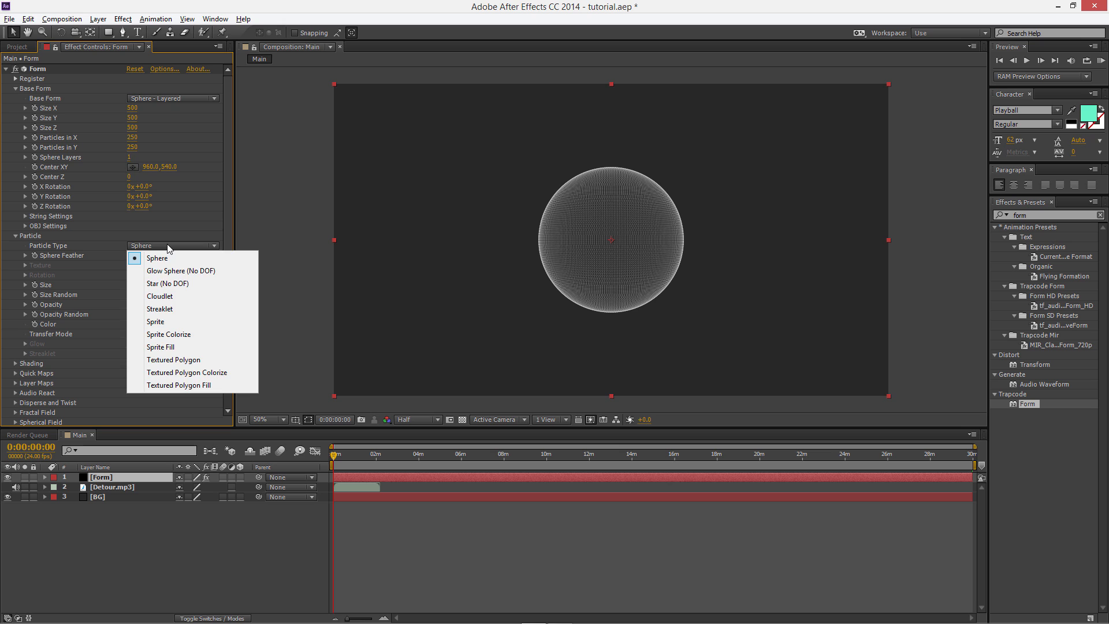
pyautogui.click(193, 271)
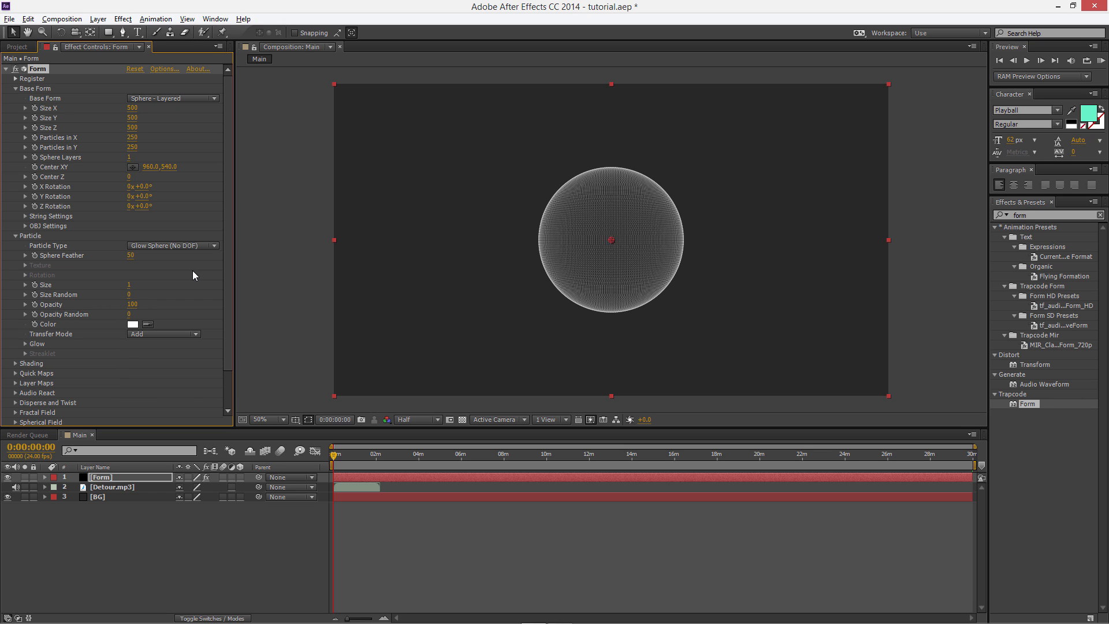
pyautogui.click(131, 258)
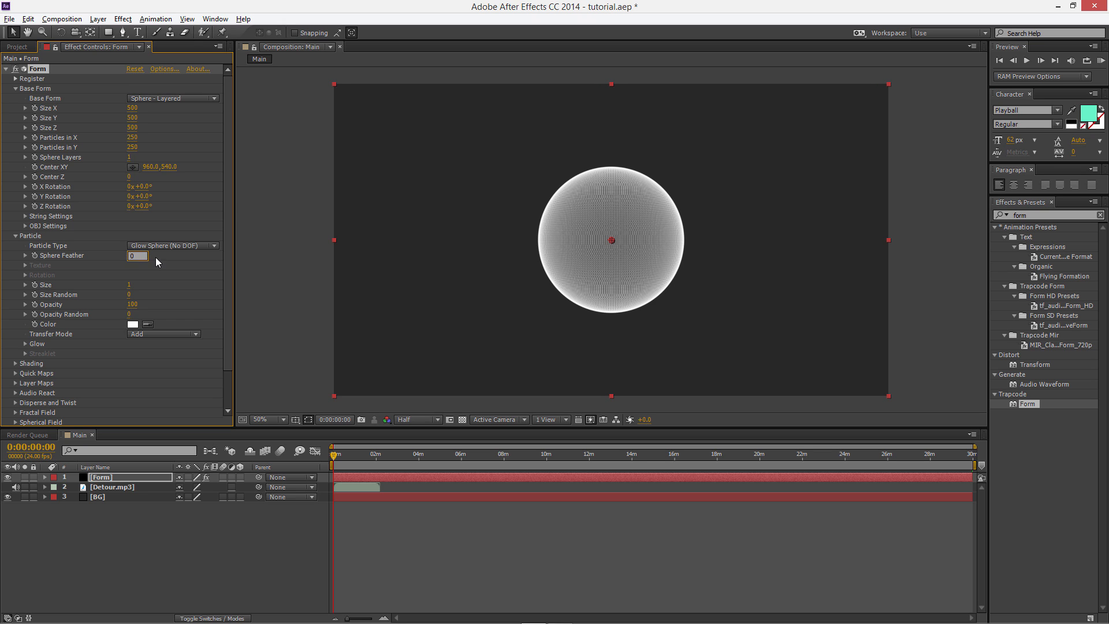
pyautogui.press('Return')
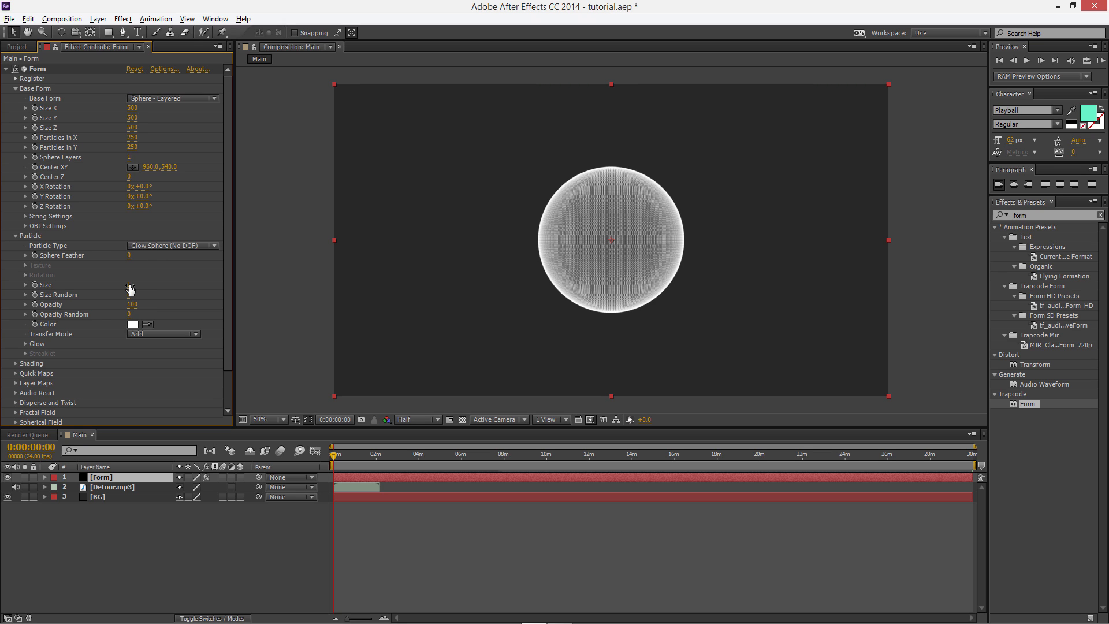
pyautogui.click(132, 305)
pyautogui.press('Return')
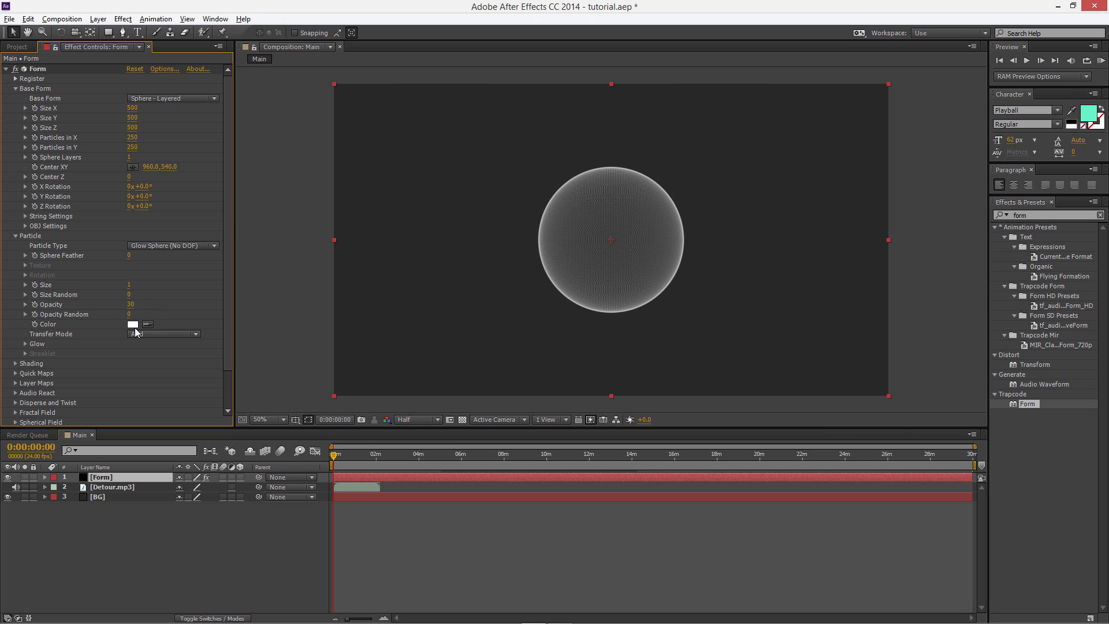
# - Examine the Form effect's particle Glow settings and its Shading settings
pyautogui.click(25, 344)
pyautogui.scroll(-1, 92, 306)
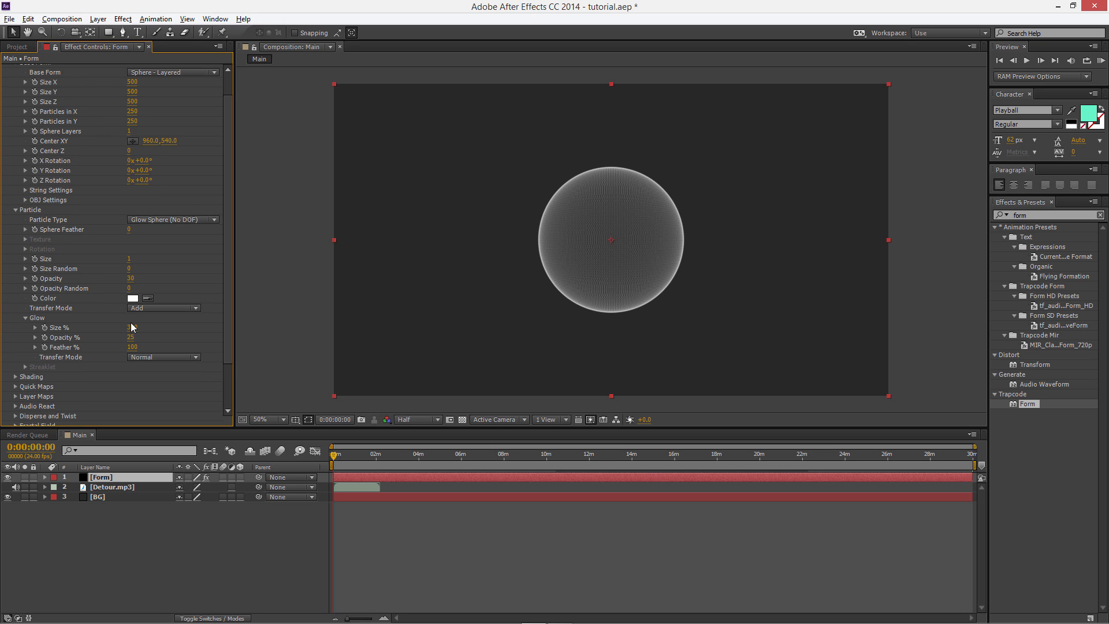
pyautogui.click(26, 317)
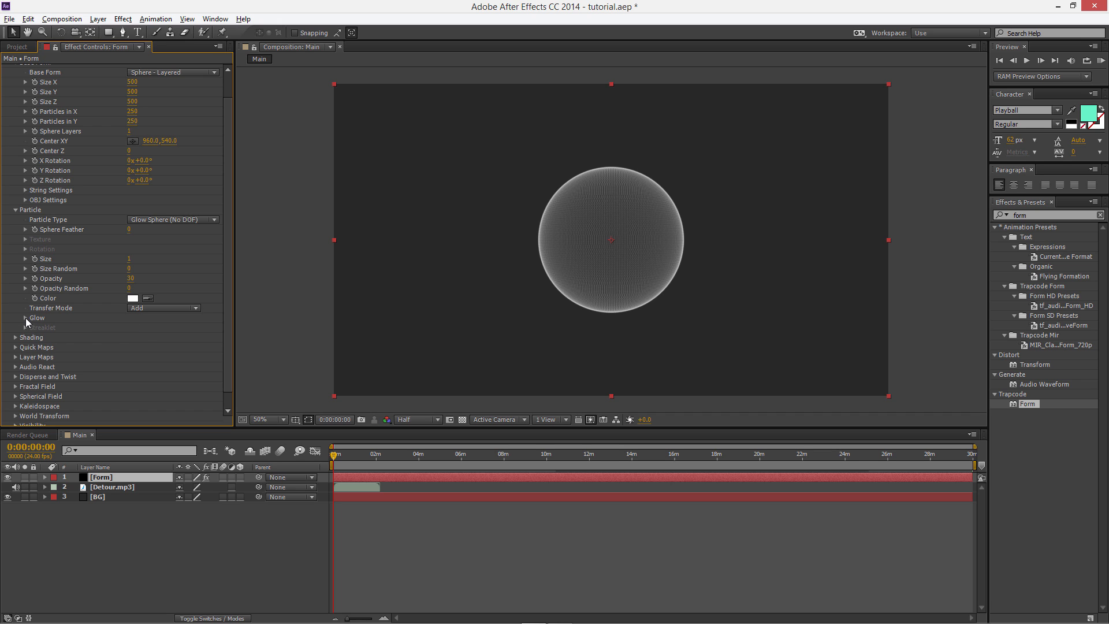
pyautogui.click(26, 318)
pyautogui.scroll(-2, 27, 319)
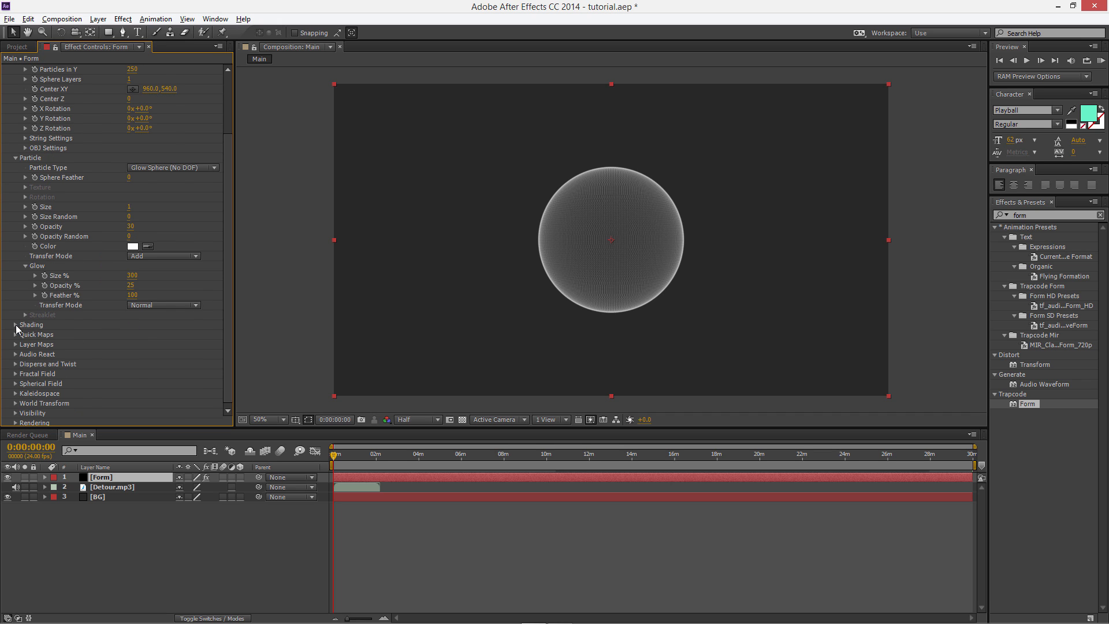
pyautogui.click(16, 324)
pyautogui.scroll(-2, 27, 317)
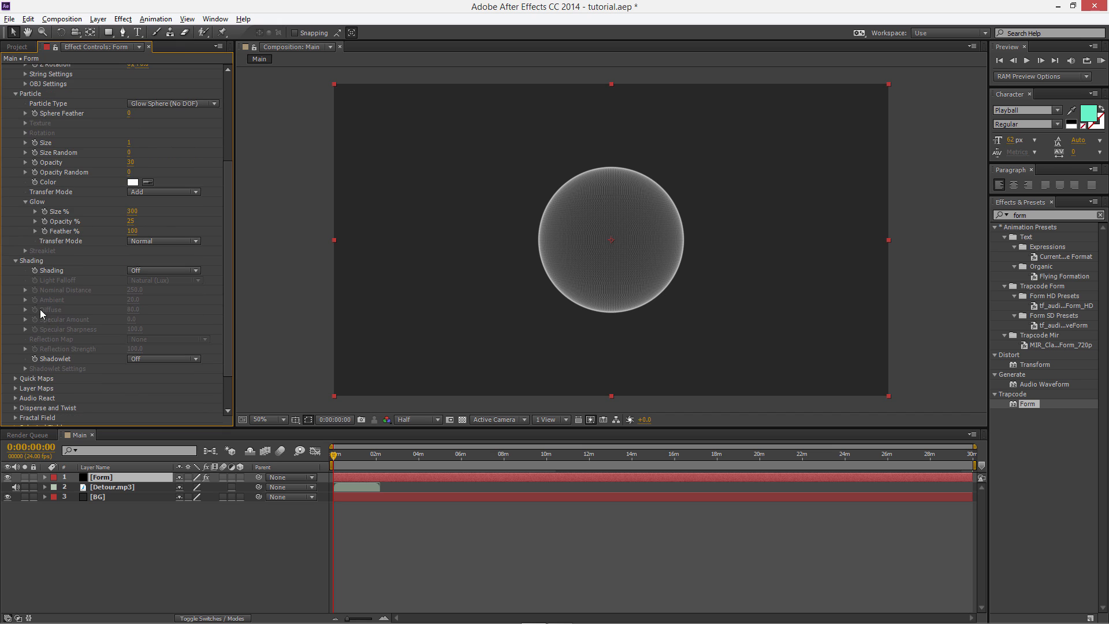
pyautogui.click(16, 262)
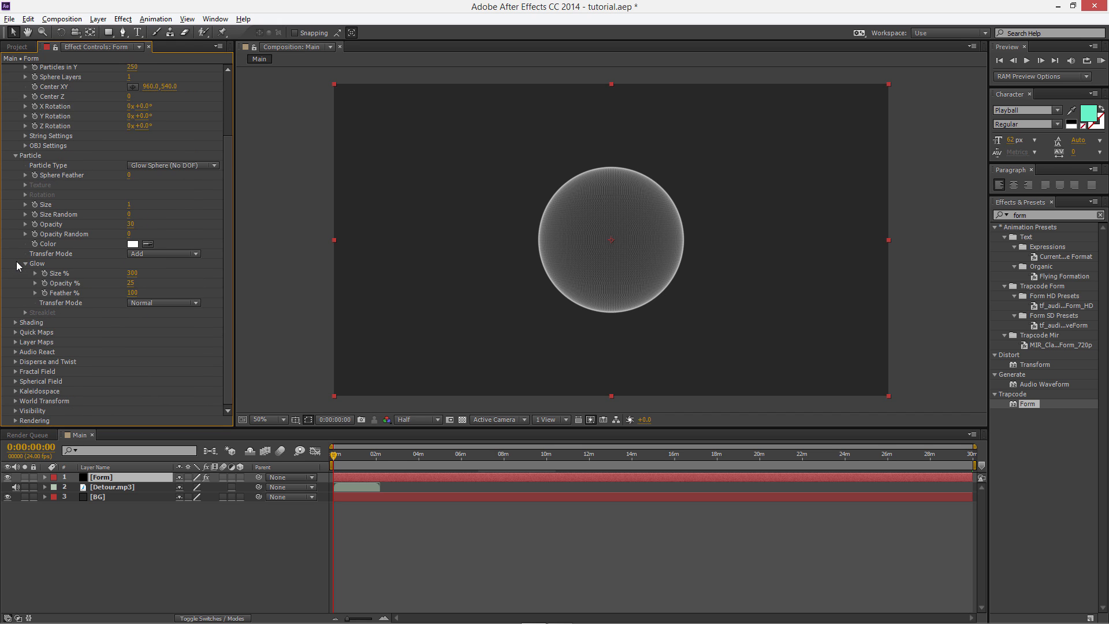
# - Show the Color Map in the Form effect's Quick Maps and map opacity and color over X
pyautogui.click(14, 332)
pyautogui.scroll(-2, 28, 311)
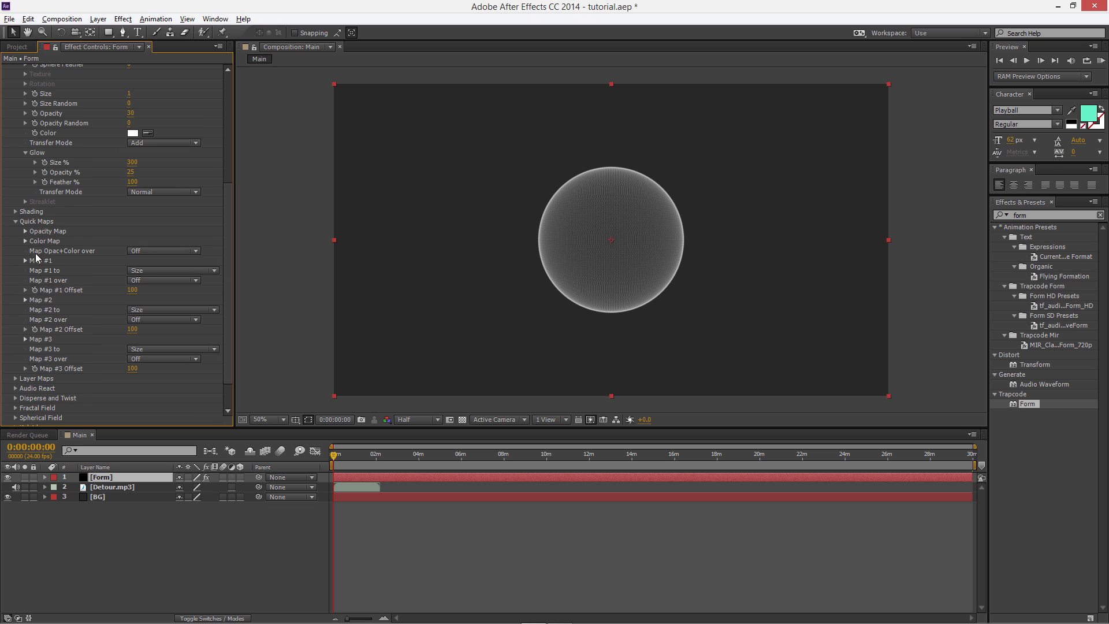
pyautogui.click(25, 231)
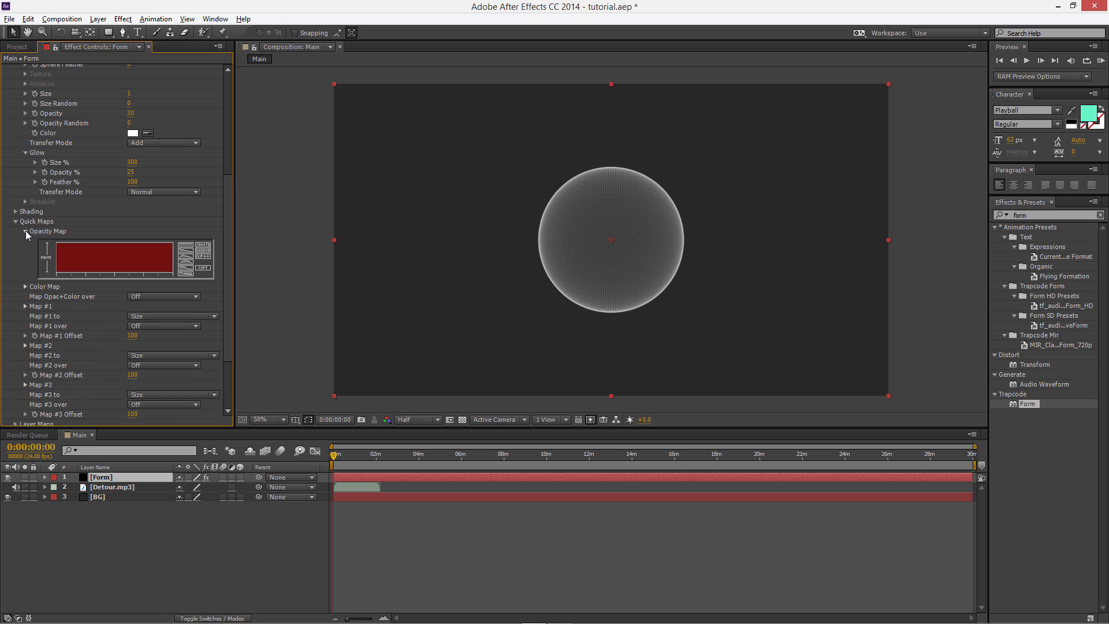
pyautogui.click(26, 231)
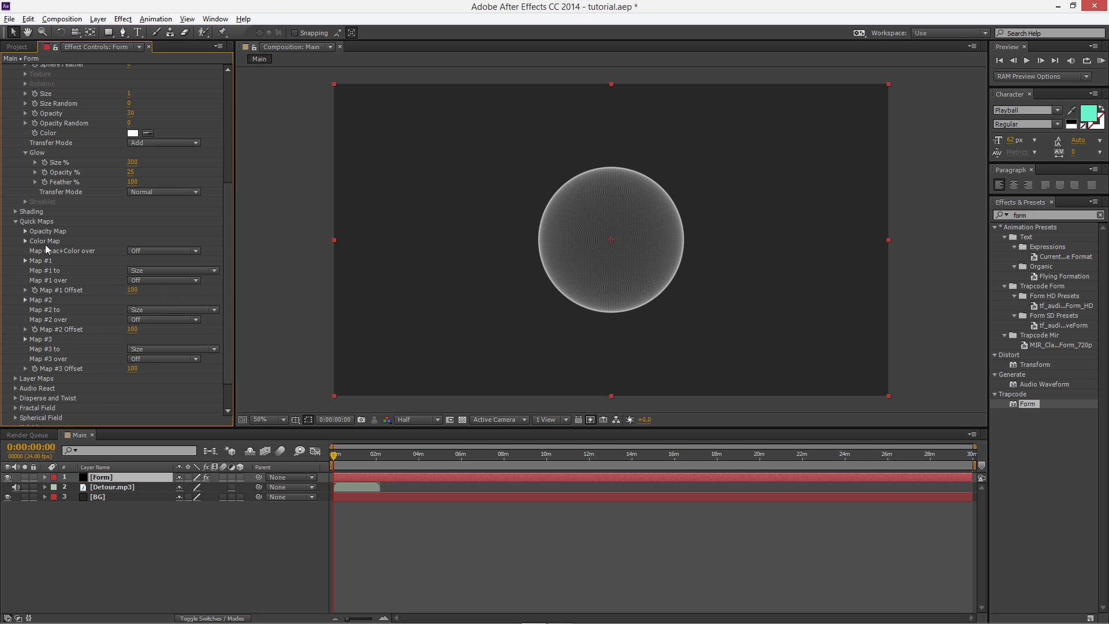
pyautogui.click(25, 240)
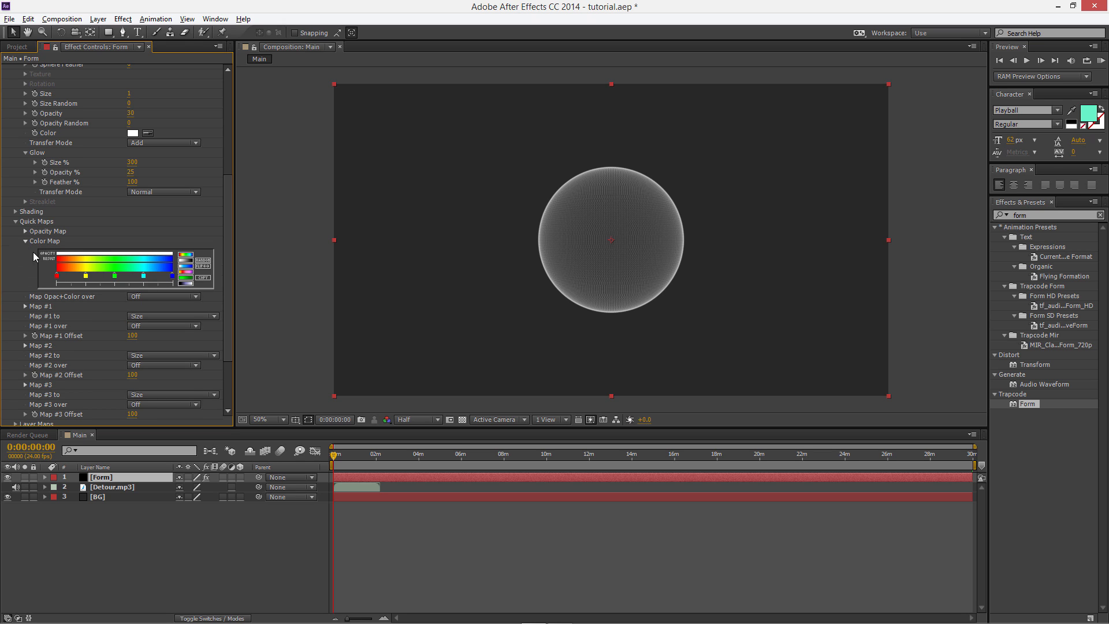
pyautogui.click(143, 297)
pyautogui.click(149, 310)
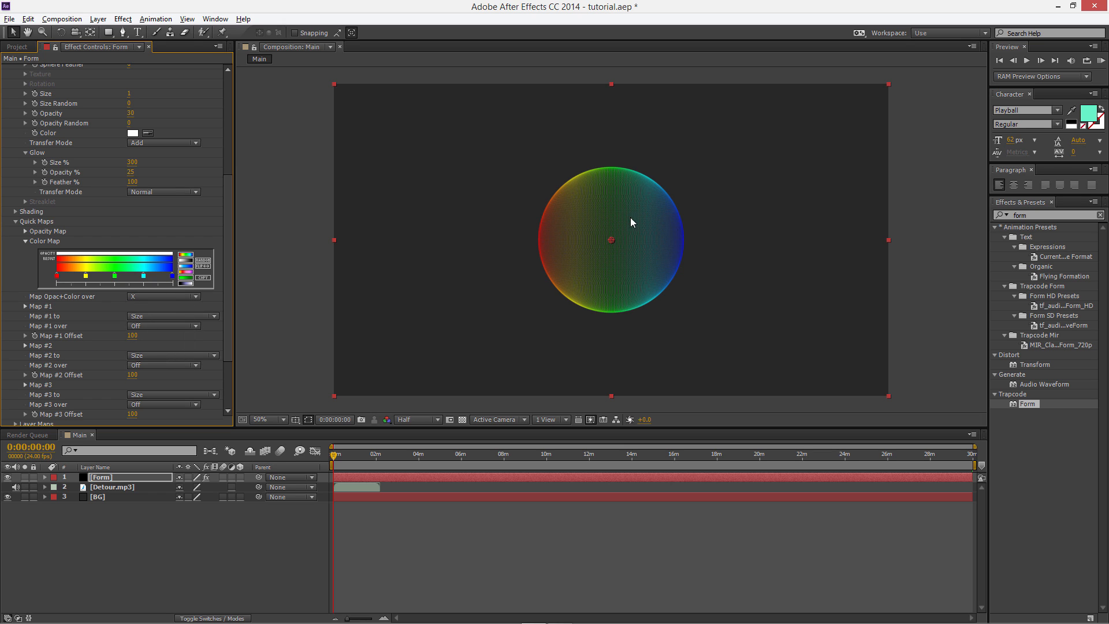
# - Try mapping opacity and color over Y, Z and radial, and set the mapping back to X
pyautogui.click(153, 295)
pyautogui.click(152, 333)
pyautogui.click(154, 296)
pyautogui.click(163, 344)
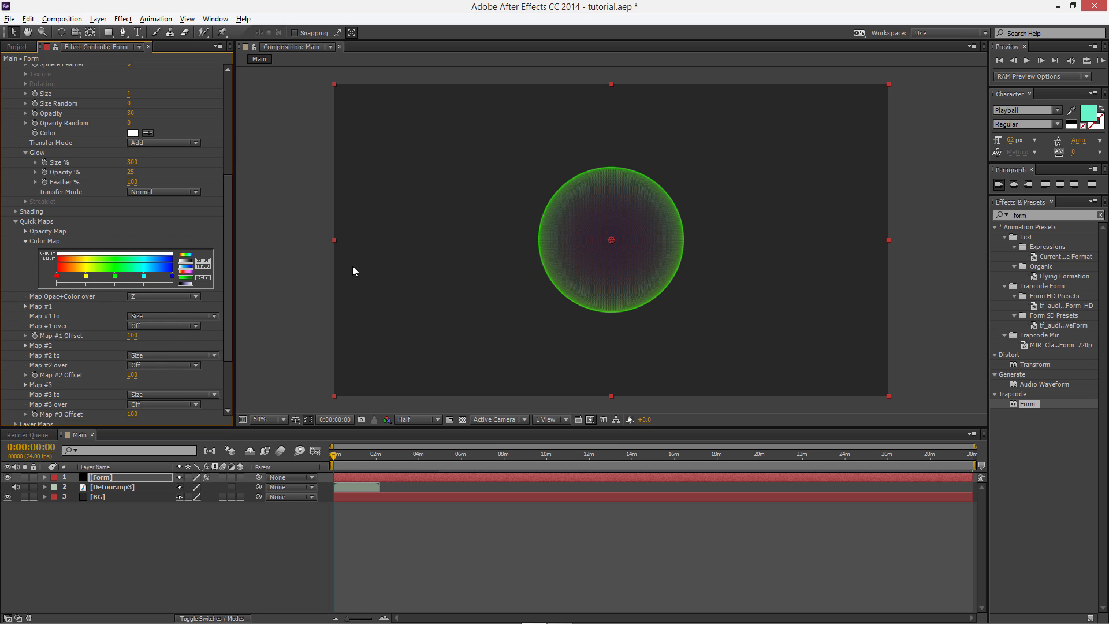
pyautogui.click(154, 297)
pyautogui.click(153, 356)
pyautogui.click(170, 296)
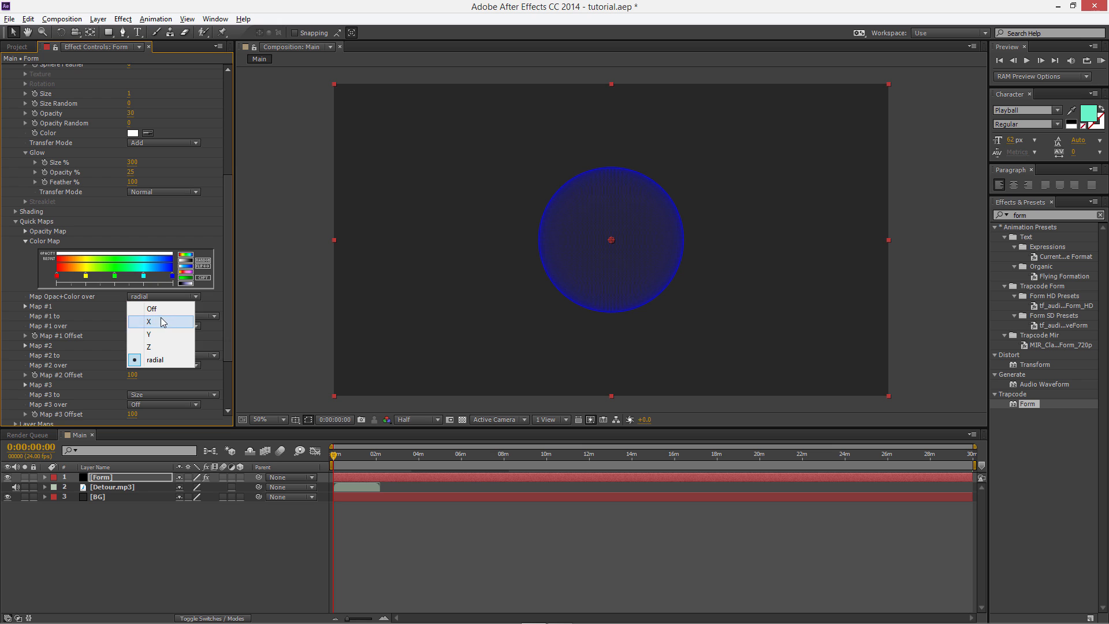
pyautogui.click(161, 319)
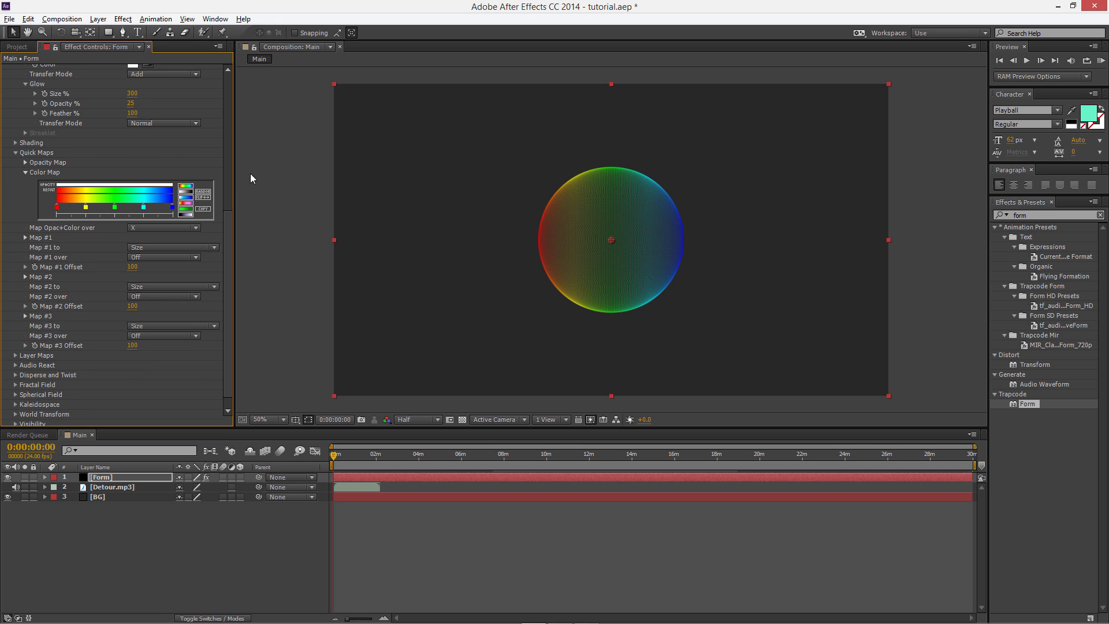
# - Apply the white-to-cyan-to-blue gradient preset to the Color Map and set its first color stop to 9B5446
pyautogui.click(186, 198)
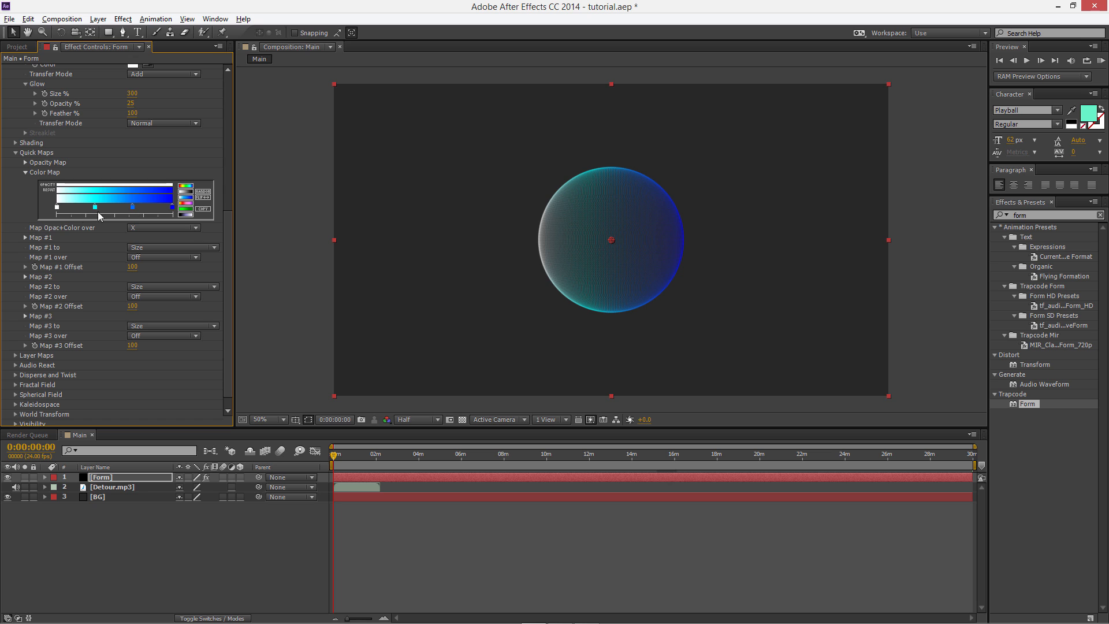
pyautogui.doubleClick(57, 207)
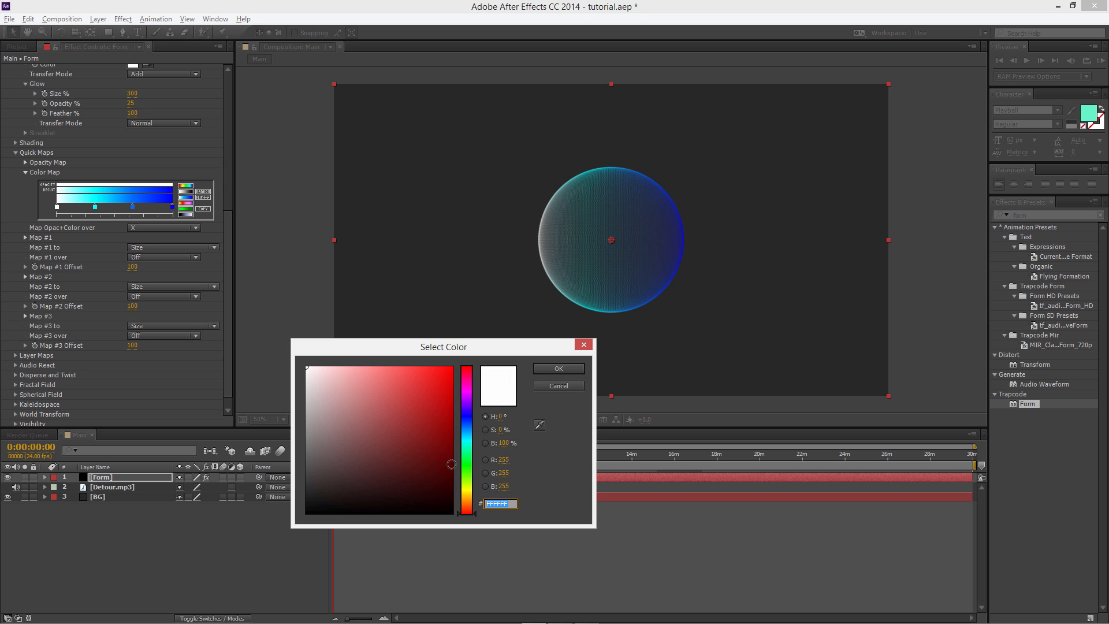
pyautogui.write('9B5446')
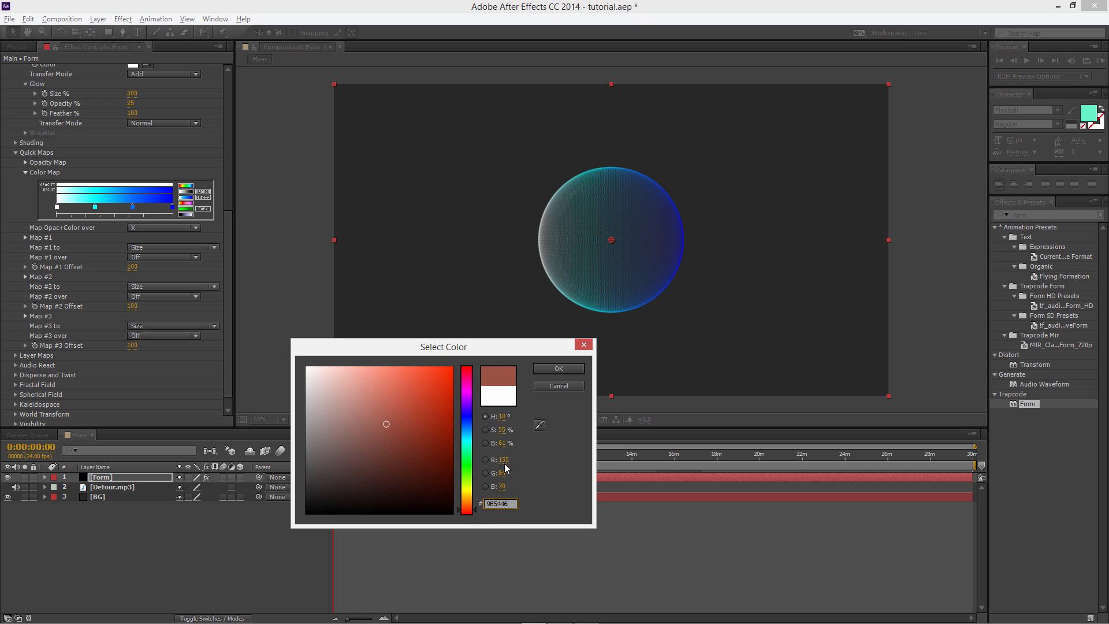
pyautogui.click(567, 368)
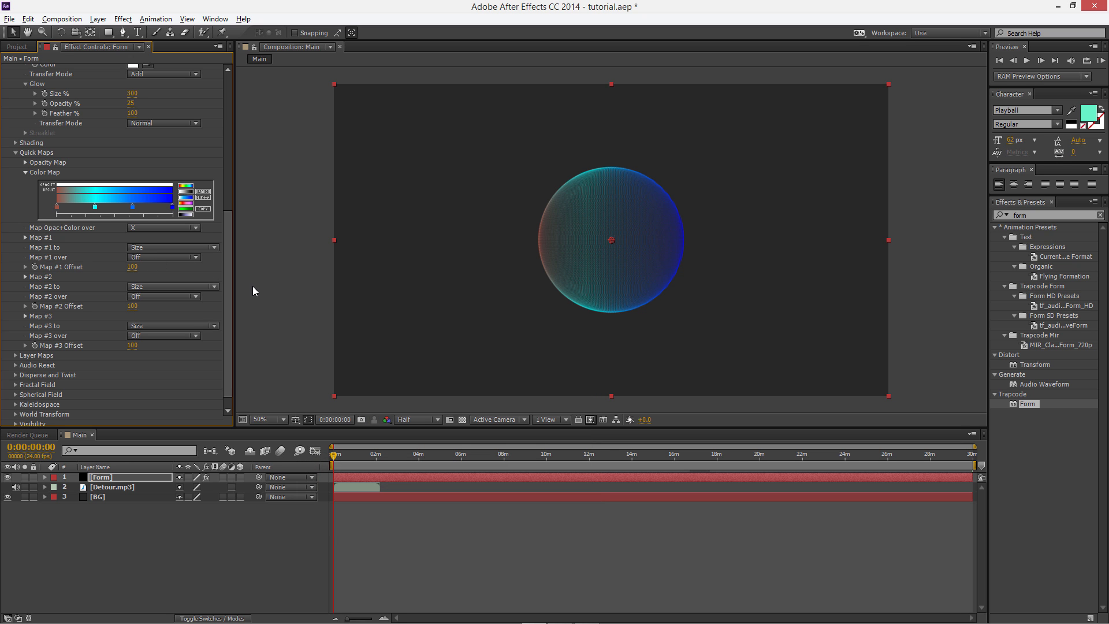
# - Recolor the Color Map's second stop to a darker cyan-blue, its third stop to 8EF874 and its last stop to purple
pyautogui.doubleClick(96, 207)
pyautogui.click(559, 368)
pyautogui.doubleClick(133, 207)
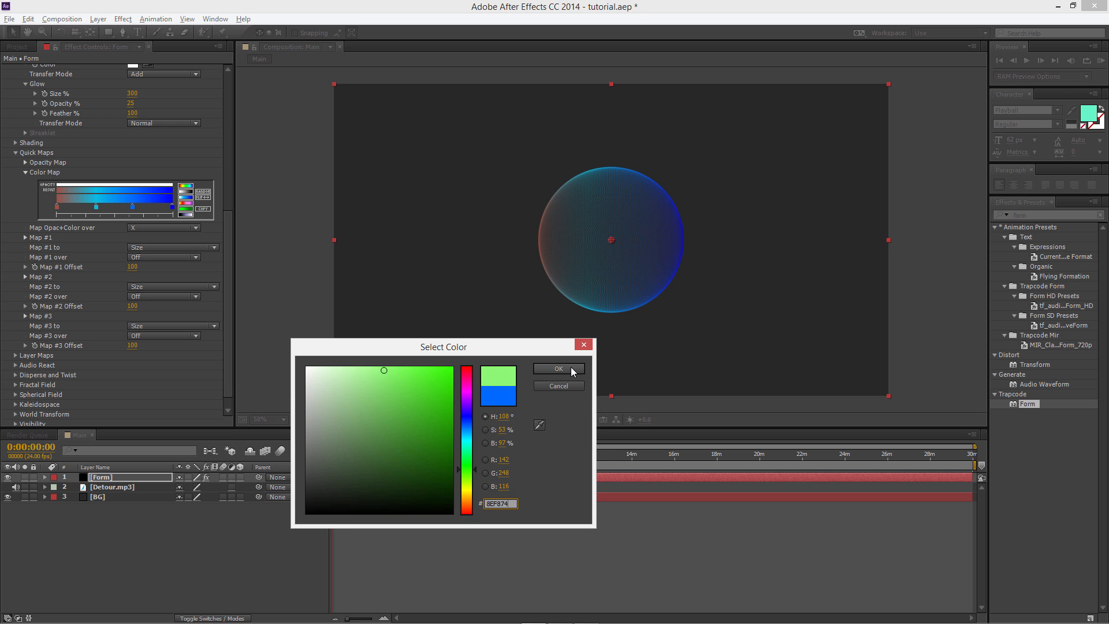
pyautogui.click(559, 368)
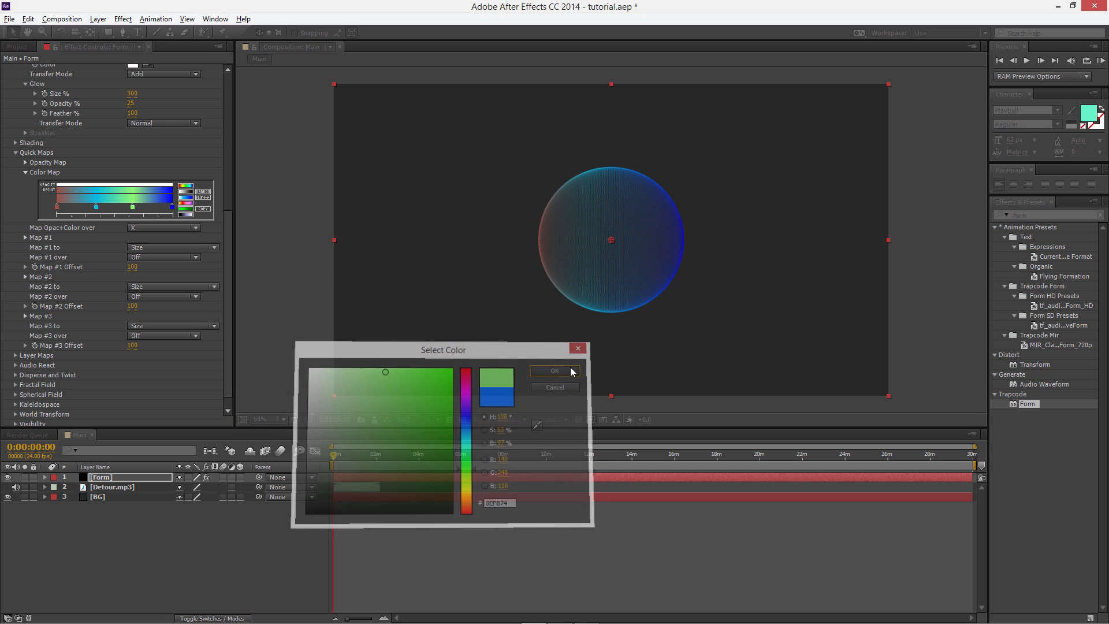
pyautogui.doubleClick(172, 207)
pyautogui.click(559, 369)
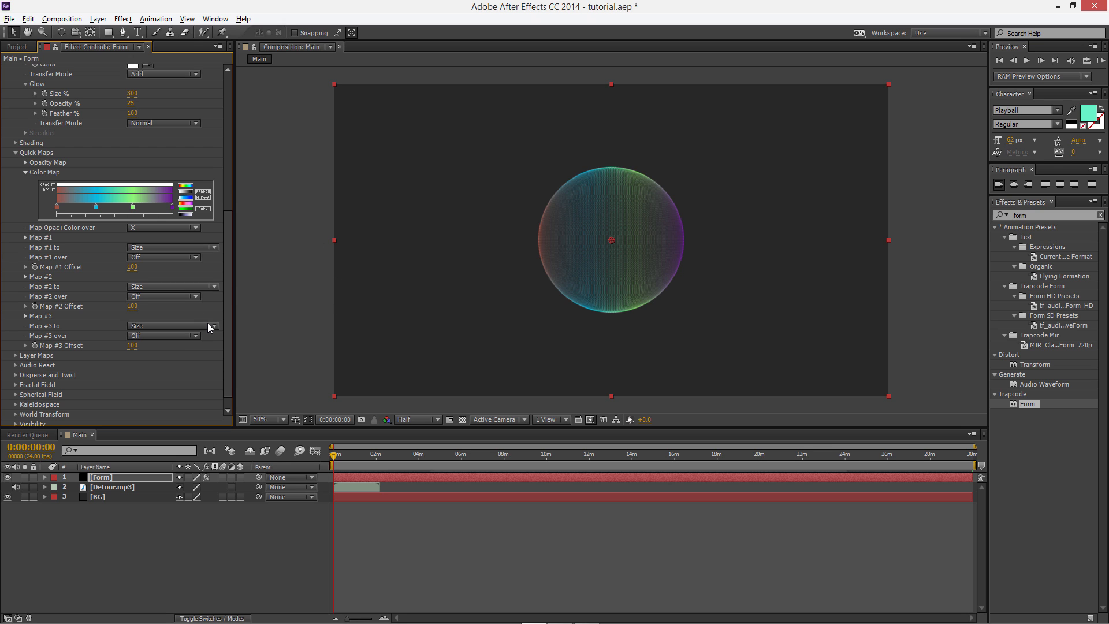
# - Give Map #1 a linearly descending ramp and map it to Fractal Strength over Y
pyautogui.click(23, 234)
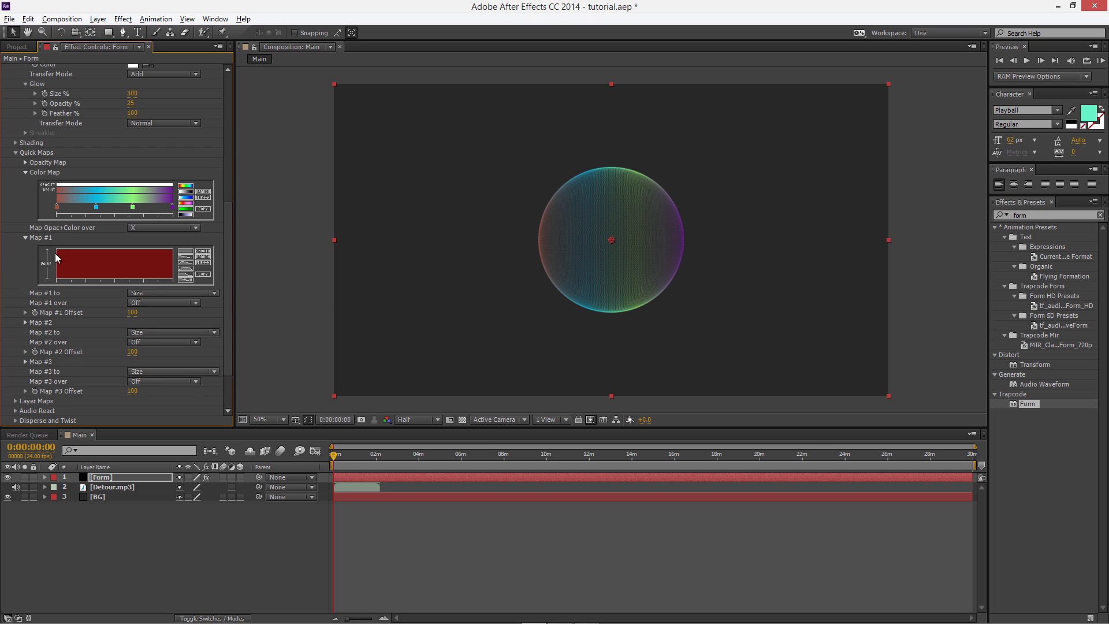
pyautogui.click(191, 261)
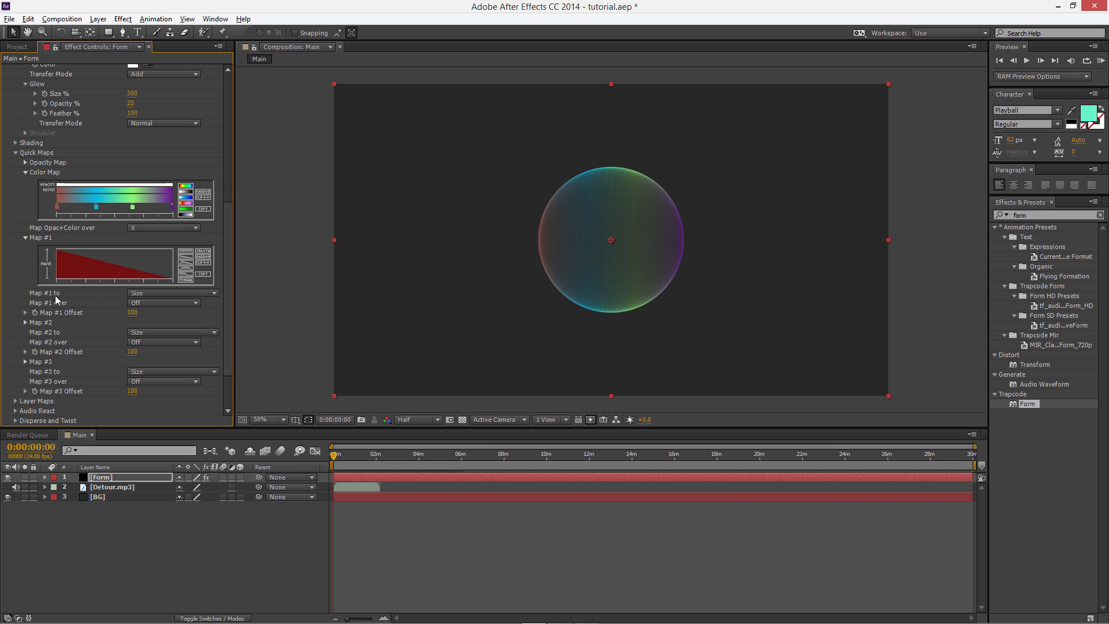
pyautogui.click(137, 297)
pyautogui.click(192, 330)
pyautogui.click(151, 301)
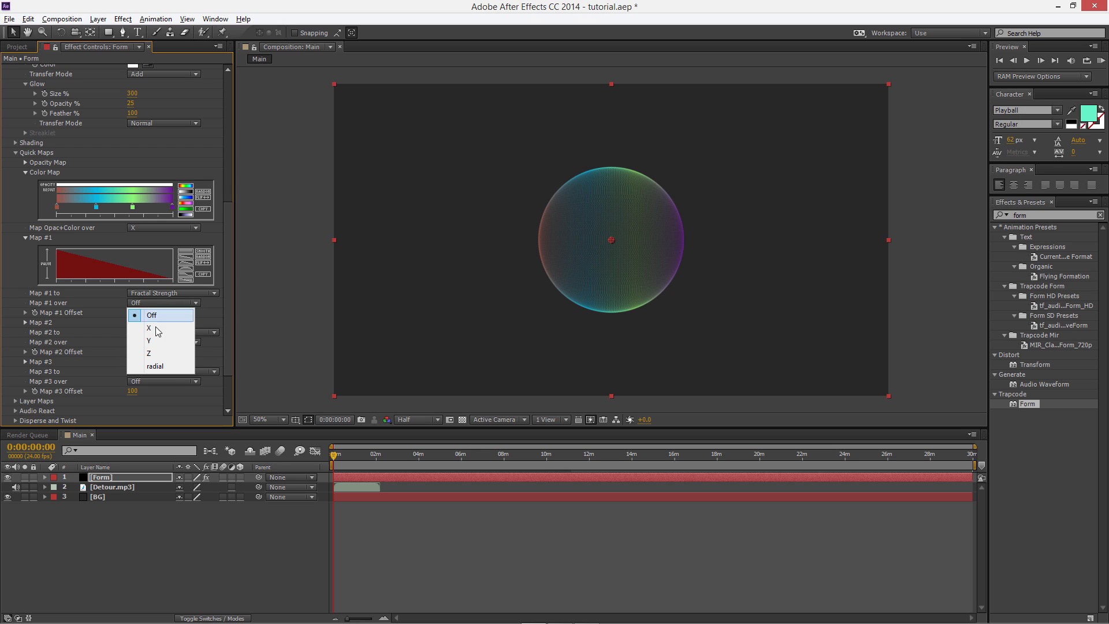
pyautogui.click(153, 341)
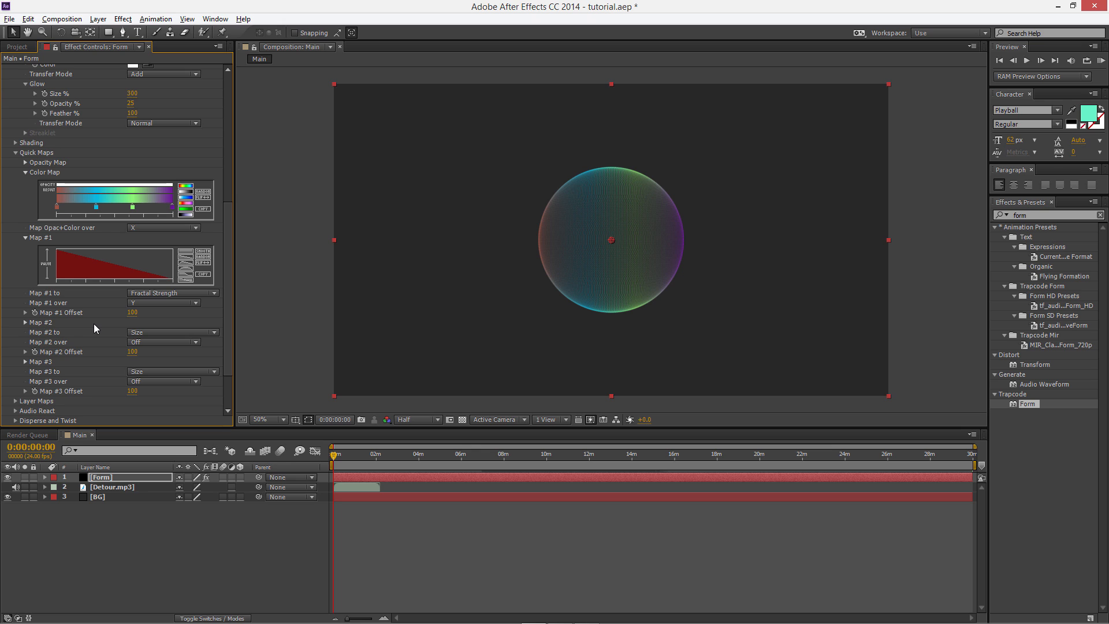
# - Examine the Form effect's Layer Maps settings, including Color and Alpha, Displacement, Size, Fractal Strength and Rotate
pyautogui.scroll(-1, 94, 324)
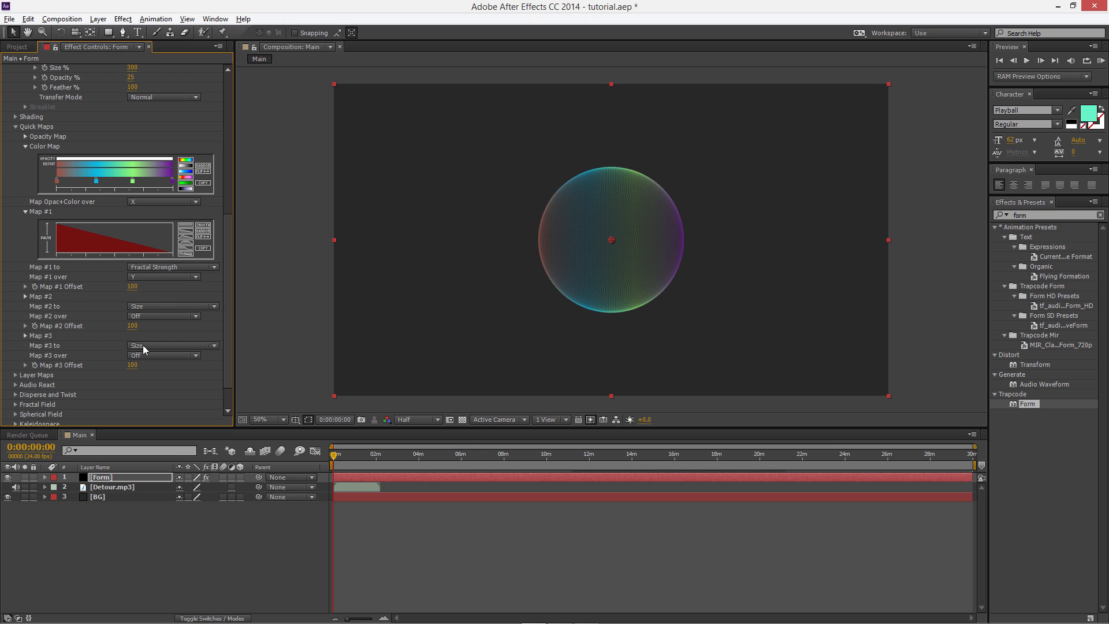
pyautogui.scroll(-1, 144, 345)
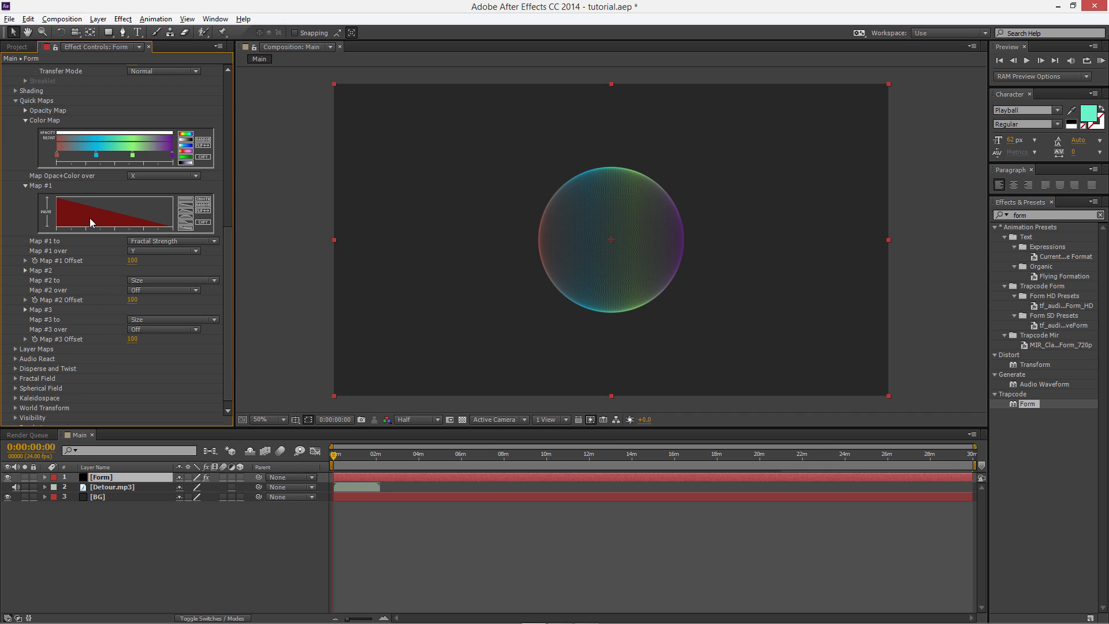
pyautogui.click(15, 349)
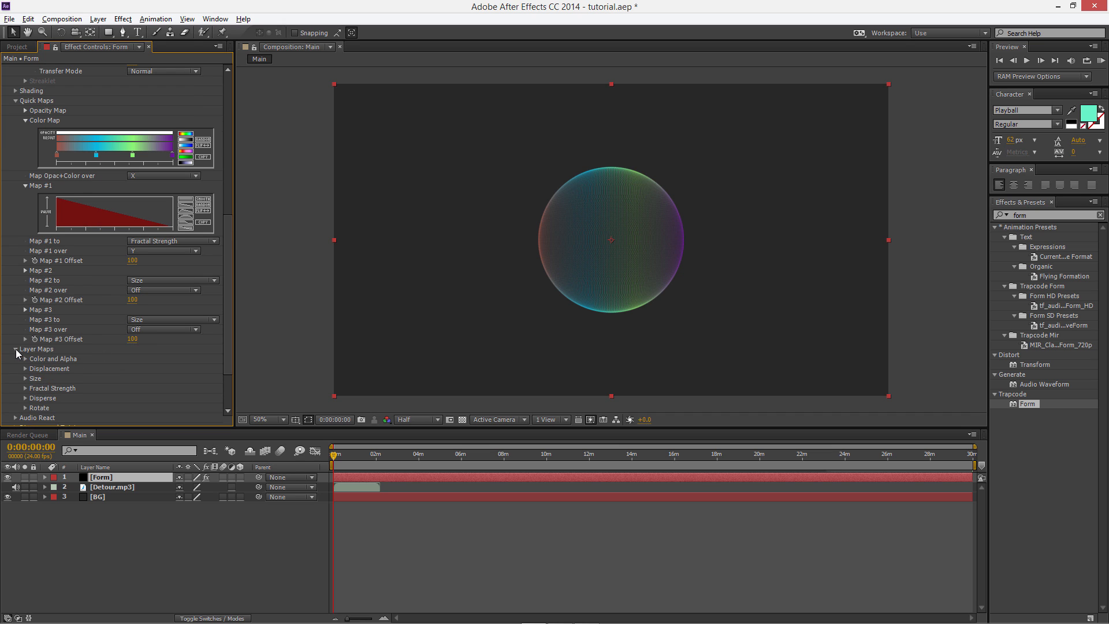
pyautogui.scroll(-2, 78, 338)
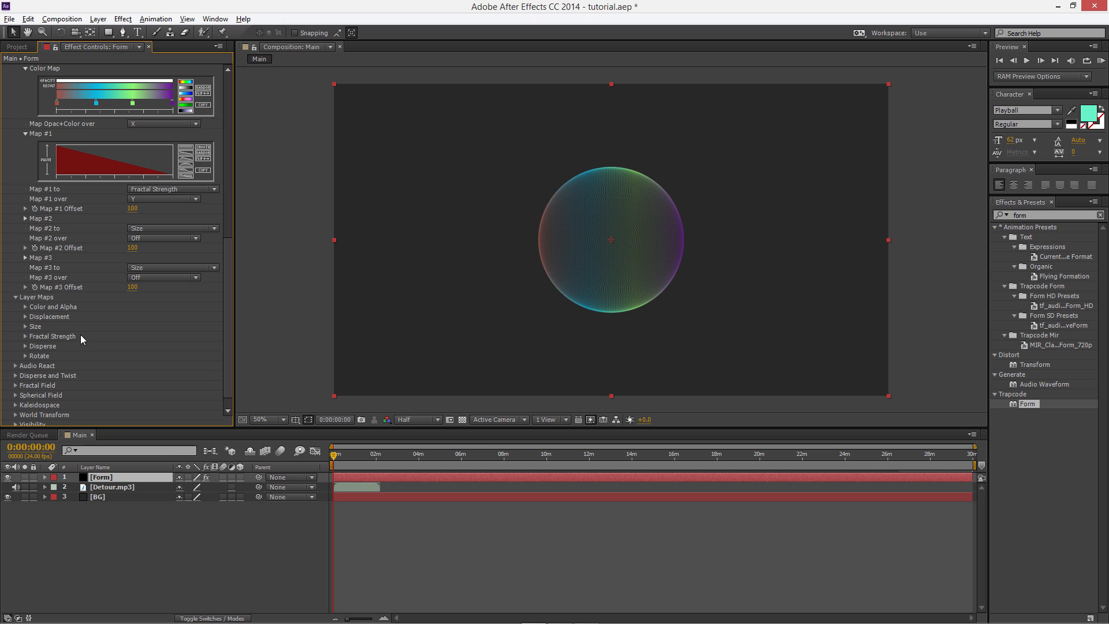
pyautogui.click(25, 307)
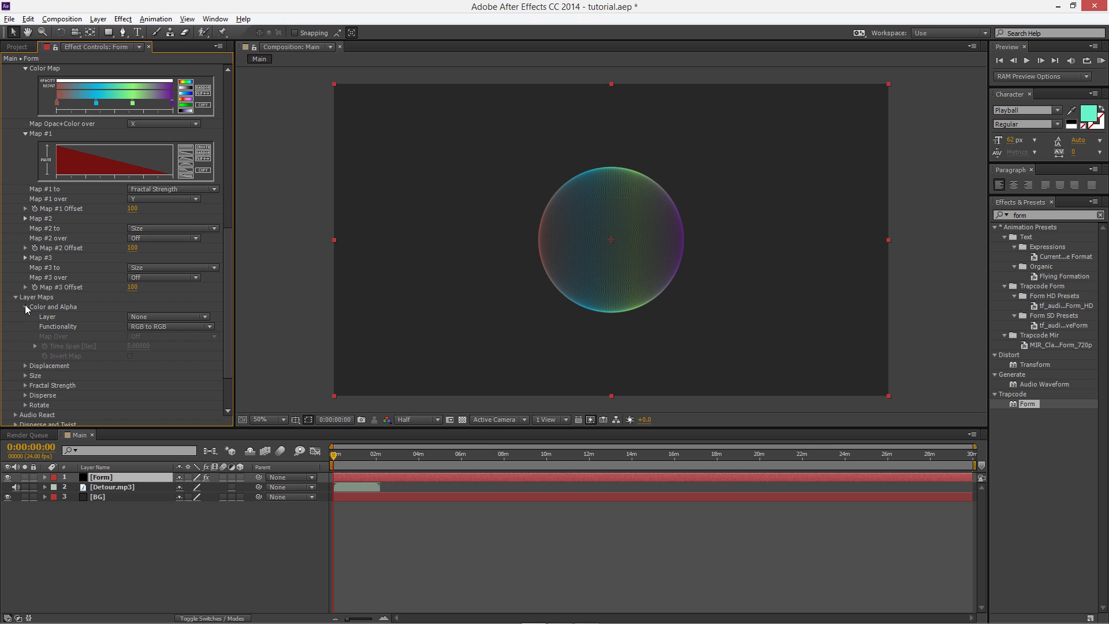
pyautogui.click(25, 307)
pyautogui.click(26, 316)
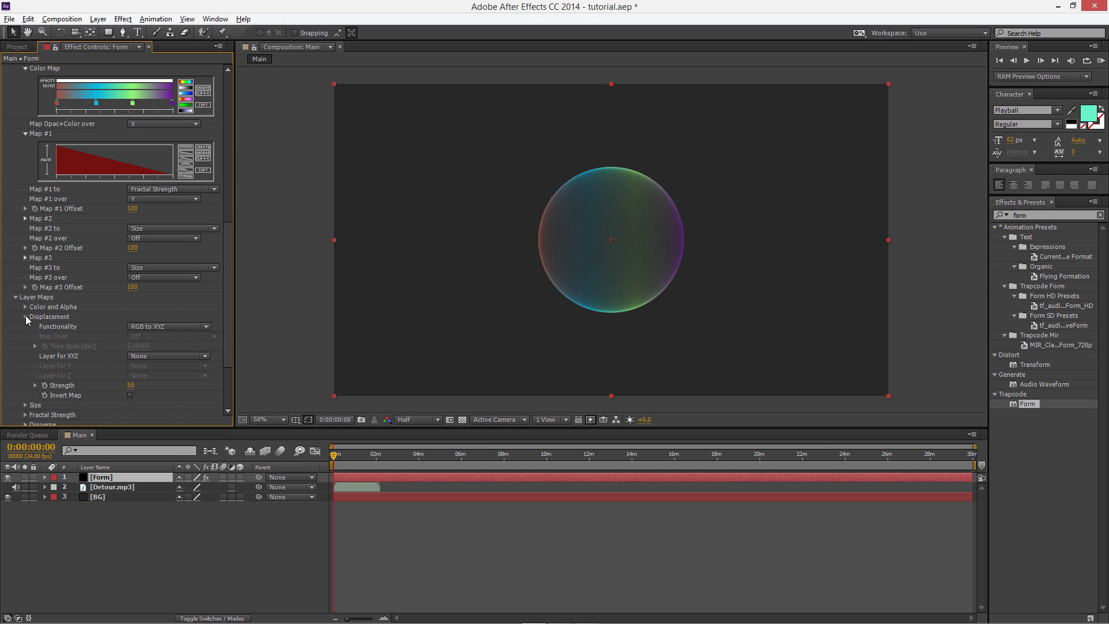
pyautogui.click(25, 317)
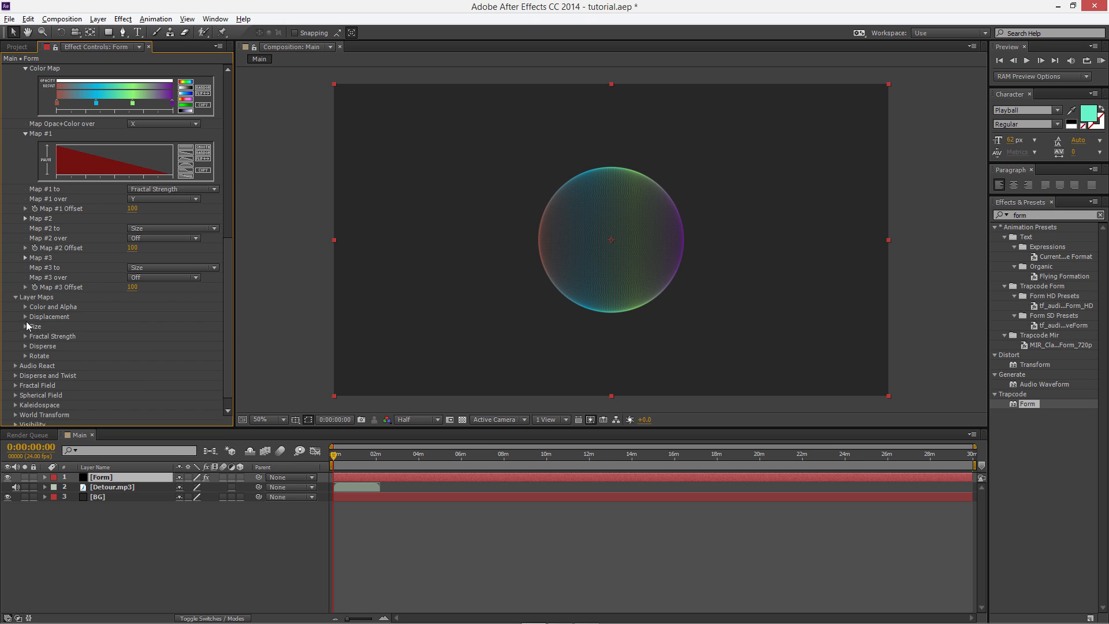
pyautogui.click(25, 327)
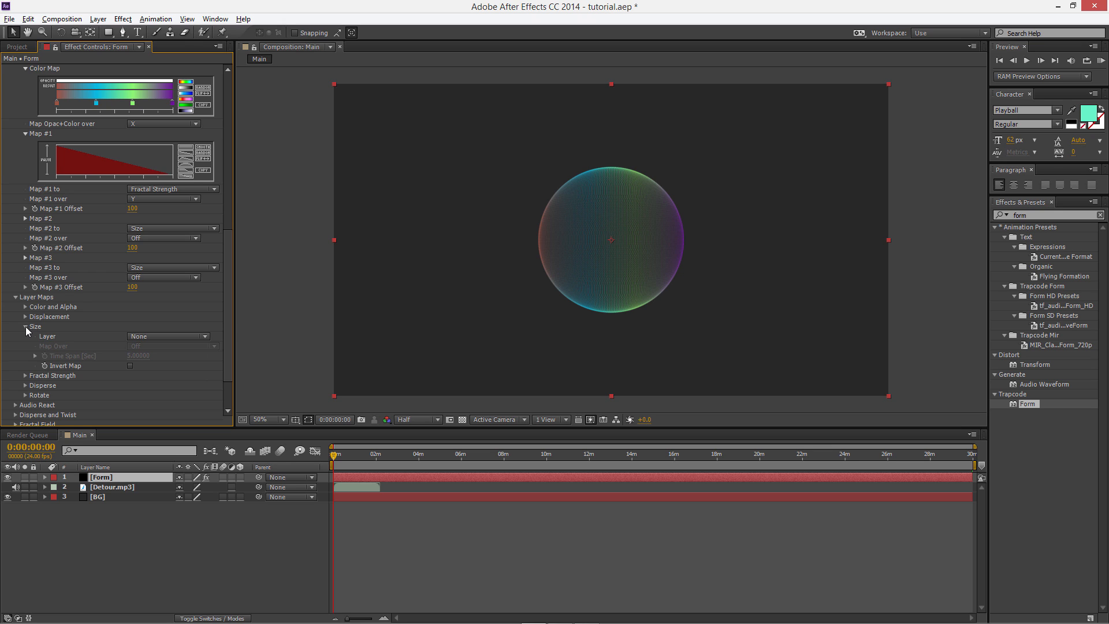
pyautogui.click(26, 327)
pyautogui.scroll(-1, 29, 326)
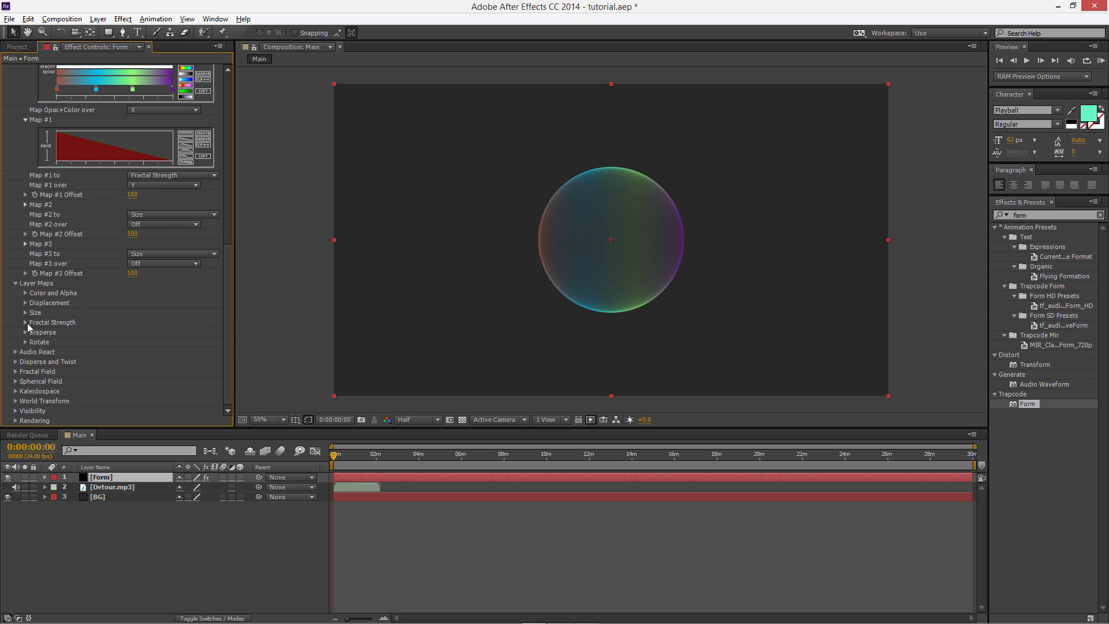
pyautogui.click(25, 322)
pyautogui.click(26, 322)
pyautogui.click(26, 342)
pyautogui.click(26, 341)
pyautogui.click(26, 340)
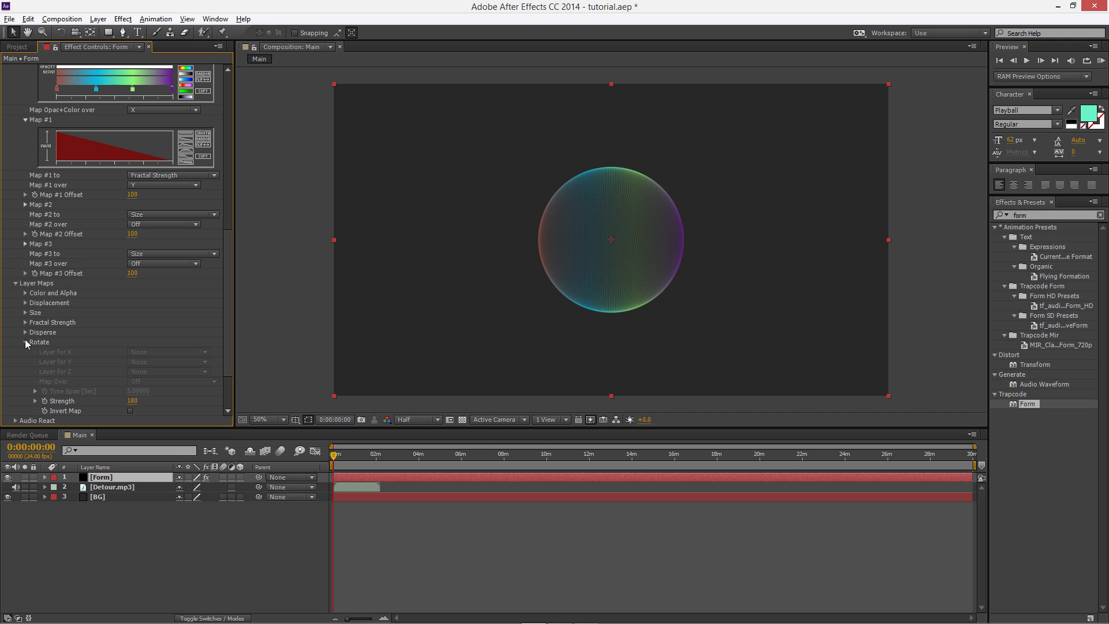
pyautogui.click(26, 339)
pyautogui.click(16, 285)
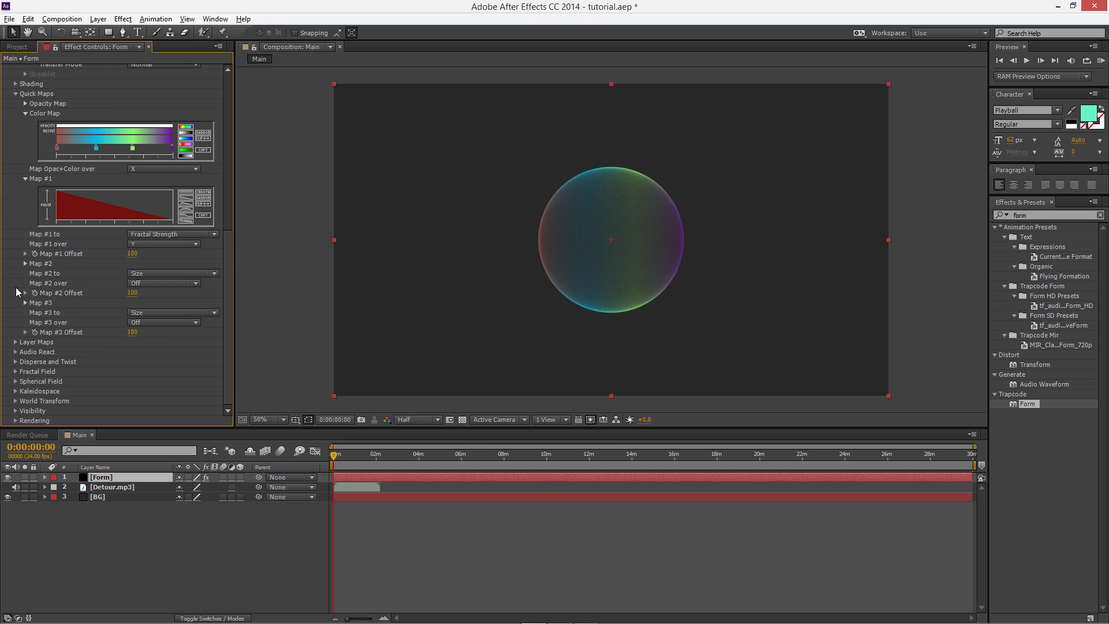
# - Set the Form effect's Audio React layer to Detour.mp3 and move the current time to 0:00:48:19
pyautogui.click(17, 352)
pyautogui.scroll(-3, 49, 341)
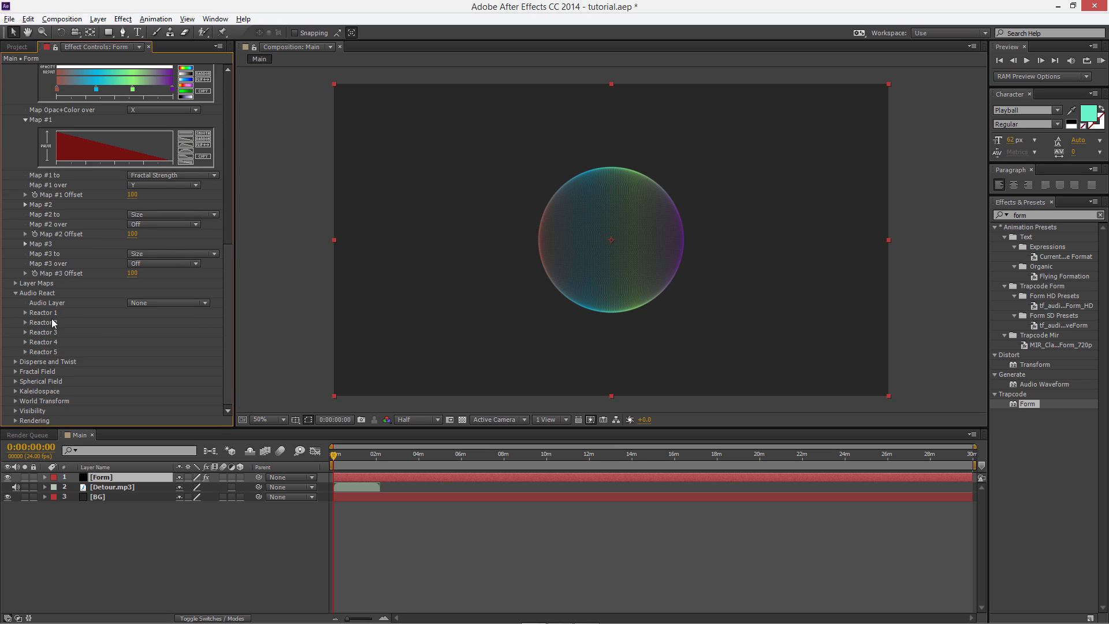
pyautogui.click(147, 301)
pyautogui.click(168, 346)
pyautogui.click(350, 454)
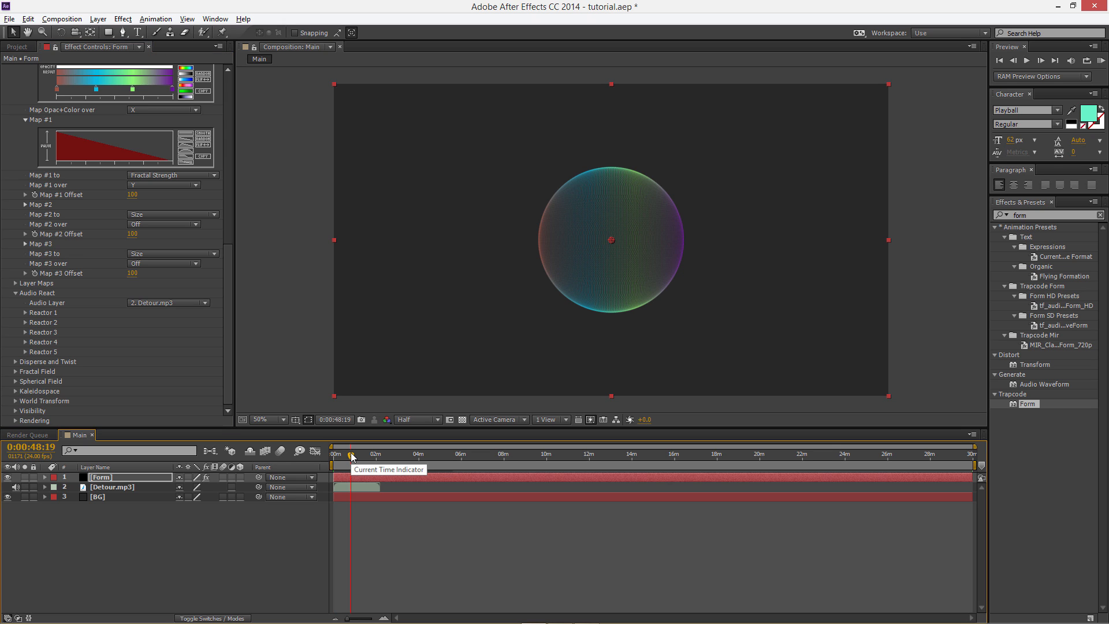
# - Map Reactor 1 to Fractal and set its Delay Direction to Y Top to Bottom
pyautogui.click(25, 311)
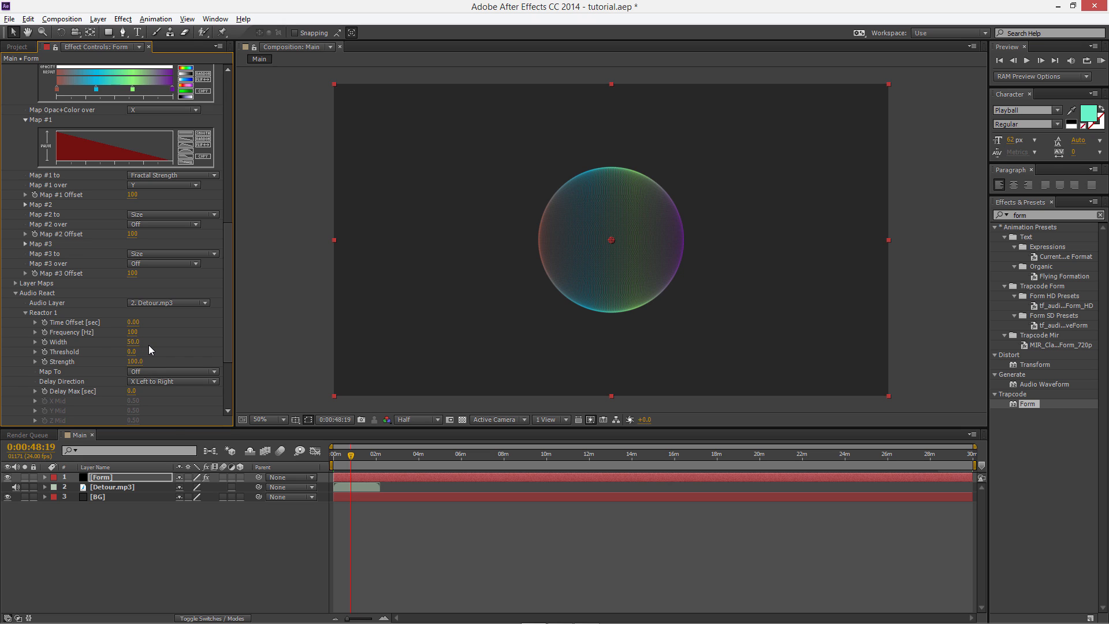
pyautogui.click(140, 373)
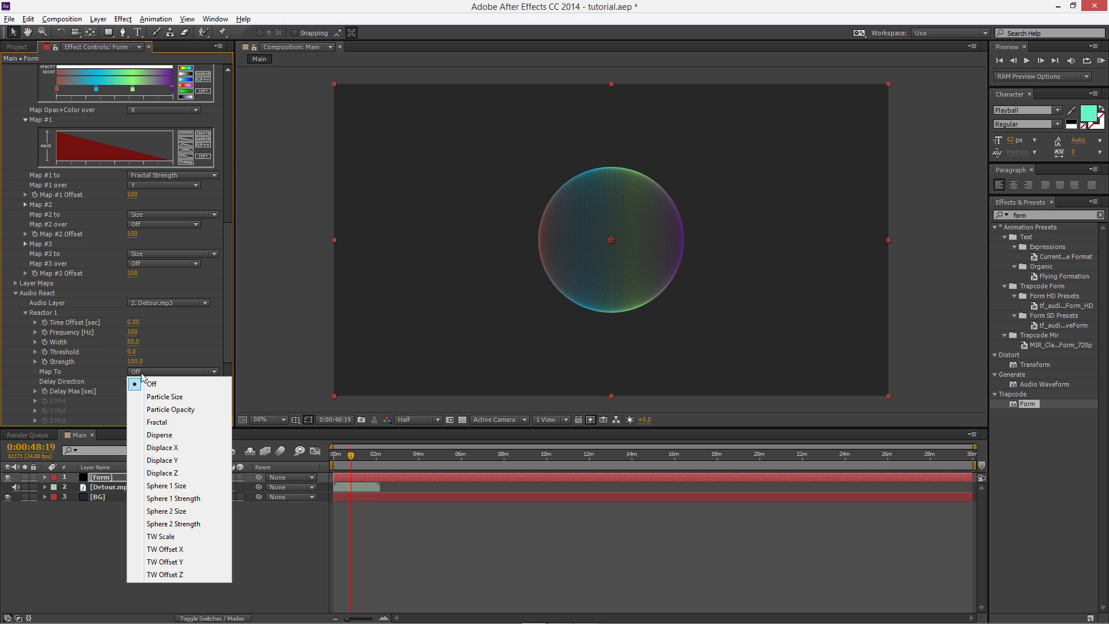
pyautogui.click(180, 422)
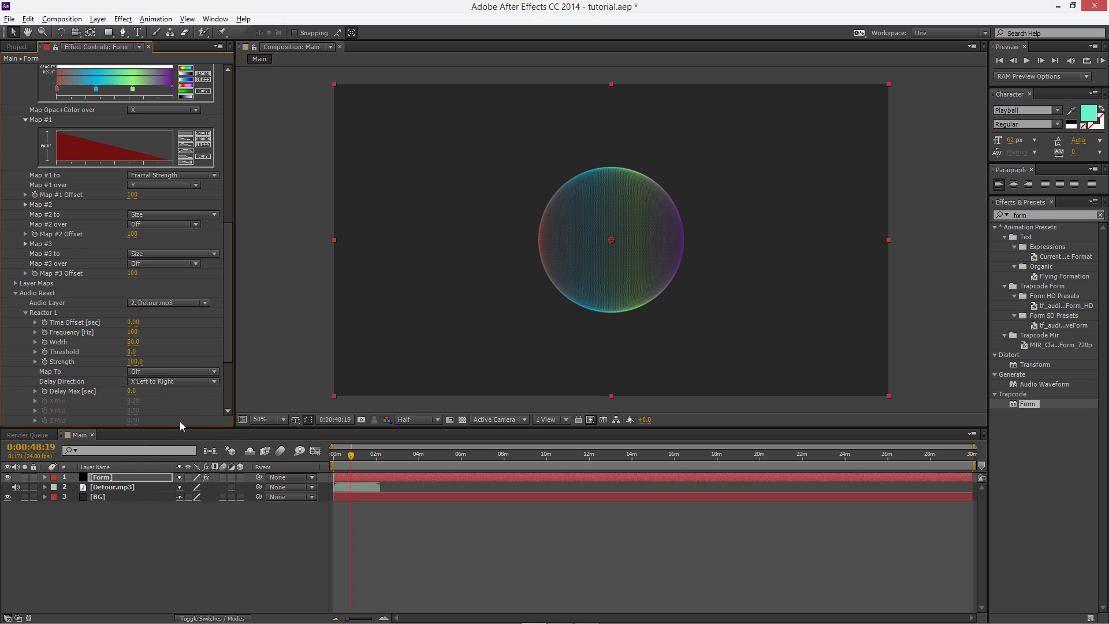
pyautogui.click(151, 381)
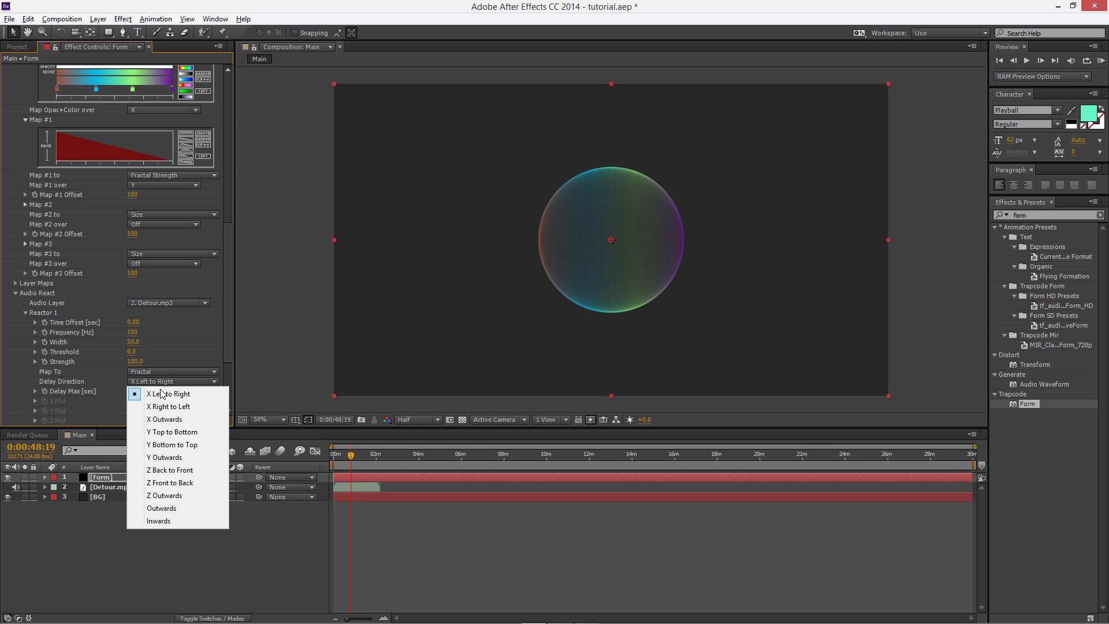
pyautogui.click(184, 433)
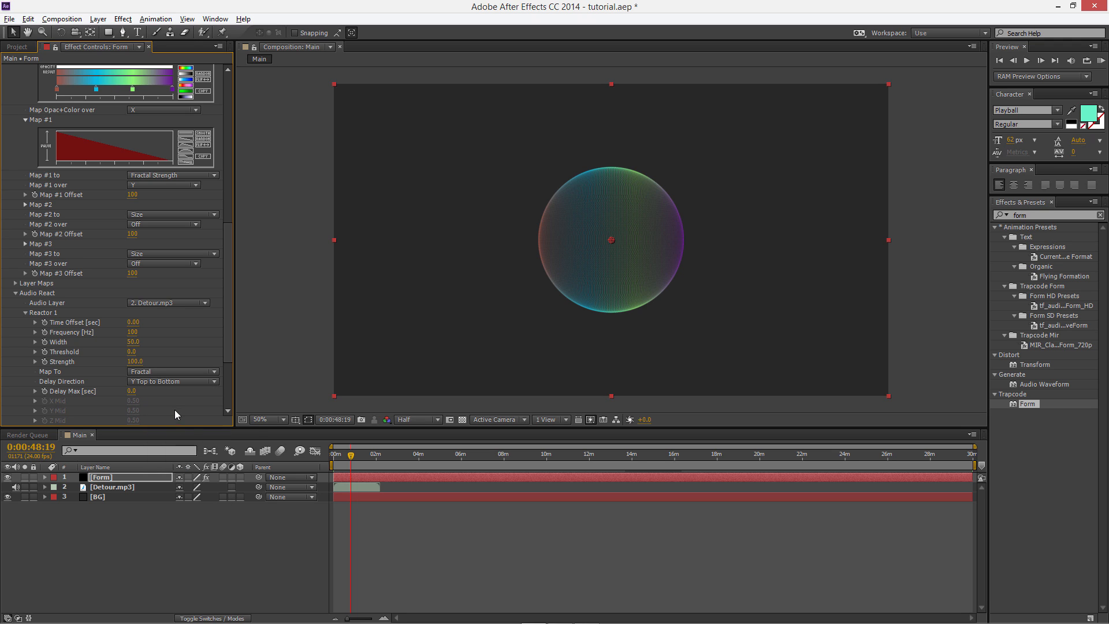
# - Set Reactor 1's Width to 100 and its Strength to 150
pyautogui.click(133, 343)
pyautogui.write('100')
pyautogui.click(134, 362)
pyautogui.write('150')
pyautogui.press('Return')
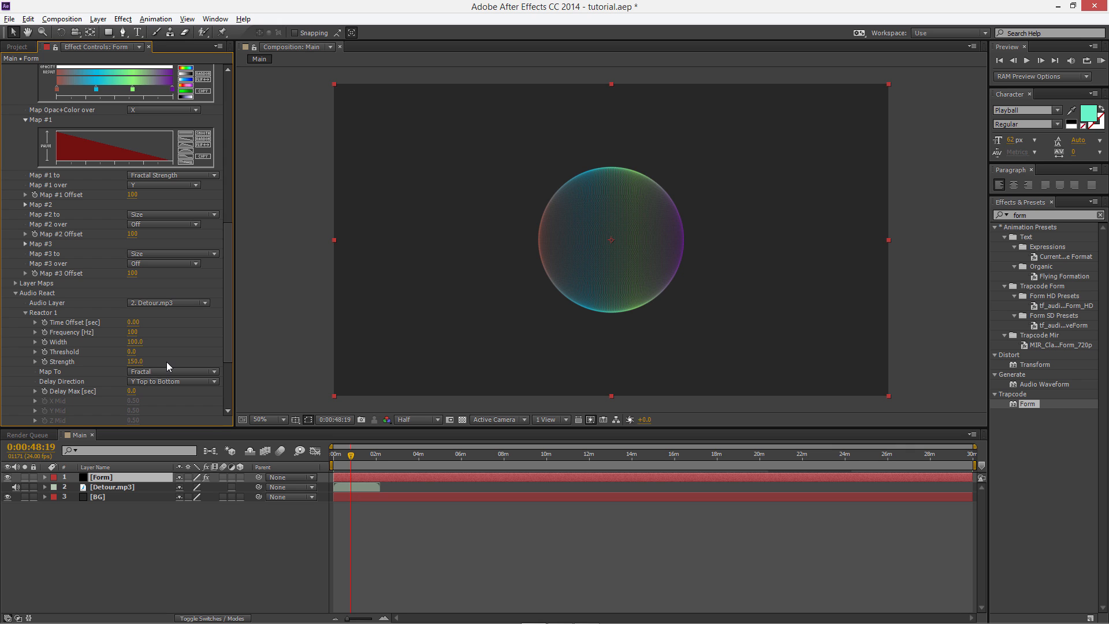
# - Set the Fractal Field's Displace value to 200
pyautogui.scroll(-5, 184, 349)
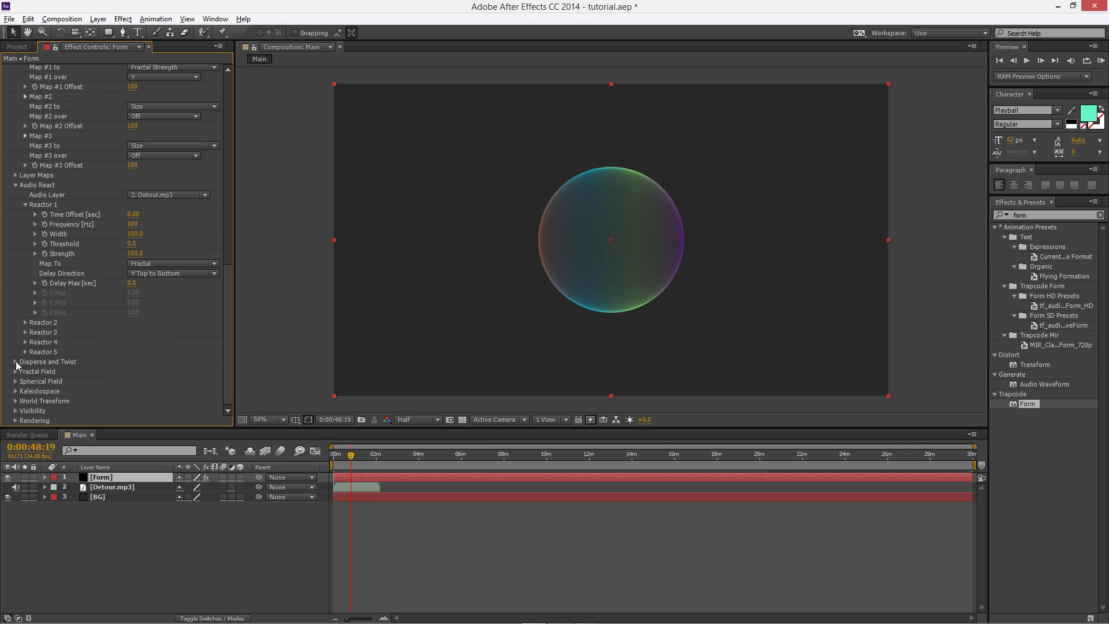
pyautogui.click(15, 371)
pyautogui.scroll(-8, 89, 361)
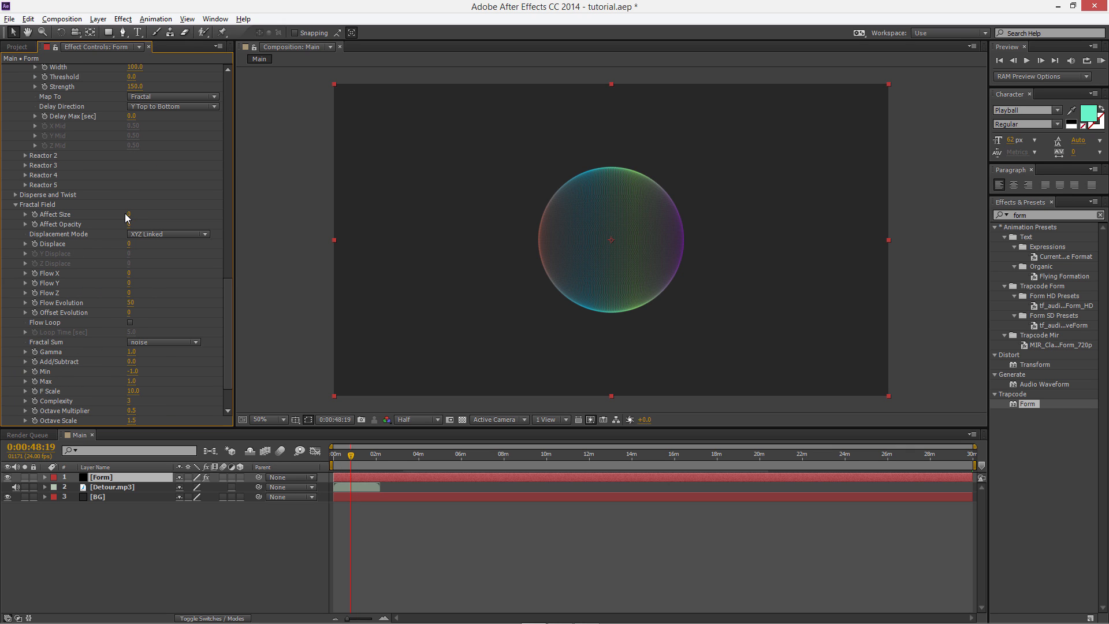
pyautogui.click(129, 245)
pyautogui.write('200')
pyautogui.press('Return')
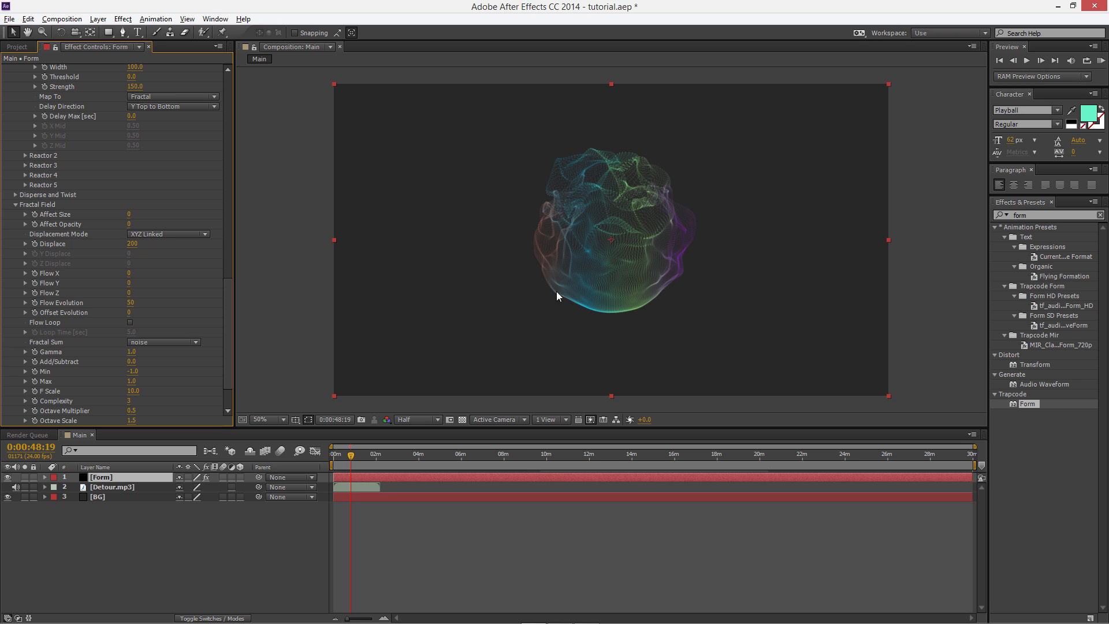
# - Try a Width of 50 and a Strength of 1040 on Reactor 1, undoing each change
pyautogui.scroll(3, 108, 207)
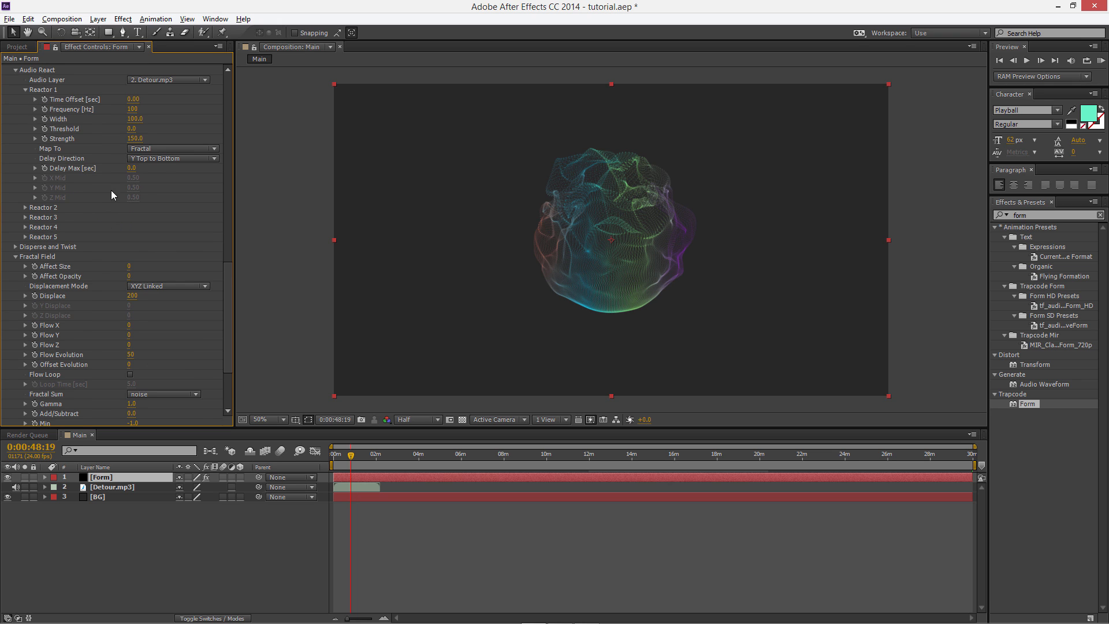
pyautogui.click(141, 120)
pyautogui.write('5')
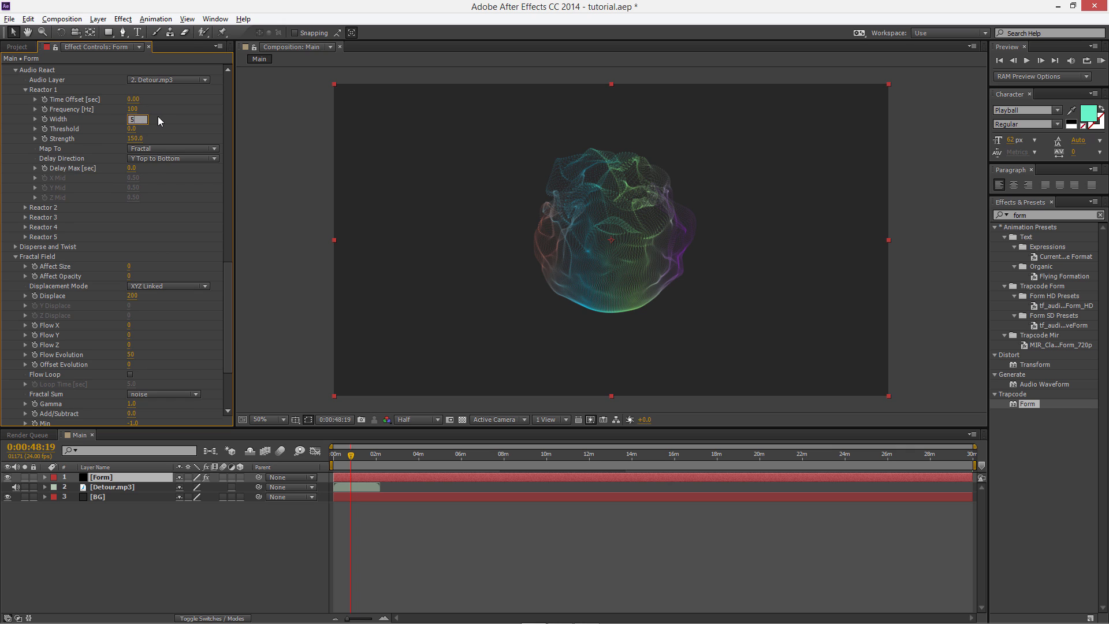
pyautogui.write('0')
pyautogui.press('Return')
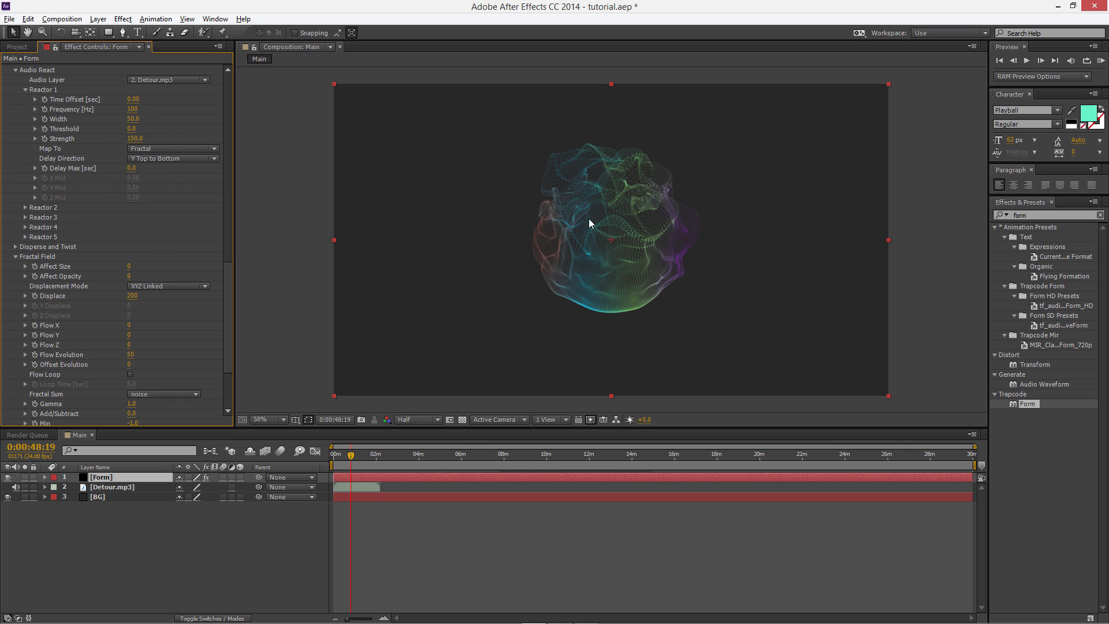
pyautogui.hotkey('ctrl', 'z')
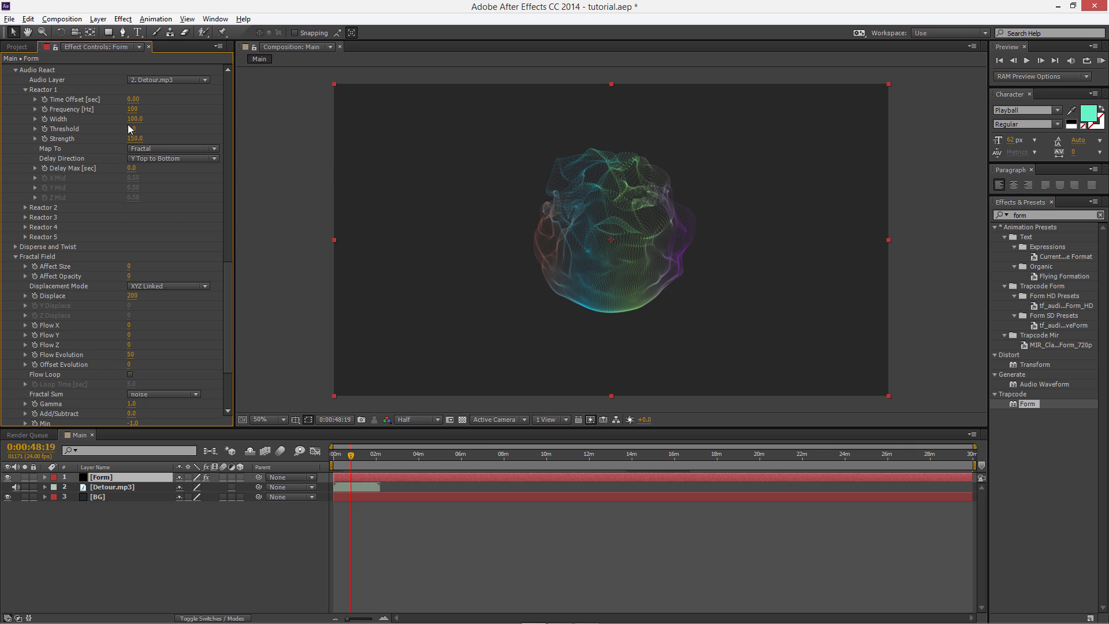
pyautogui.moveTo(137, 138); pyautogui.dragTo(290, 129)
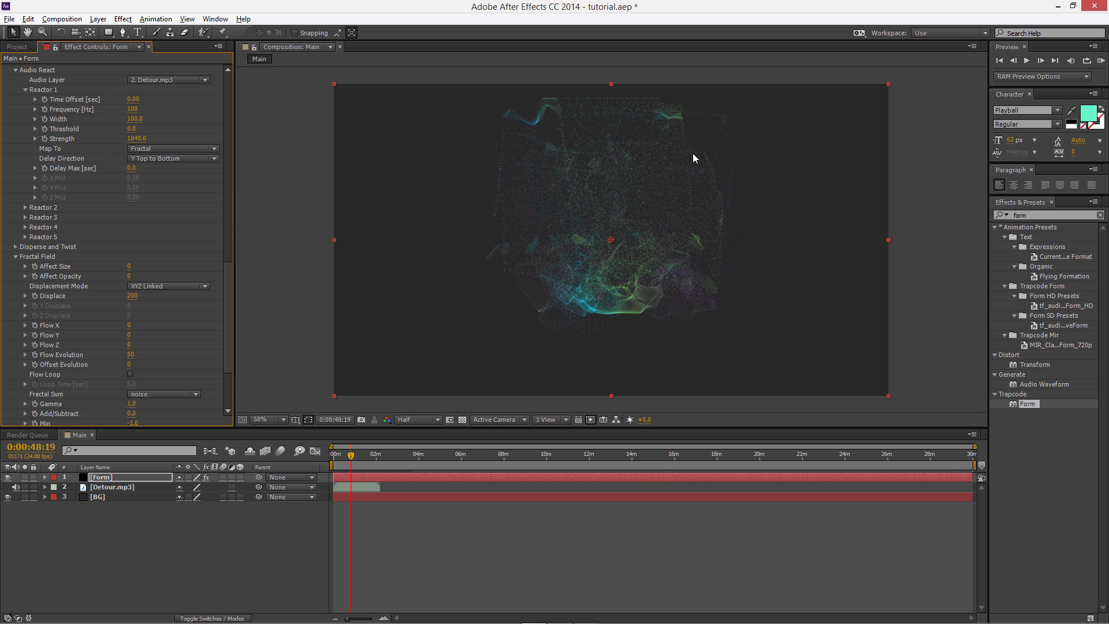
pyautogui.hotkey('ctrl', 'z')
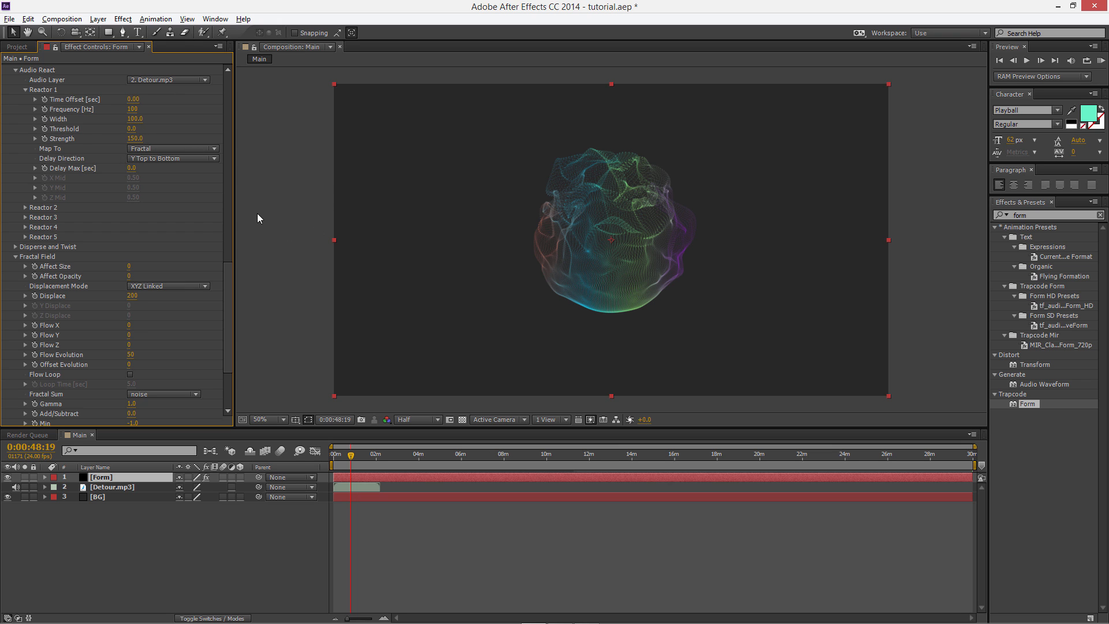
# - Set the Fractal Field's Flow Y to -50
pyautogui.scroll(-2, 210, 225)
pyautogui.scroll(-2, 142, 195)
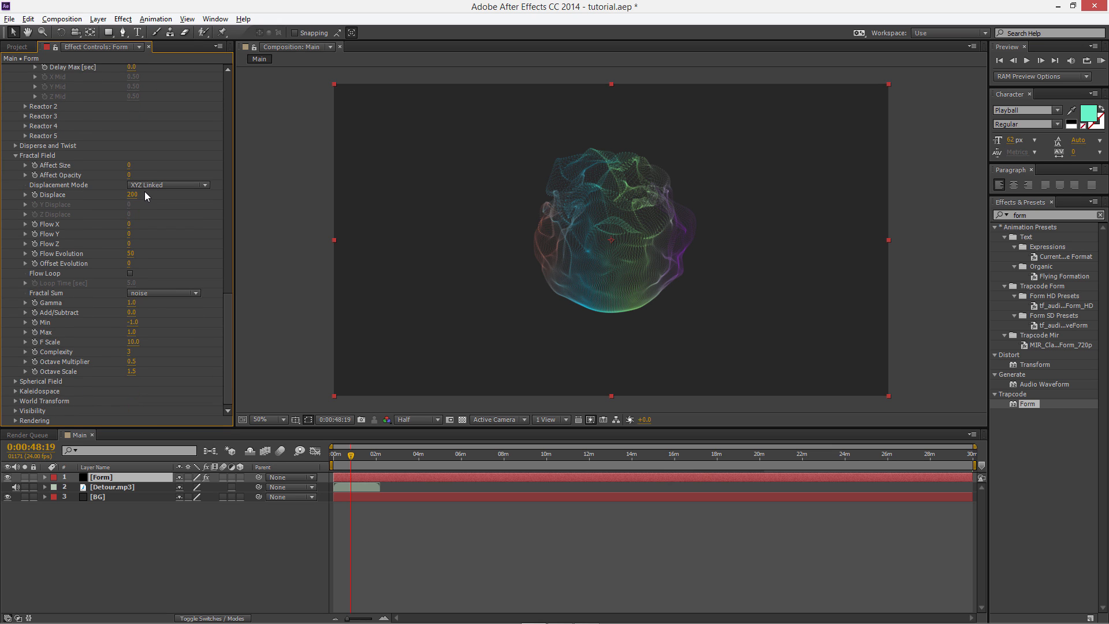
pyautogui.click(129, 234)
pyautogui.write('-50')
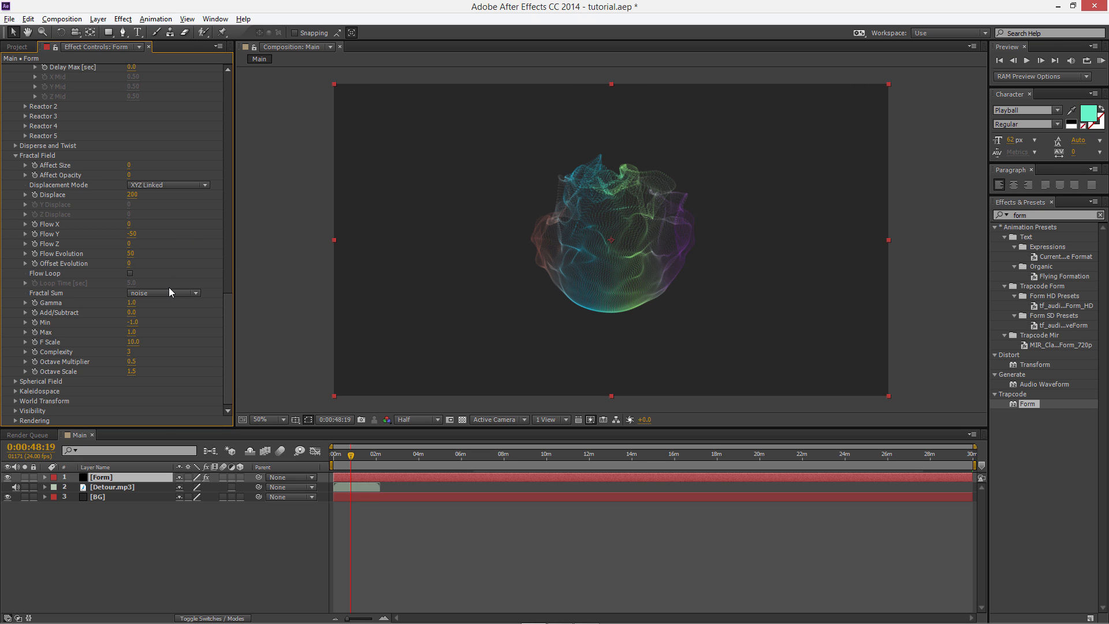
# - Examine the Form effect's Spherical Field, Rendering Motion Blur and Fractal Field settings
pyautogui.click(16, 382)
pyautogui.scroll(-1, 26, 358)
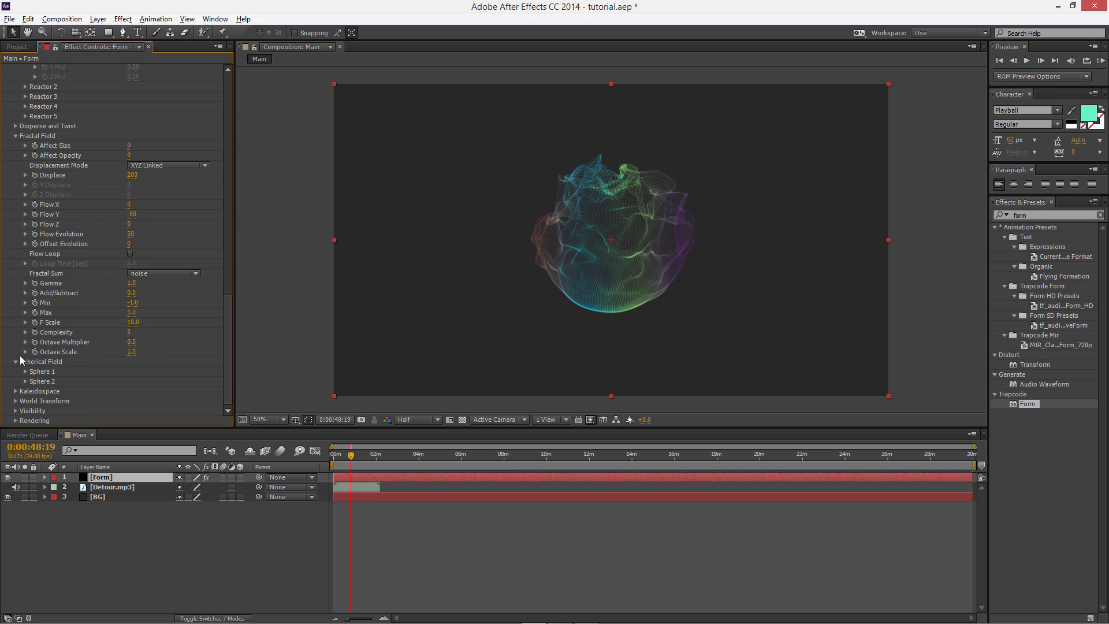
pyautogui.click(25, 371)
pyautogui.scroll(-4, 145, 313)
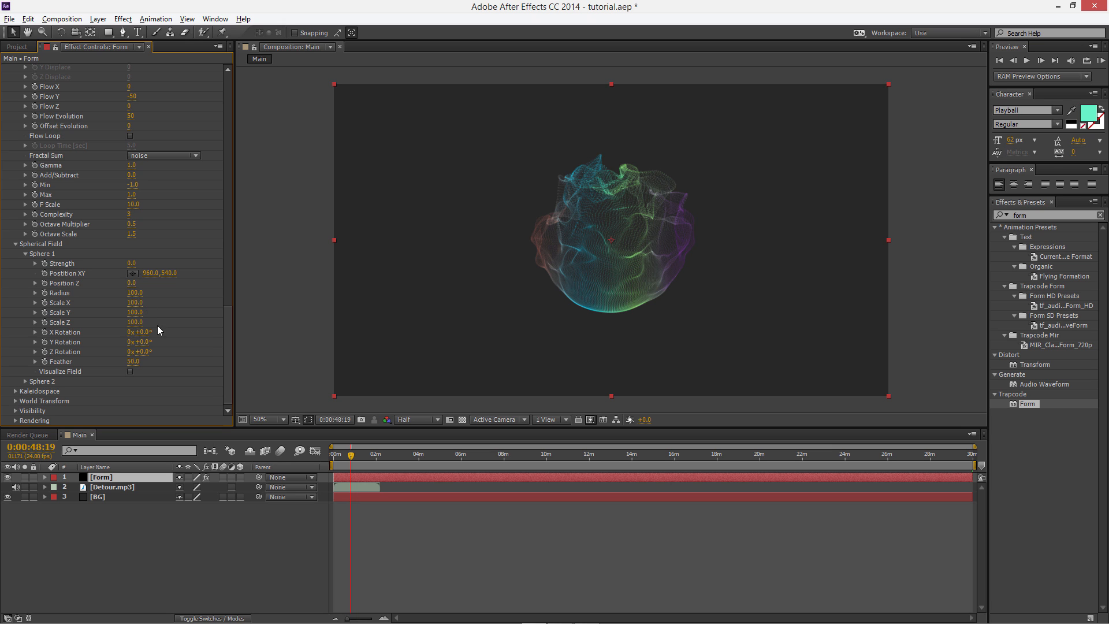
pyautogui.click(16, 244)
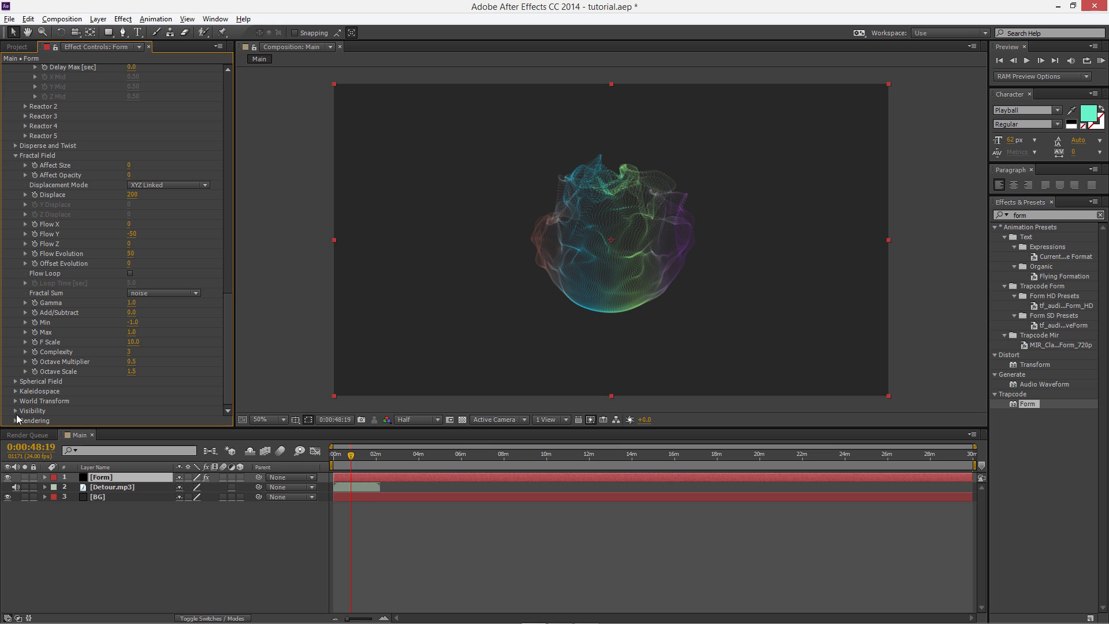
pyautogui.click(16, 420)
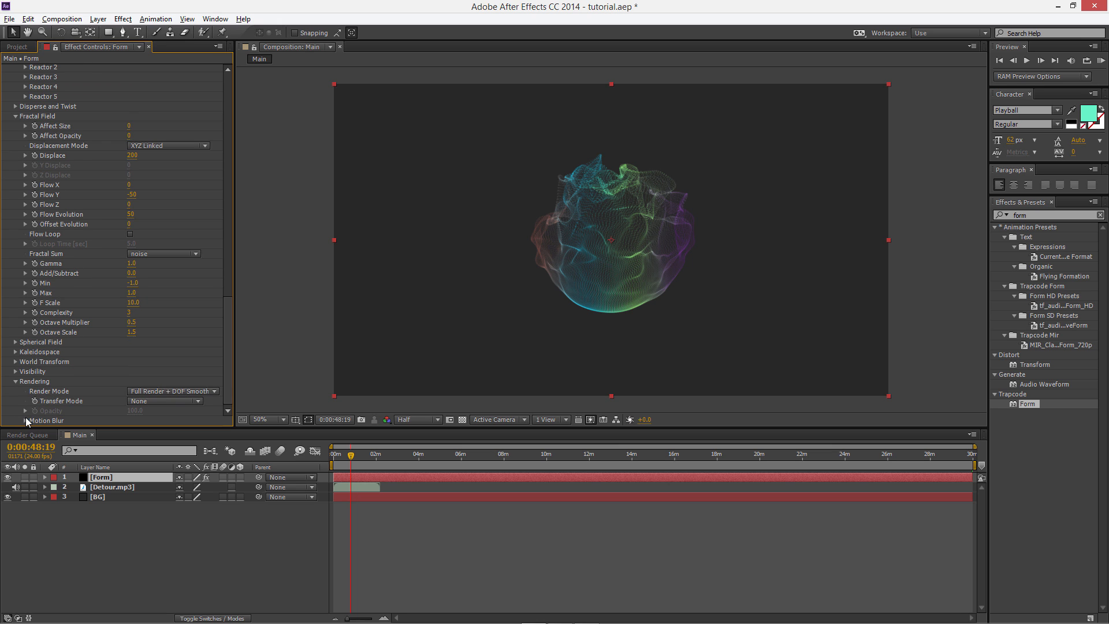
pyautogui.click(25, 420)
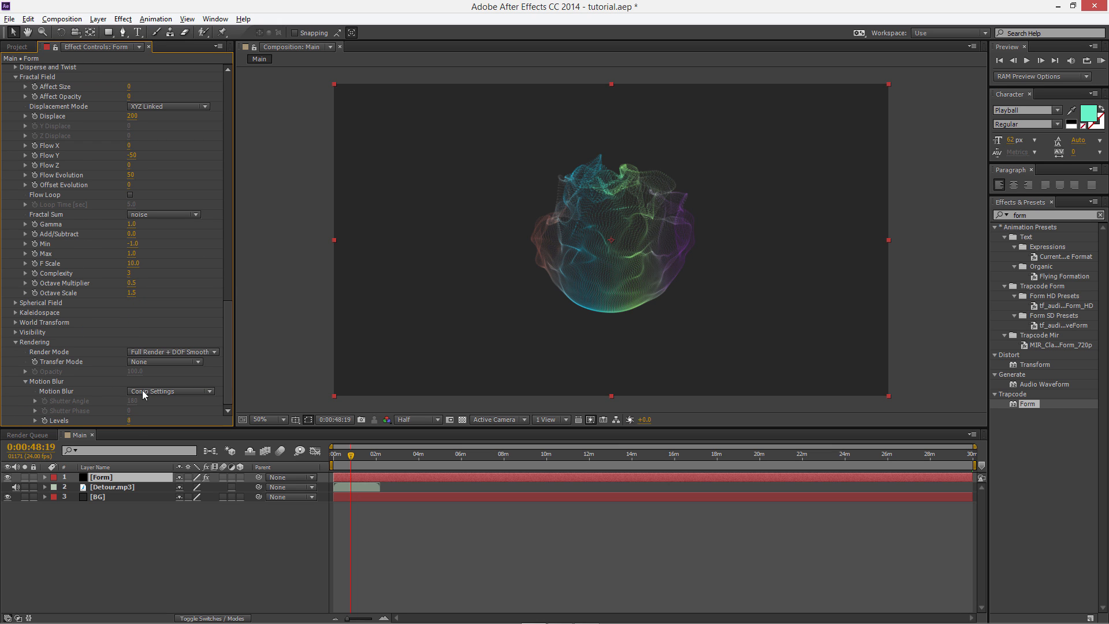
pyautogui.click(26, 382)
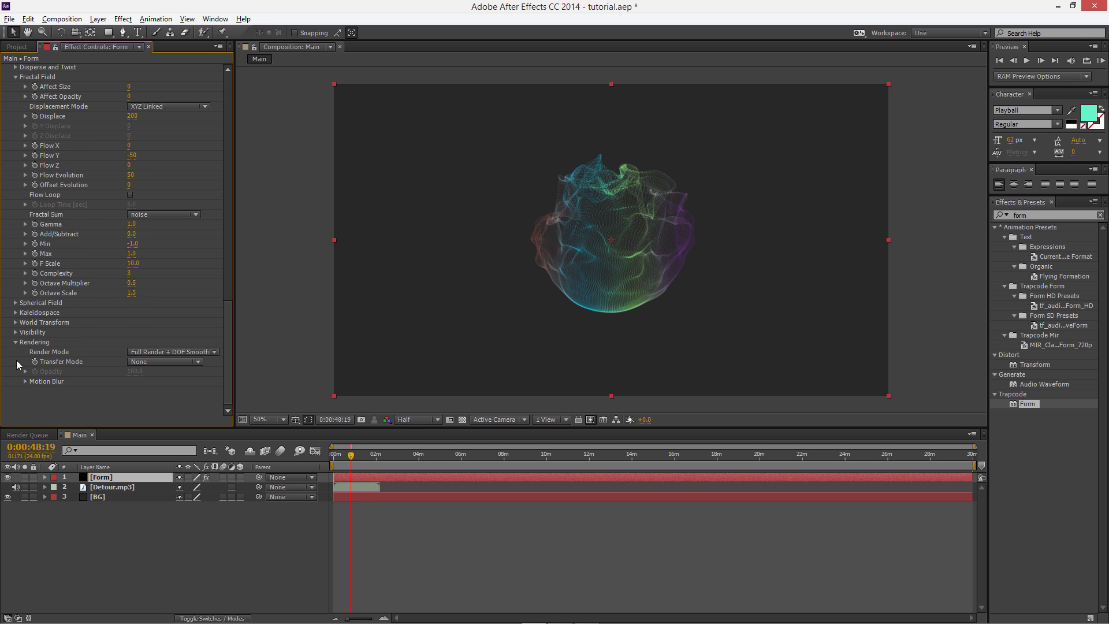
pyautogui.scroll(8, 24, 299)
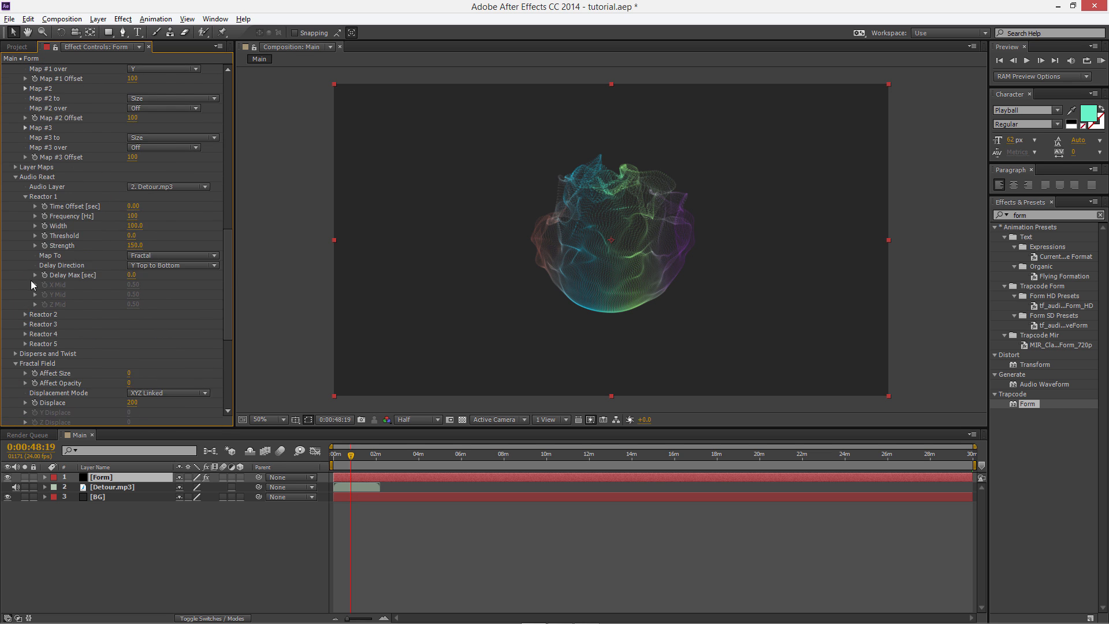
pyautogui.scroll(-1, 26, 307)
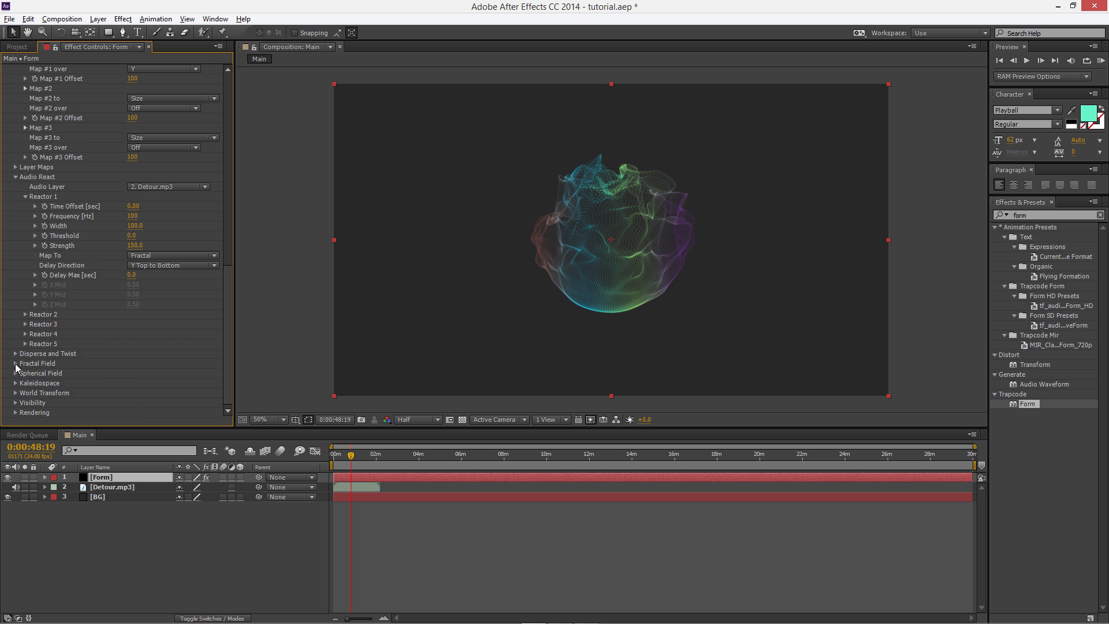
pyautogui.click(15, 370)
pyautogui.click(15, 370)
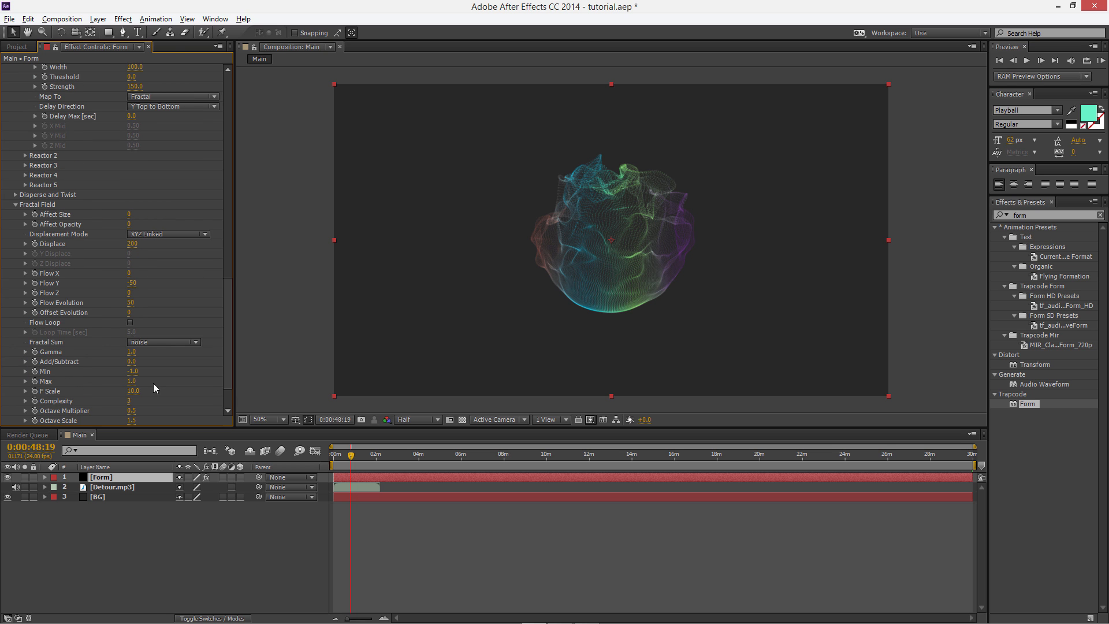
pyautogui.scroll(-4, 51, 246)
pyautogui.scroll(10, 51, 246)
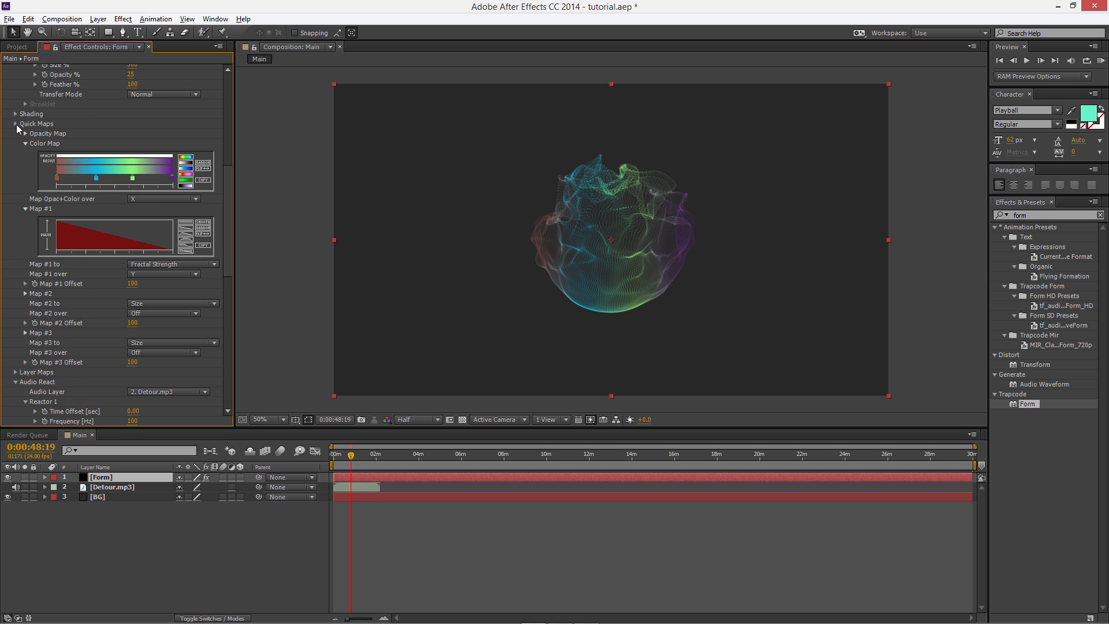
# - Collapse the Form effect's Quick Maps and Particle groups to bring up the Base Form settings
pyautogui.click(16, 124)
pyautogui.scroll(5, 17, 173)
pyautogui.scroll(2, 21, 211)
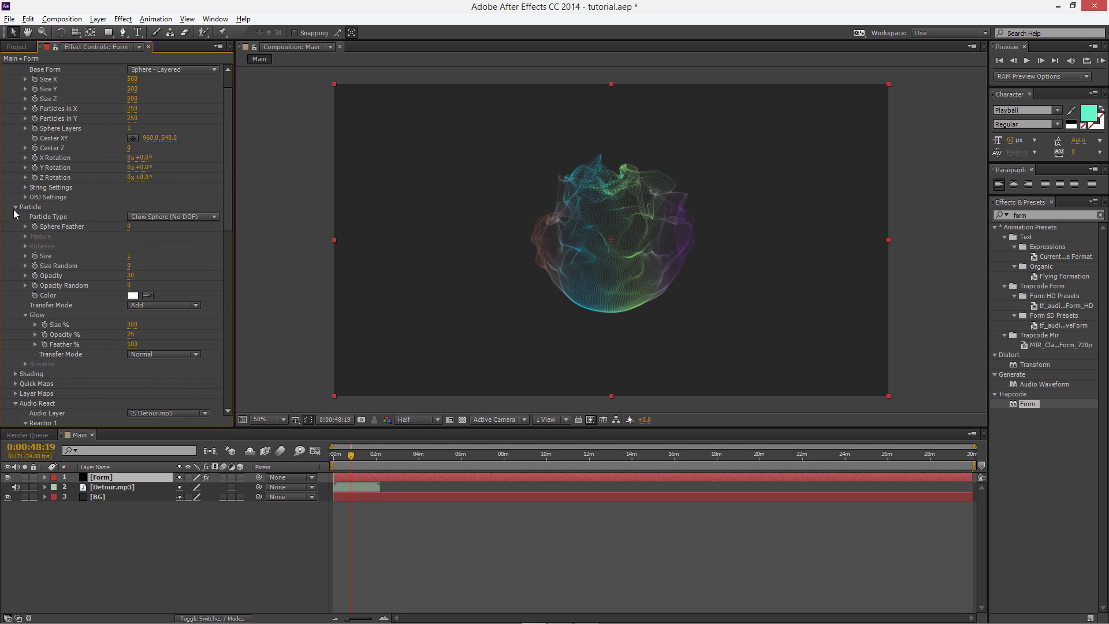
pyautogui.click(16, 207)
pyautogui.scroll(2, 17, 206)
# - Try a Base Form Size X of 980, Particles in X of 313 and Sphere Layers of 24, undoing each change
pyautogui.click(16, 89)
pyautogui.click(17, 89)
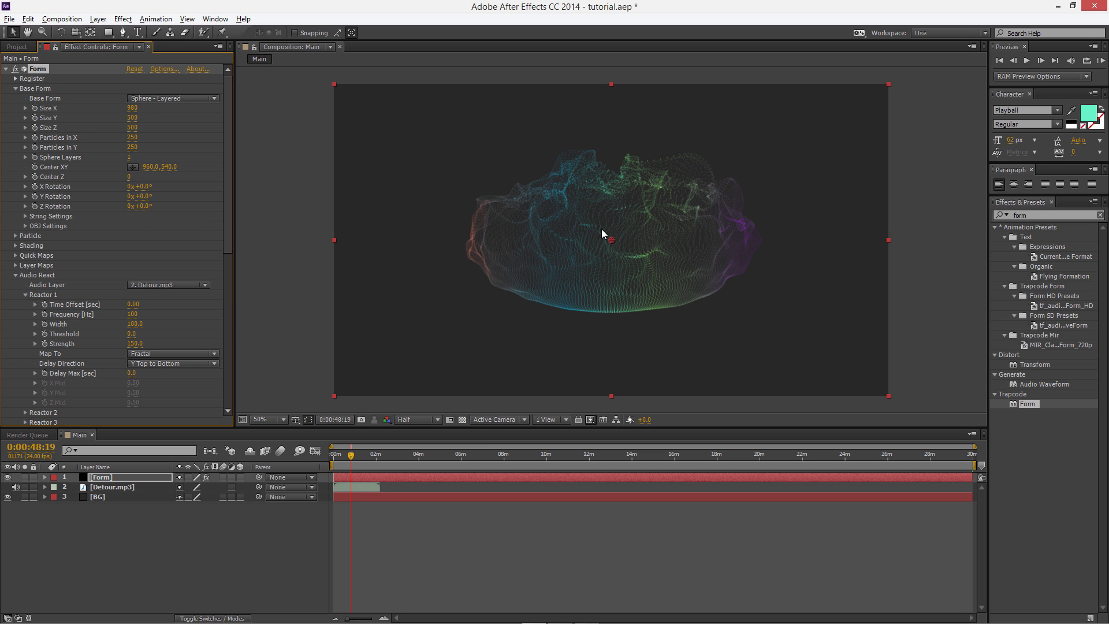
pyautogui.hotkey('ctrl', 'z')
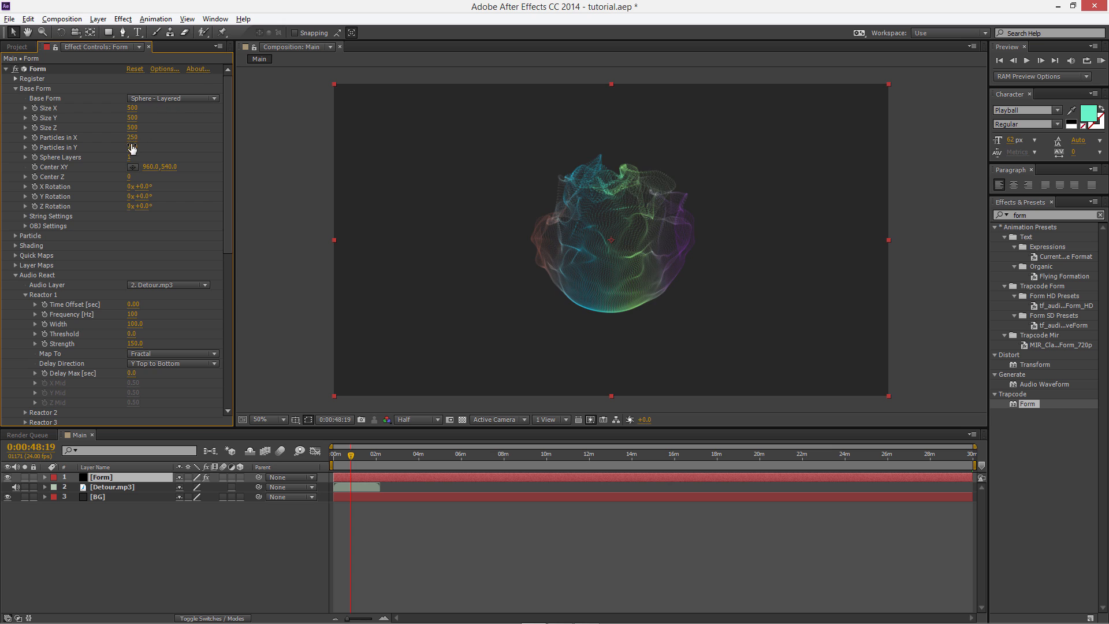
pyautogui.moveTo(133, 142); pyautogui.dragTo(168, 141)
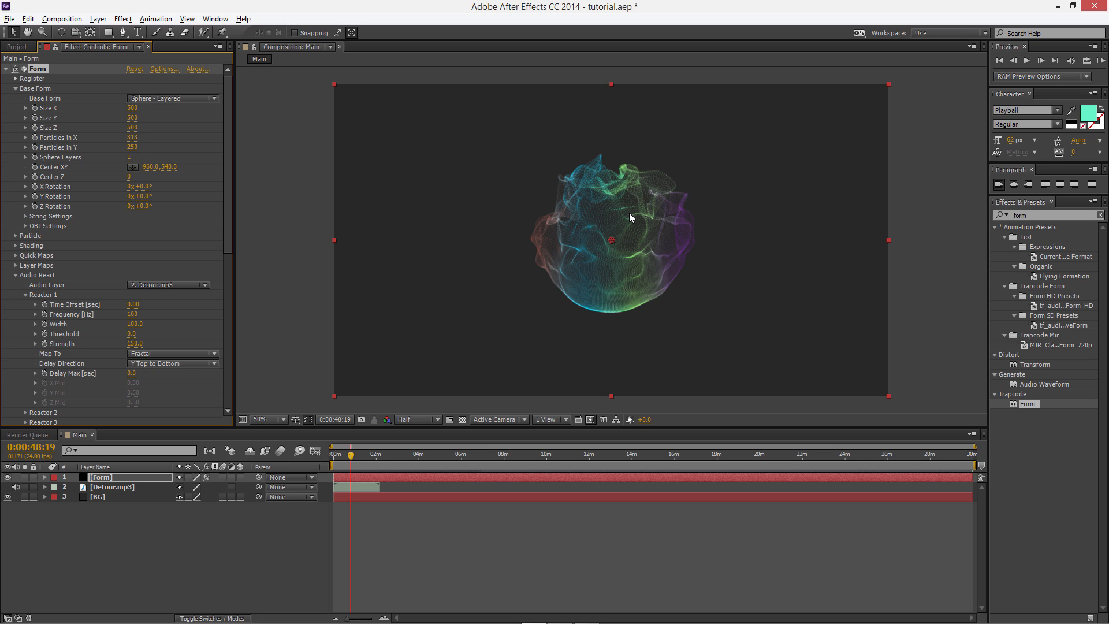
pyautogui.hotkey('ctrl', 'z')
pyautogui.moveTo(127, 156); pyautogui.dragTo(140, 156)
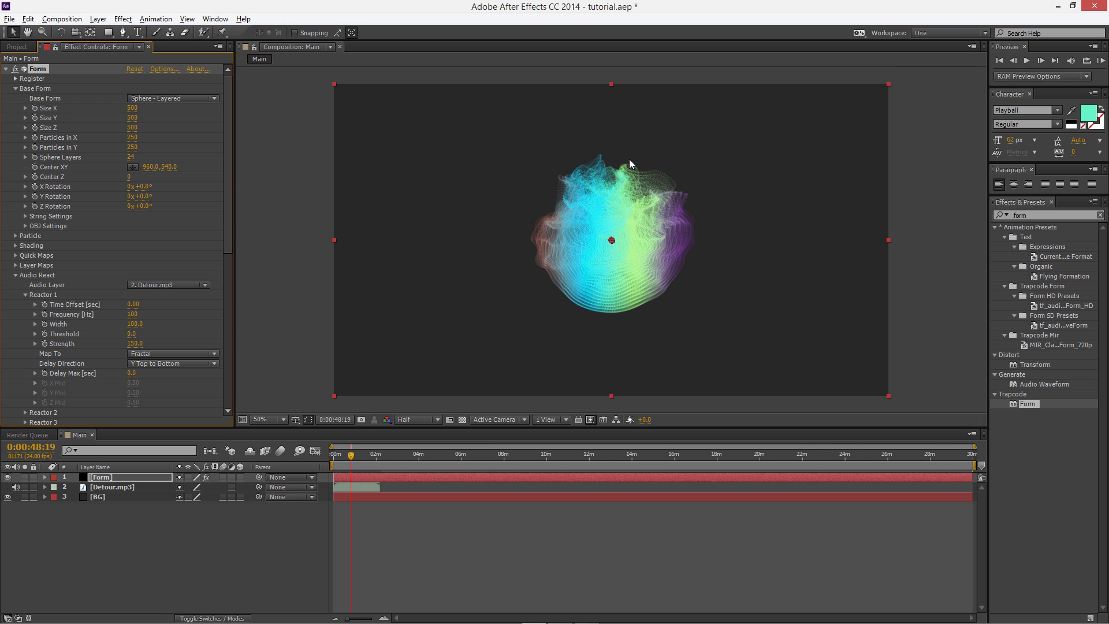
pyautogui.hotkey('ctrl', 'z')
# - Set the Base Form's Sphere Layers to 2
pyautogui.click(129, 157)
pyautogui.write('2')
pyautogui.press('Return')
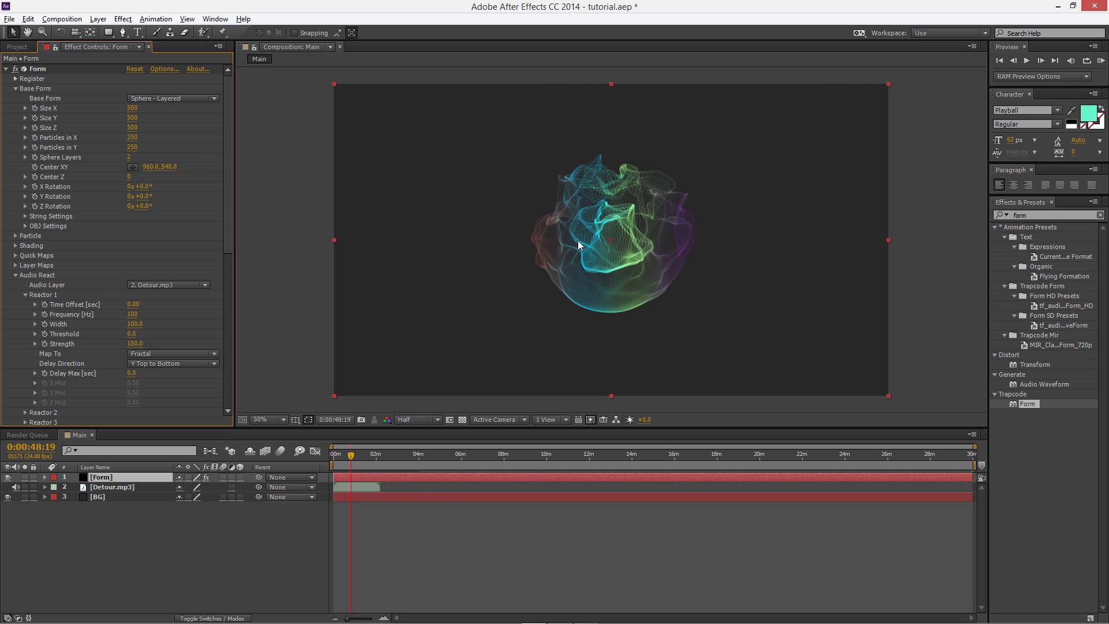
# - Try 4 Sphere Layers in the Base Form, undo back to 1 layer, and save the project
pyautogui.click(131, 157)
pyautogui.write('4')
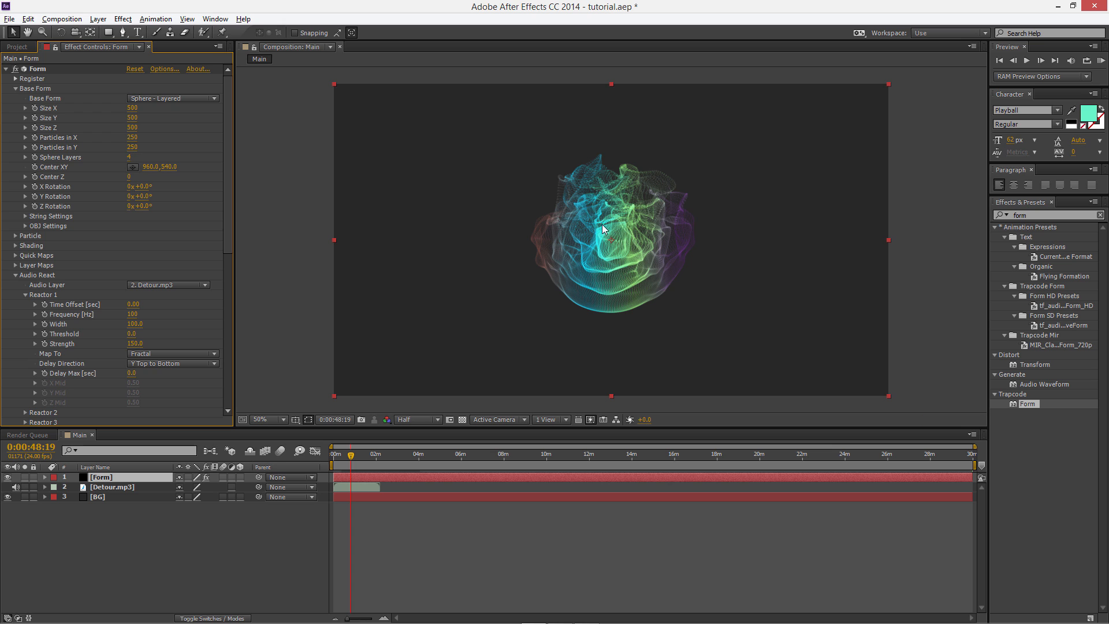
pyautogui.hotkey('ctrl', 'z')
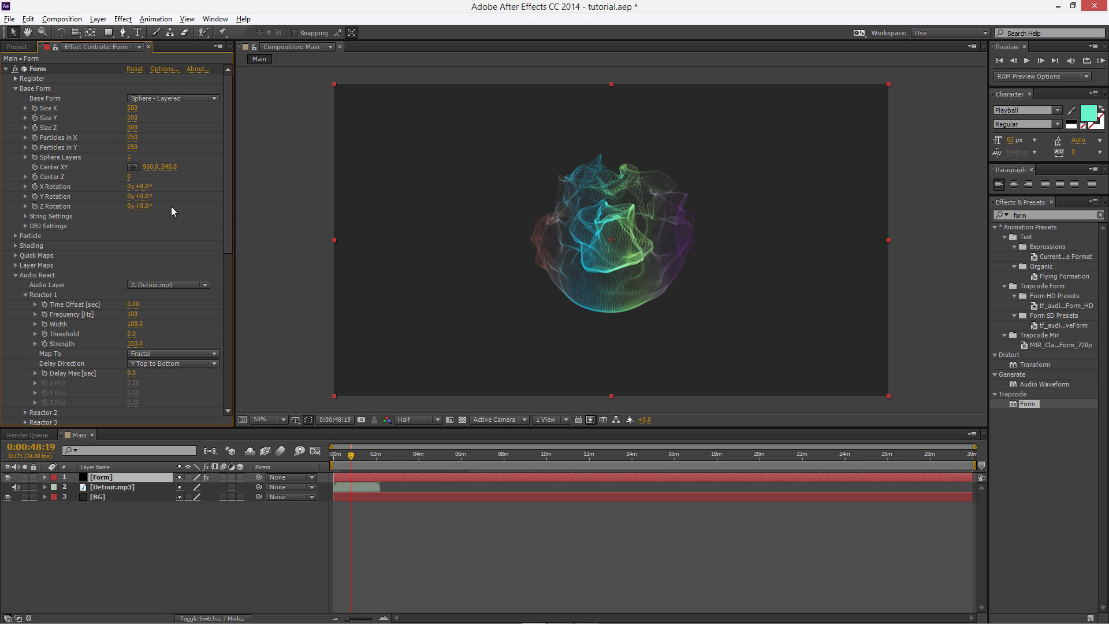
pyautogui.hotkey('ctrl', 's')
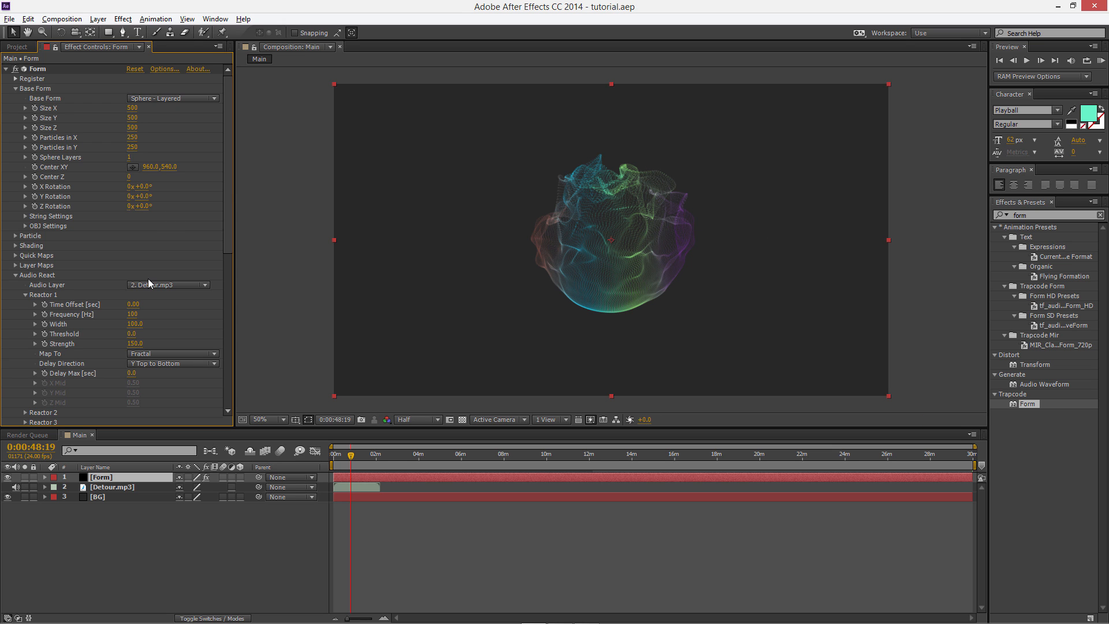
# - Apply the Stylize Glow effect to the Form layer and collapse the Form effect's settings
pyautogui.moveTo(1035, 216); pyautogui.dragTo(1013, 223)
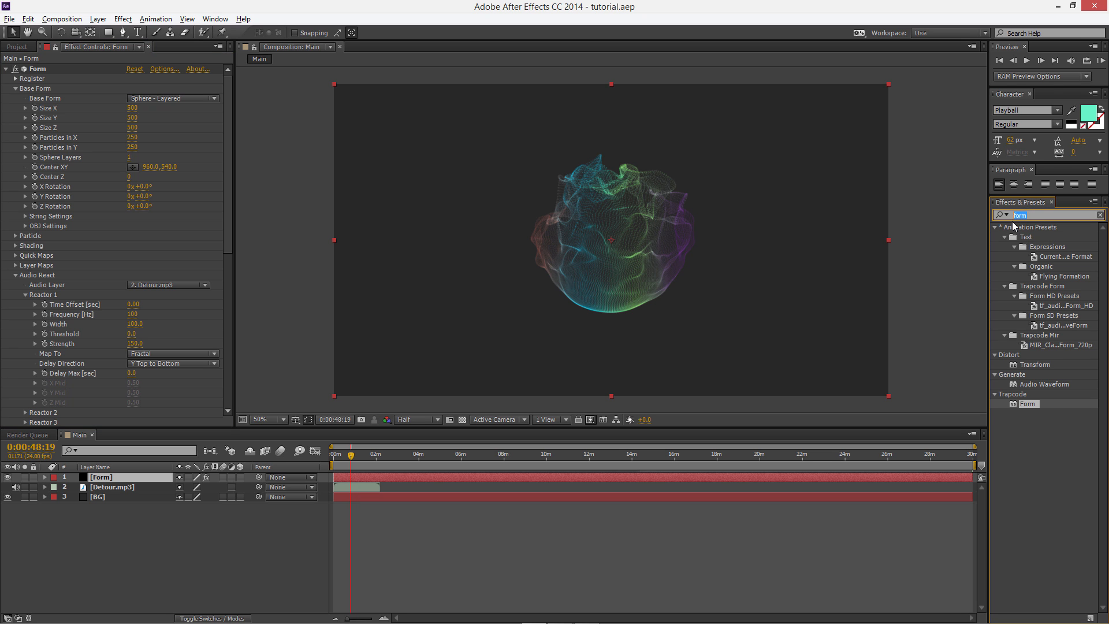
pyautogui.write('glow')
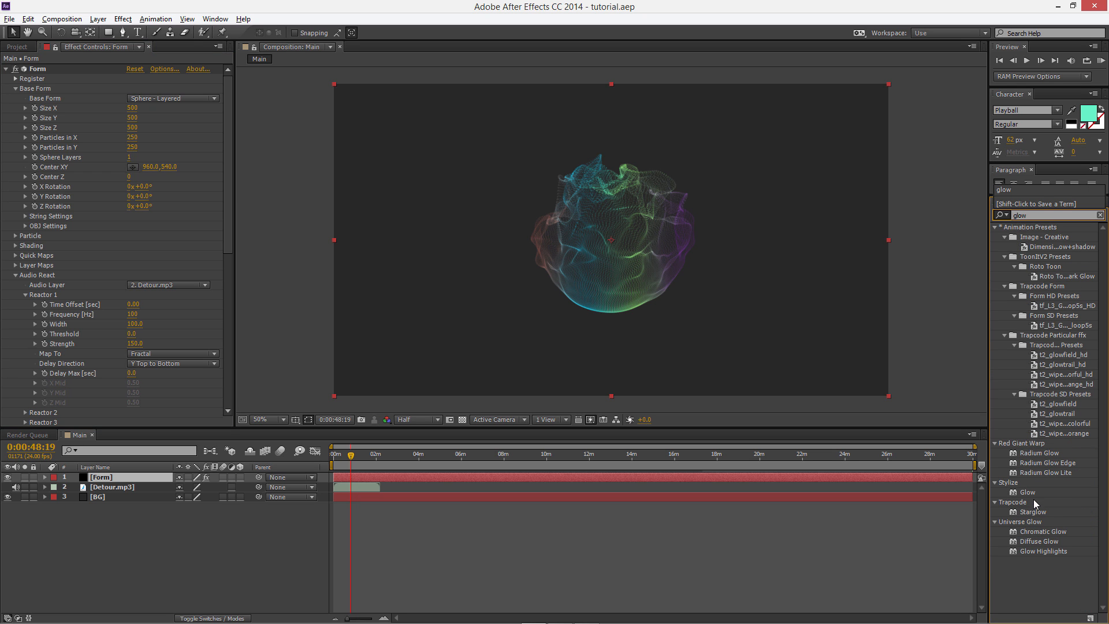
pyautogui.click(1029, 492)
pyautogui.moveTo(1032, 490); pyautogui.dragTo(117, 485)
pyautogui.scroll(-5, 19, 124)
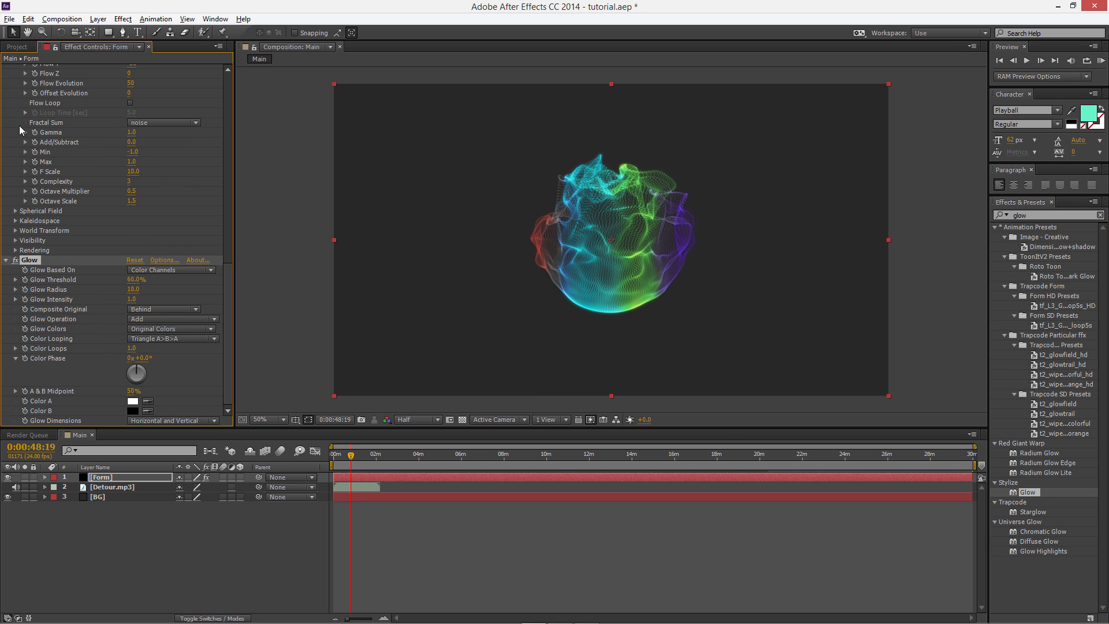
pyautogui.scroll(10, 8, 96)
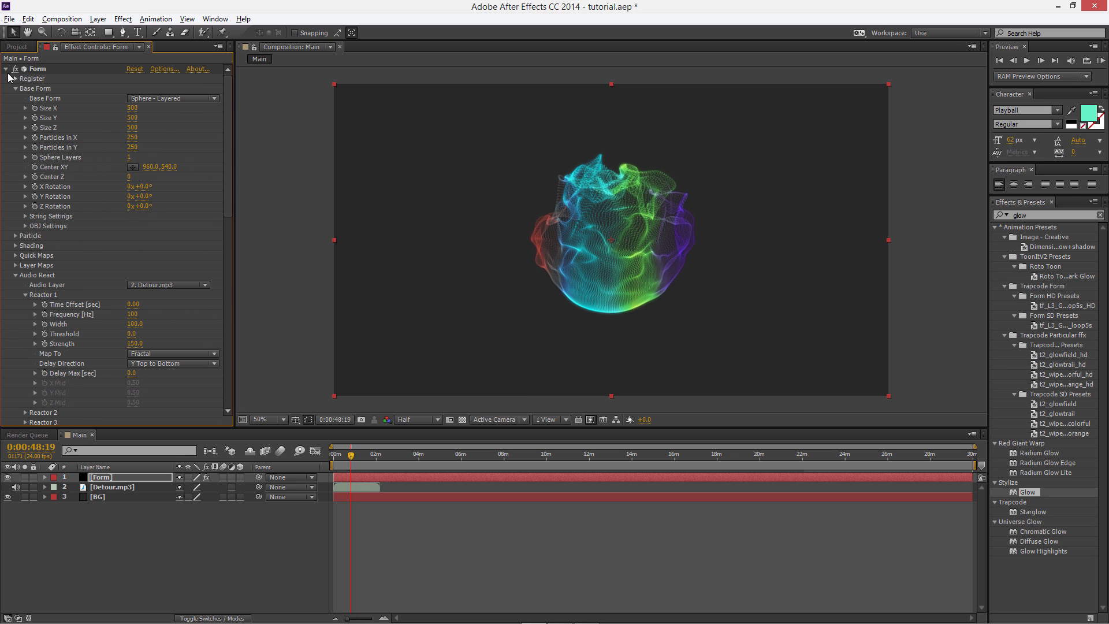
pyautogui.click(6, 68)
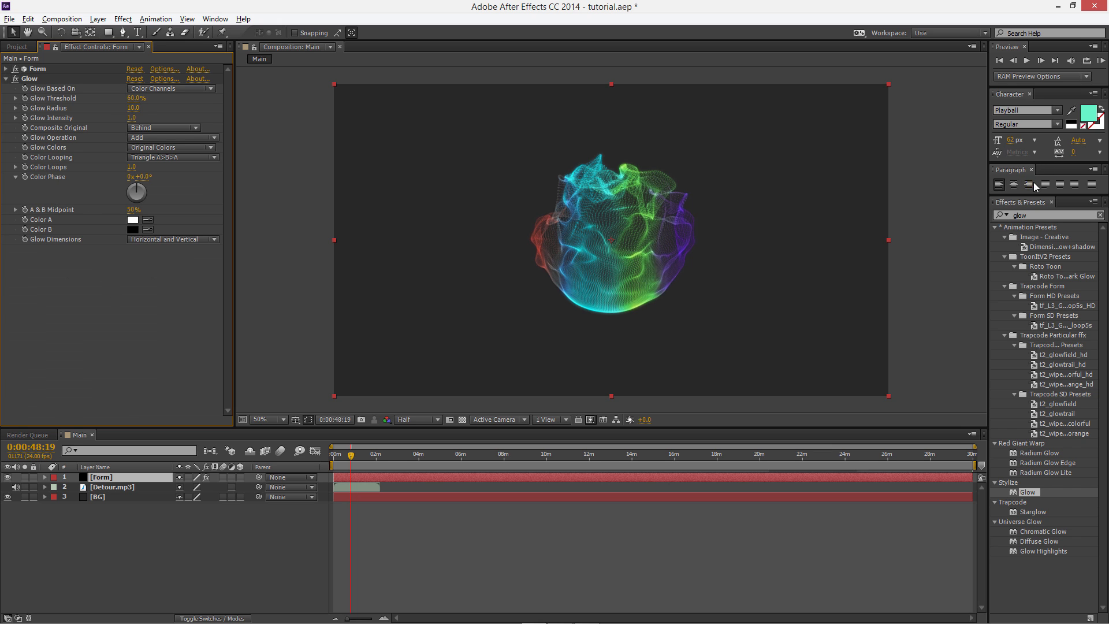
# - Add the Trapcode Shine effect to the Form layer below Glow, and leave it disabled and collapsed
pyautogui.click(1002, 216)
pyautogui.write('shine')
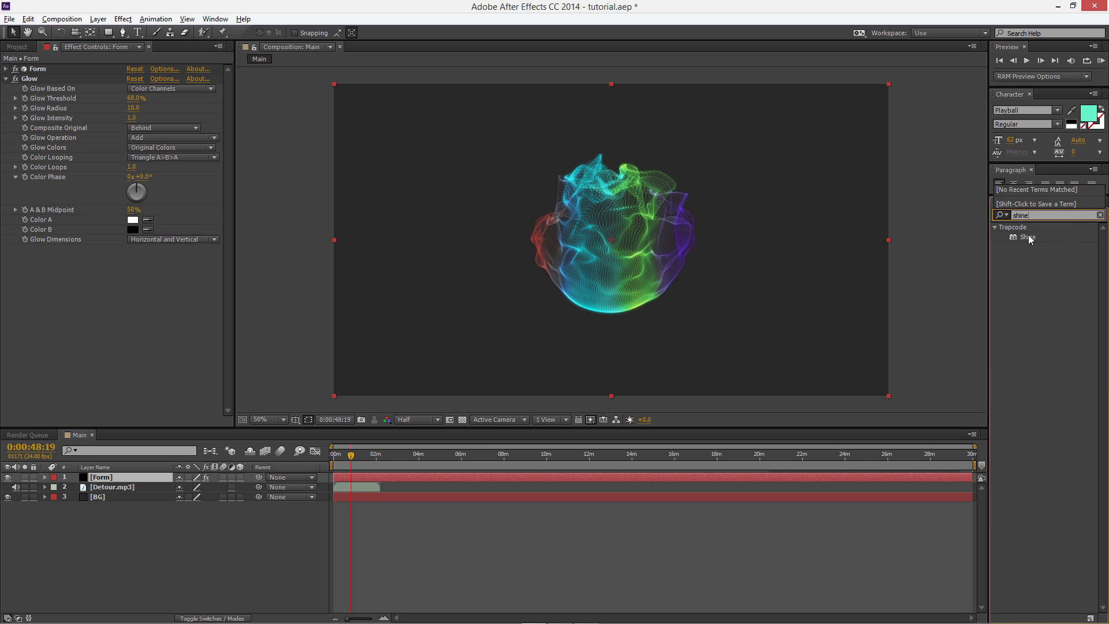
pyautogui.click(1030, 237)
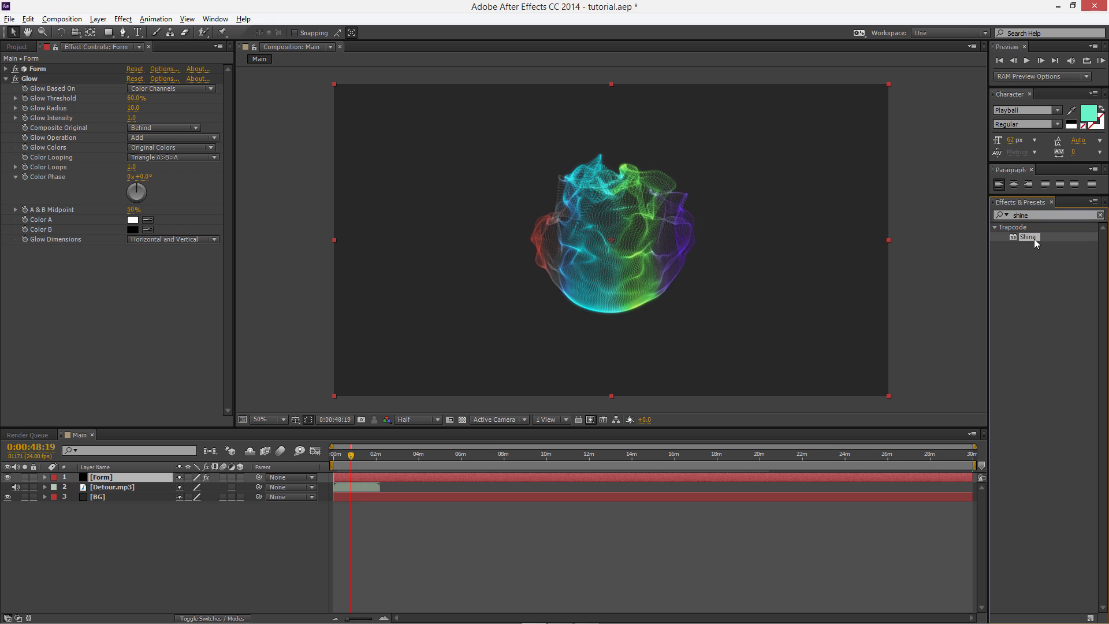
pyautogui.moveTo(266, 283); pyautogui.dragTo(155, 291)
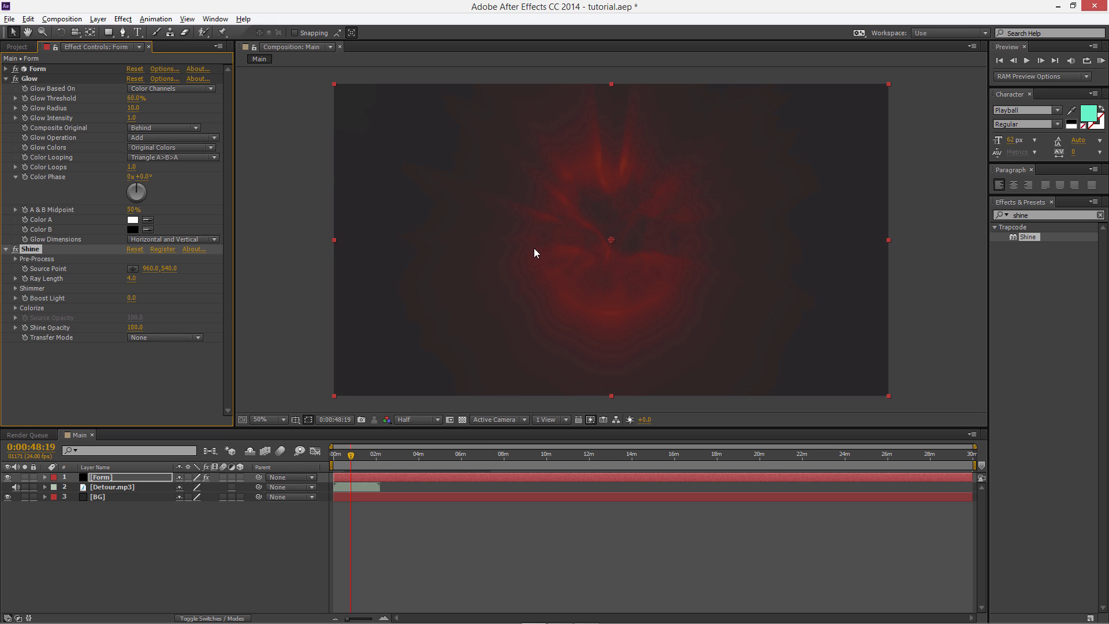
pyautogui.click(14, 249)
pyautogui.click(5, 249)
pyautogui.click(56, 270)
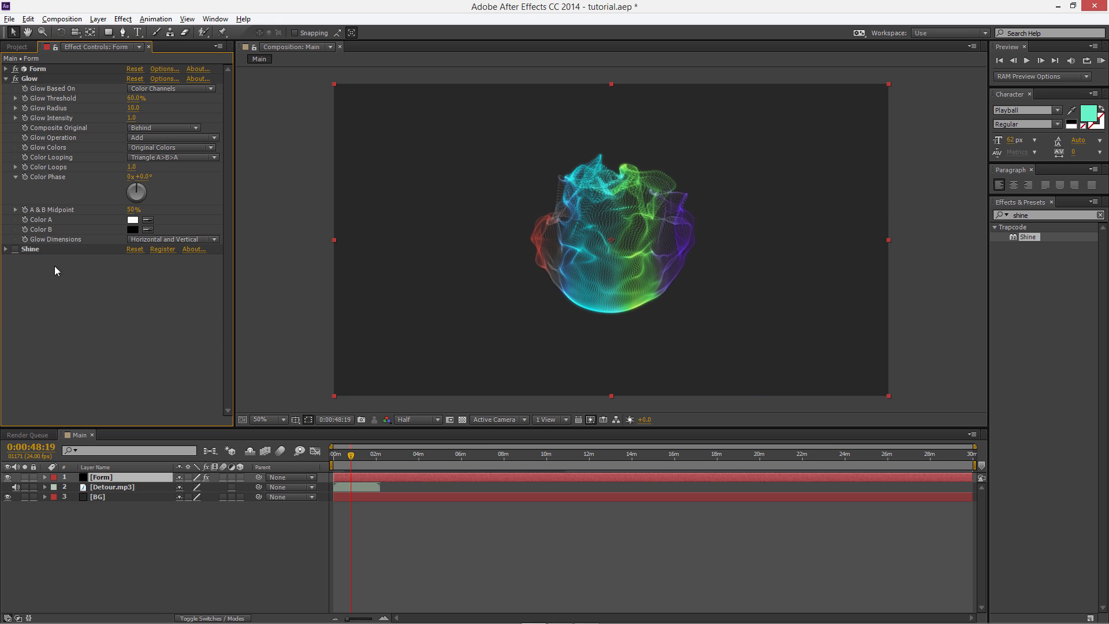
# - Set the Glow effect's Threshold to 100%, Radius to 73 and Intensity to 0.5
pyautogui.click(136, 98)
pyautogui.write('100')
pyautogui.press('Return')
pyautogui.click(137, 109)
pyautogui.write('73')
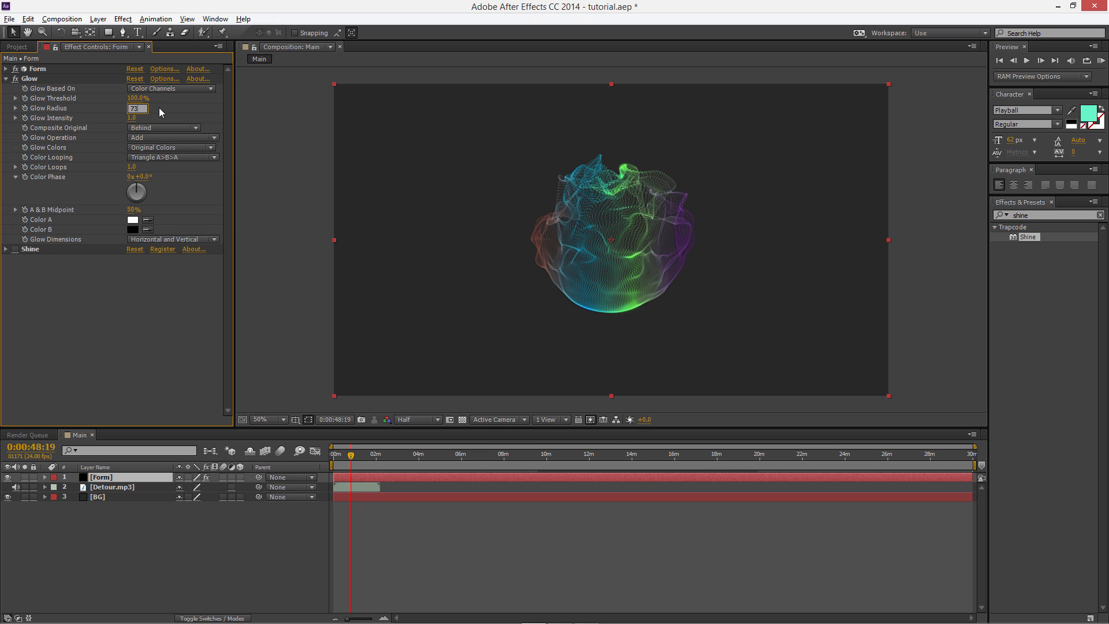
pyautogui.press('Return')
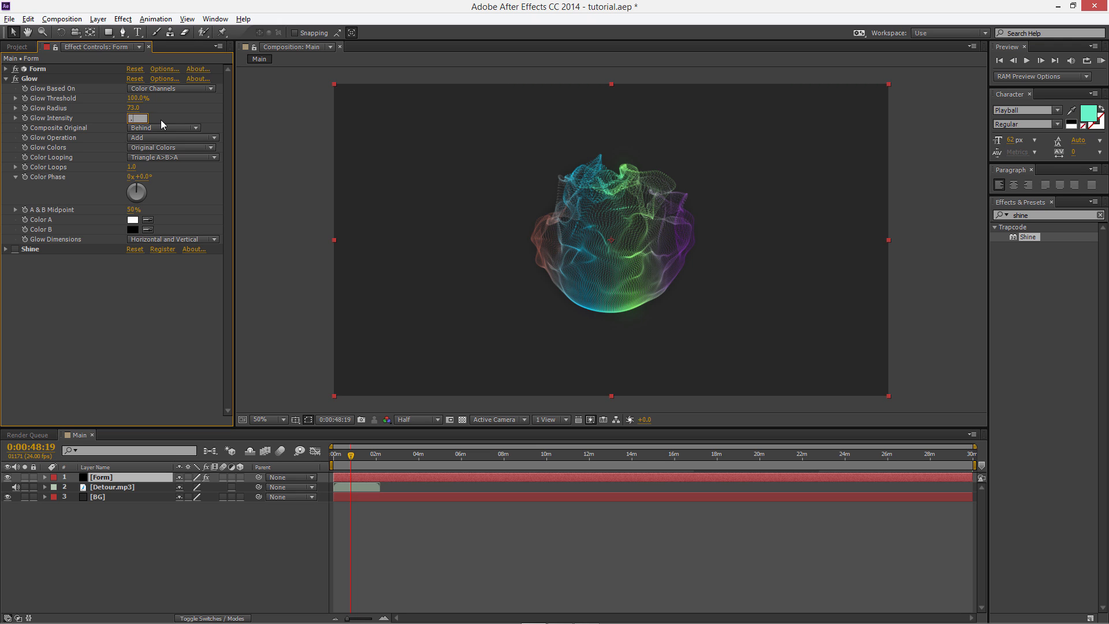
pyautogui.write('.5')
pyautogui.press('Return')
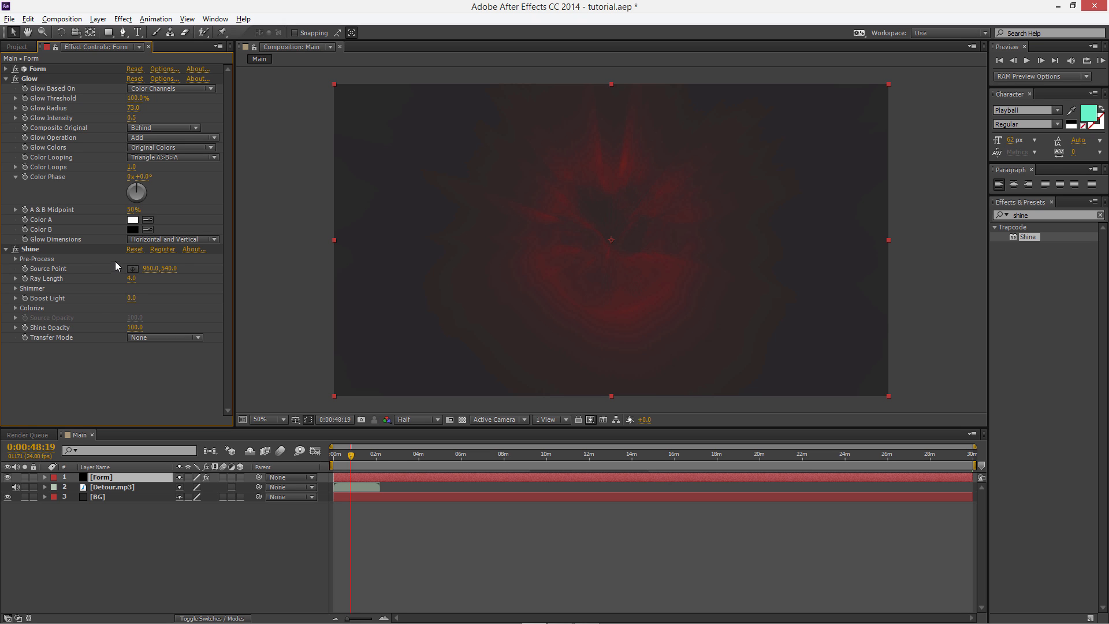
# - Set the Shine effect's Ray Length to 2 and Boost Light to 2
pyautogui.click(132, 279)
pyautogui.write('2')
pyautogui.press('Return')
pyautogui.click(133, 298)
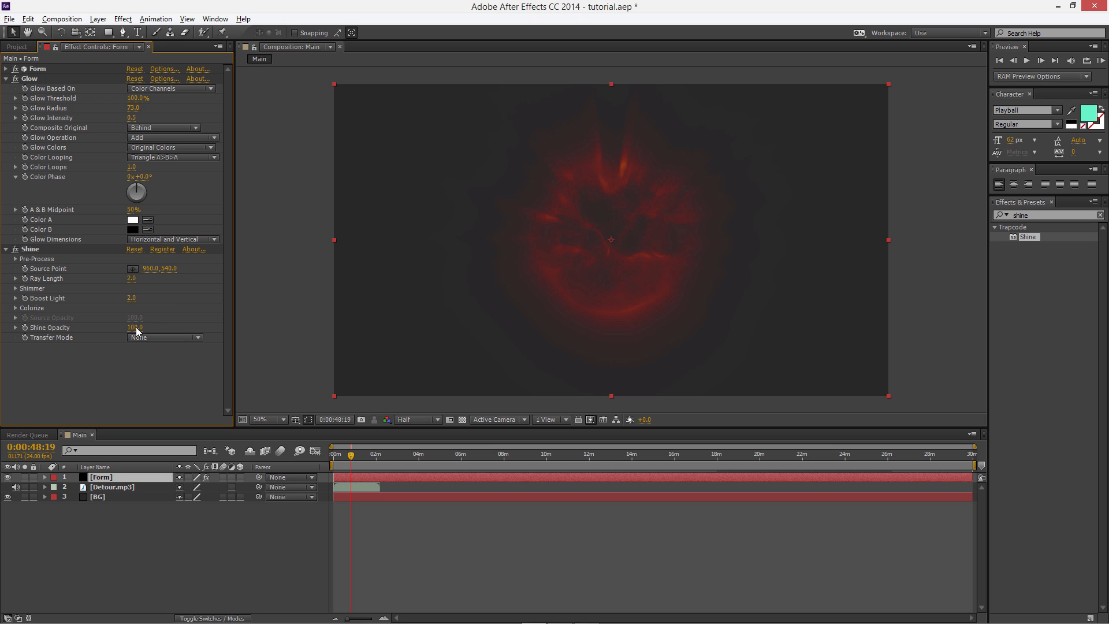
# - Set Shine's Colorize option to None and its Transfer Mode to Add
pyautogui.click(15, 308)
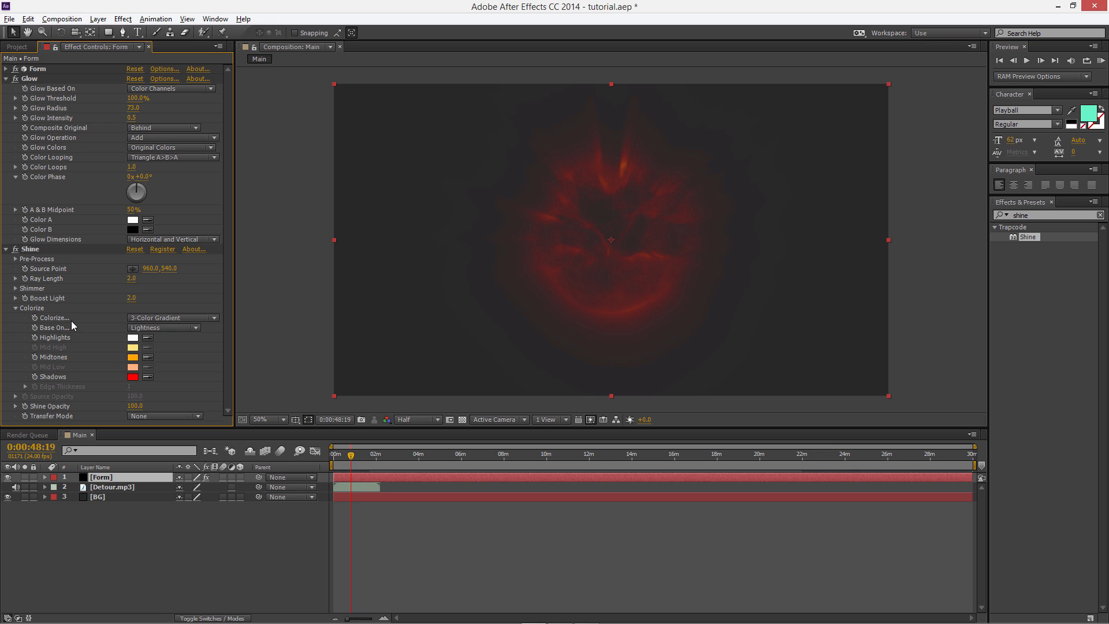
pyautogui.click(54, 248)
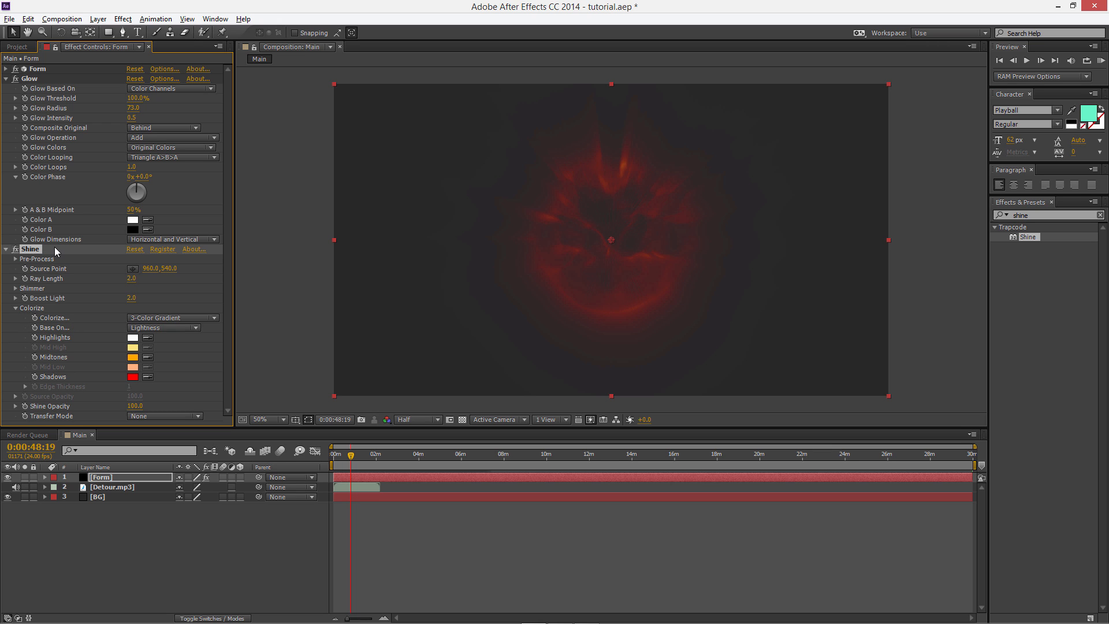
pyautogui.click(15, 288)
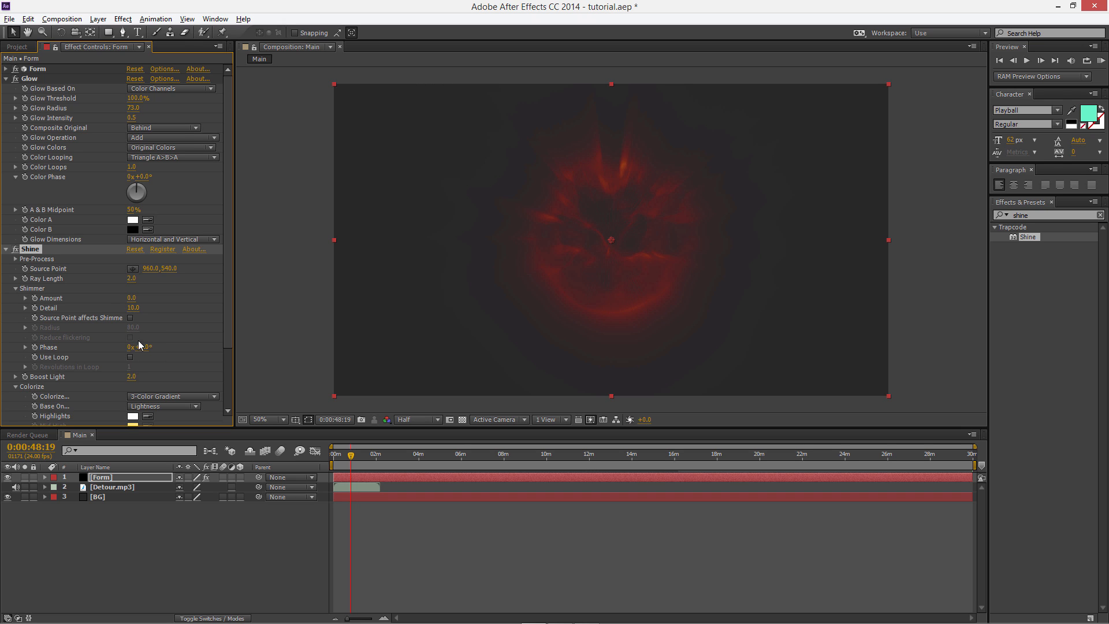
pyautogui.click(16, 287)
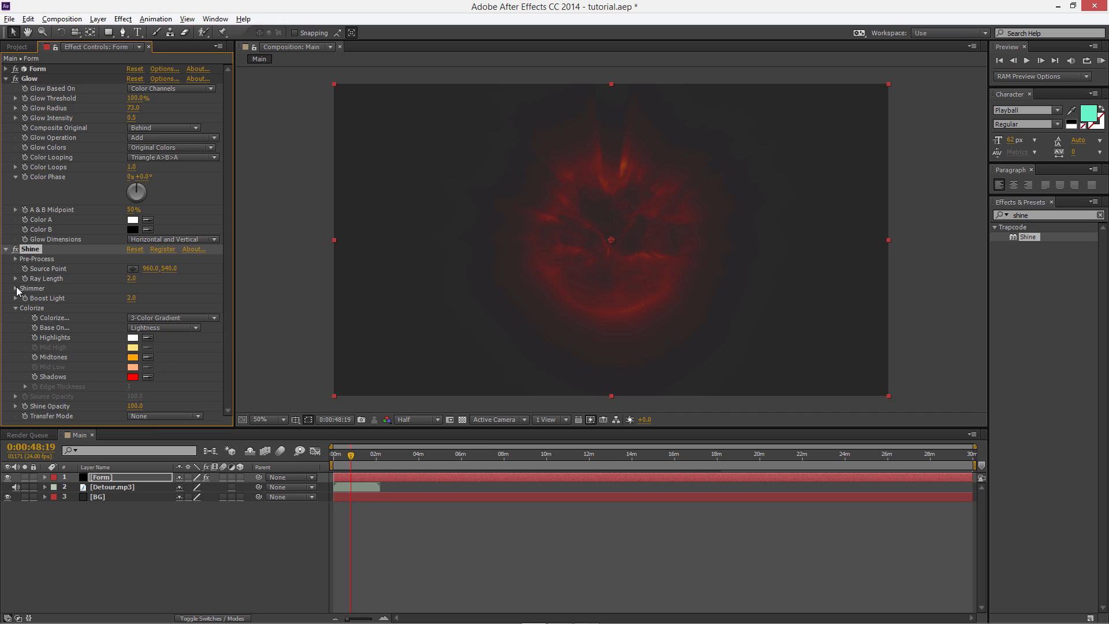
pyautogui.click(154, 318)
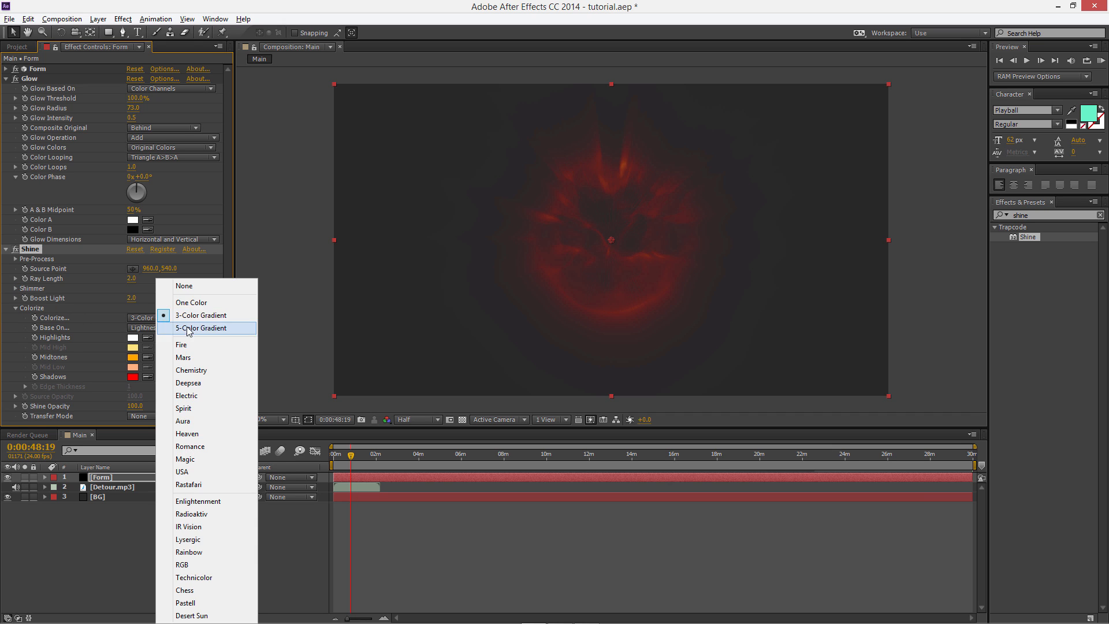
pyautogui.click(192, 287)
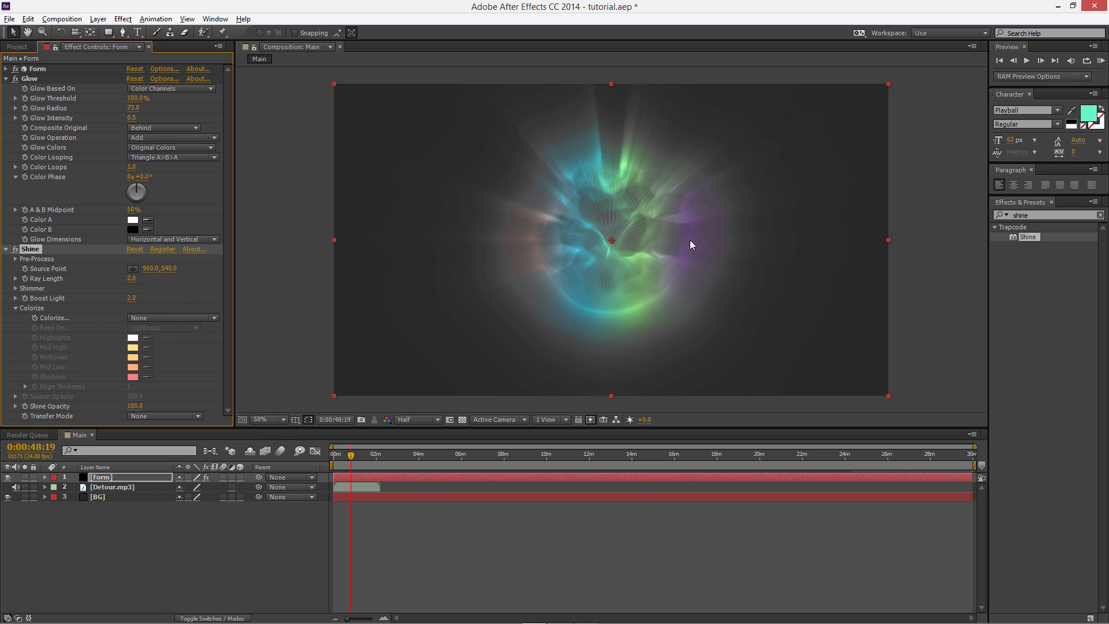
pyautogui.click(17, 308)
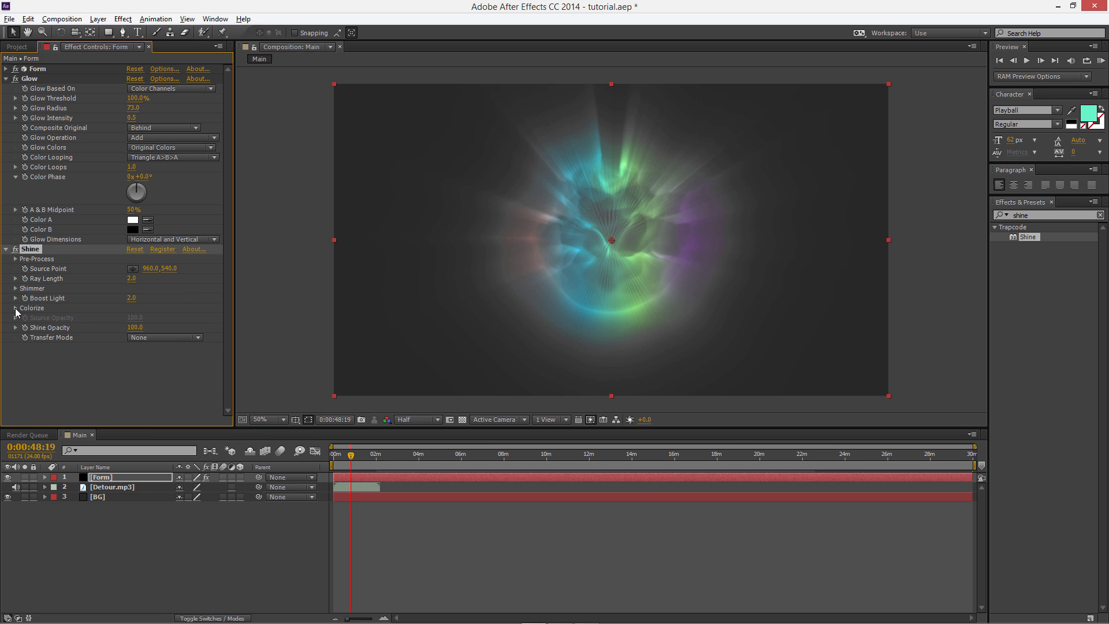
pyautogui.click(151, 338)
pyautogui.click(158, 376)
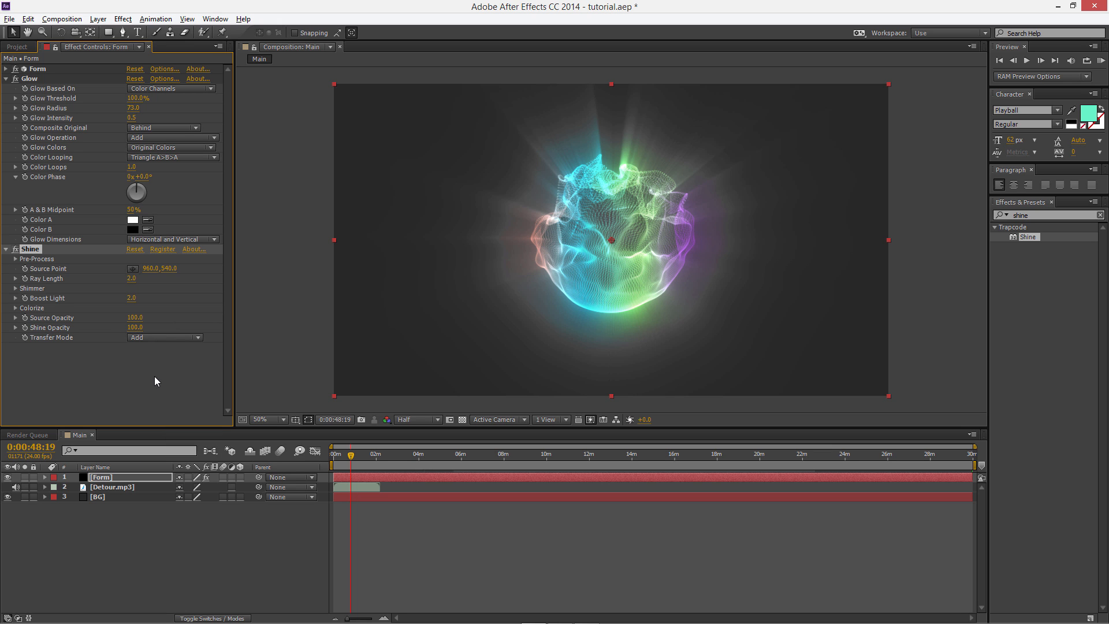
# - Compare the Overlay, Soft Light and Hard Light transfer modes on Shine, returning it to Add
pyautogui.click(172, 337)
pyautogui.click(172, 416)
pyautogui.click(171, 338)
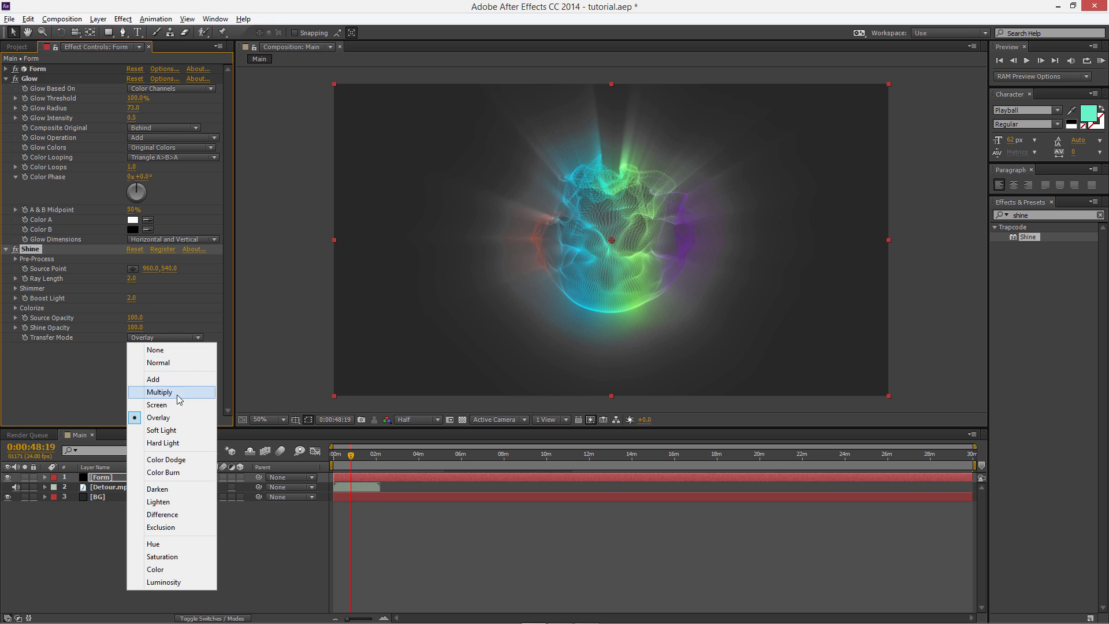
pyautogui.click(172, 430)
pyautogui.click(178, 339)
pyautogui.click(158, 445)
pyautogui.click(162, 338)
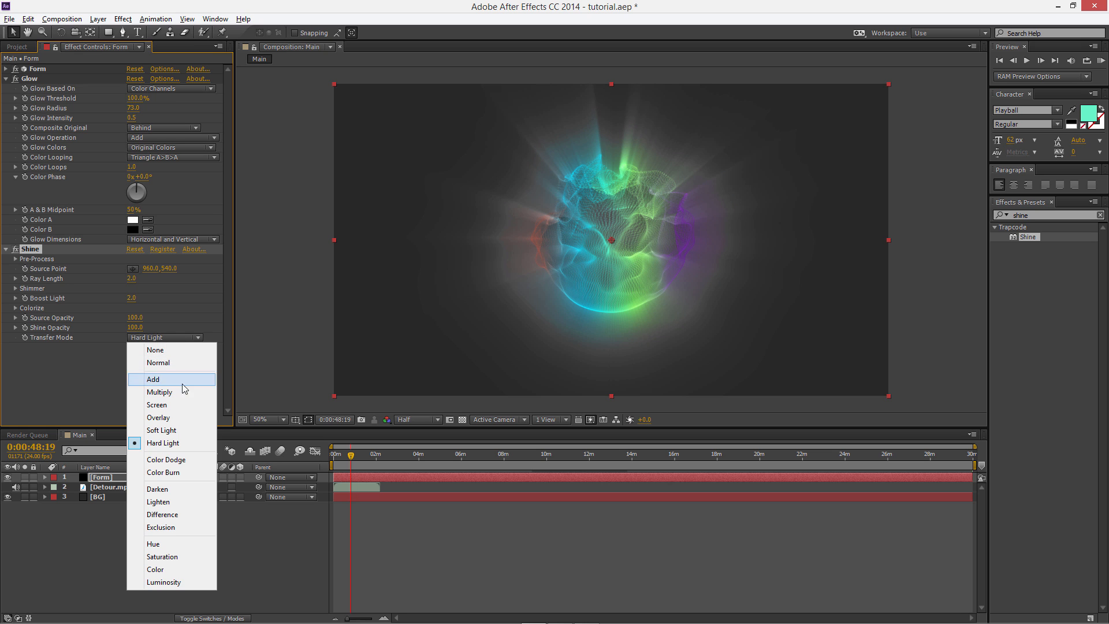
pyautogui.click(156, 379)
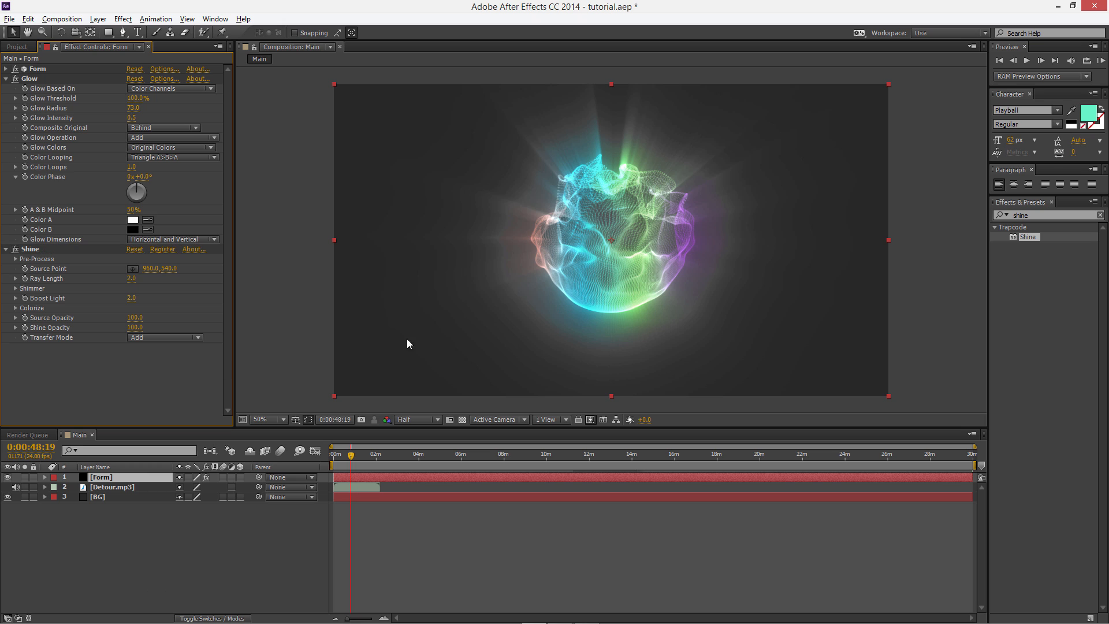
# - Collapse the Shine and Glow effects and create a new adjustment layer named CC above the Form layer
pyautogui.click(7, 252)
pyautogui.click(5, 79)
pyautogui.click(197, 527)
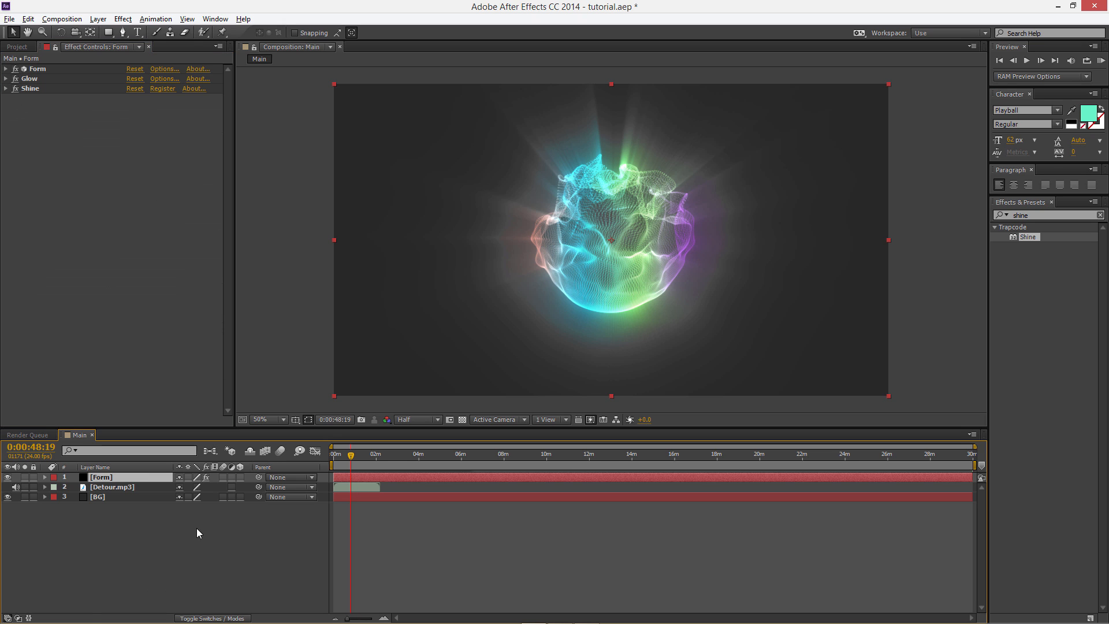
pyautogui.rightClick(150, 543)
pyautogui.moveTo(261, 421)
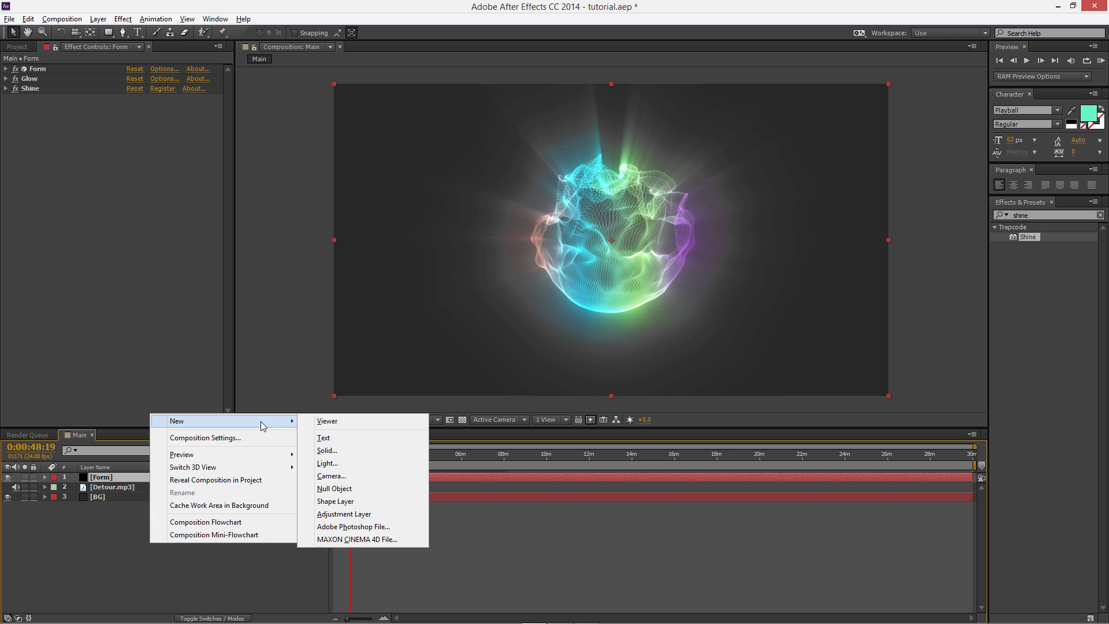
pyautogui.click(391, 513)
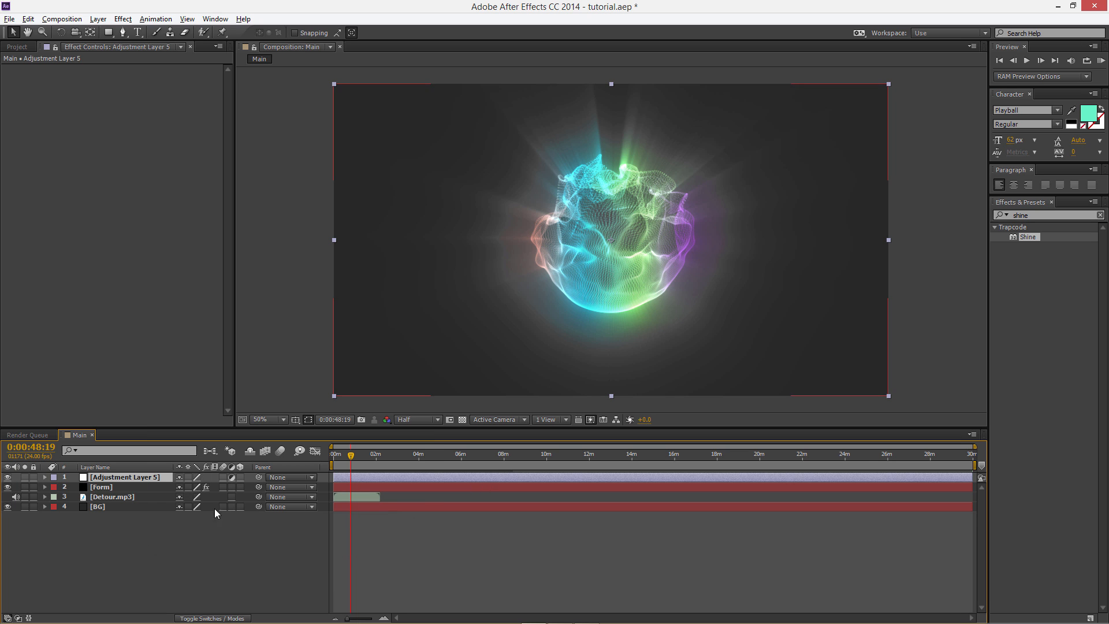
pyautogui.press('Return')
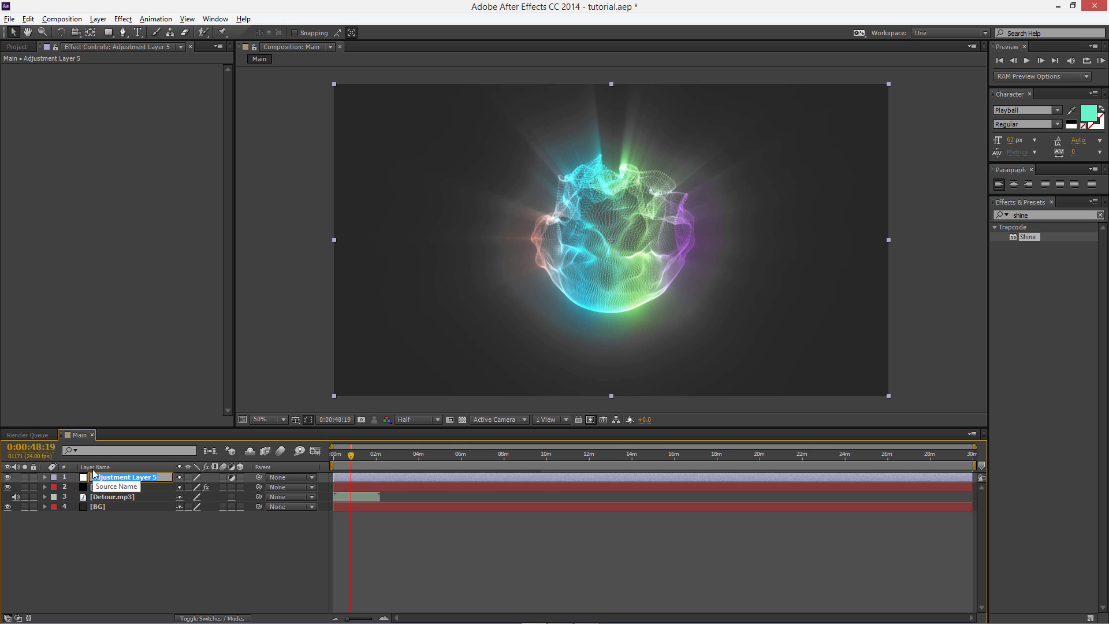
pyautogui.write('CC')
pyautogui.press('Return')
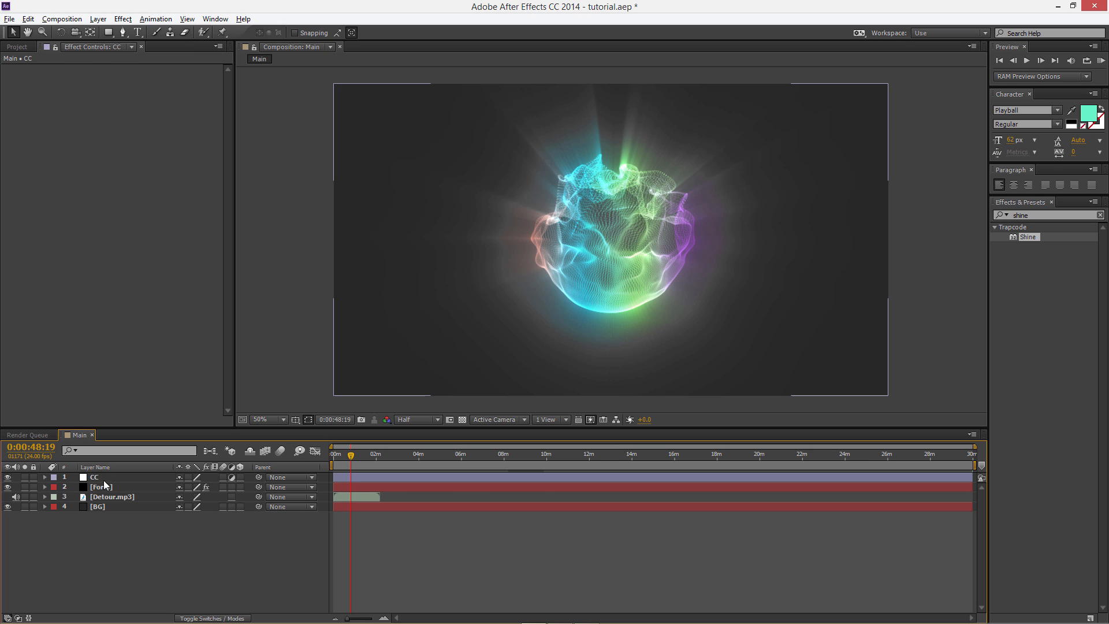
# - Apply the Tint color correction effect to the CC adjustment layer
pyautogui.click(1012, 216)
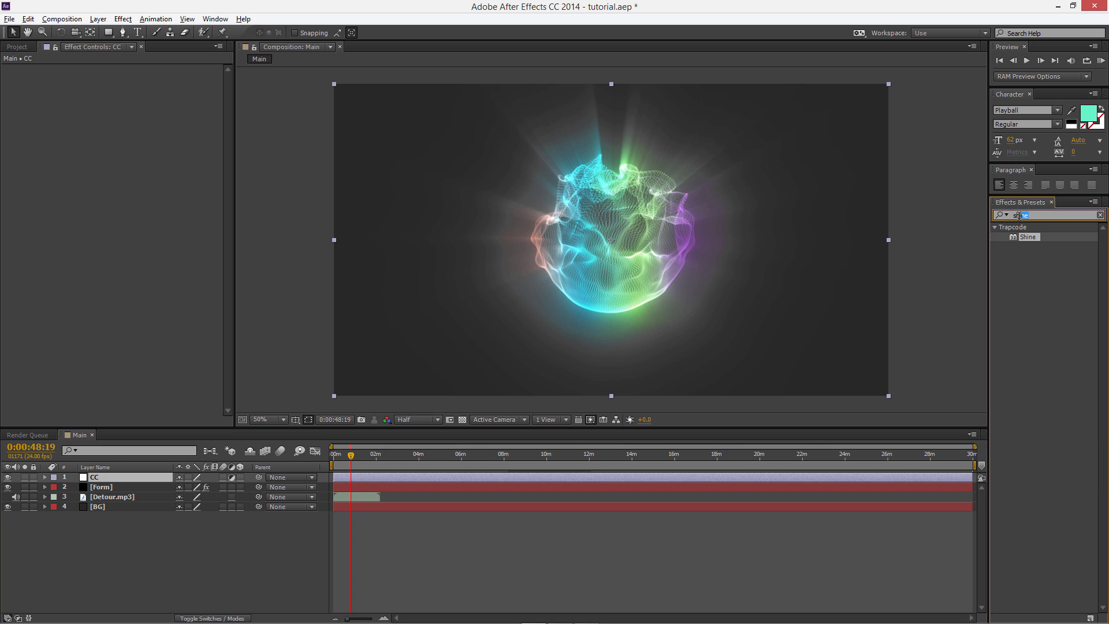
pyautogui.write('tint')
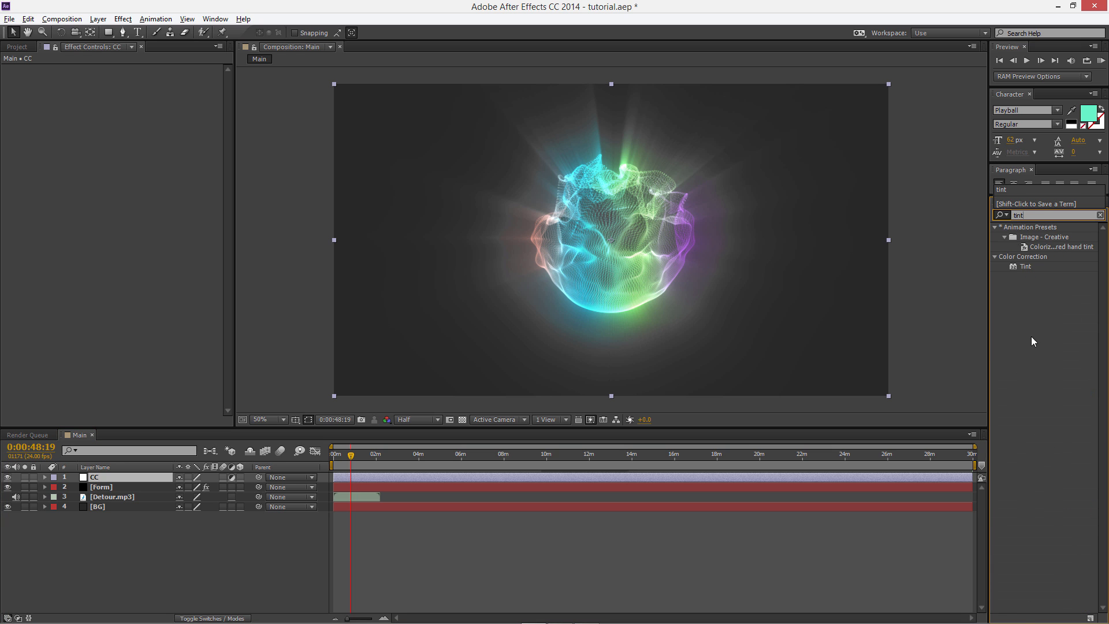
pyautogui.click(1026, 266)
pyautogui.moveTo(784, 303); pyautogui.dragTo(142, 478)
# - Find the Curves color correction effect and apply it to the CC adjustment layer
pyautogui.click(1014, 216)
pyautogui.write('curv')
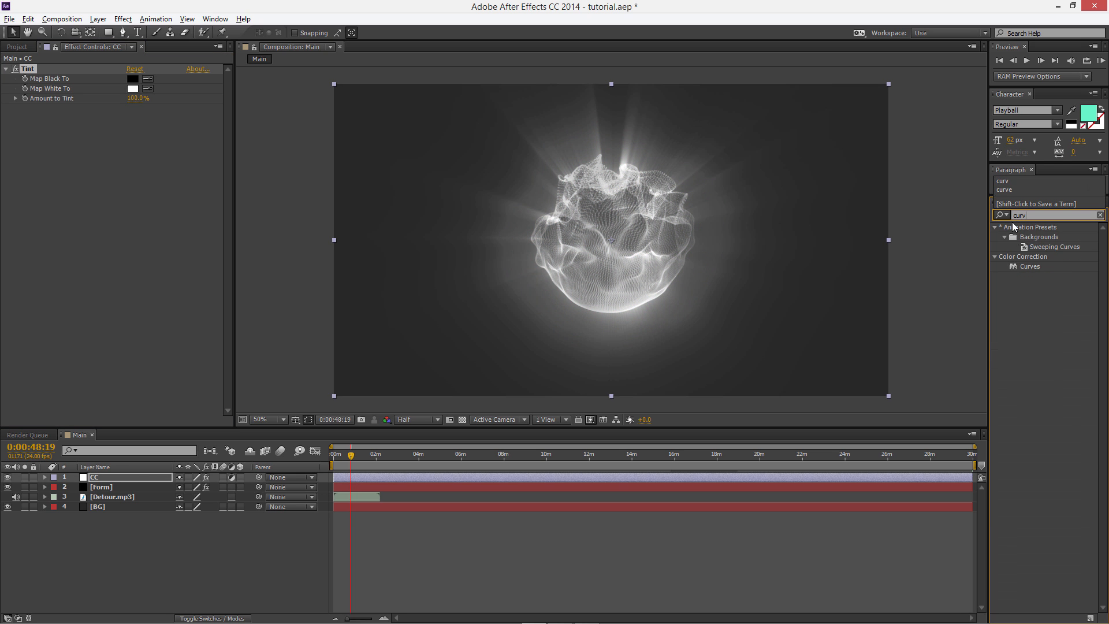
pyautogui.click(1027, 268)
pyautogui.moveTo(1035, 267); pyautogui.dragTo(144, 477)
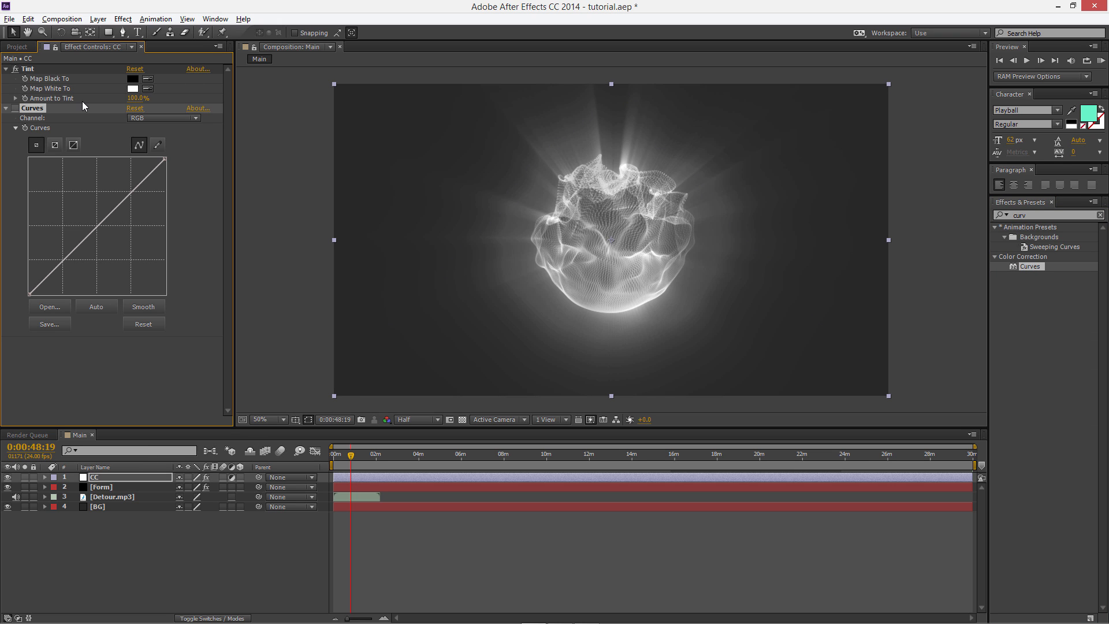
# - Set the Tint effect's Amount to Tint to 26% on the CC layer
pyautogui.click(137, 98)
pyautogui.write('26')
pyautogui.press('Return')
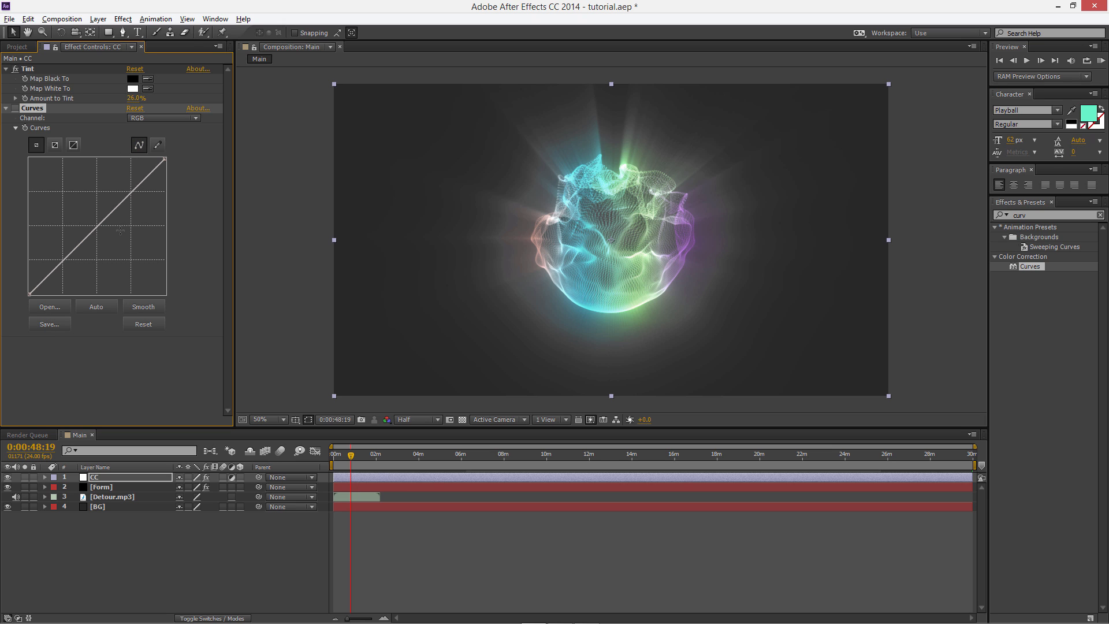
# - Enable Curves and shape an RGB S-curve, raising the blue and red channels and lowering green; undo the extra highlight adjustment
pyautogui.click(16, 108)
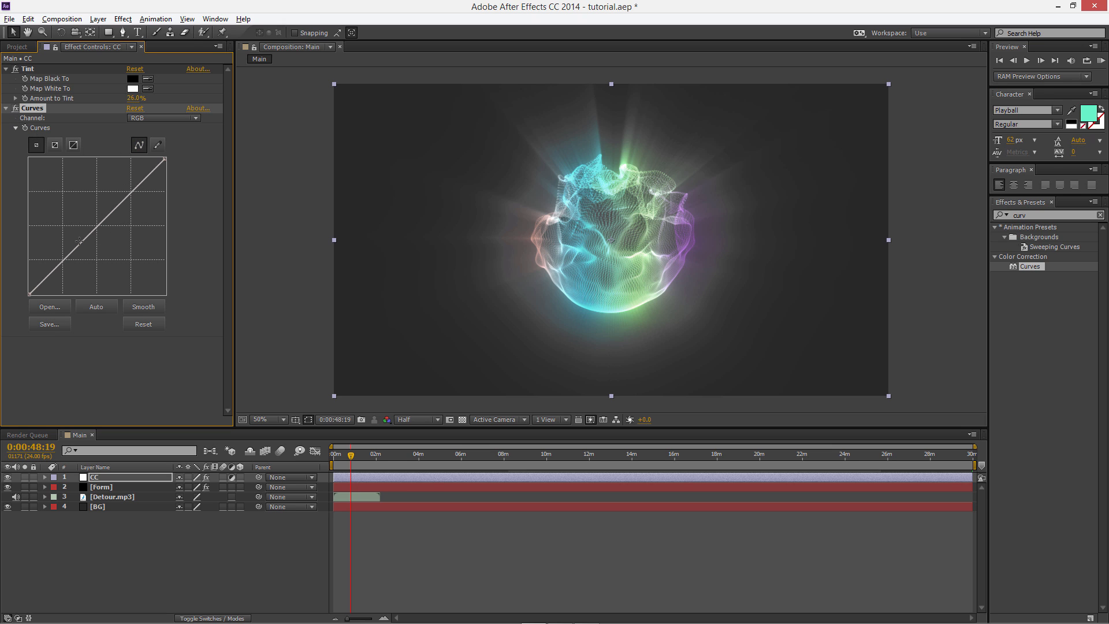
pyautogui.click(51, 310)
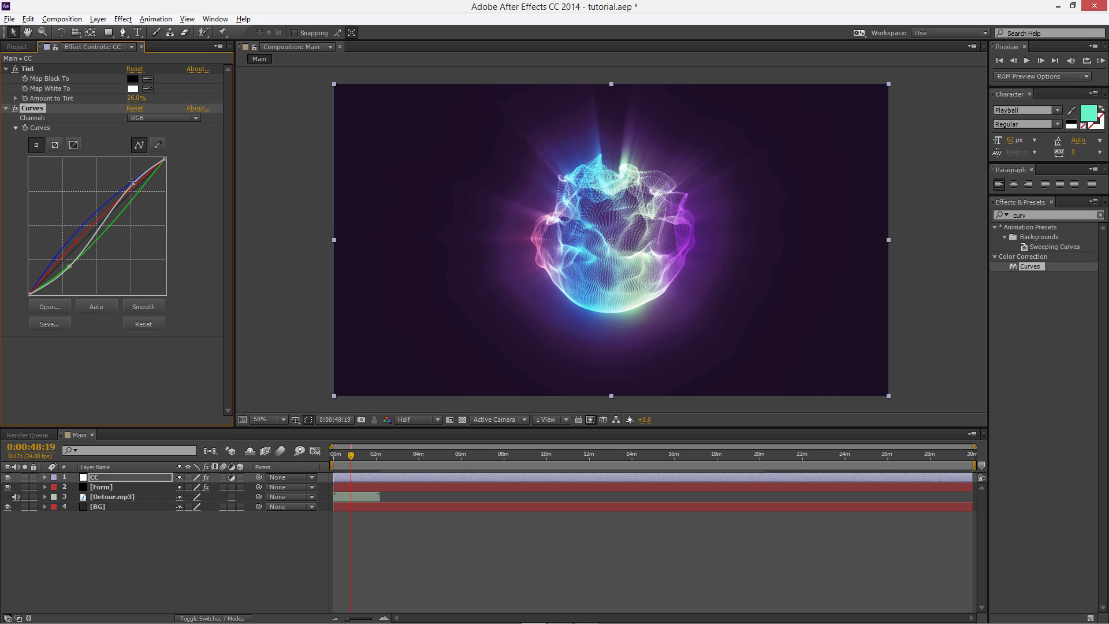
pyautogui.moveTo(132, 182); pyautogui.dragTo(112, 178)
pyautogui.hotkey('ctrl', 'z')
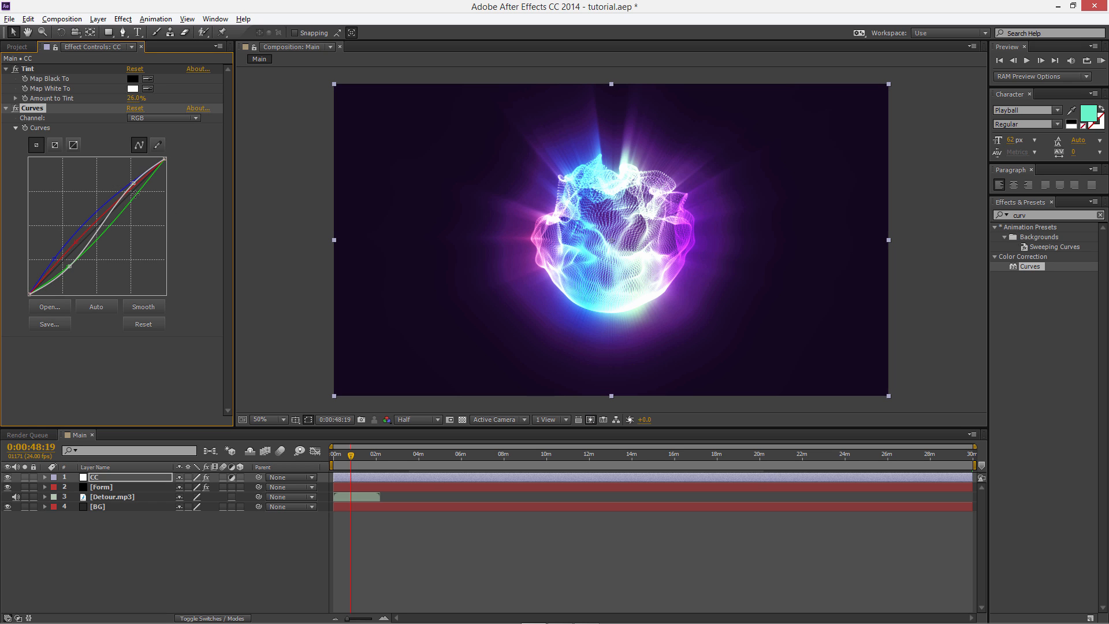
# - Collapse the Curves and Tint effects and deselect the CC layer
pyautogui.click(16, 117)
pyautogui.click(6, 108)
pyautogui.click(6, 69)
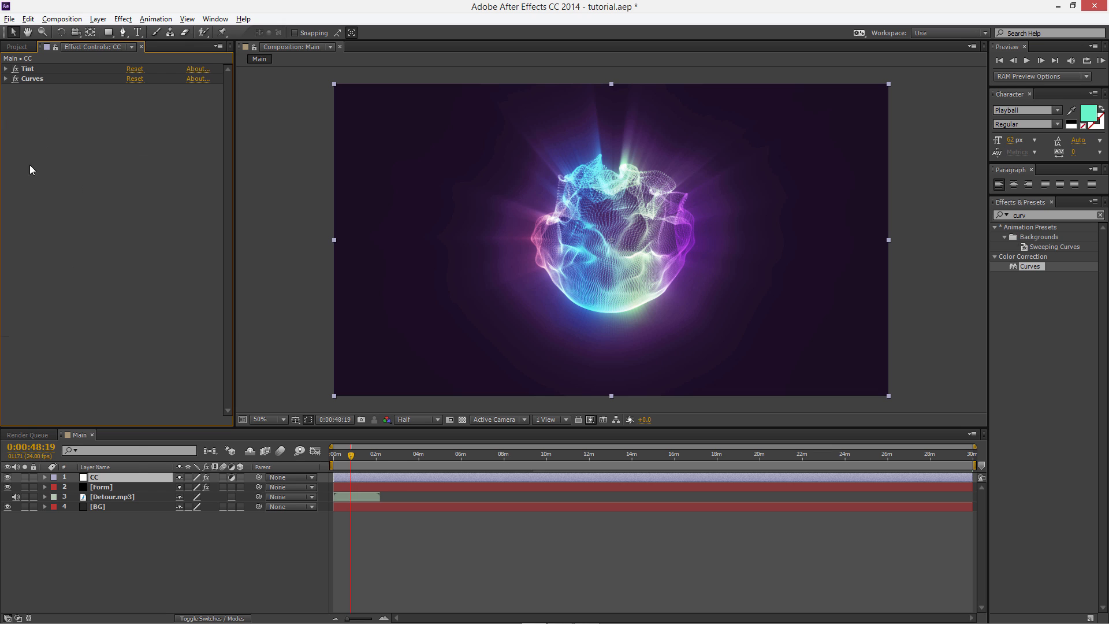
pyautogui.click(130, 546)
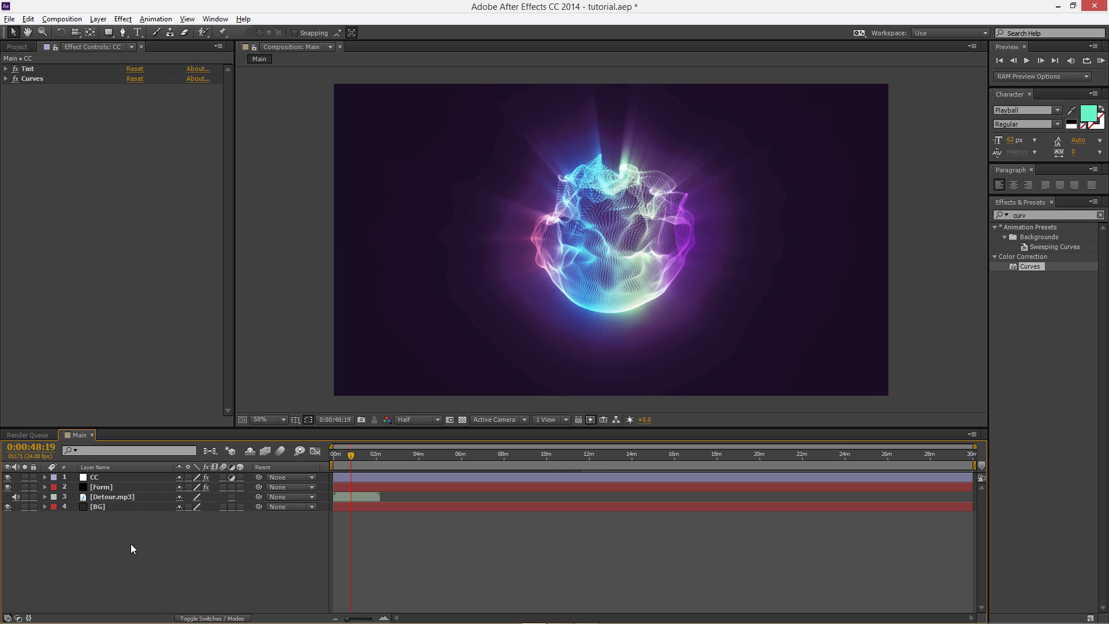
# - Choose the Ellipse tool and set its fill color to white (FFFFFF) and its stroke to None
pyautogui.moveTo(106, 33); pyautogui.dragTo(147, 58)
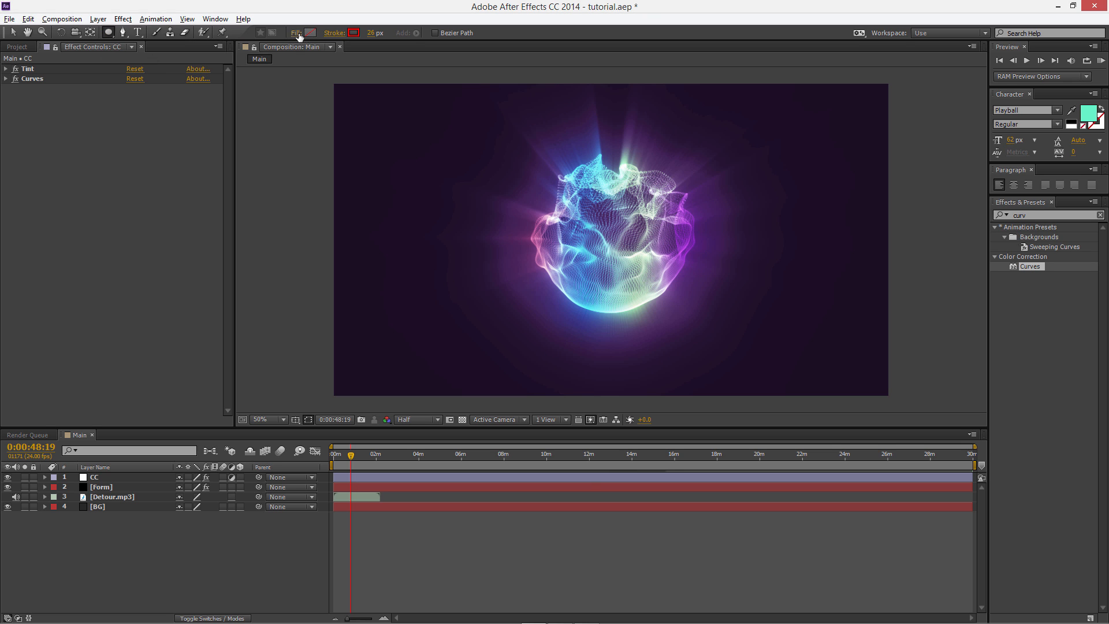
pyautogui.click(310, 33)
pyautogui.click(307, 368)
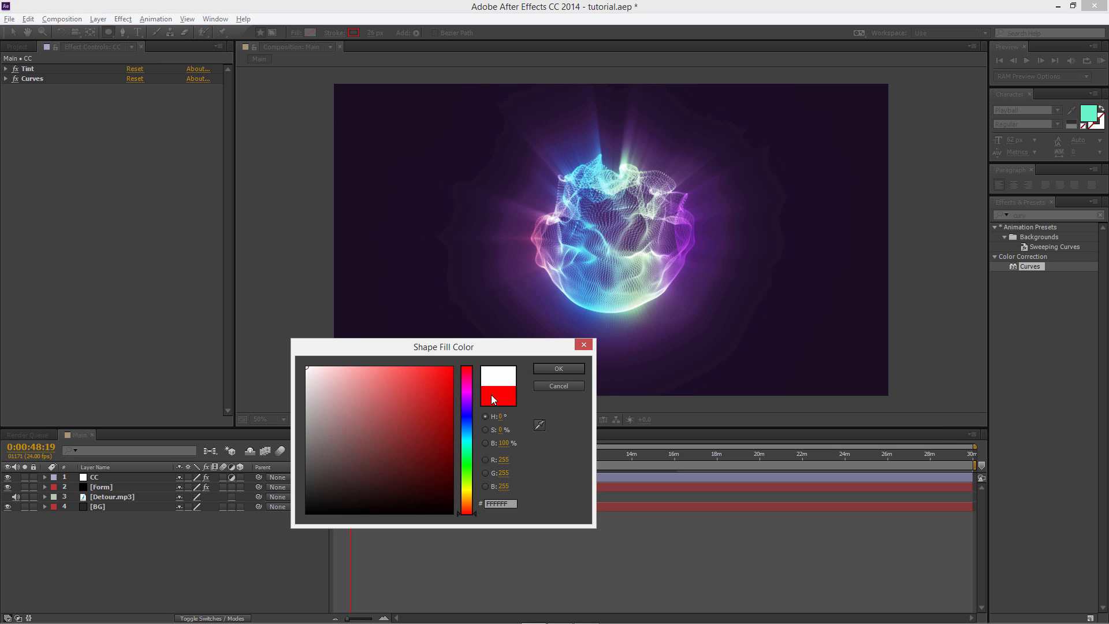
pyautogui.click(539, 367)
pyautogui.click(353, 33)
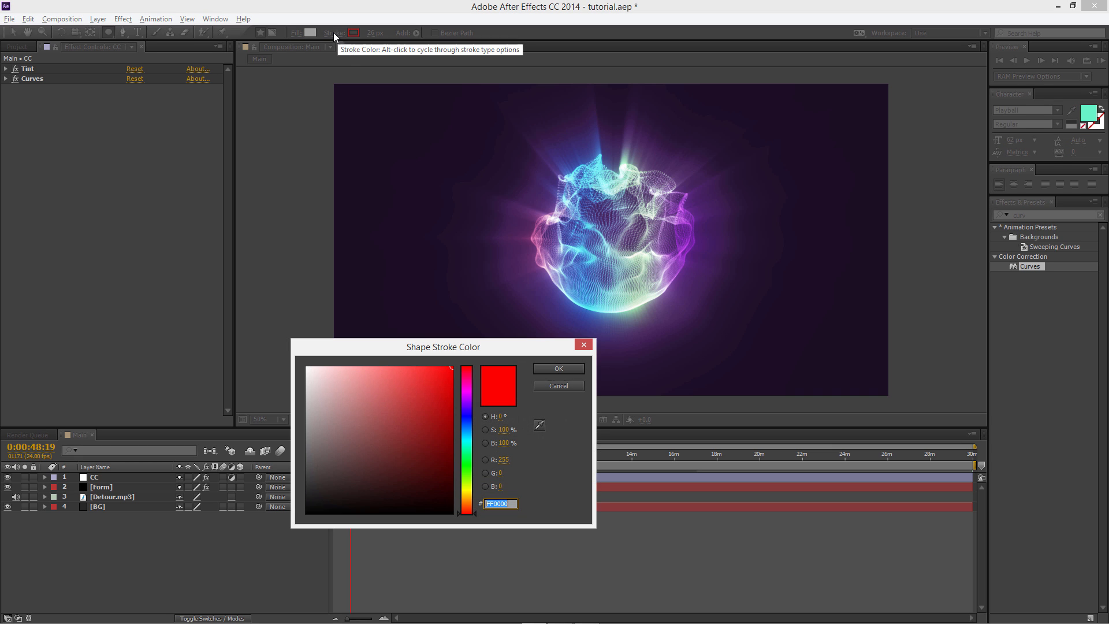
pyautogui.click(559, 368)
pyautogui.click(331, 33)
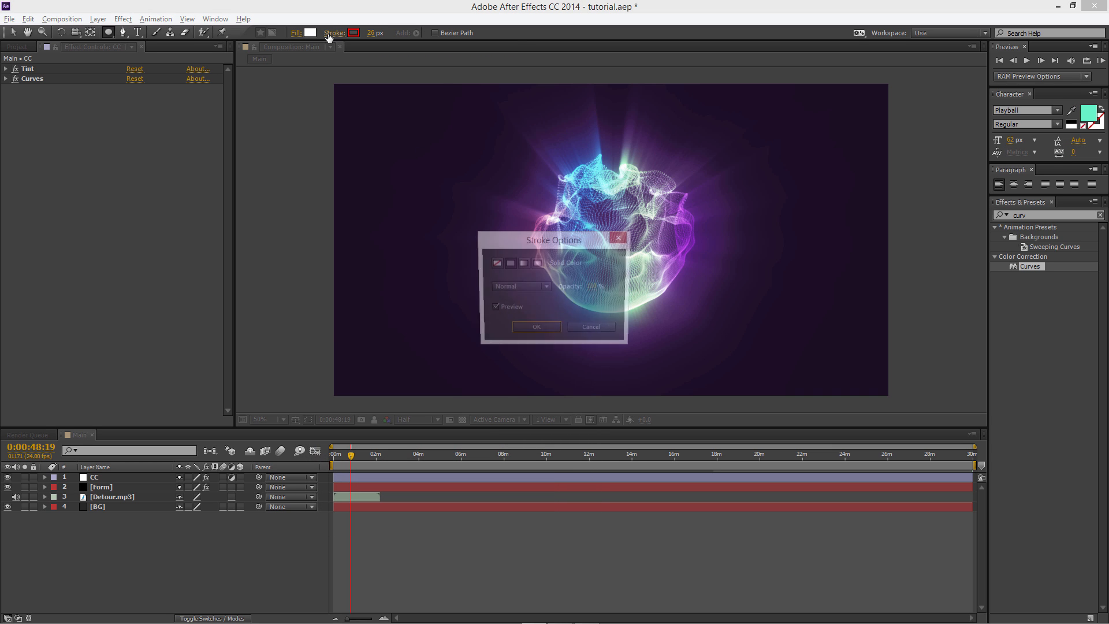
pyautogui.click(498, 263)
pyautogui.click(533, 326)
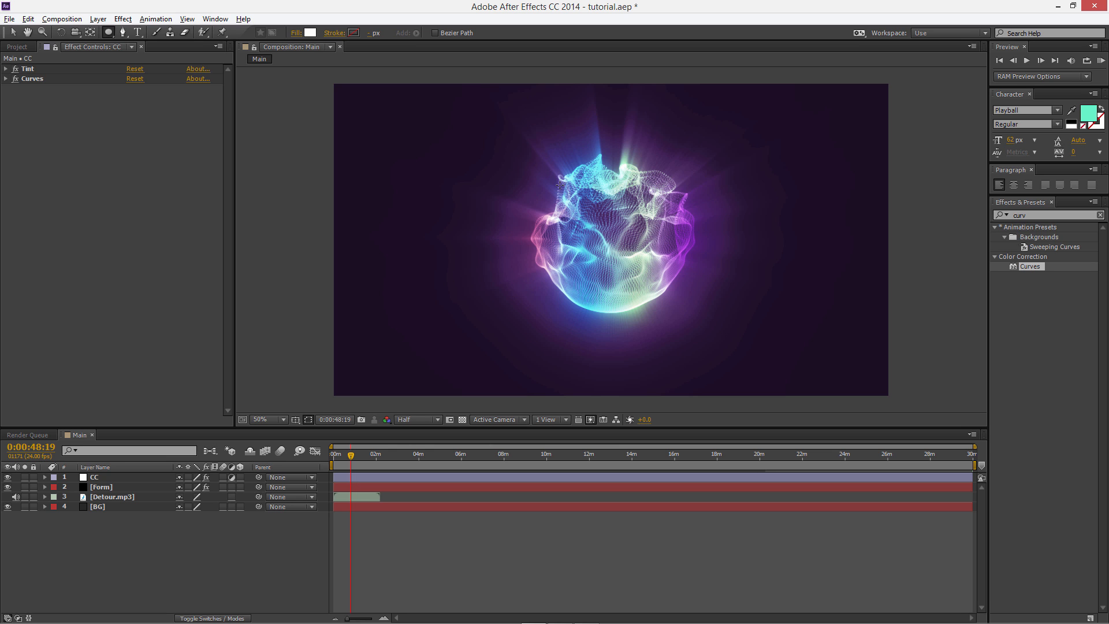
# - Draw a white circle over the middle of the sphere, leaving the sphere's glowing outer edge uncovered
pyautogui.moveTo(553, 177)
pyautogui.mouseDown()
pyautogui.moveTo(687, 312)
pyautogui.moveTo(676, 284)
pyautogui.mouseUp()
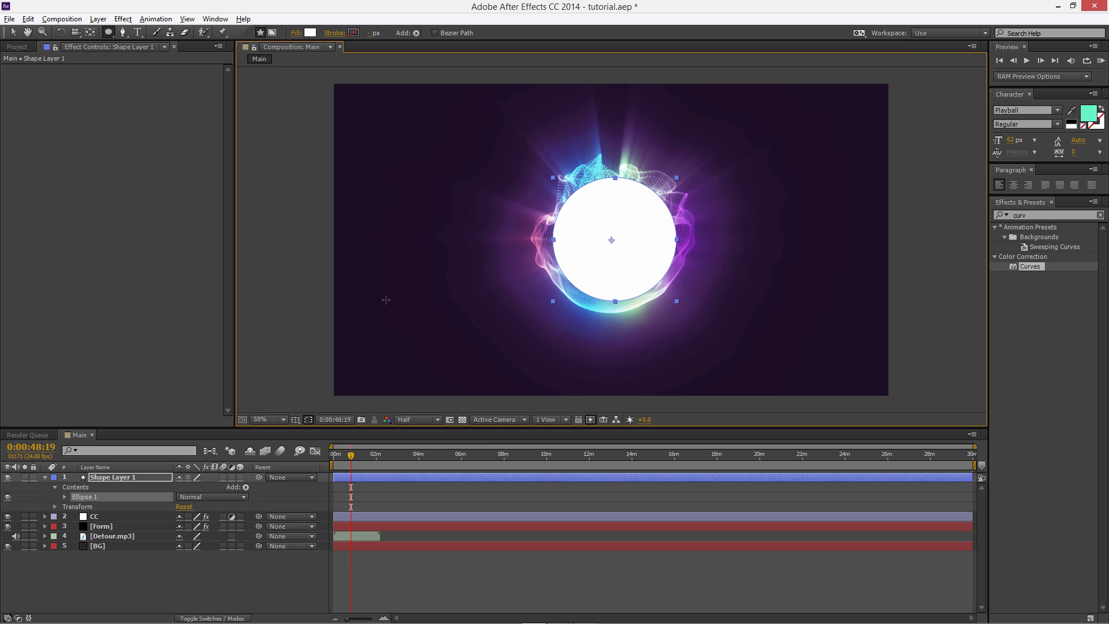
pyautogui.click(13, 32)
pyautogui.click(295, 197)
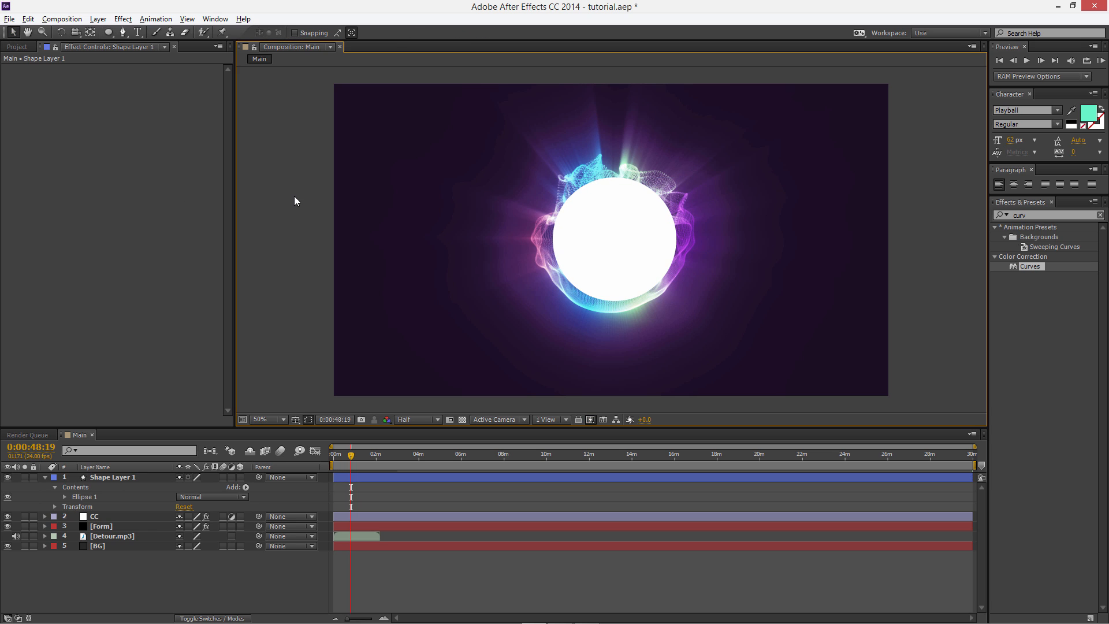
# - Add the 1.png logo from the project above Shape Layer 1 and collapse the shape layer
pyautogui.click(115, 478)
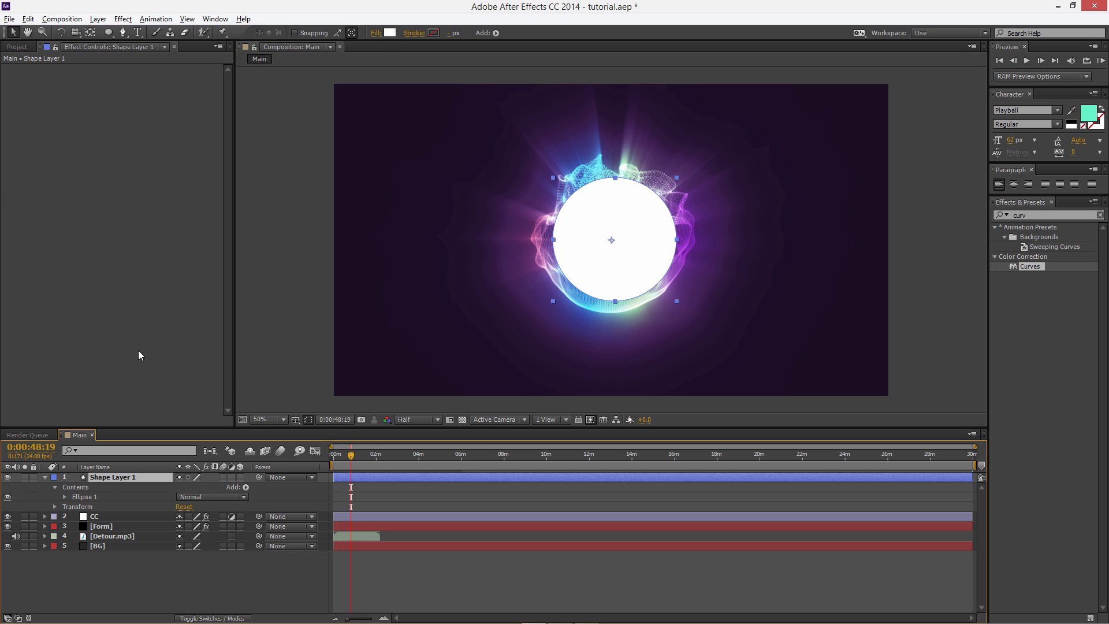
pyautogui.click(16, 47)
pyautogui.moveTo(28, 149); pyautogui.dragTo(95, 477)
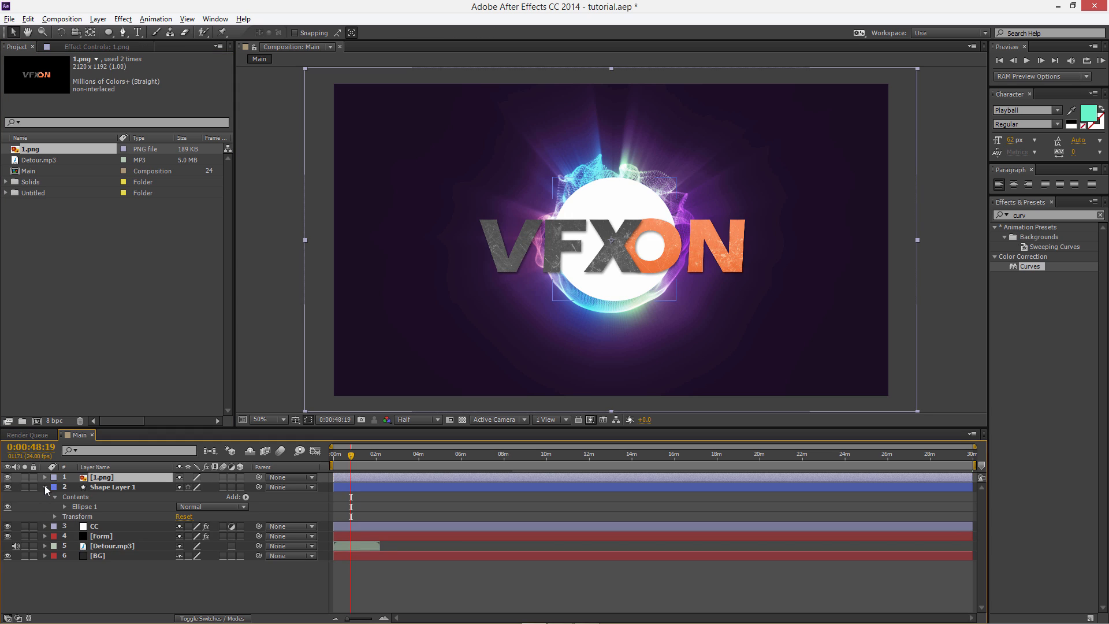
pyautogui.click(44, 487)
# - Scale the 1.png logo layer to 42% and nudge it slightly right to center it in the white circle
pyautogui.press('s')
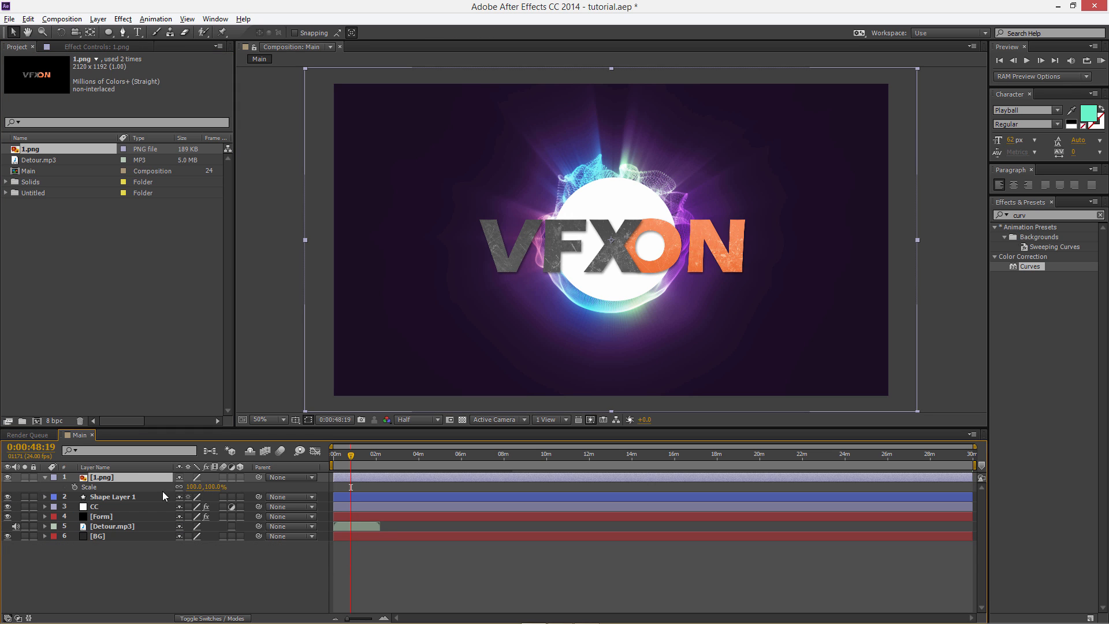
pyautogui.moveTo(213, 488); pyautogui.dragTo(186, 488)
pyautogui.press('Right')
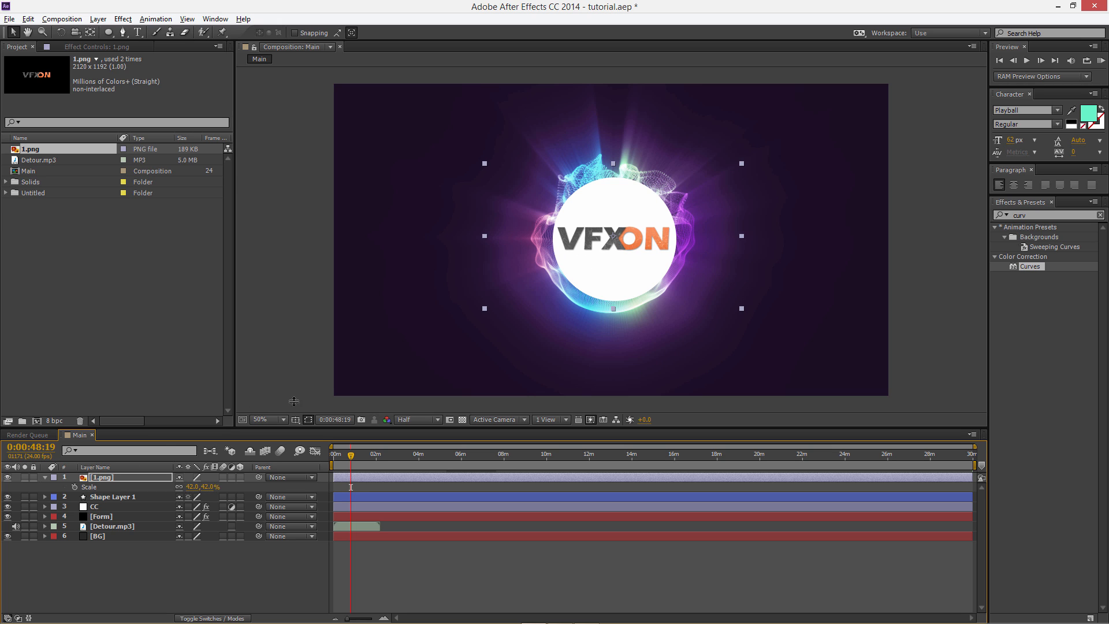
pyautogui.click(268, 352)
pyautogui.click(46, 477)
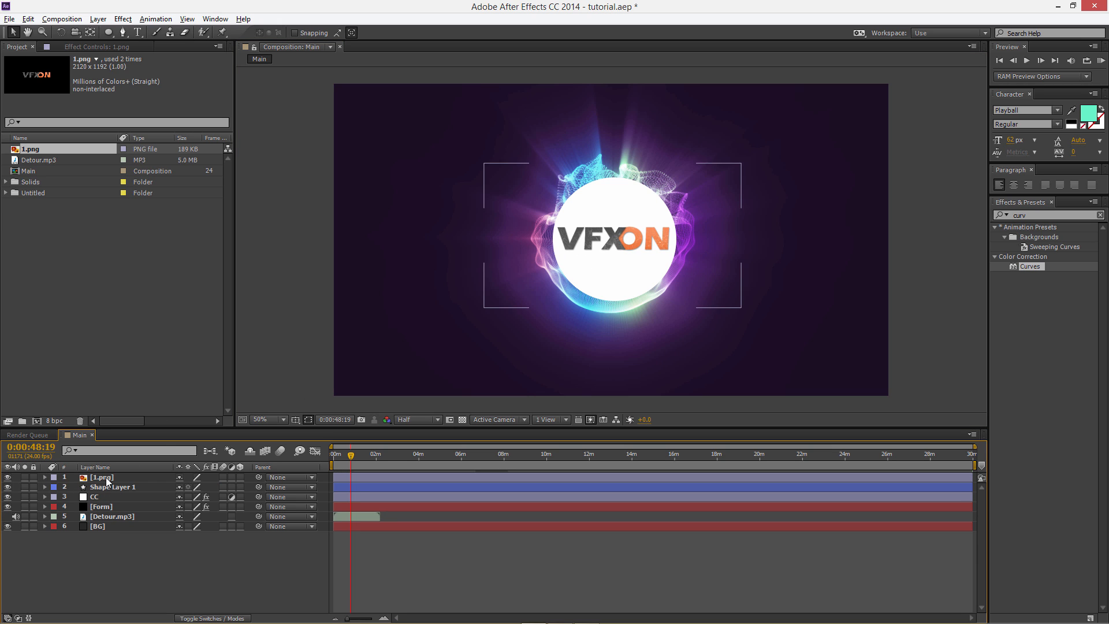
# - Pre-compose the 1.png and Shape Layer 1 layers together into a composition named Logo
pyautogui.click(102, 477)
pyautogui.keyDown('shift'); pyautogui.click(110, 488); pyautogui.keyUp('shift')
pyautogui.rightClick(109, 487)
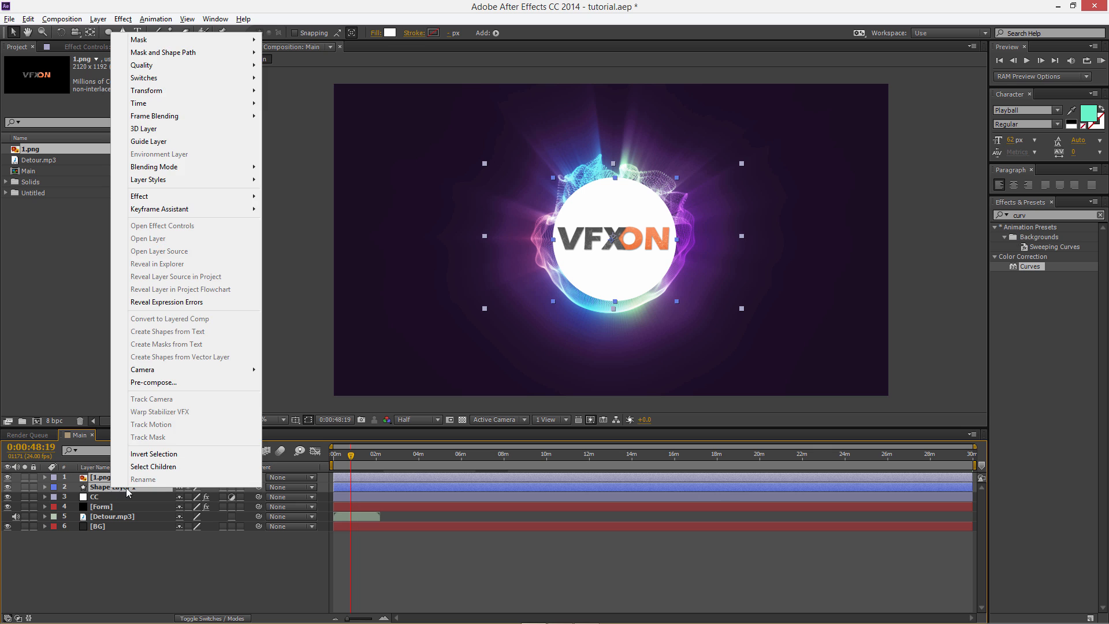
pyautogui.click(175, 389)
pyautogui.write('Logo')
pyautogui.press('Return')
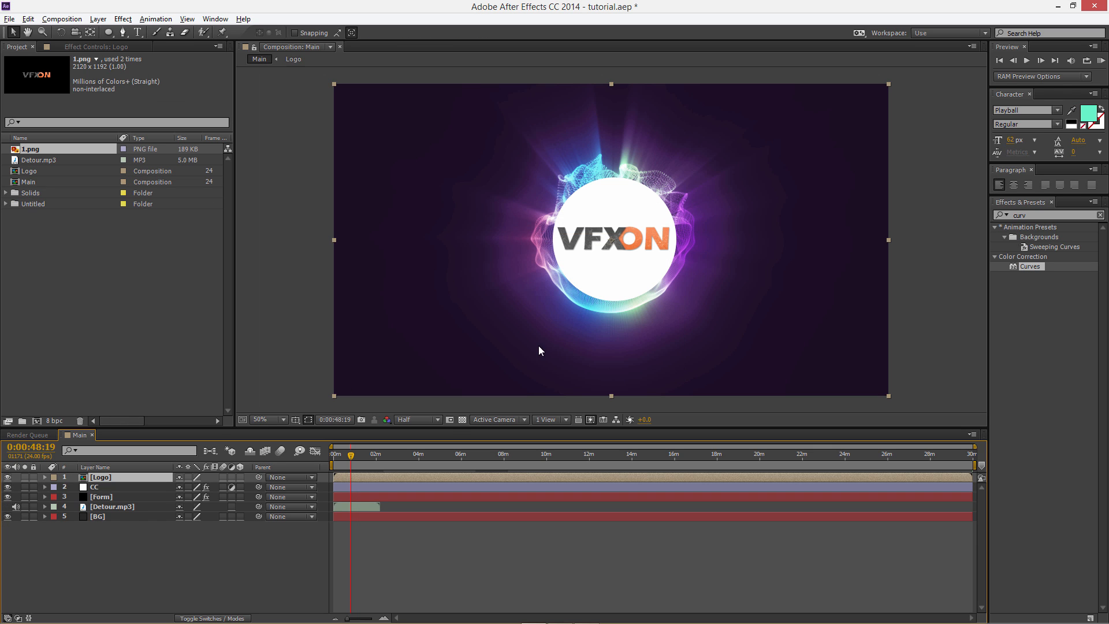
# - Convert the Detour.mp3 layer's audio to keyframes with the Keyframe Assistant
pyautogui.click(158, 540)
pyautogui.click(102, 506)
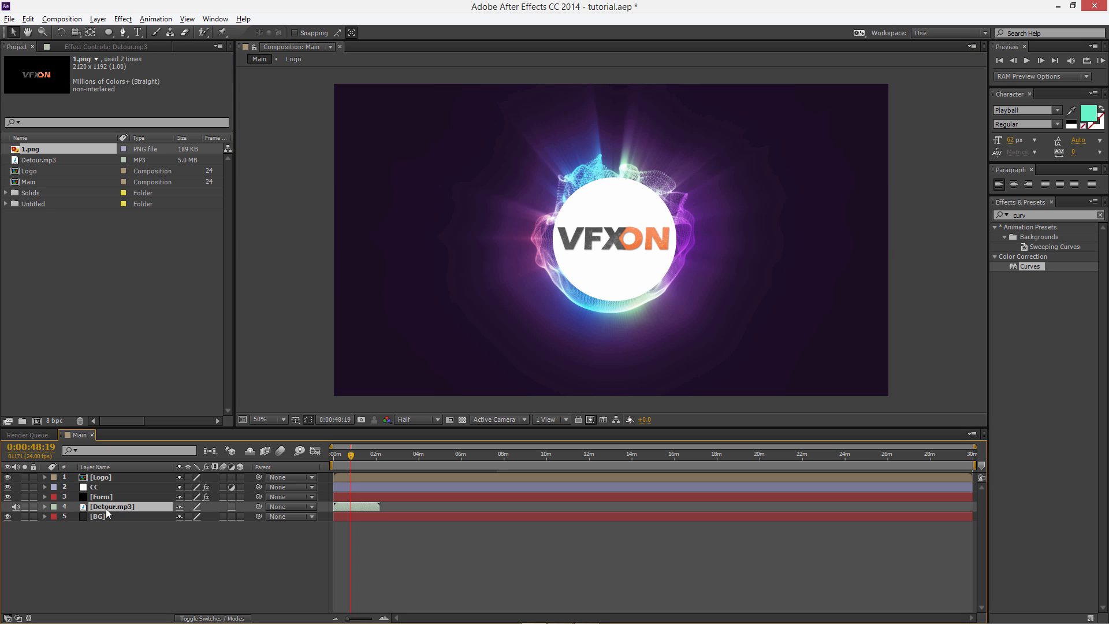
pyautogui.rightClick(105, 508)
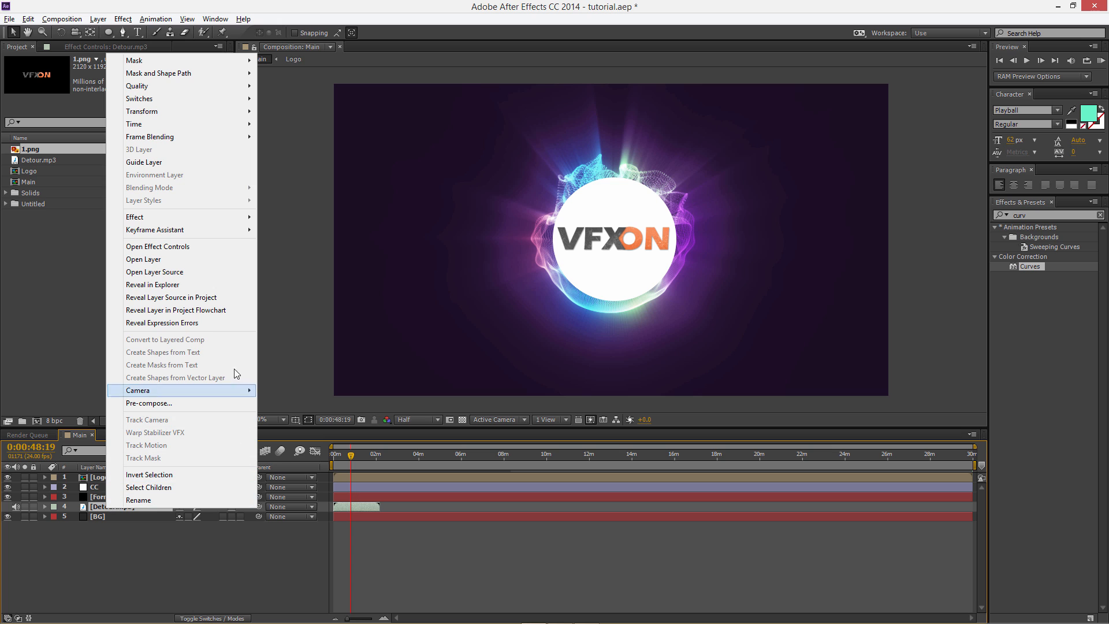
pyautogui.moveTo(199, 231)
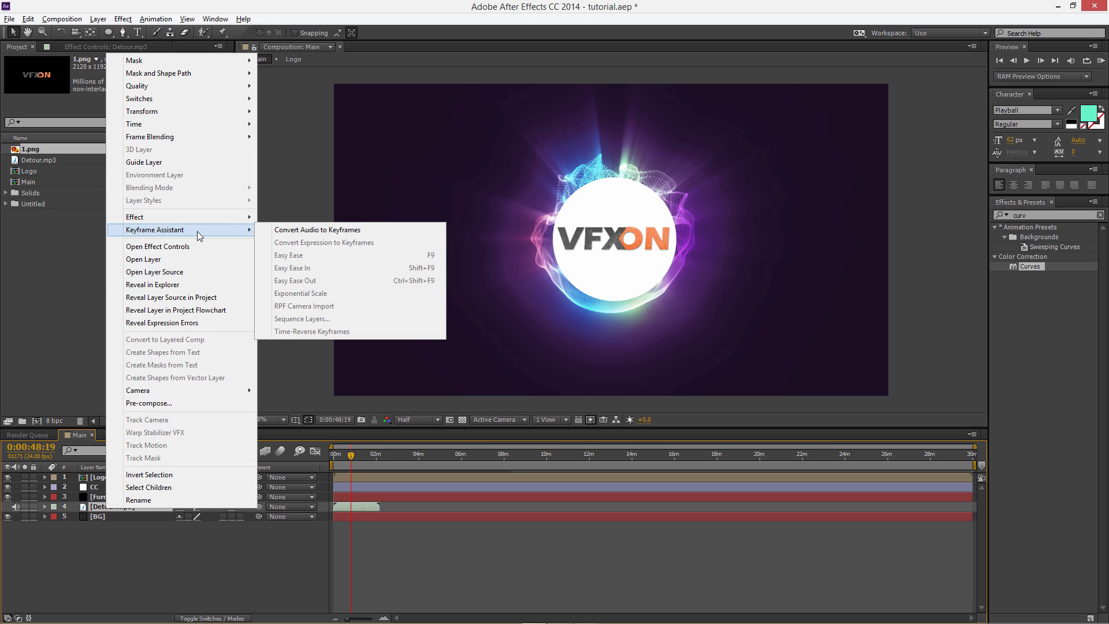
pyautogui.click(294, 232)
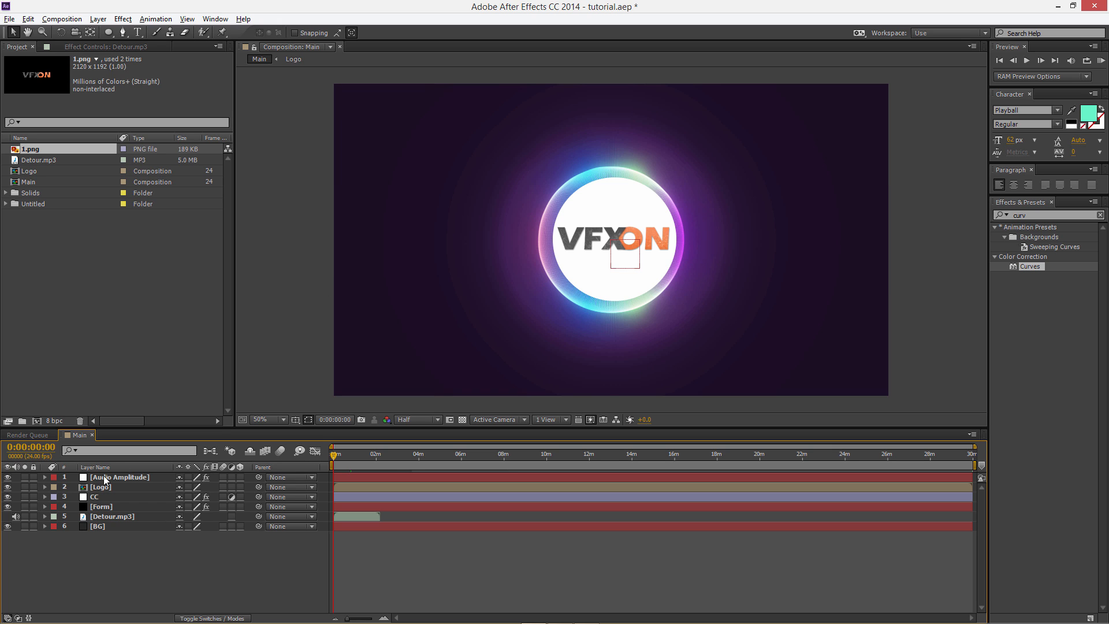
# - Reveal the Audio Amplitude layer's keyframed properties and delete its Left Channel and Right Channel effects
pyautogui.click(114, 478)
pyautogui.click(44, 477)
pyautogui.click(118, 467)
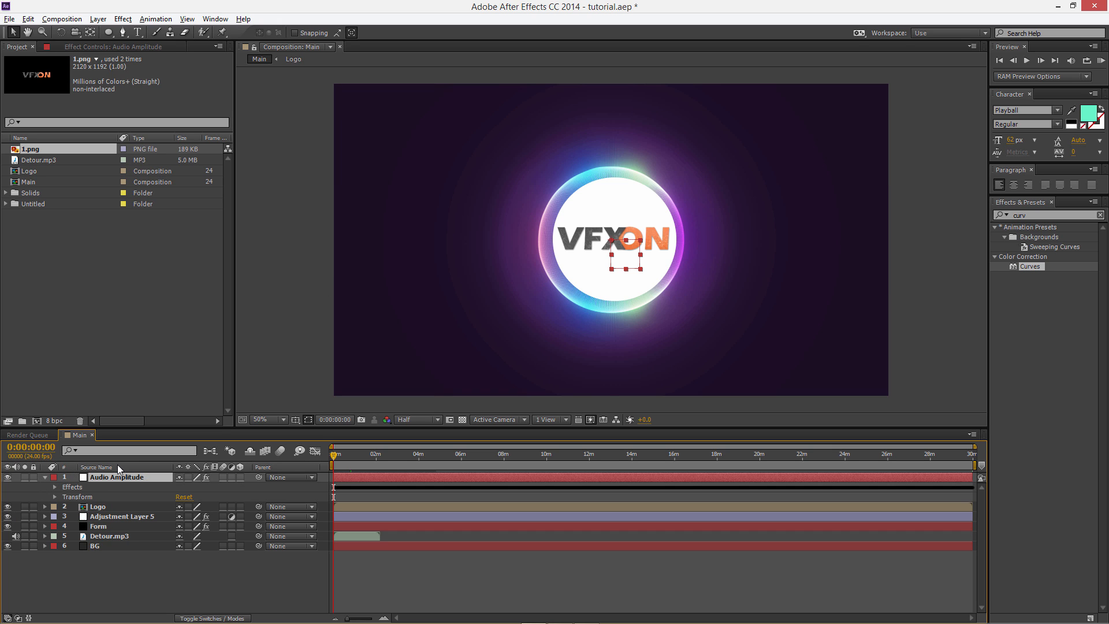
pyautogui.click(118, 467)
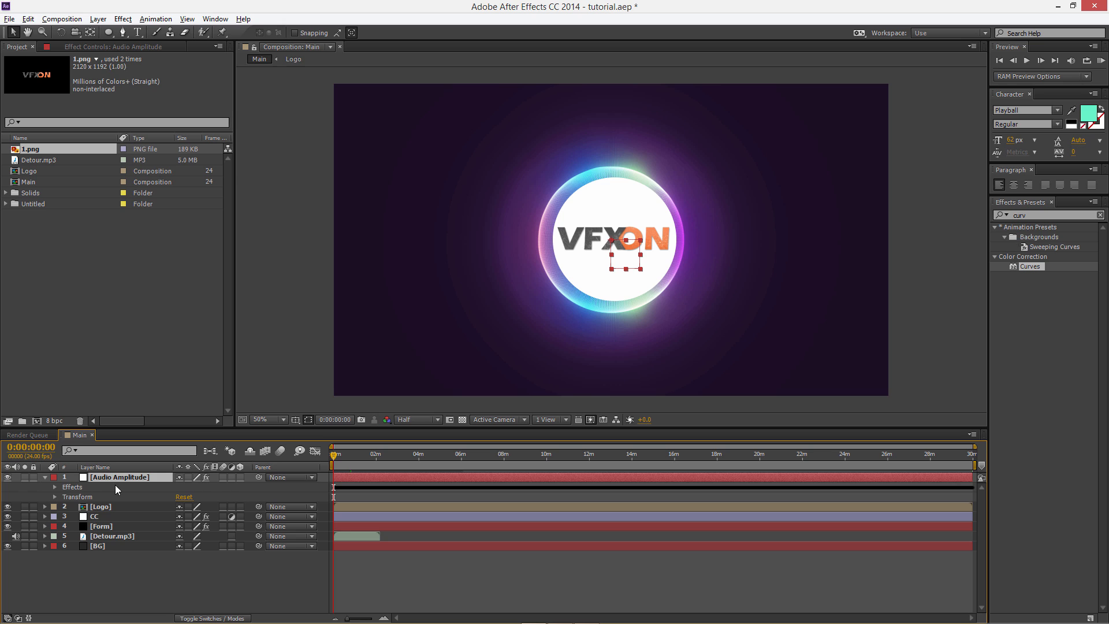
pyautogui.click(53, 488)
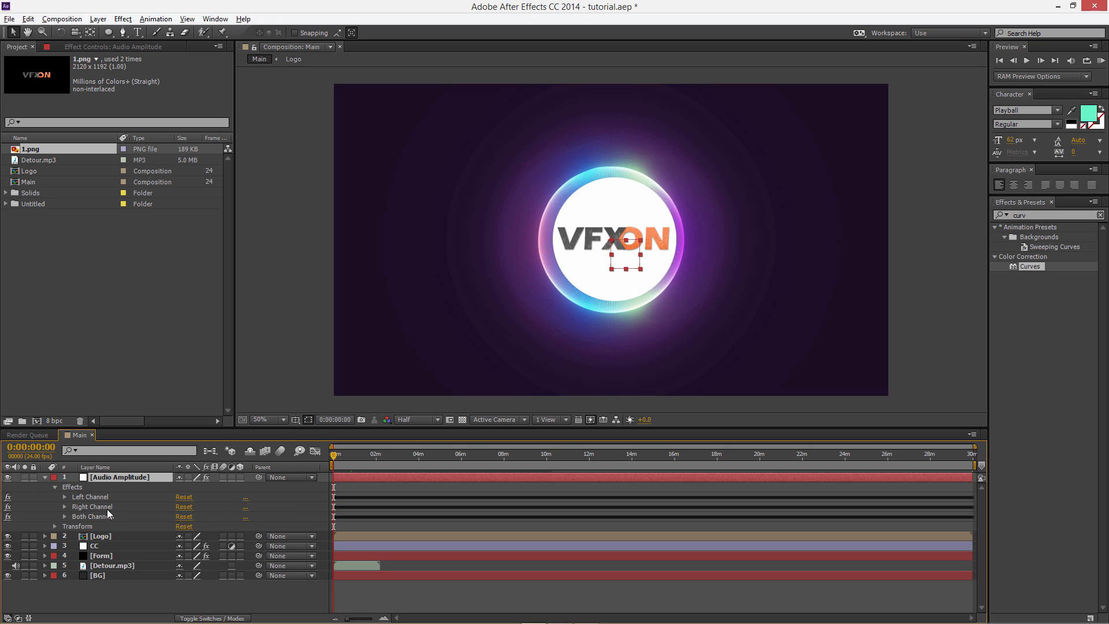
pyautogui.press('u')
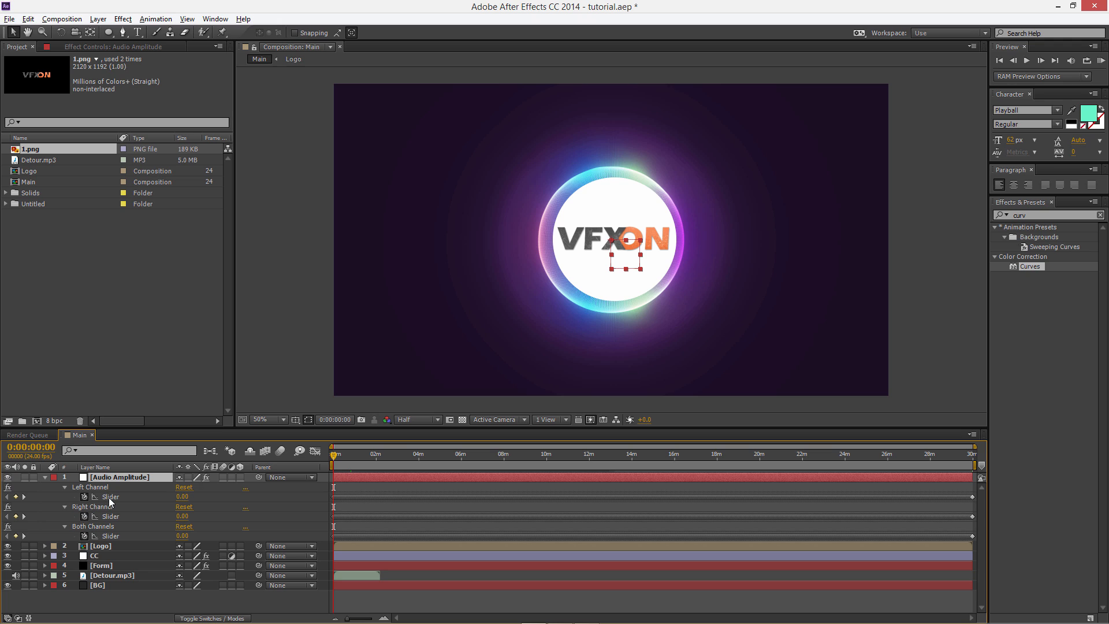
pyautogui.click(88, 488)
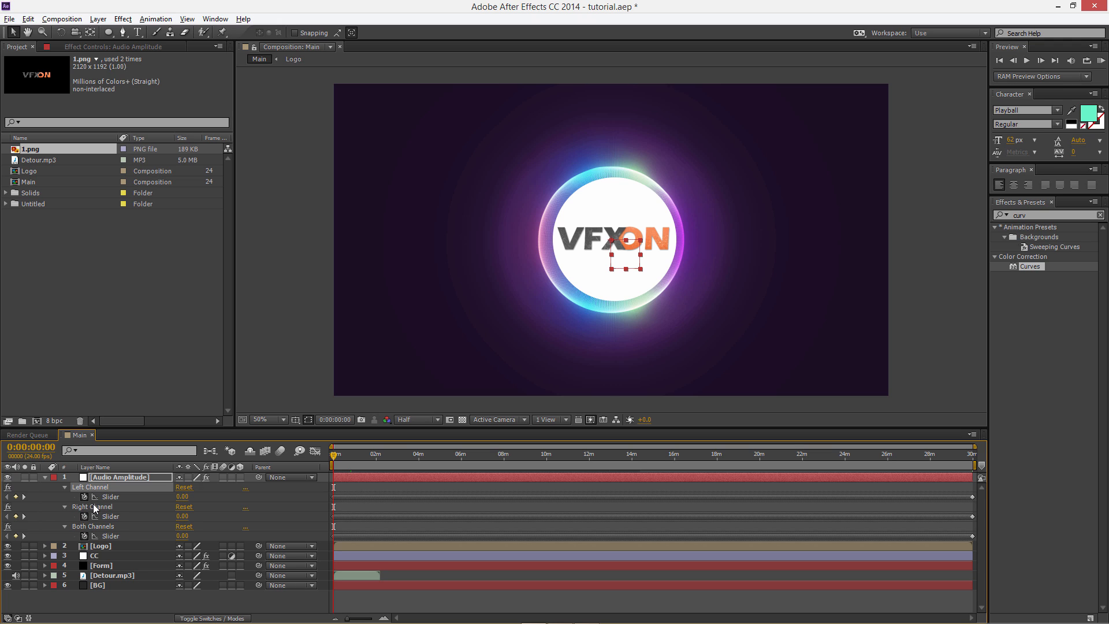
pyautogui.keyDown('shift'); pyautogui.click(93, 506); pyautogui.keyUp('shift')
pyautogui.press('Delete')
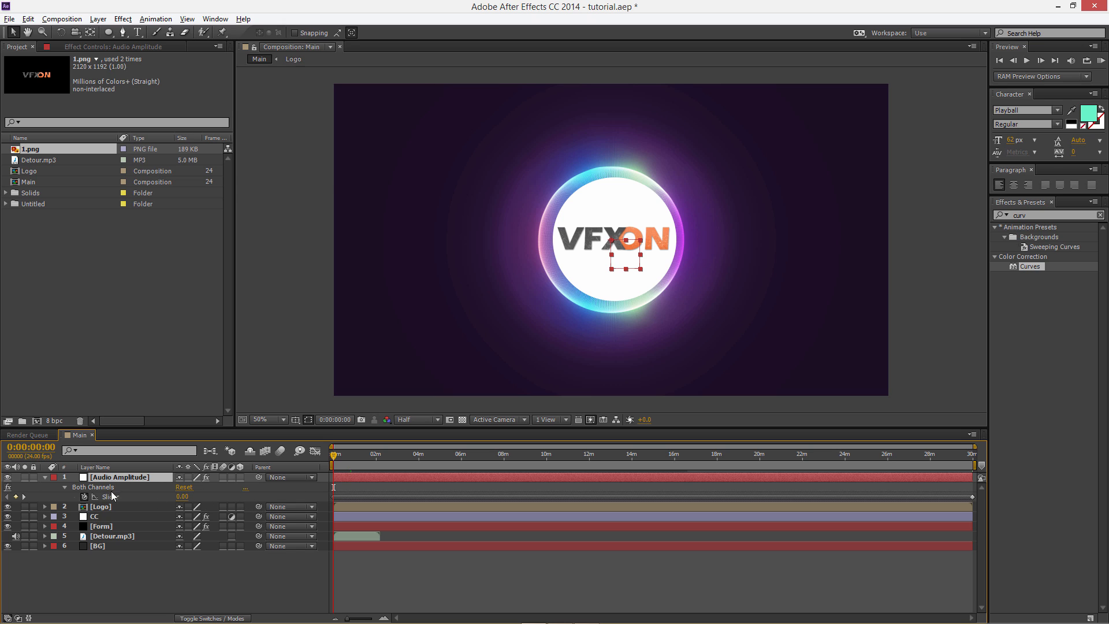
# - Display the Both Channels Slider keyframes in the Graph Editor and examine their curve over the first few minutes
pyautogui.click(113, 498)
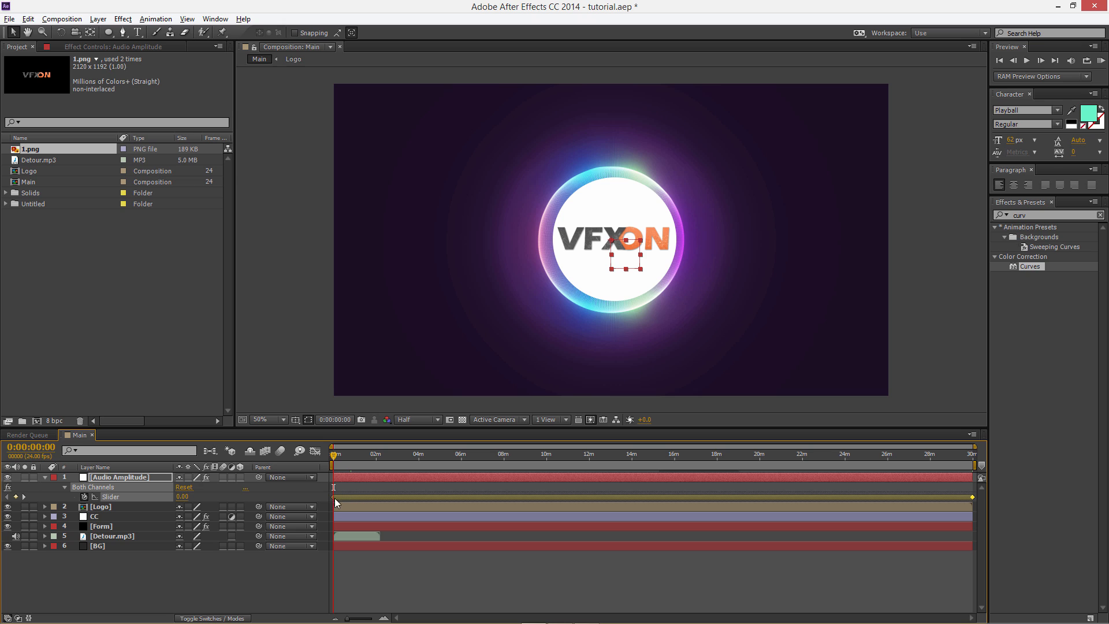
pyautogui.click(314, 451)
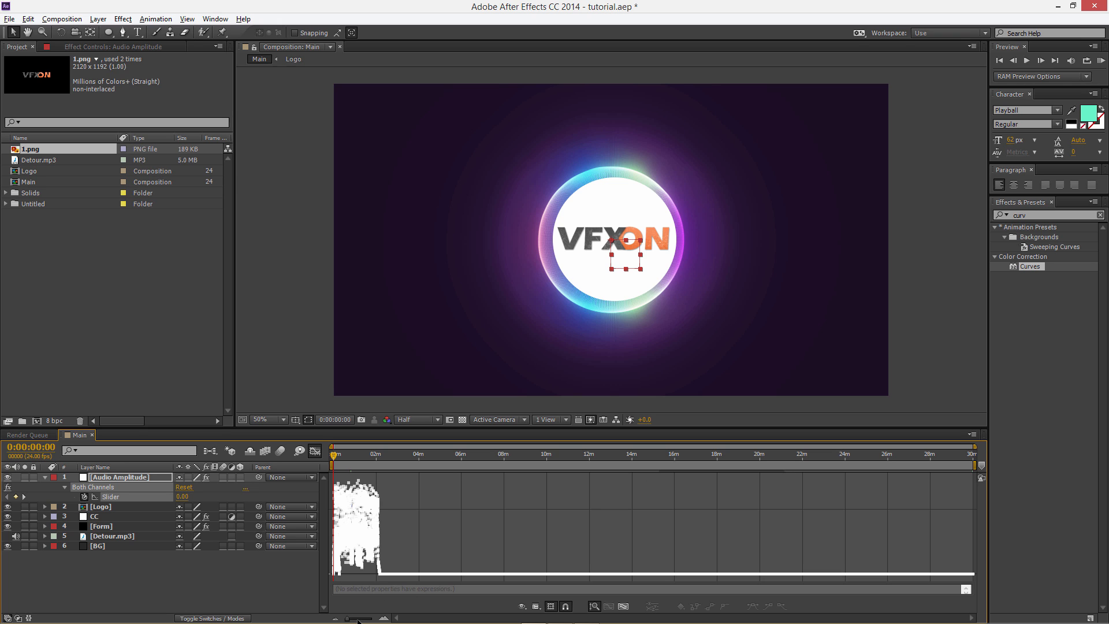
pyautogui.moveTo(362, 621); pyautogui.dragTo(370, 620)
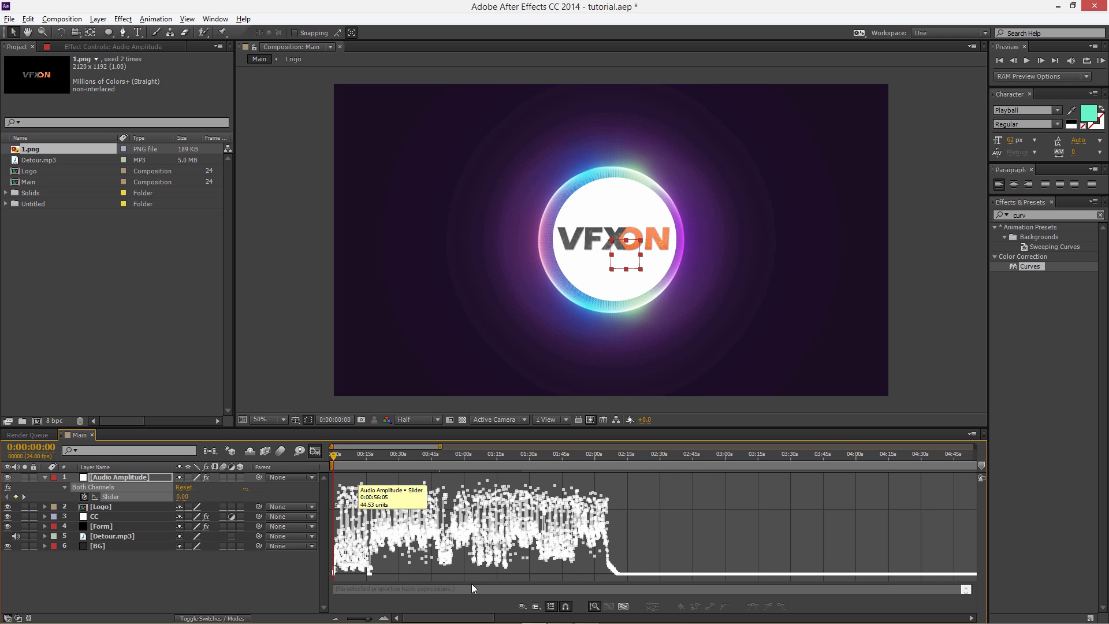
# - Add the expression linear(value,1,71,100,130) to the Audio Amplitude layer's Both Channels Slider and return to the layer bar view
pyautogui.keyDown('alt'); pyautogui.click(85, 500); pyautogui.keyUp('alt')
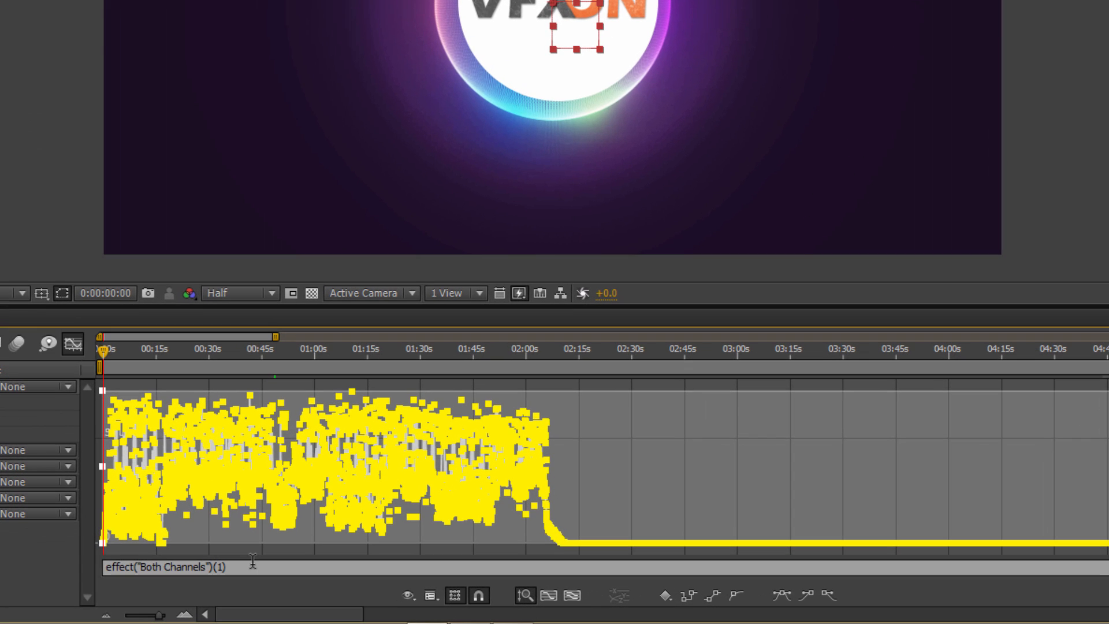
pyautogui.click(335, 588)
pyautogui.moveTo(222, 494)
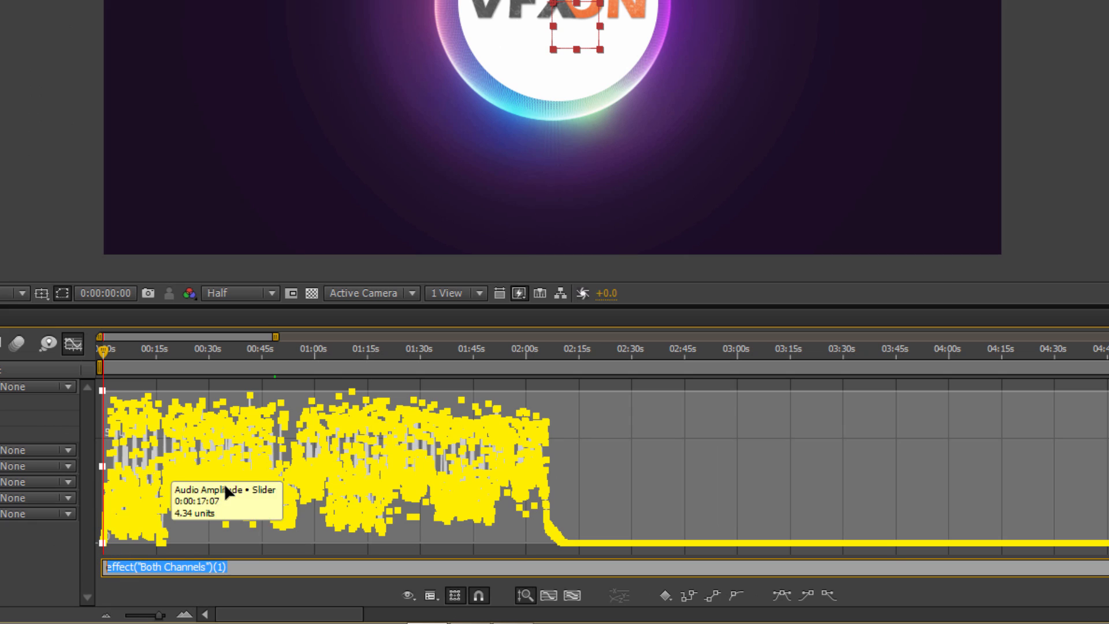
pyautogui.write('linea')
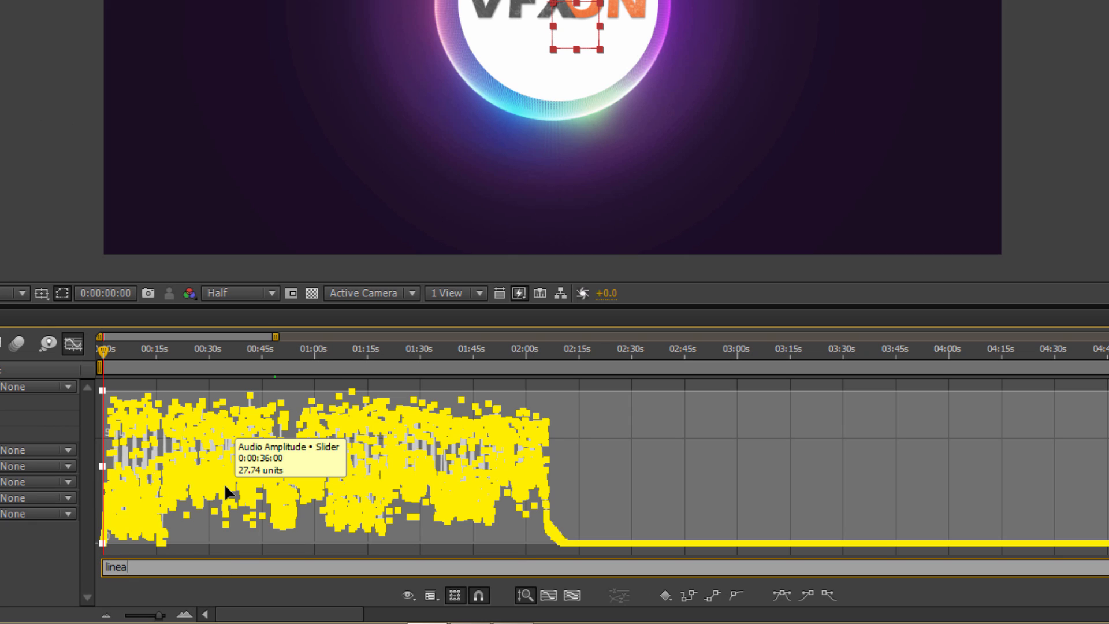
pyautogui.write('r(value,1')
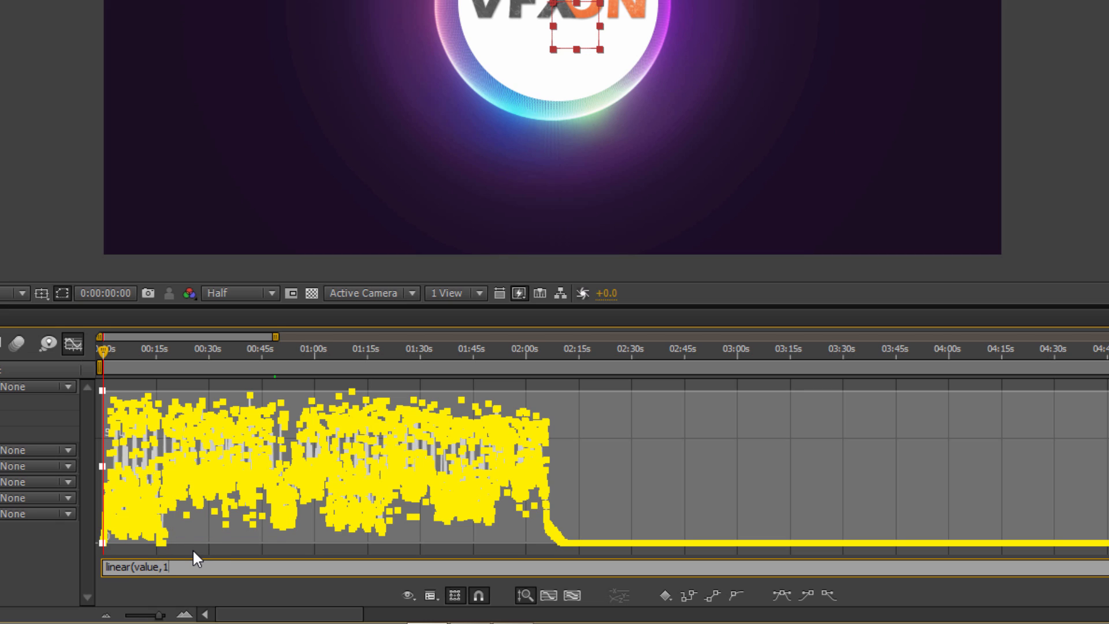
pyautogui.write(',')
pyautogui.write('71,')
pyautogui.moveTo(165, 548)
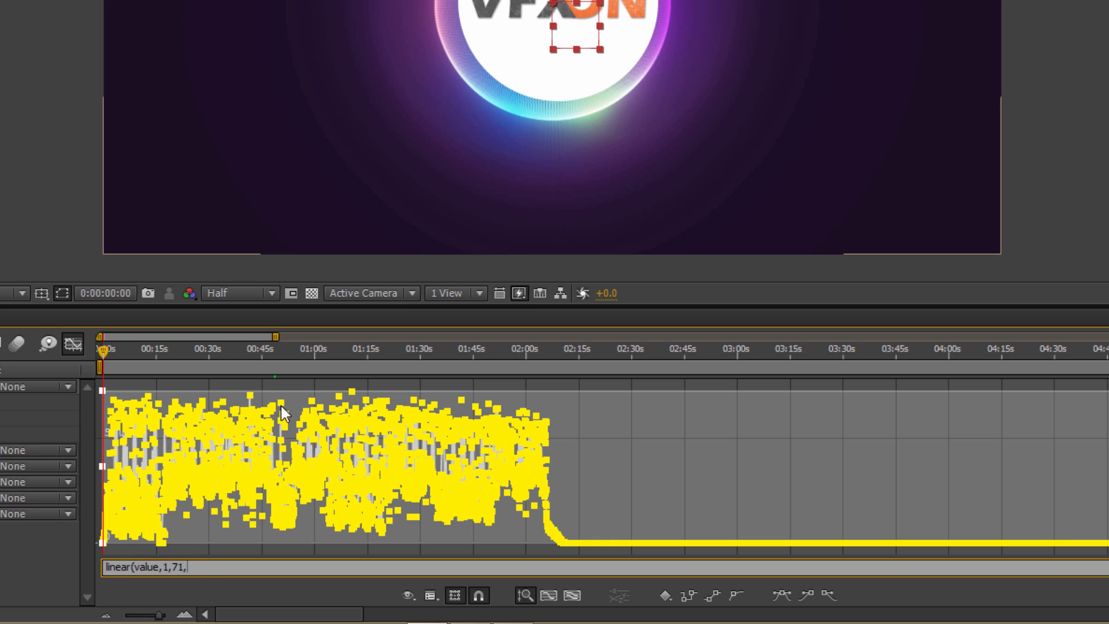
pyautogui.write('100,')
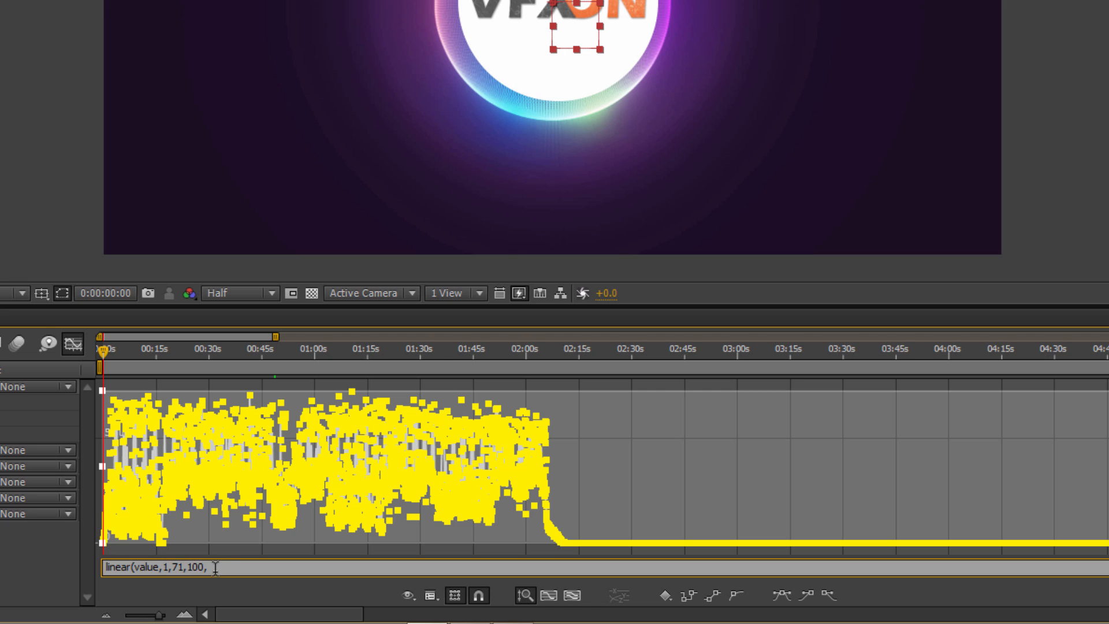
pyautogui.moveTo(246, 404)
pyautogui.write('130')
pyautogui.write(')')
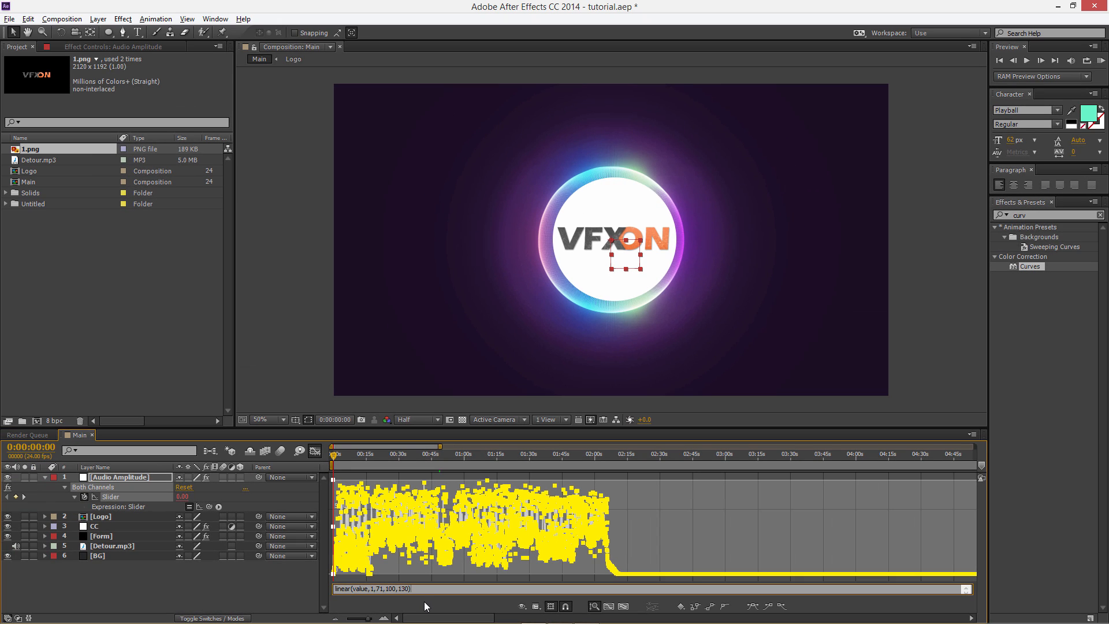
pyautogui.click(424, 602)
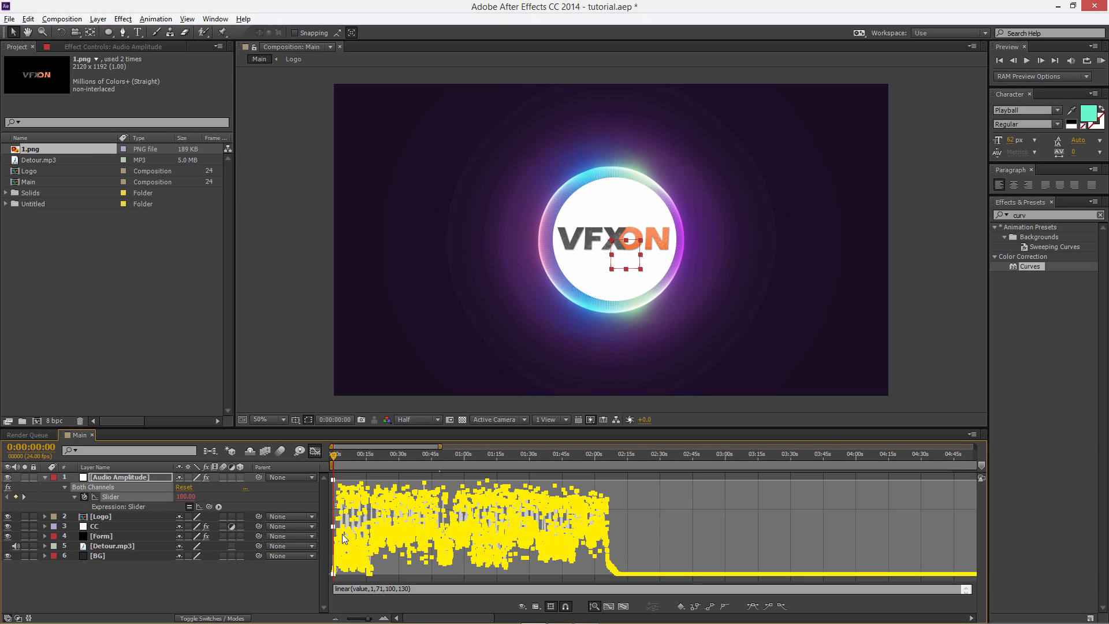
pyautogui.click(315, 450)
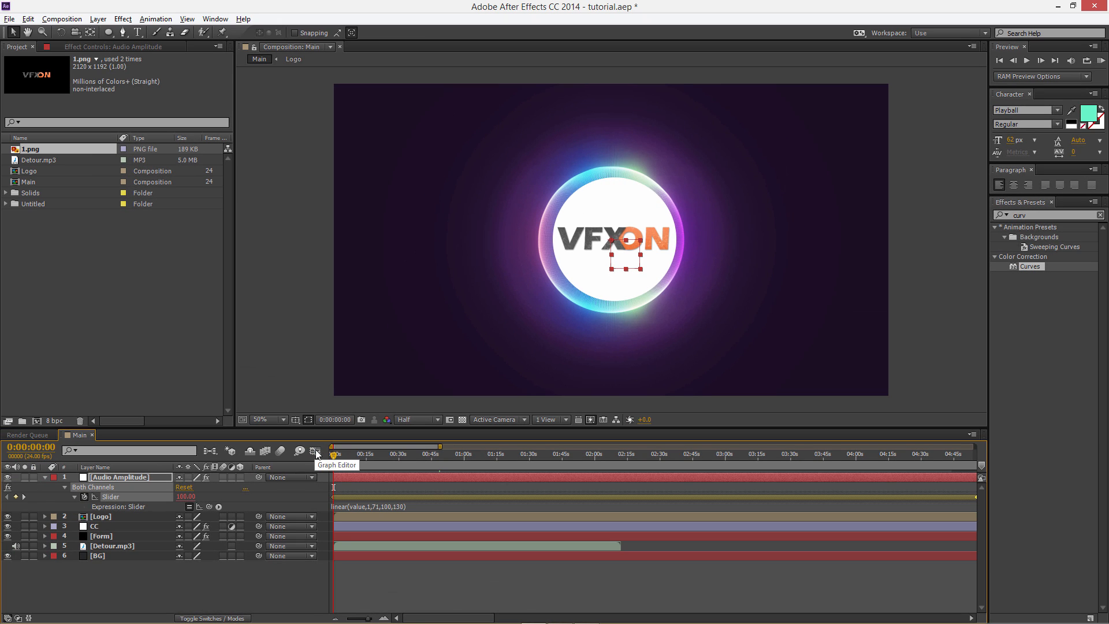
pyautogui.moveTo(368, 618); pyautogui.dragTo(347, 619)
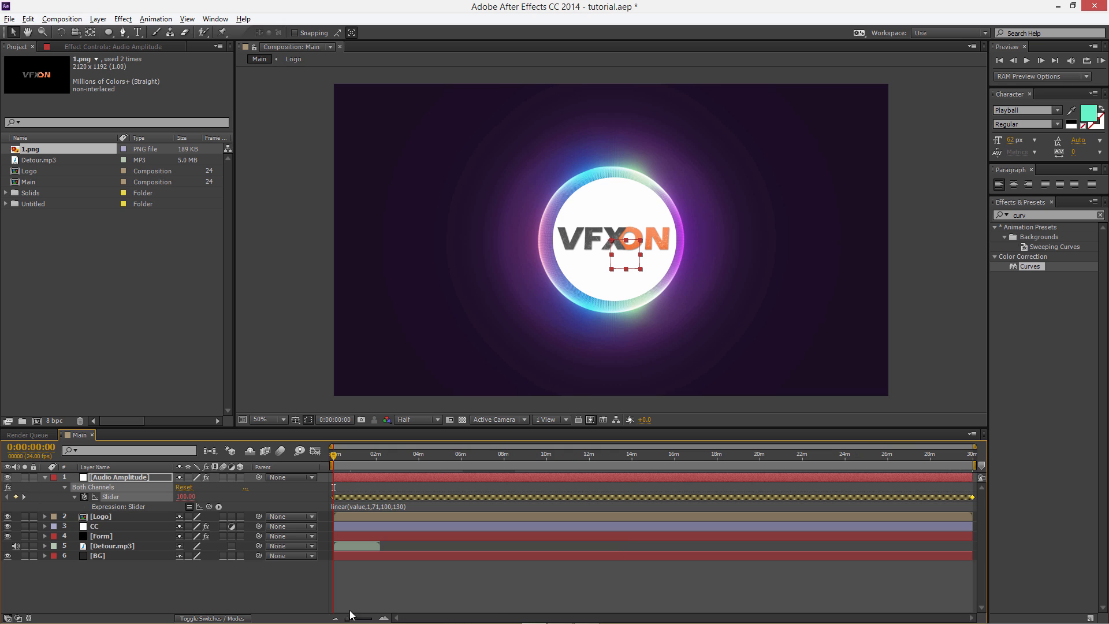
# - Link the Logo layer's Scale to the Audio Amplitude layer's Both Channels Slider with a pick-whipped expression
pyautogui.click(105, 518)
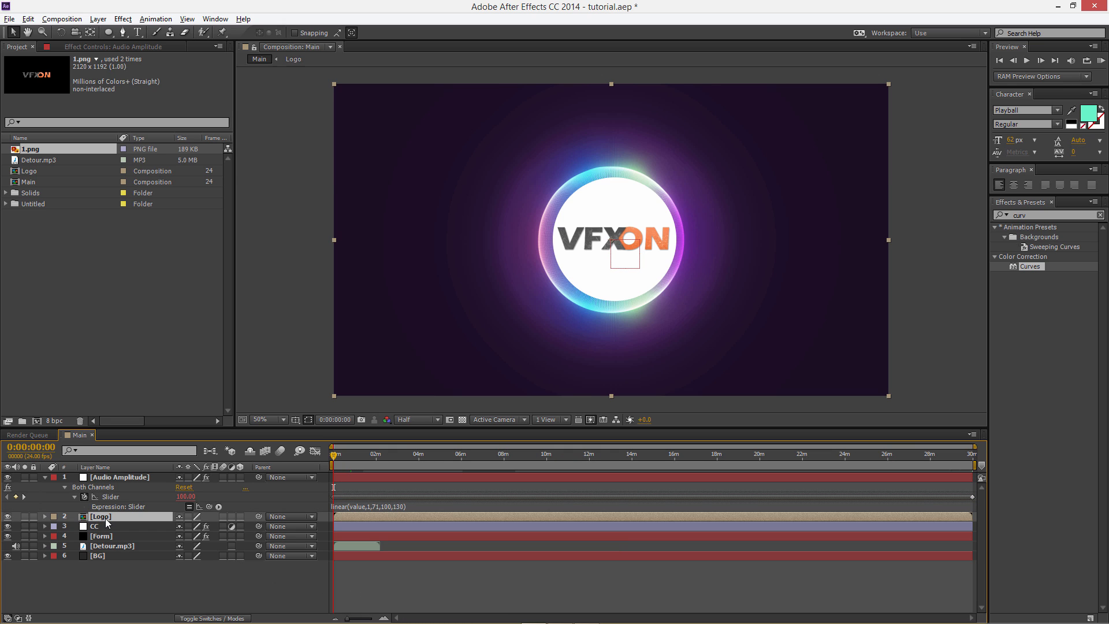
pyautogui.press('s')
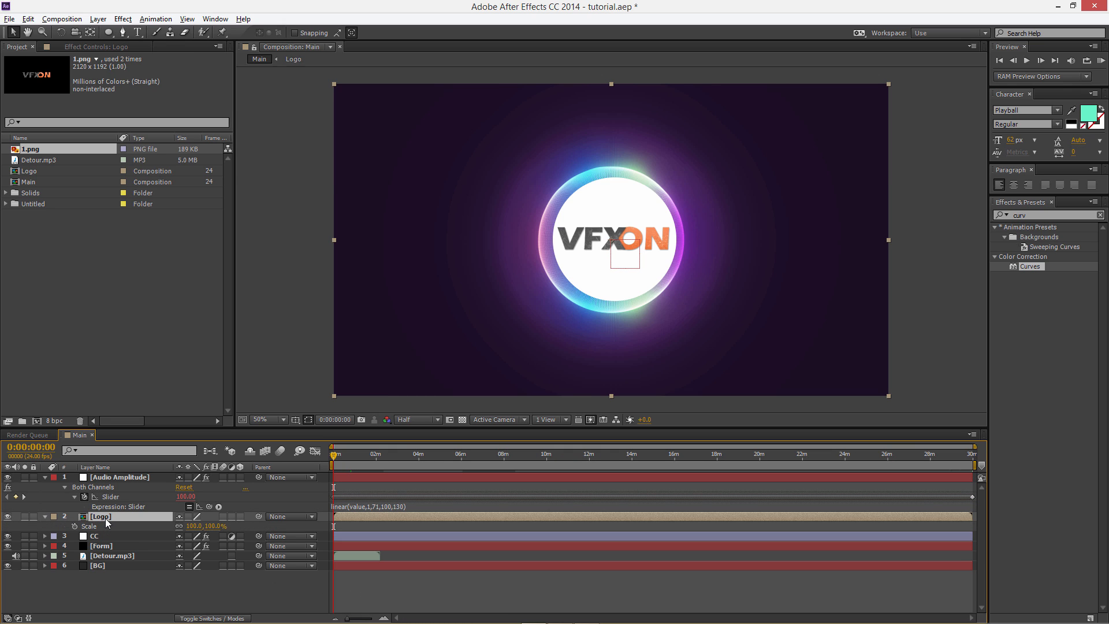
pyautogui.keyDown('alt'); pyautogui.click(74, 526); pyautogui.keyUp('alt')
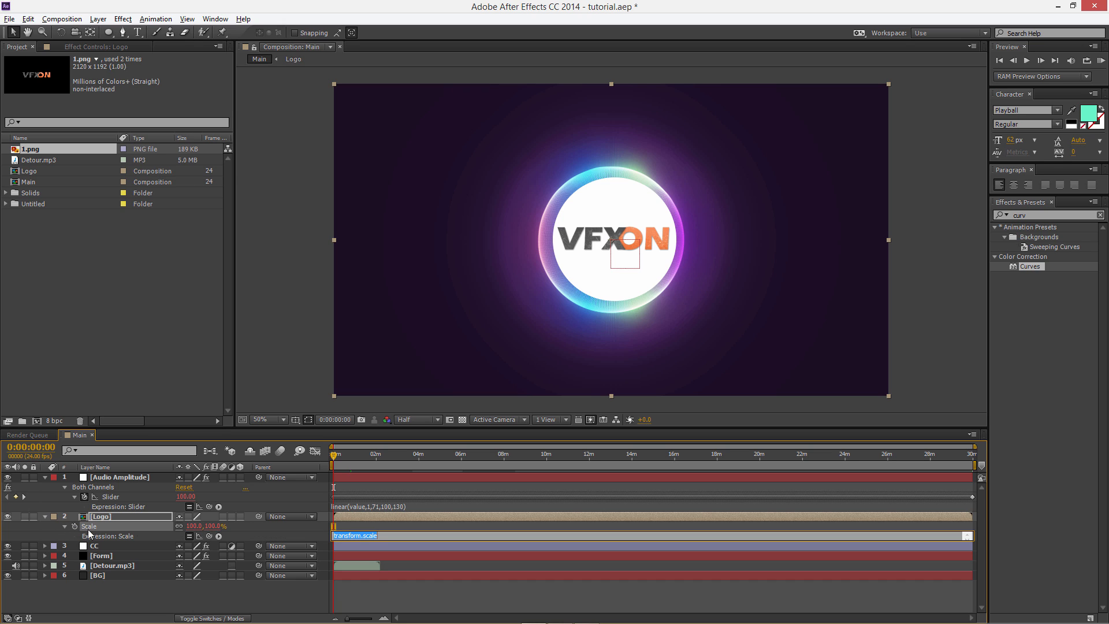
pyautogui.moveTo(209, 536); pyautogui.dragTo(132, 501)
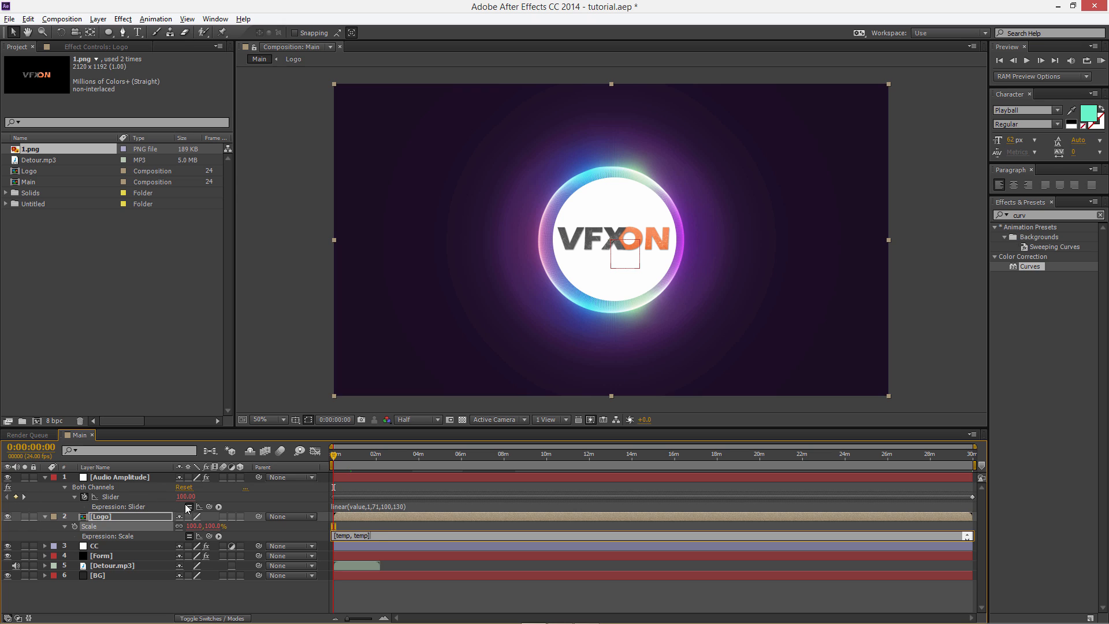
pyautogui.click(407, 590)
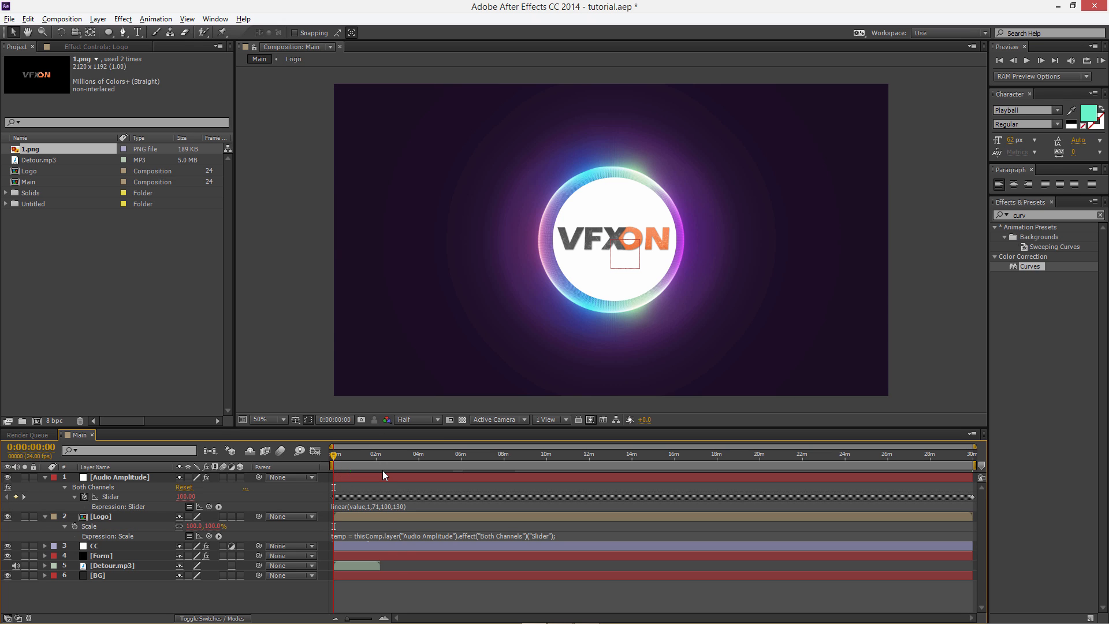
# - Preview the logo scaling with the audio and review the Slider's linear expression
pyautogui.press('KP_0')
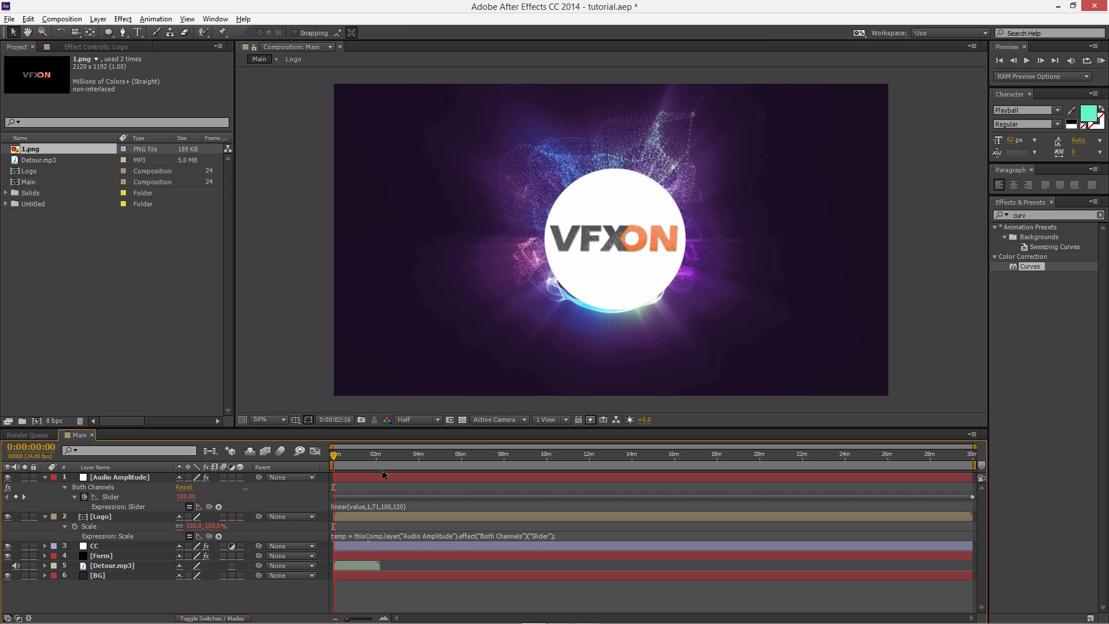
pyautogui.press('space')
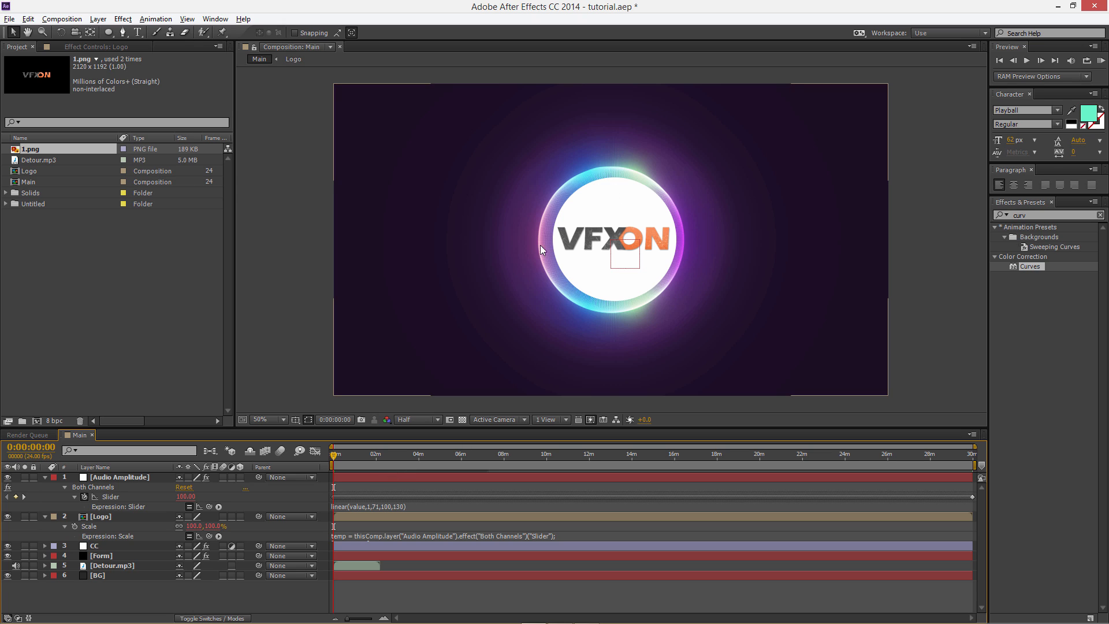
pyautogui.click(385, 507)
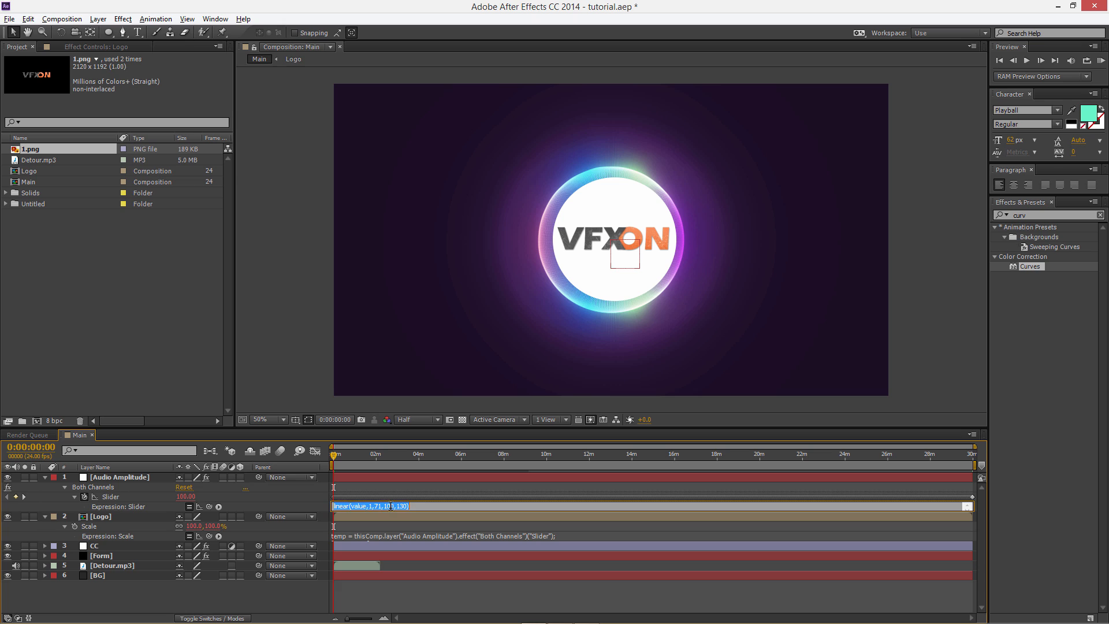
pyautogui.click(414, 488)
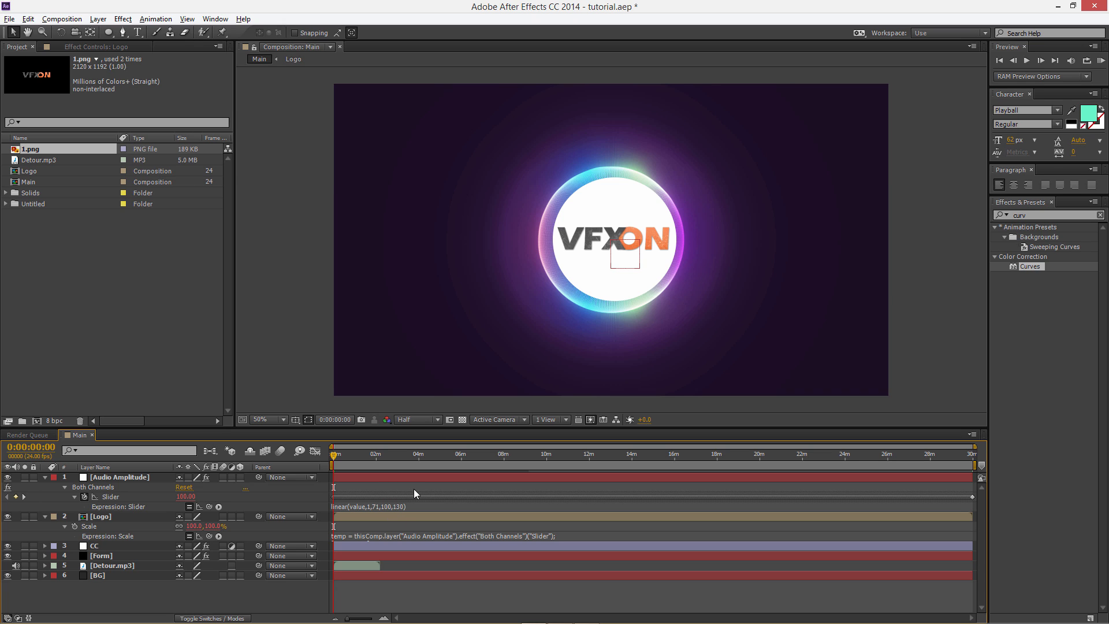
# - Collapse the Logo layer's properties and rename the Audio Amplitude layer as Audio Amplitude-Logo
pyautogui.click(44, 516)
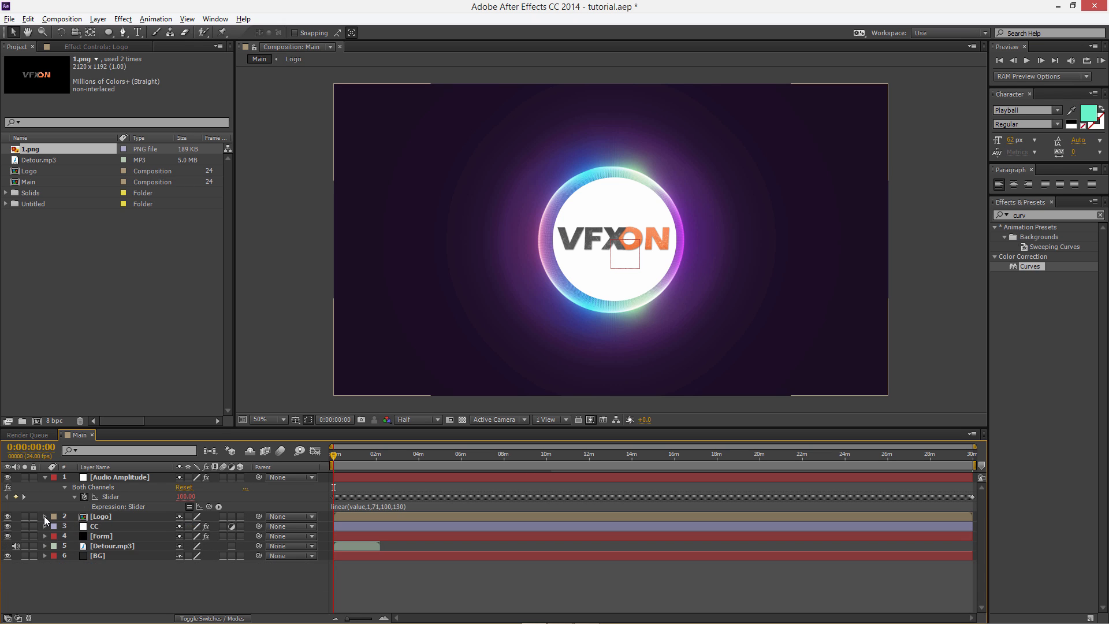
pyautogui.click(138, 480)
pyautogui.press('Return')
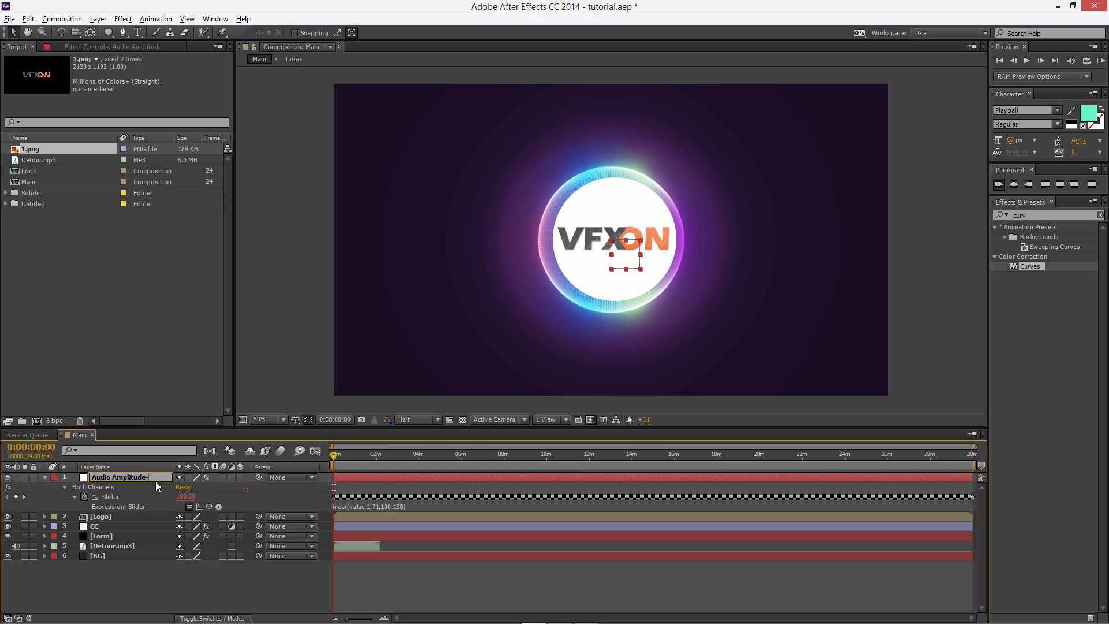
pyautogui.hotkey('ctrl', 'a')
# - Replace the Logo layer's Scale expression with one linked to the Both Channels Slider of Audio Amplitude-Logo
pyautogui.click(116, 516)
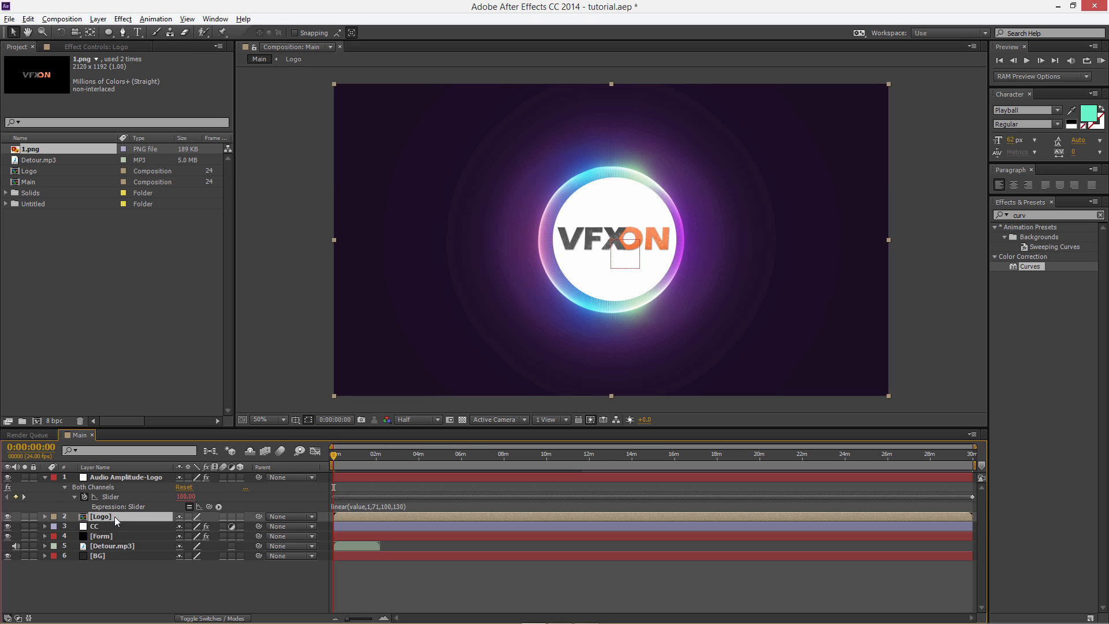
pyautogui.press('s')
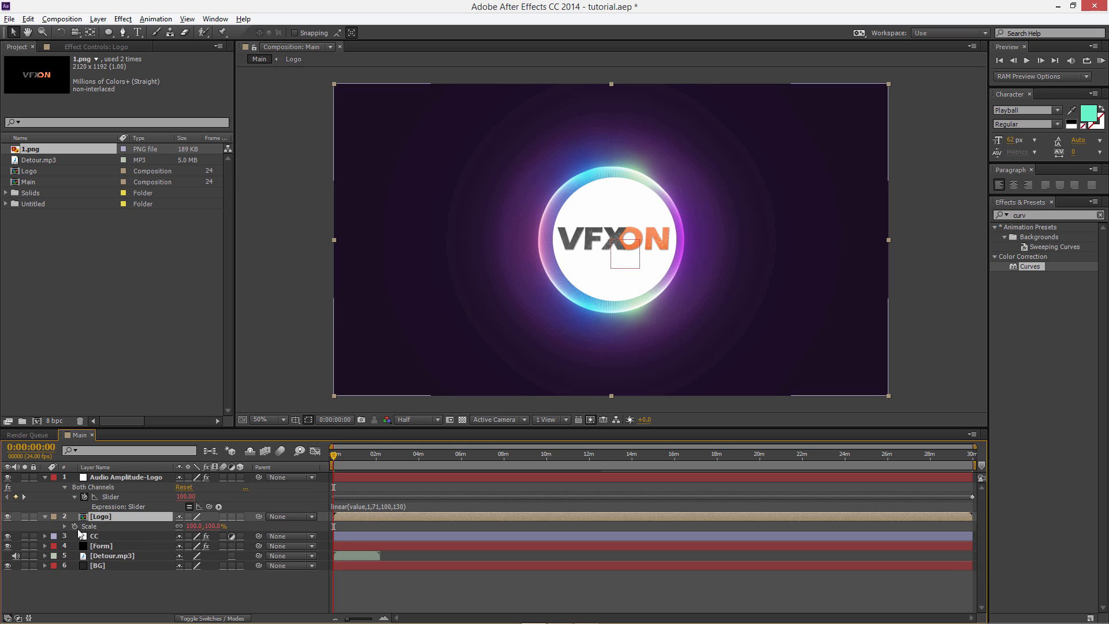
pyautogui.click(74, 525)
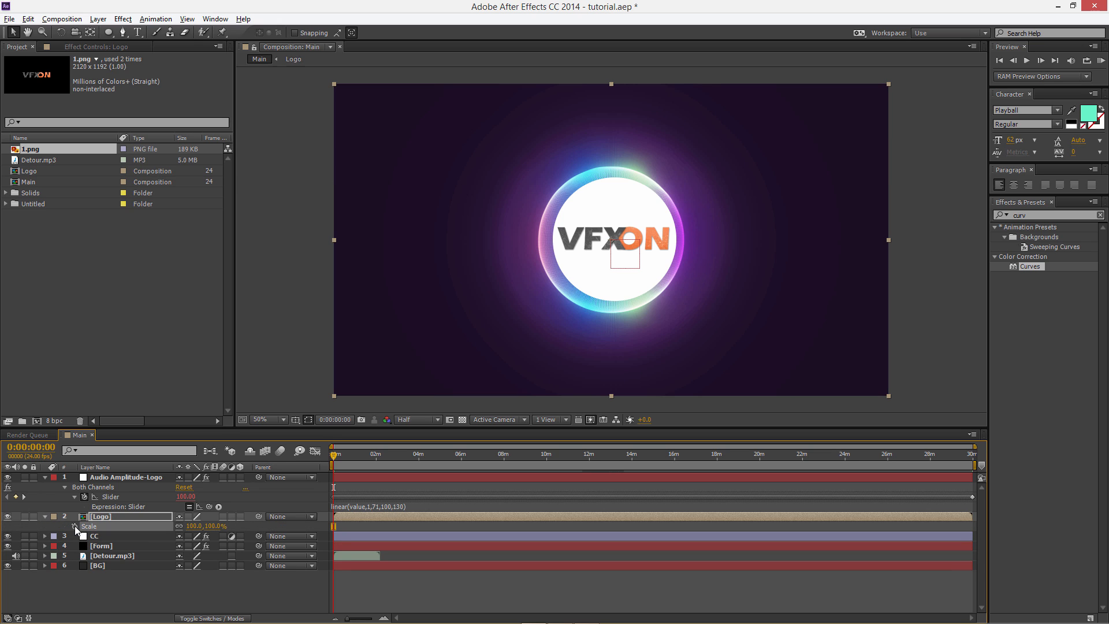
pyautogui.keyDown('alt'); pyautogui.click(74, 525); pyautogui.keyUp('alt')
pyautogui.moveTo(209, 535); pyautogui.dragTo(128, 498)
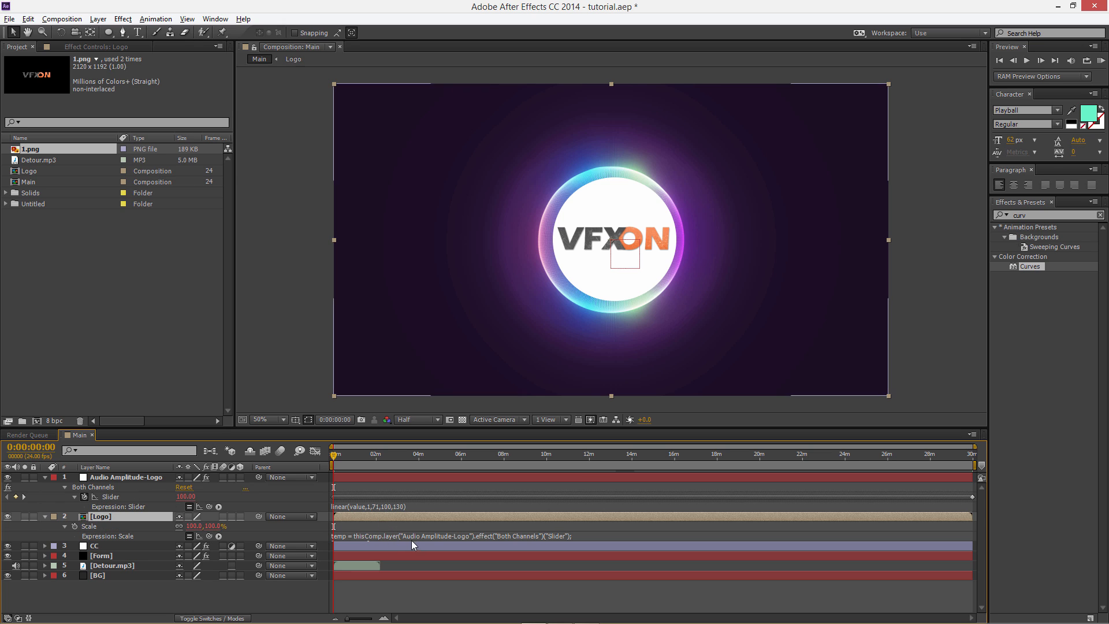
pyautogui.click(44, 516)
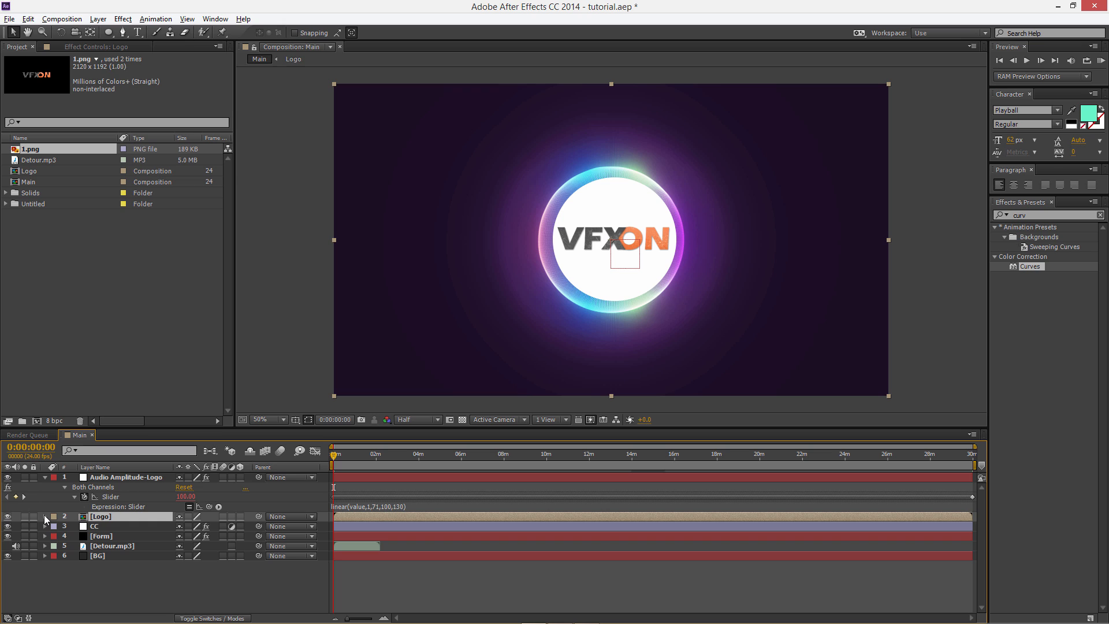
# - Copy Shape Layer 1 from the Logo composition and paste it as the uppermost layer of the Main composition
pyautogui.click(124, 478)
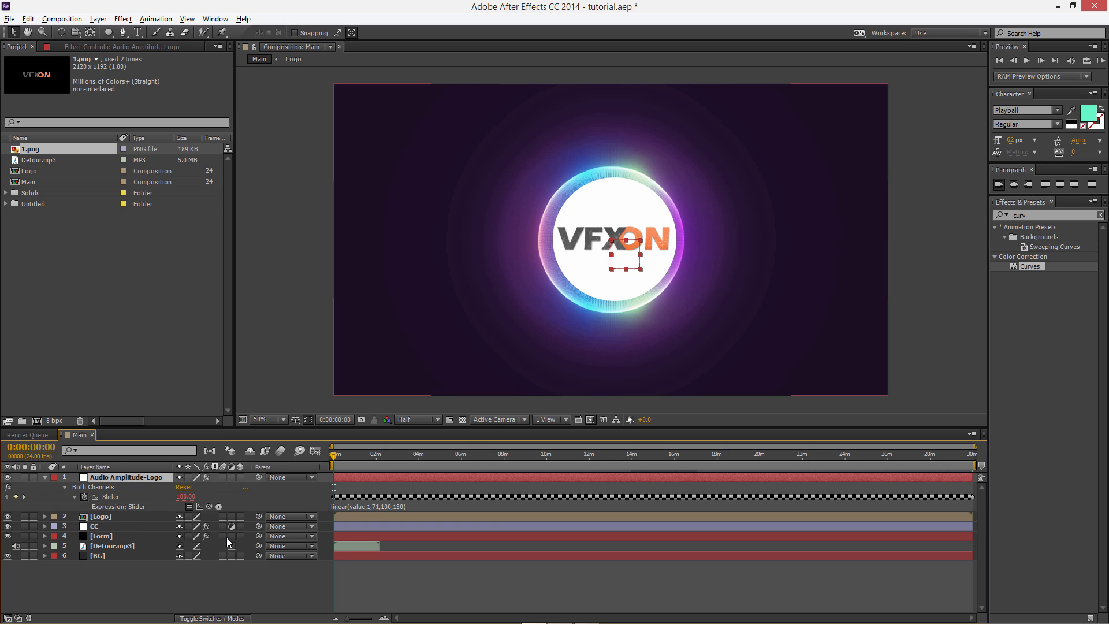
pyautogui.hotkey('ctrl', 'y')
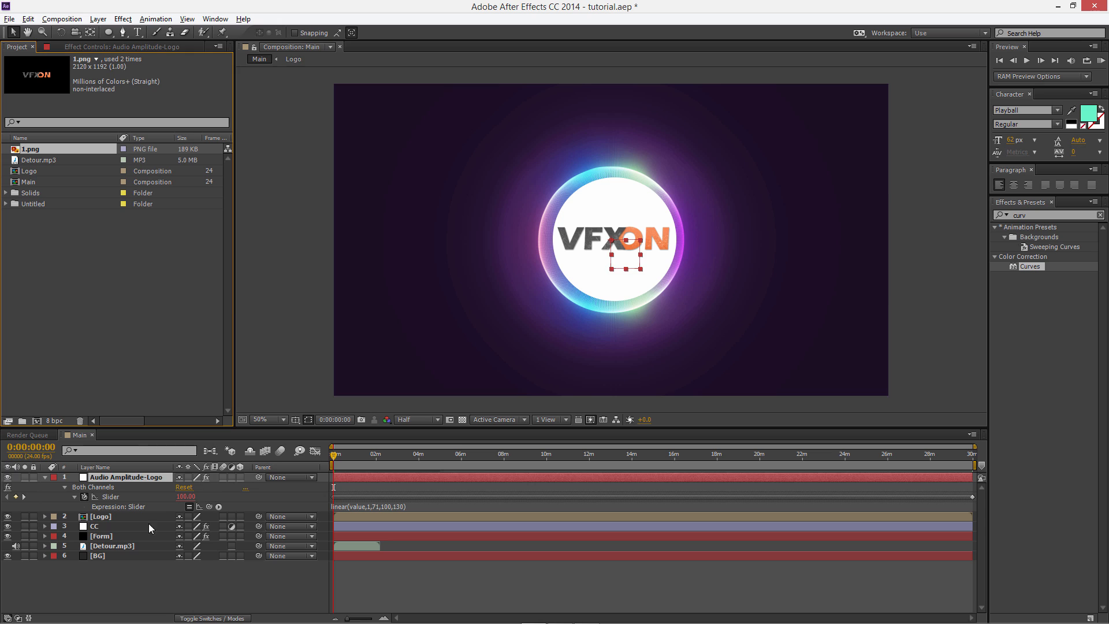
pyautogui.click(104, 516)
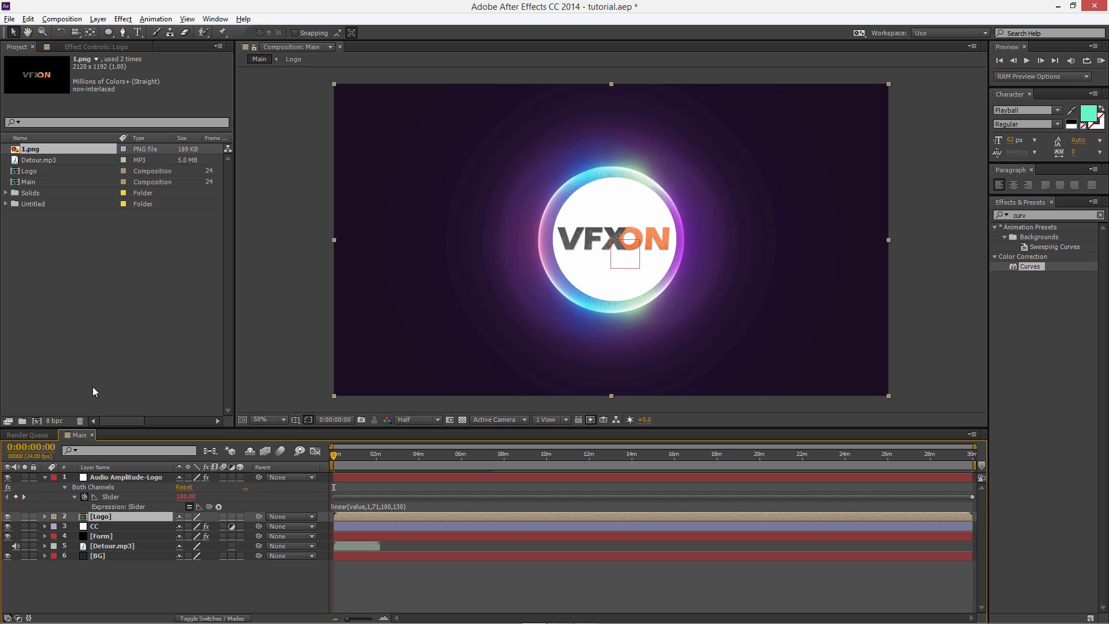
pyautogui.doubleClick(119, 518)
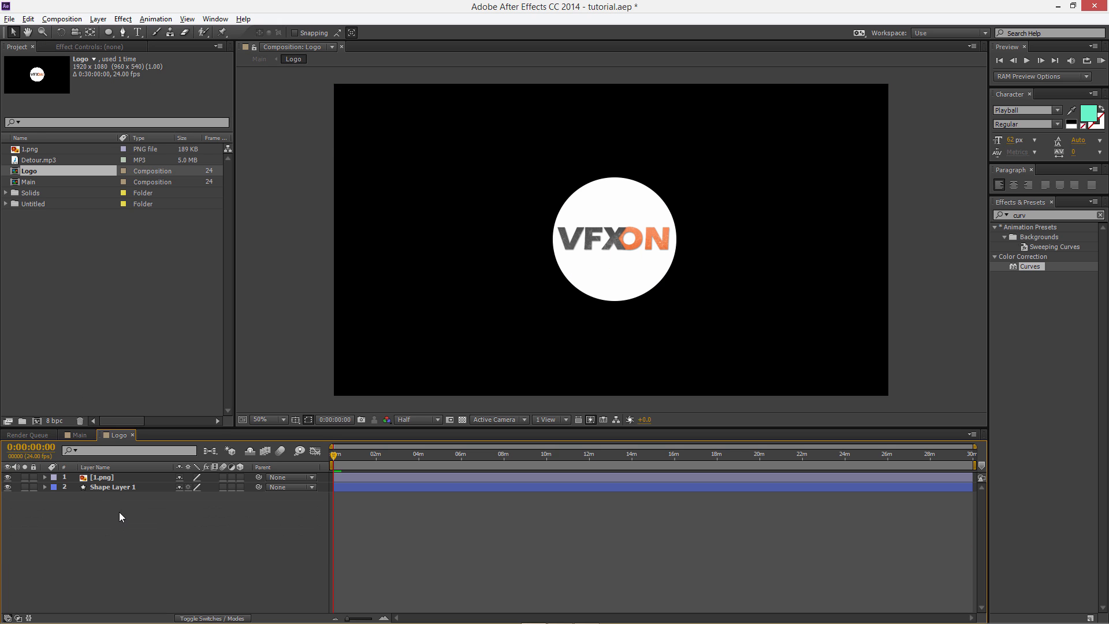
pyautogui.click(114, 487)
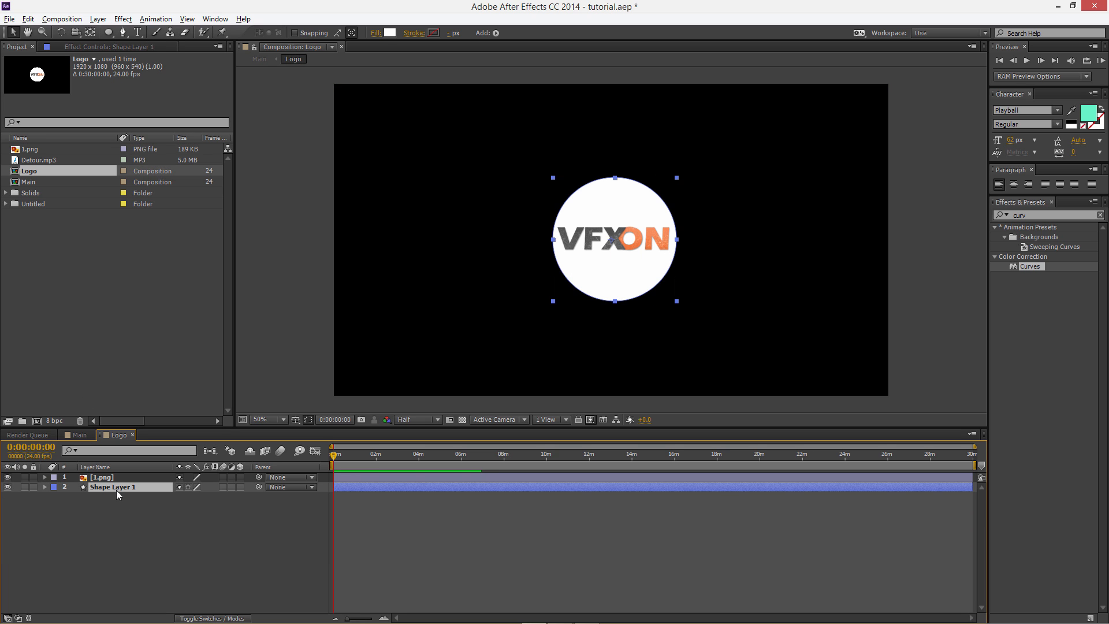
pyautogui.click(79, 435)
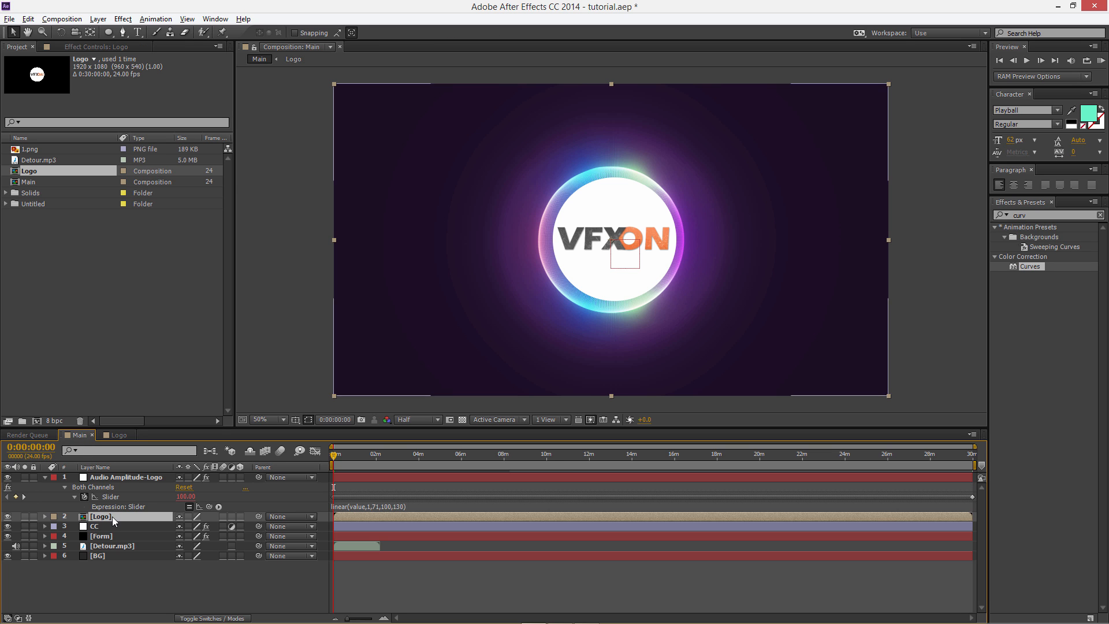
pyautogui.hotkey('ctrl', 'v')
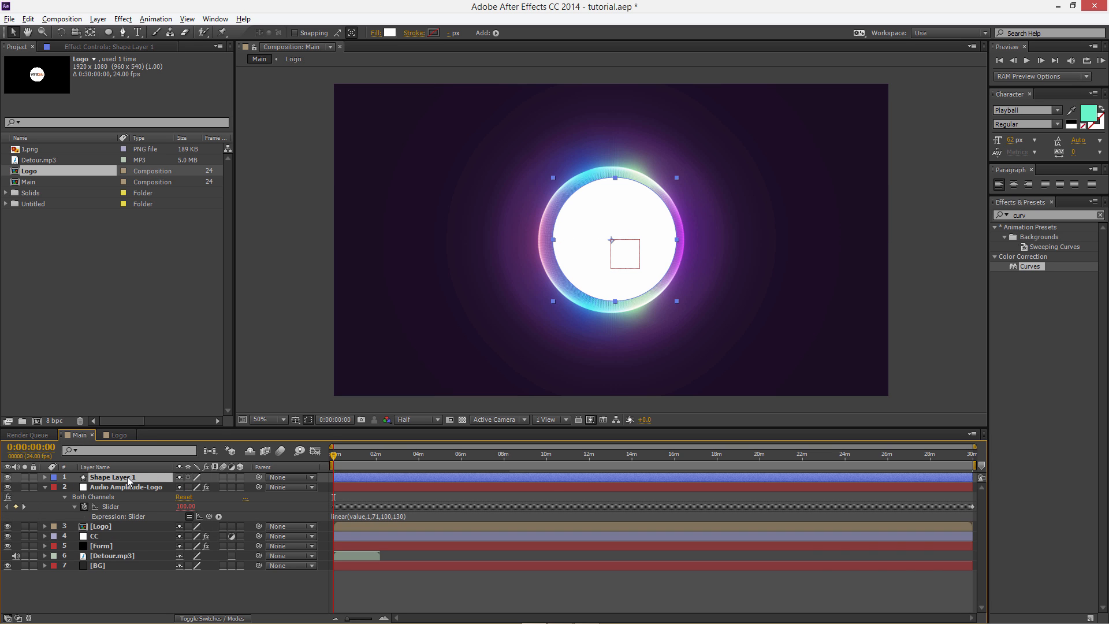
pyautogui.click(414, 33)
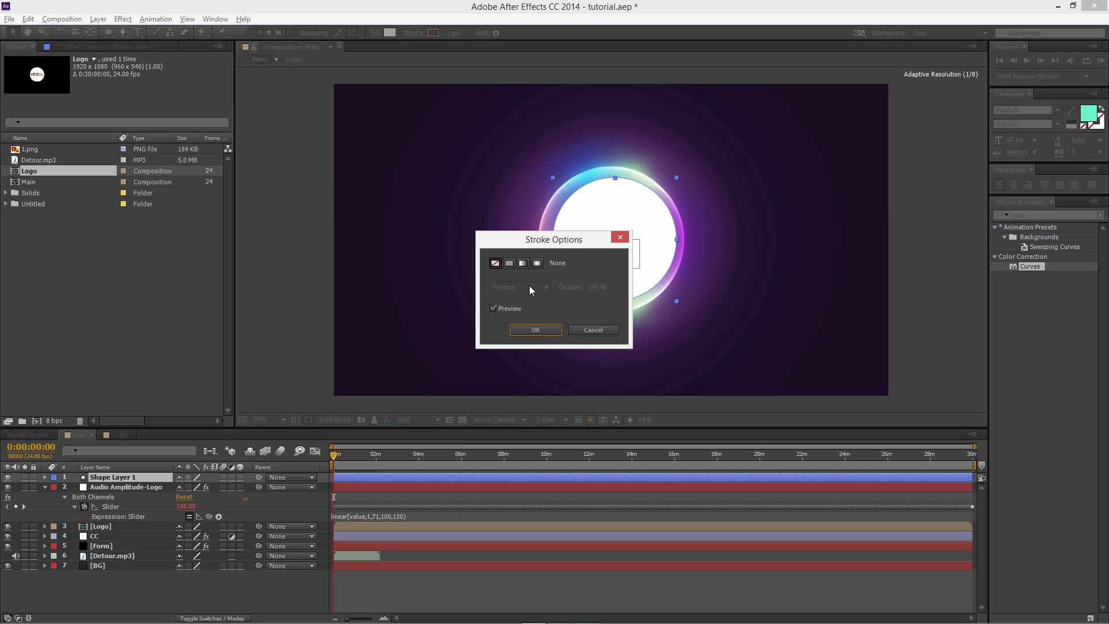
pyautogui.click(537, 263)
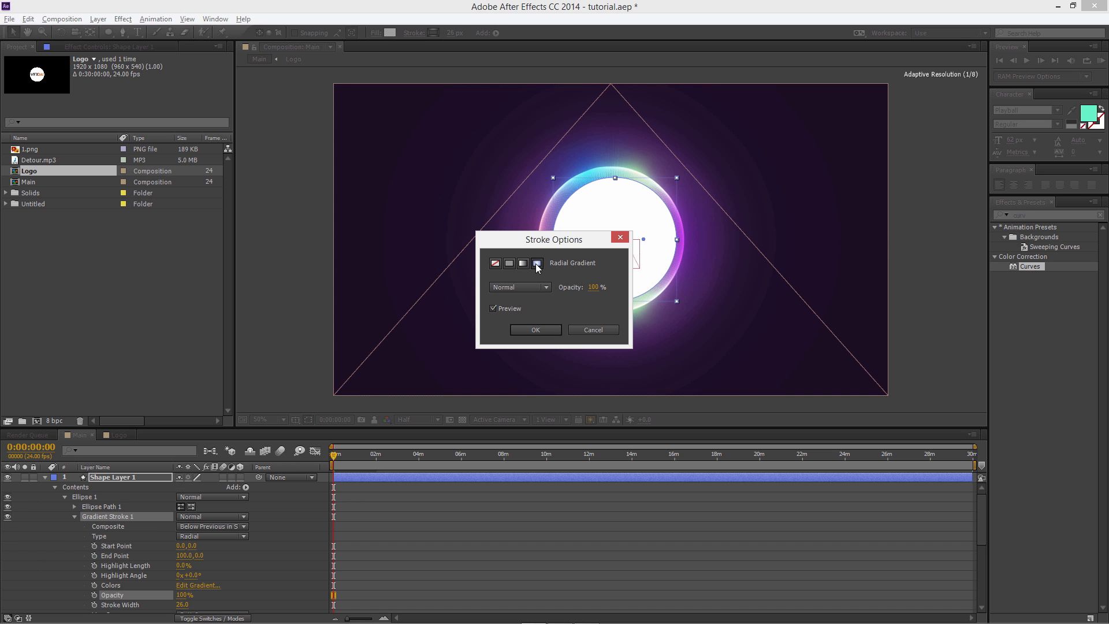
pyautogui.click(584, 332)
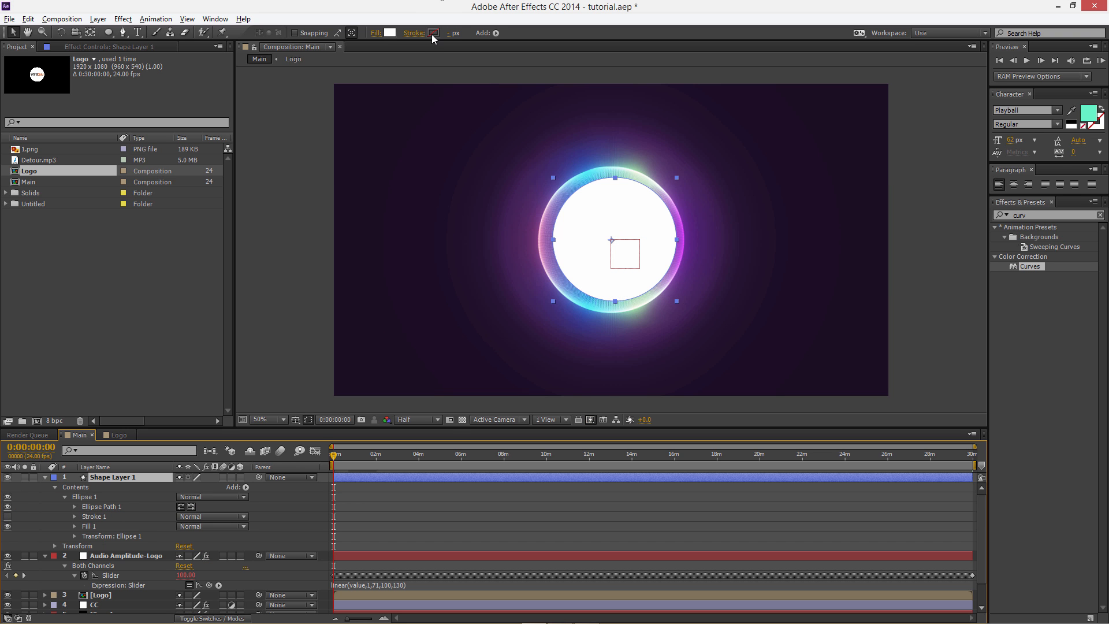
# - Give Shape Layer 1 a solid red FF0000 stroke with a width of 5 px
pyautogui.click(433, 33)
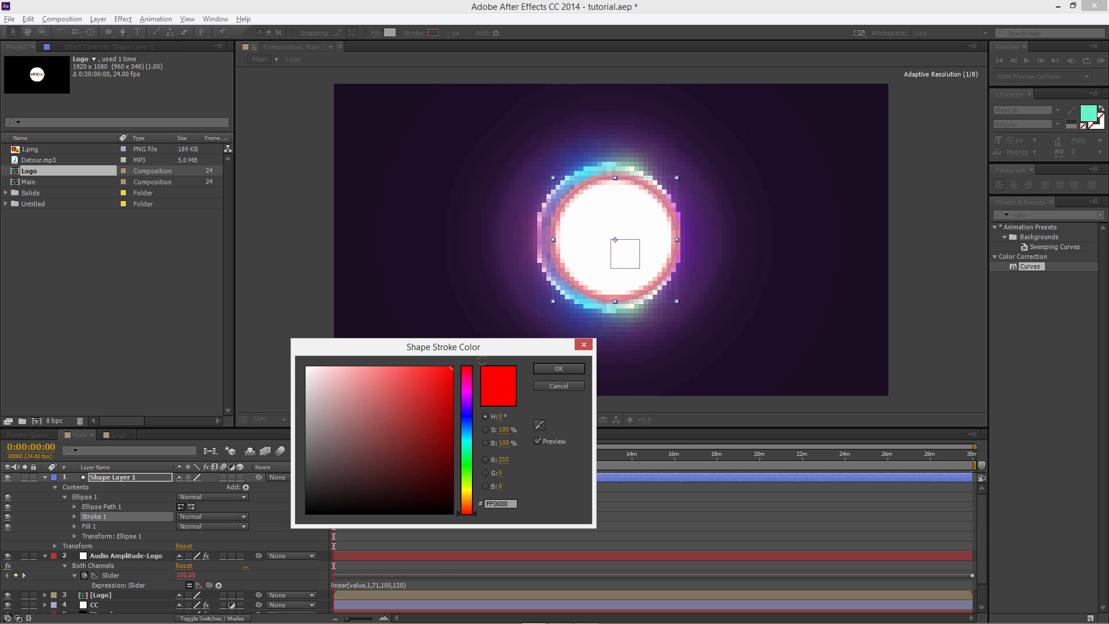
pyautogui.click(558, 368)
pyautogui.click(453, 33)
pyautogui.write('3')
pyautogui.press('Return')
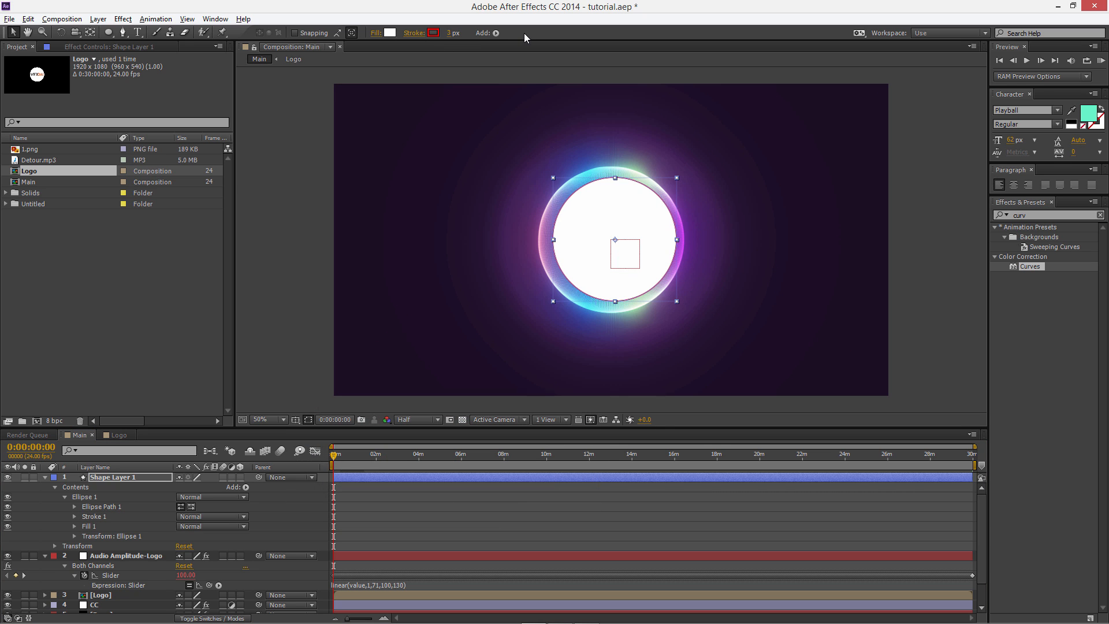
pyautogui.press('Return')
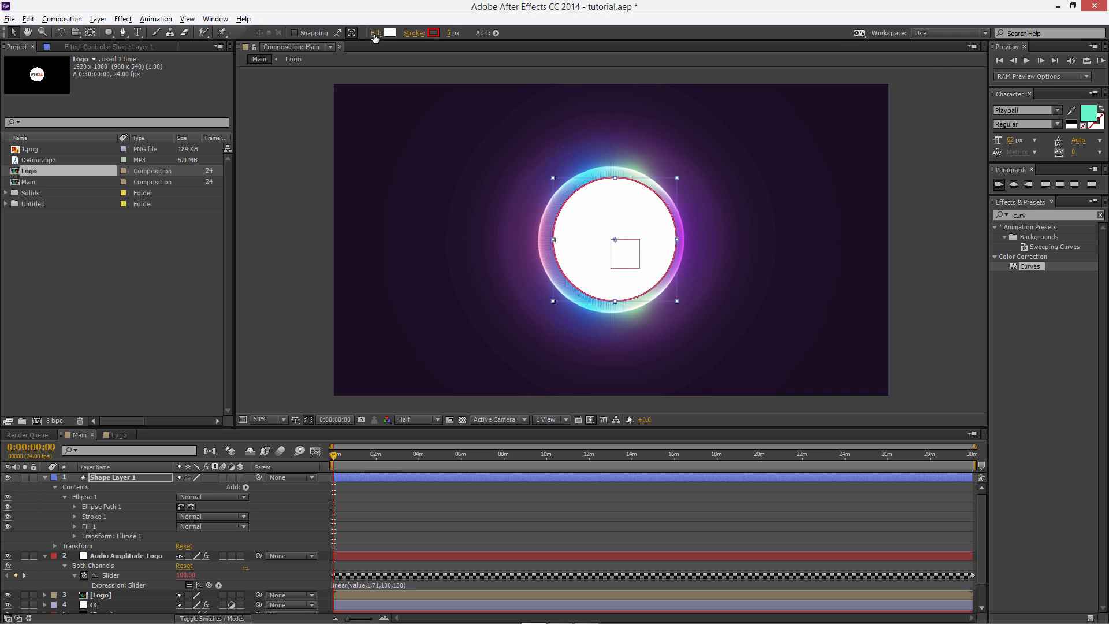
# - Set the fill of Shape Layer 1 to None
pyautogui.click(375, 33)
pyautogui.click(495, 263)
pyautogui.click(535, 330)
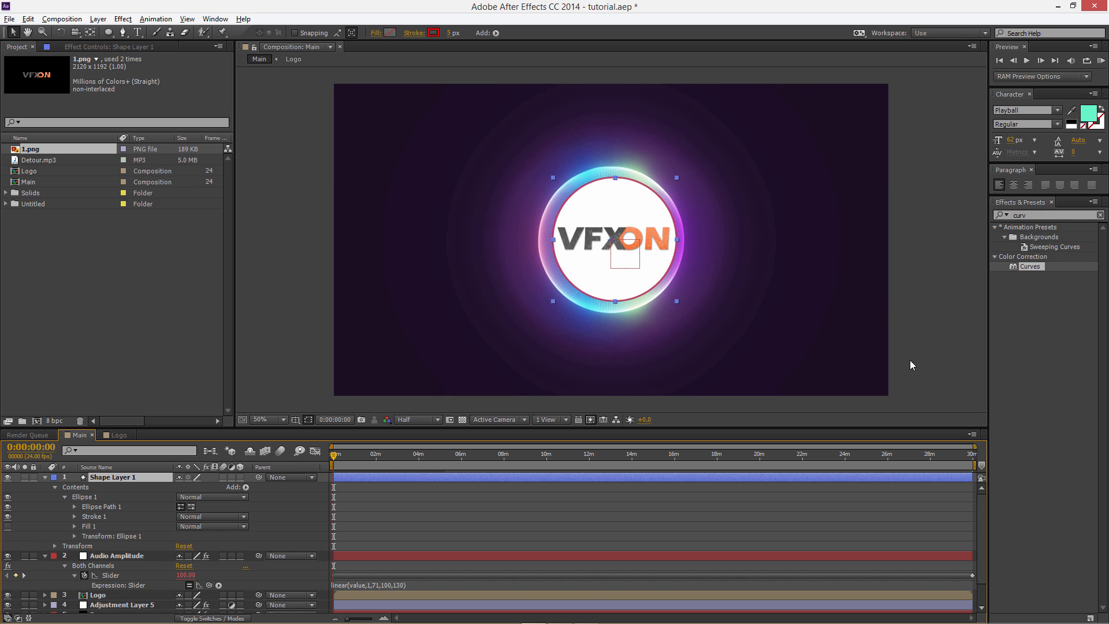
# - Find the Linear Wipe transition effect and apply it to Shape Layer 1
pyautogui.click(1008, 214)
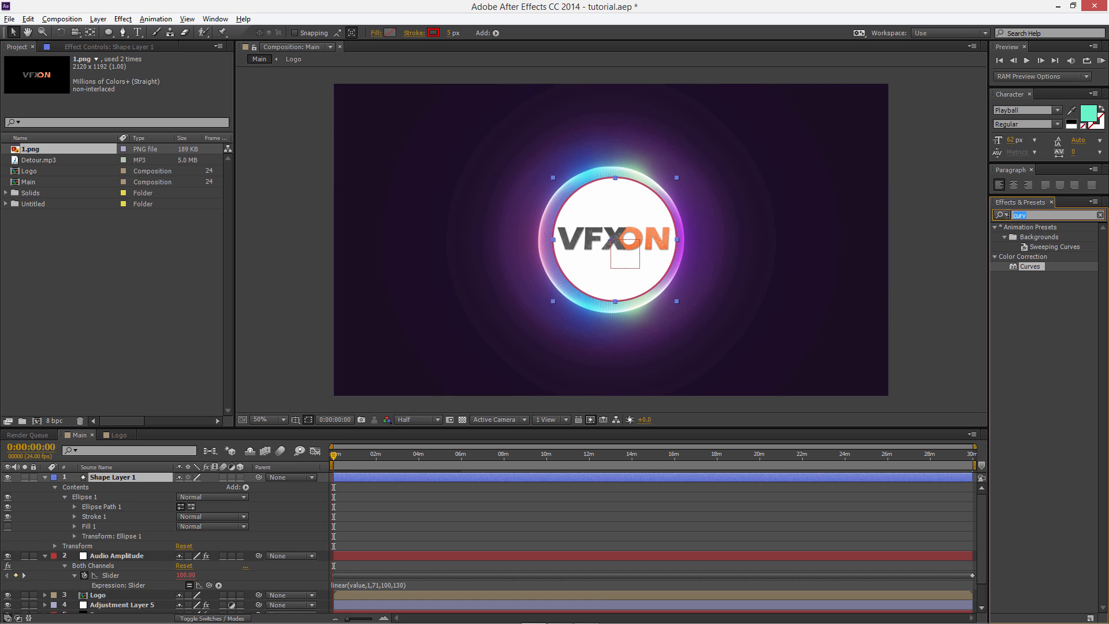
pyautogui.write('linear')
pyautogui.click(1051, 316)
pyautogui.moveTo(1050, 315)
pyautogui.mouseDown()
pyautogui.moveTo(144, 466)
pyautogui.moveTo(133, 479)
pyautogui.mouseUp()
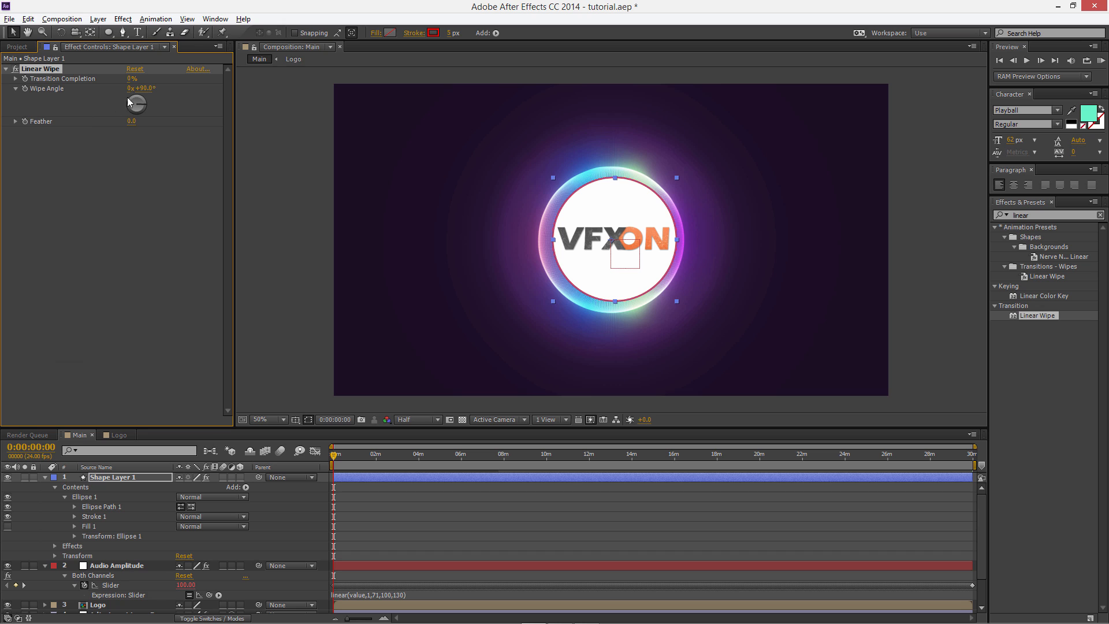
# - Set Shape Layer 1's Linear Wipe to 50% Transition Completion, 0° Wipe Angle and a Feather of 64
pyautogui.moveTo(130, 79); pyautogui.dragTo(150, 79)
pyautogui.click(120, 228)
pyautogui.moveTo(142, 88); pyautogui.dragTo(107, 97)
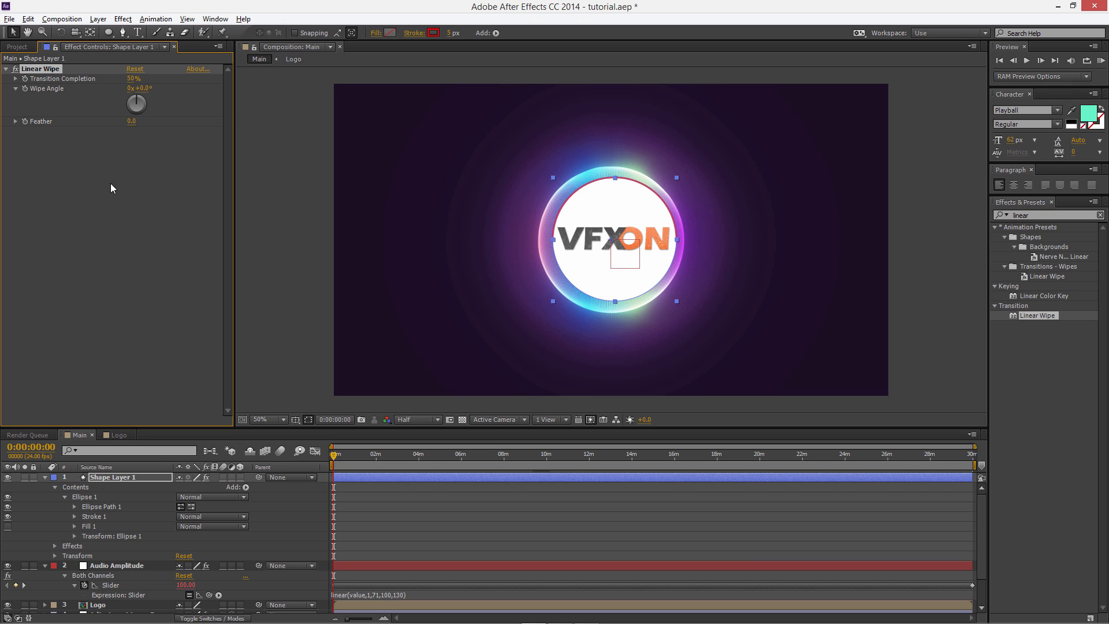
pyautogui.click(114, 481)
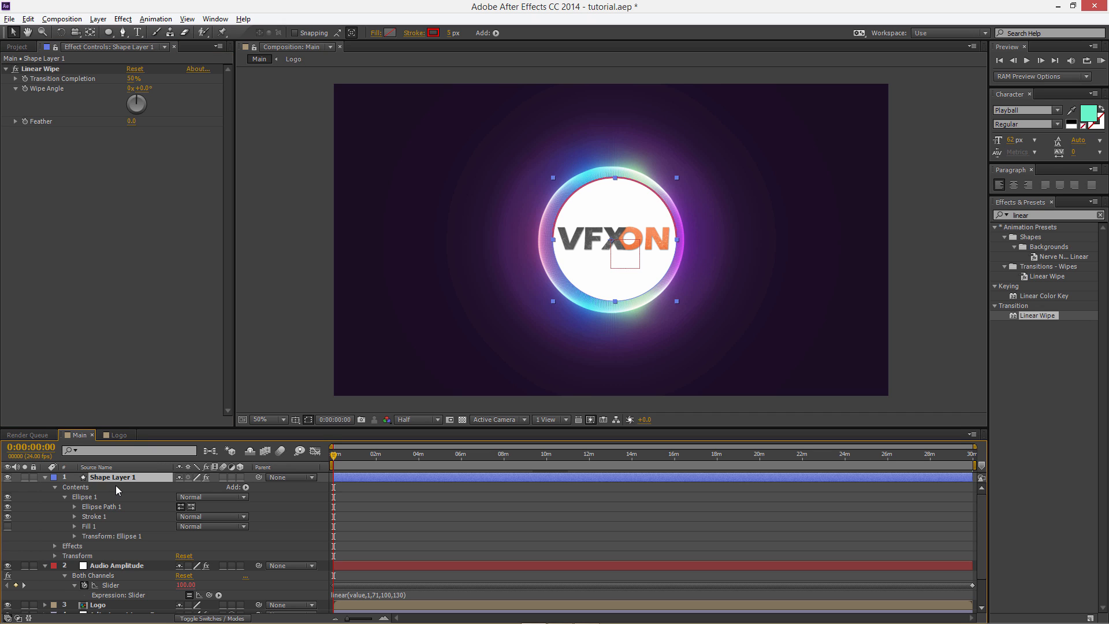
pyautogui.click(132, 122)
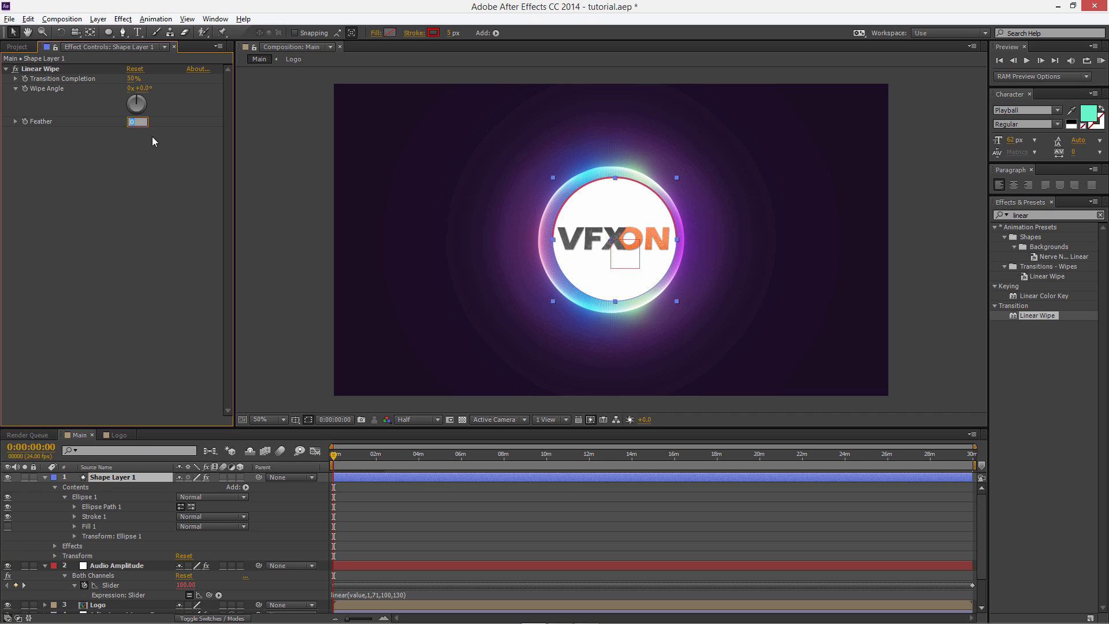
pyautogui.write('64')
pyautogui.press('Return')
# - Duplicate Shape Layer 1 and set the copy's Linear Wipe angle to 180°
pyautogui.press('.')
pyautogui.click(44, 477)
pyautogui.hotkey('ctrl', 'd')
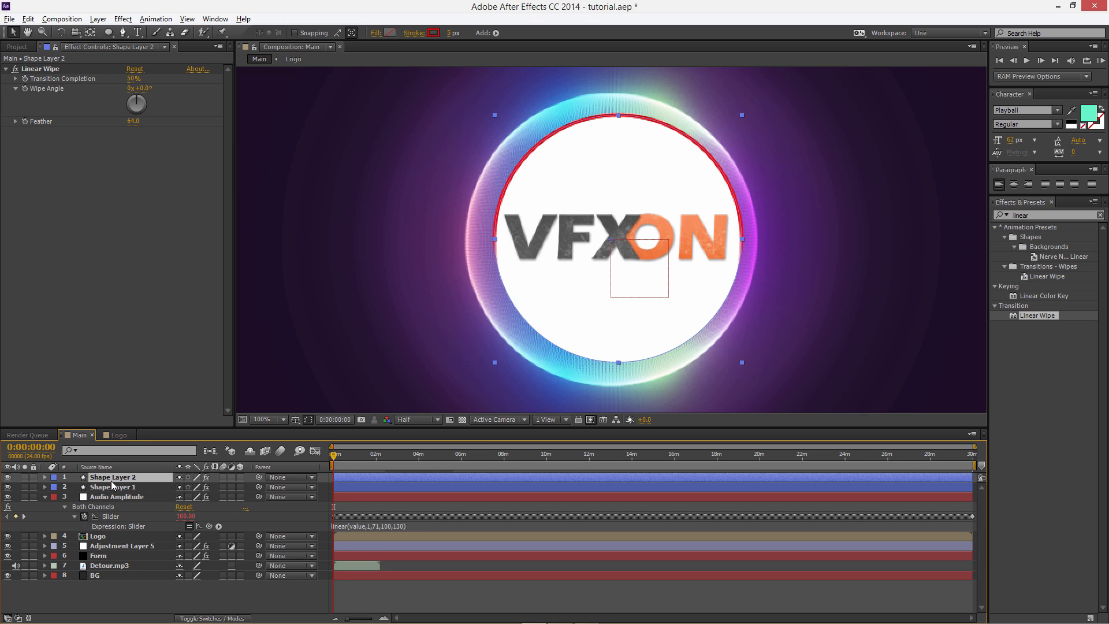
pyautogui.click(143, 89)
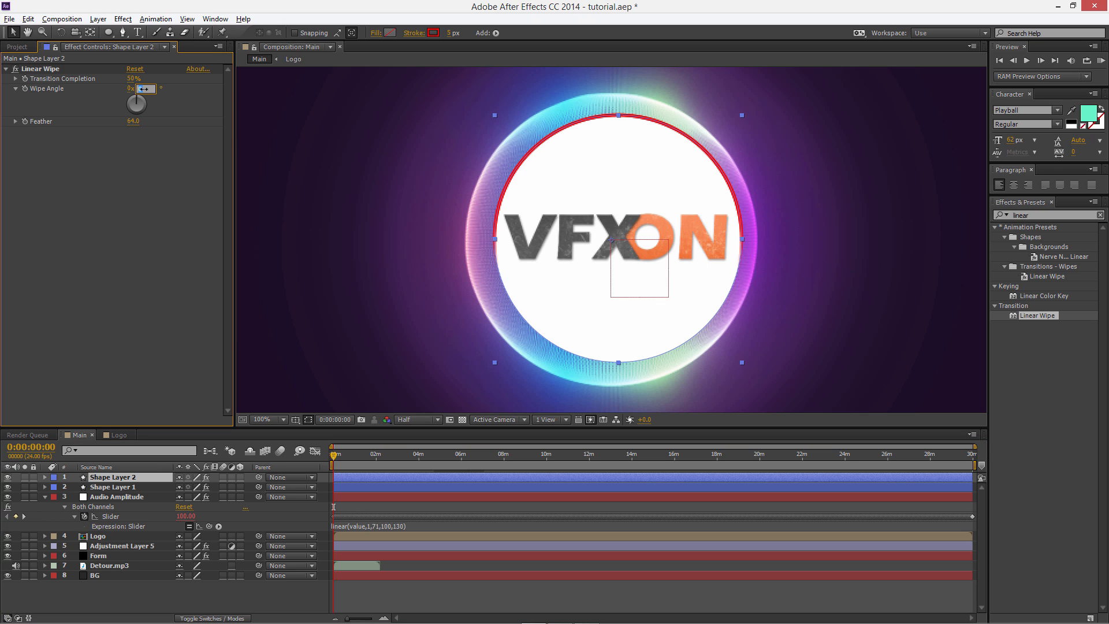
pyautogui.write('180')
pyautogui.press('Return')
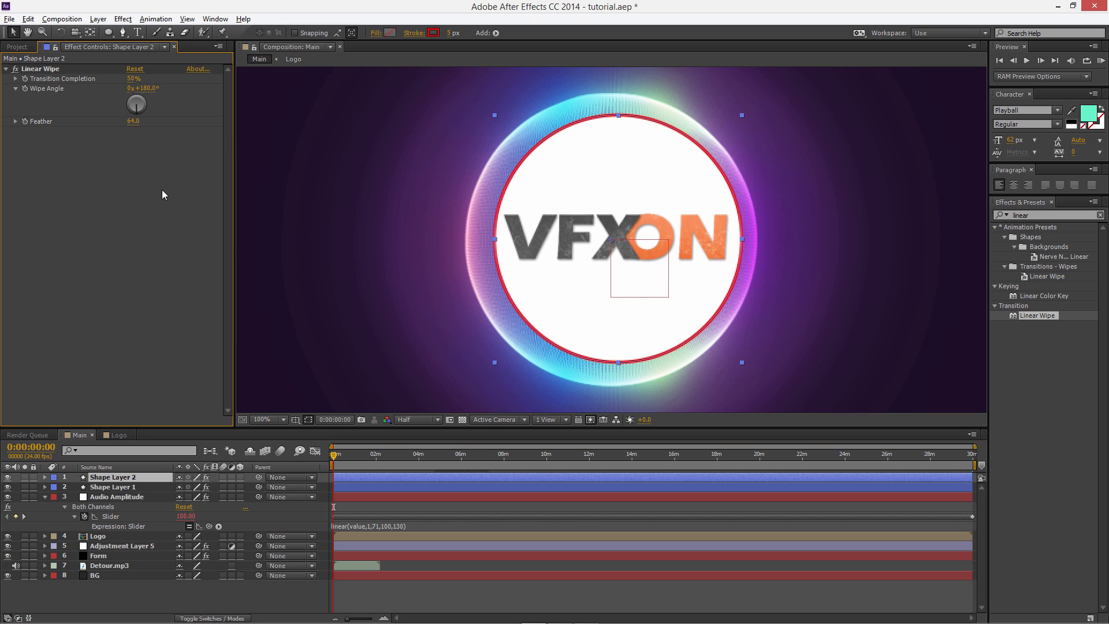
# - Try a Linear Wipe Transition Completion of 40% on Shape Layer 2
pyautogui.click(130, 80)
pyautogui.write('40')
pyautogui.press('Return')
# - Try Linear Wipe Transition Completion values of 40% and 30% on Shape Layer 1
pyautogui.click(121, 493)
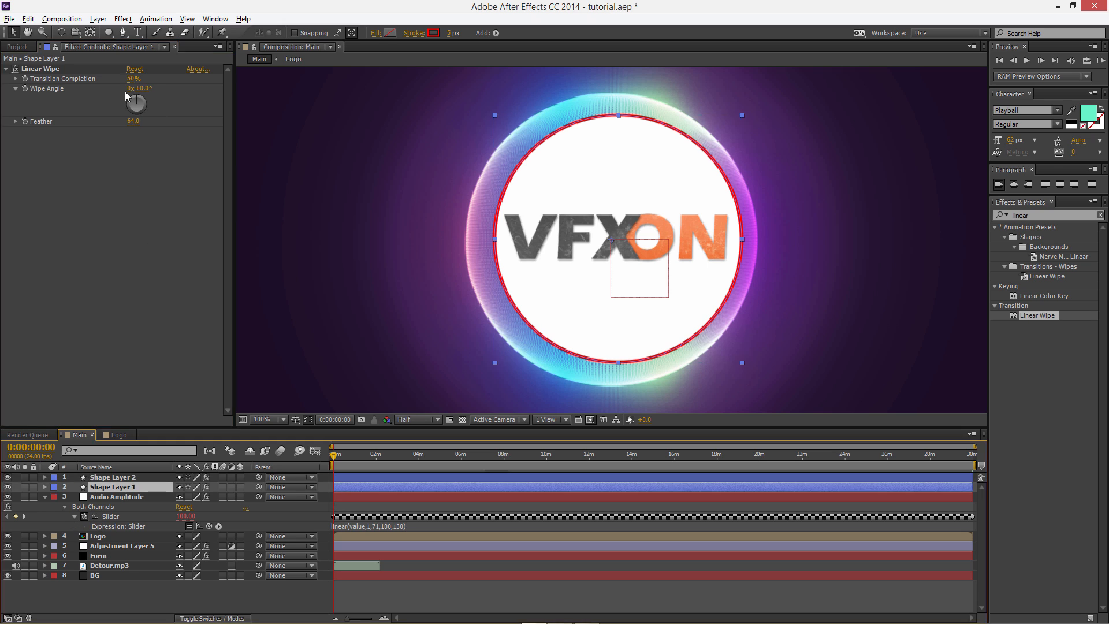
pyautogui.click(134, 79)
pyautogui.click(123, 264)
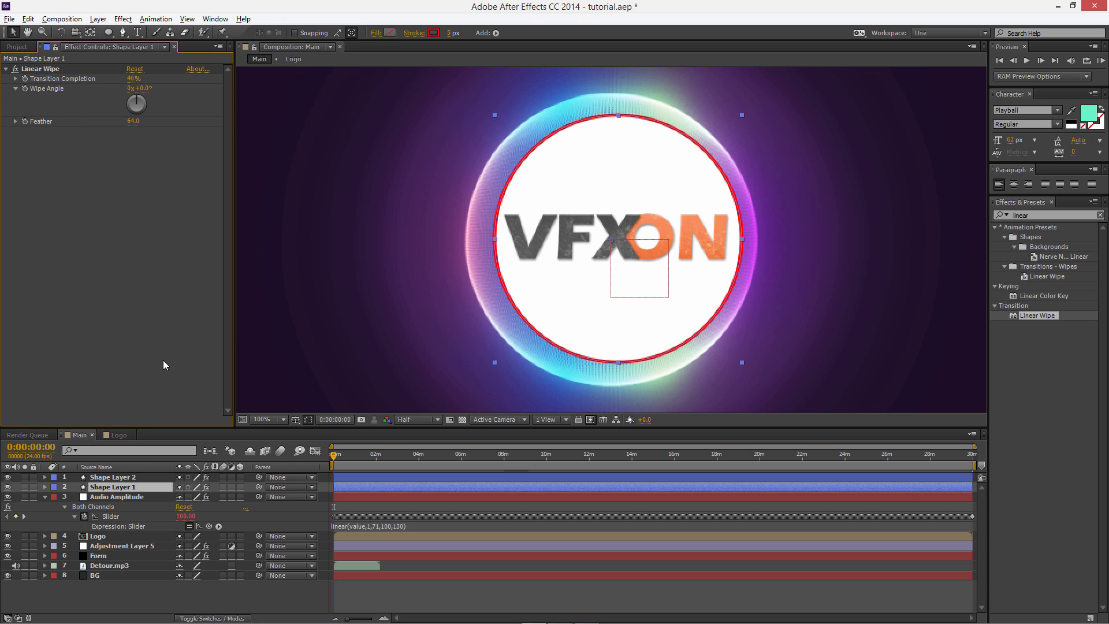
pyautogui.click(130, 79)
pyautogui.write('30')
pyautogui.click(151, 225)
pyautogui.moveTo(131, 78)
pyautogui.mouseDown()
pyautogui.moveTo(156, 84)
pyautogui.moveTo(108, 80)
pyautogui.moveTo(124, 78)
pyautogui.mouseUp()
# - Hide Shape Layer 2 and set Shape Layer 1's Linear Wipe Transition Completion to 60%
pyautogui.click(8, 477)
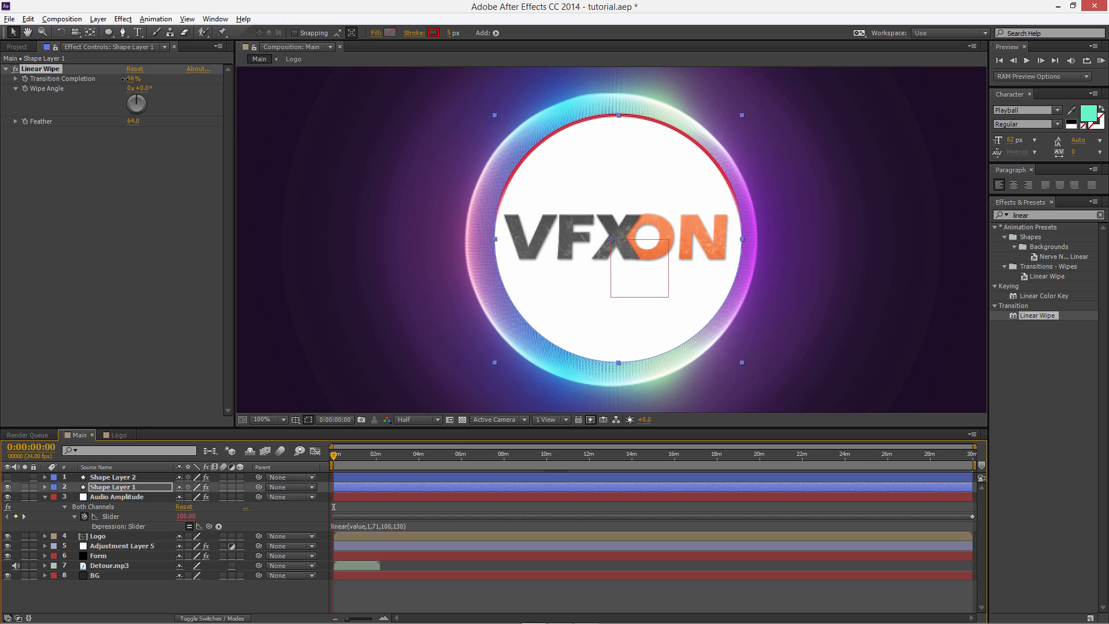
pyautogui.click(133, 79)
pyautogui.write('60')
pyautogui.press('Return')
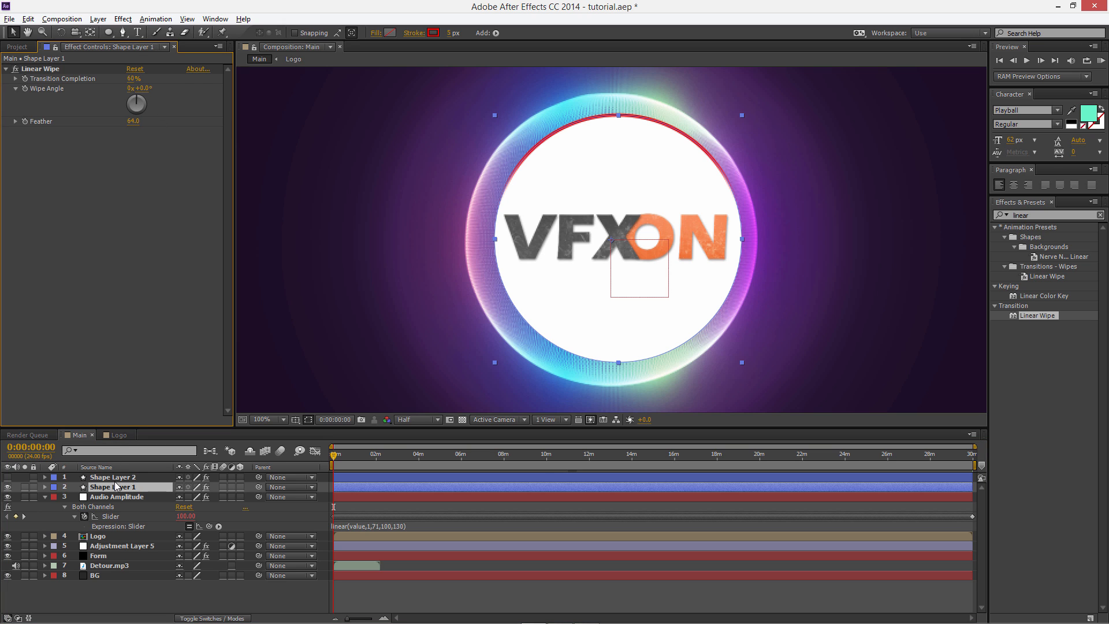
# - Set Shape Layer 2's Linear Wipe Transition Completion to 60% and make the layer visible again
pyautogui.hotkey('ctrl', 'Up')
pyautogui.click(133, 79)
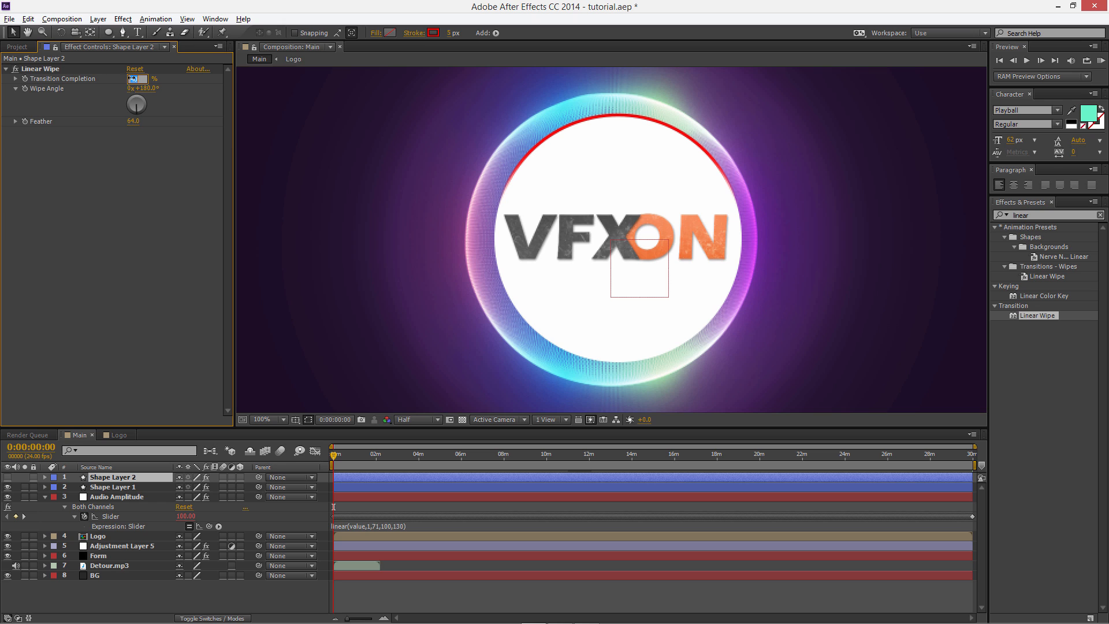
pyautogui.write('60')
pyautogui.press('Return')
pyautogui.click(8, 477)
# - Enable Wipe Angle keyframing at 0:00:00:00 for the Linear Wipe on both Shape Layer 1 and Shape Layer 2
pyautogui.click(214, 486)
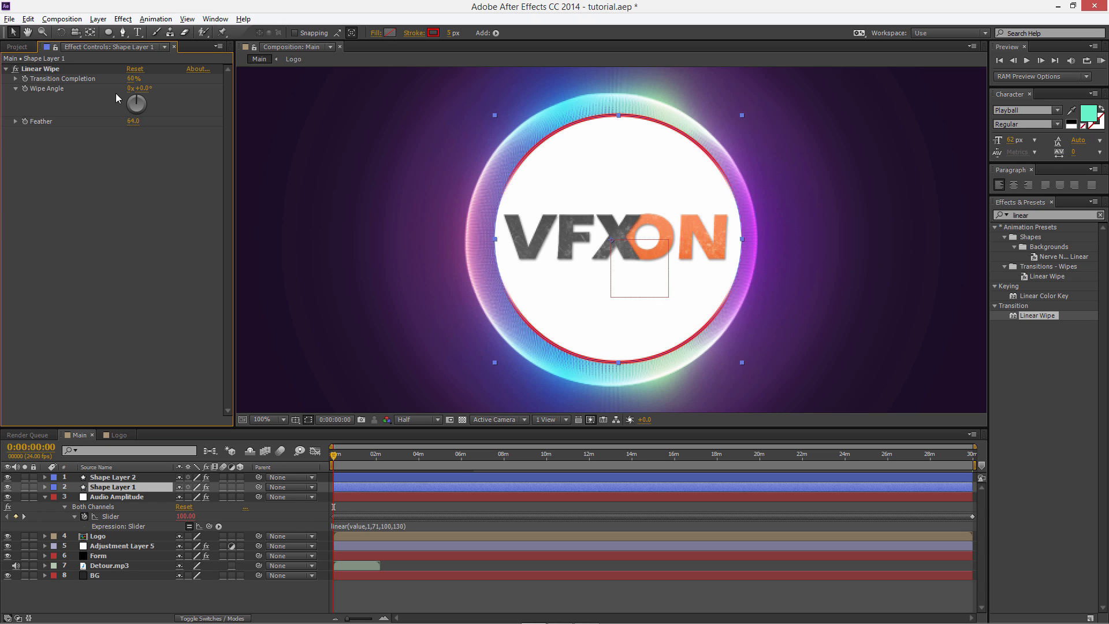
pyautogui.click(24, 89)
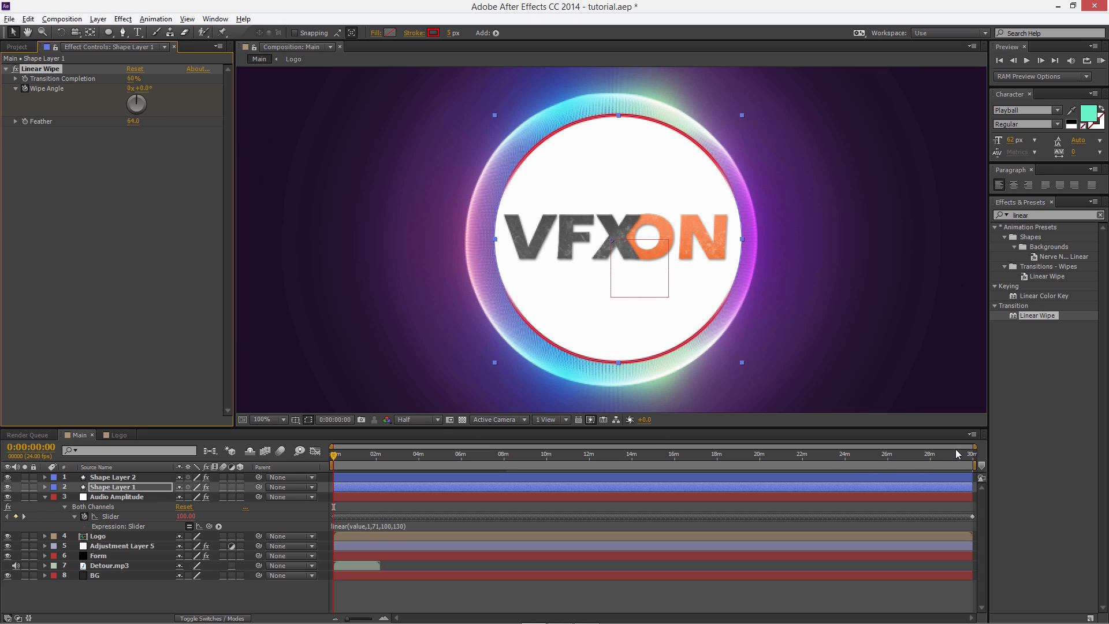
pyautogui.click(967, 461)
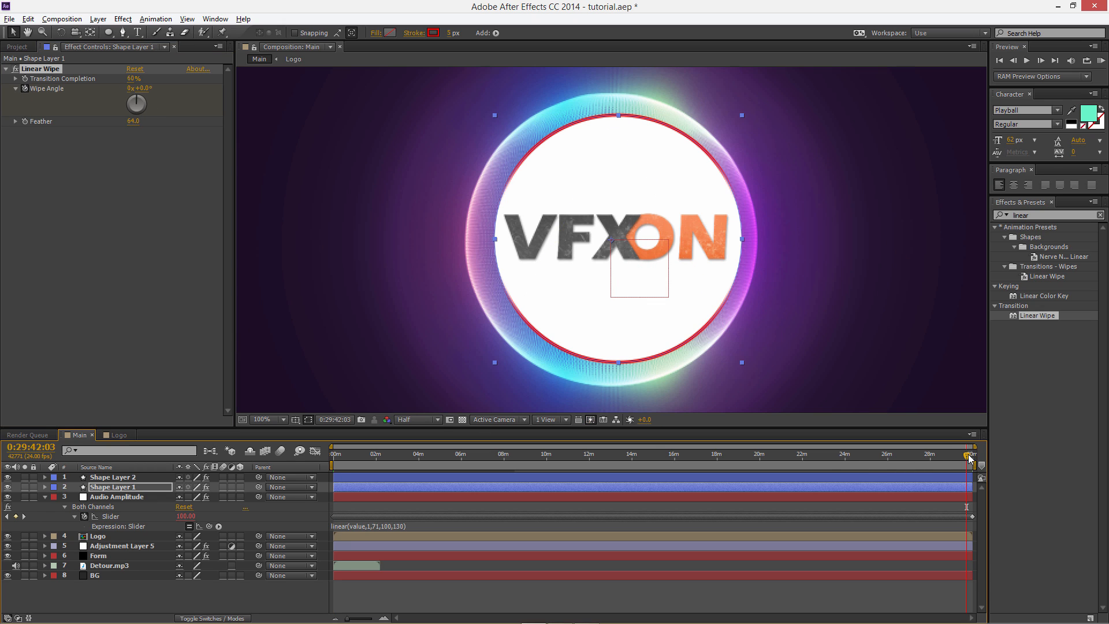
pyautogui.moveTo(975, 461); pyautogui.dragTo(982, 456)
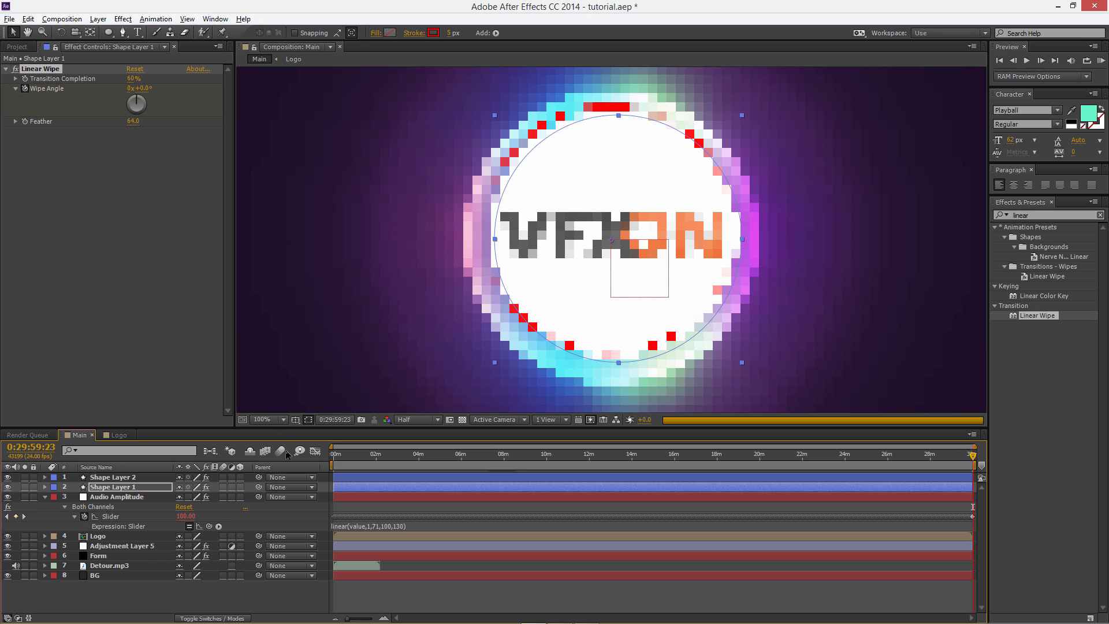
pyautogui.click(334, 461)
pyautogui.click(134, 478)
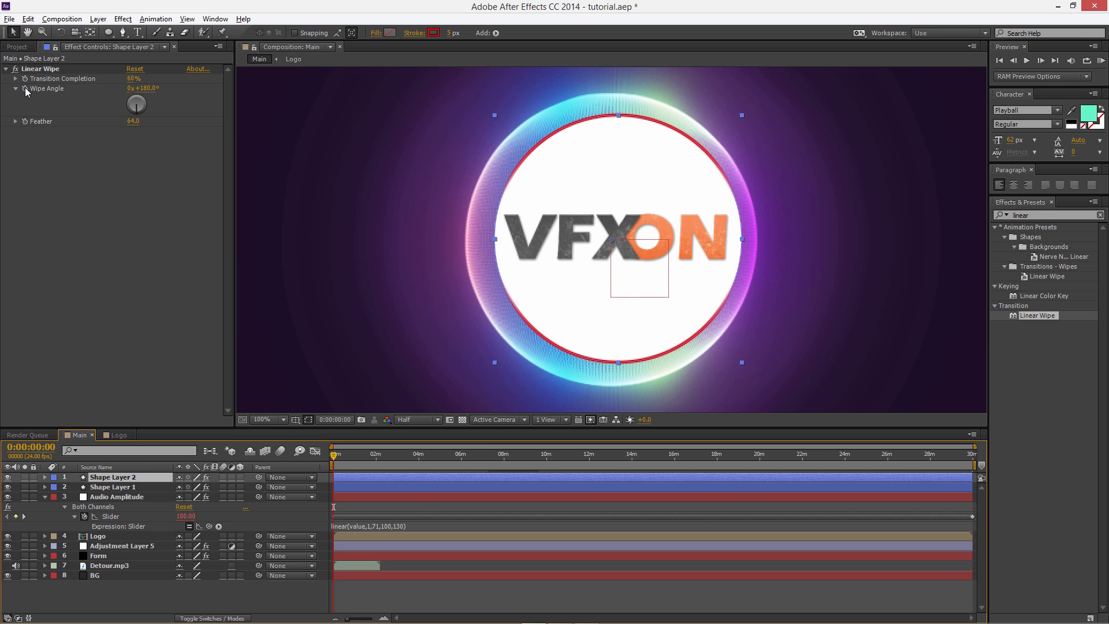
pyautogui.click(25, 89)
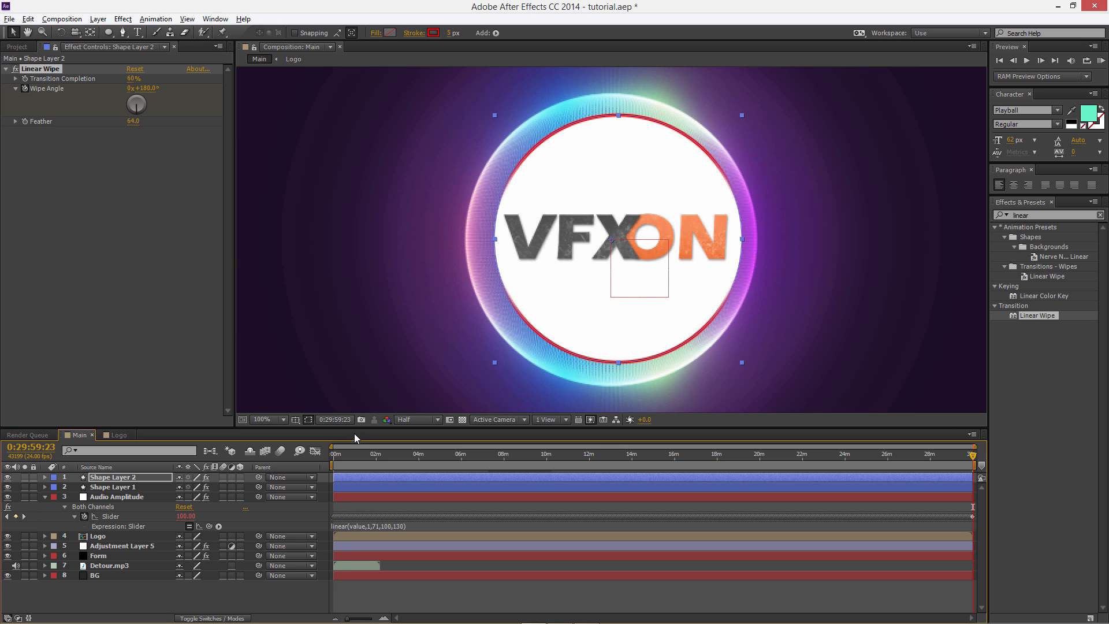
# - Set Shape Layer 1's Wipe Angle to 3x+0° at 0:29:59:23
pyautogui.click(138, 487)
pyautogui.moveTo(142, 88); pyautogui.dragTo(700, 97)
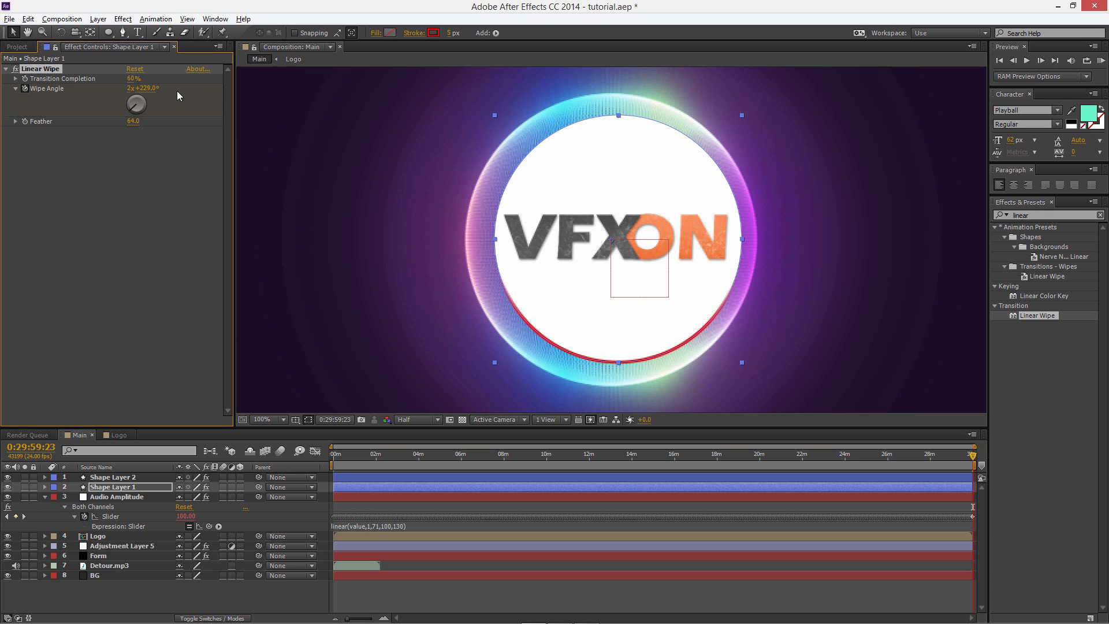
pyautogui.click(149, 89)
pyautogui.click(128, 89)
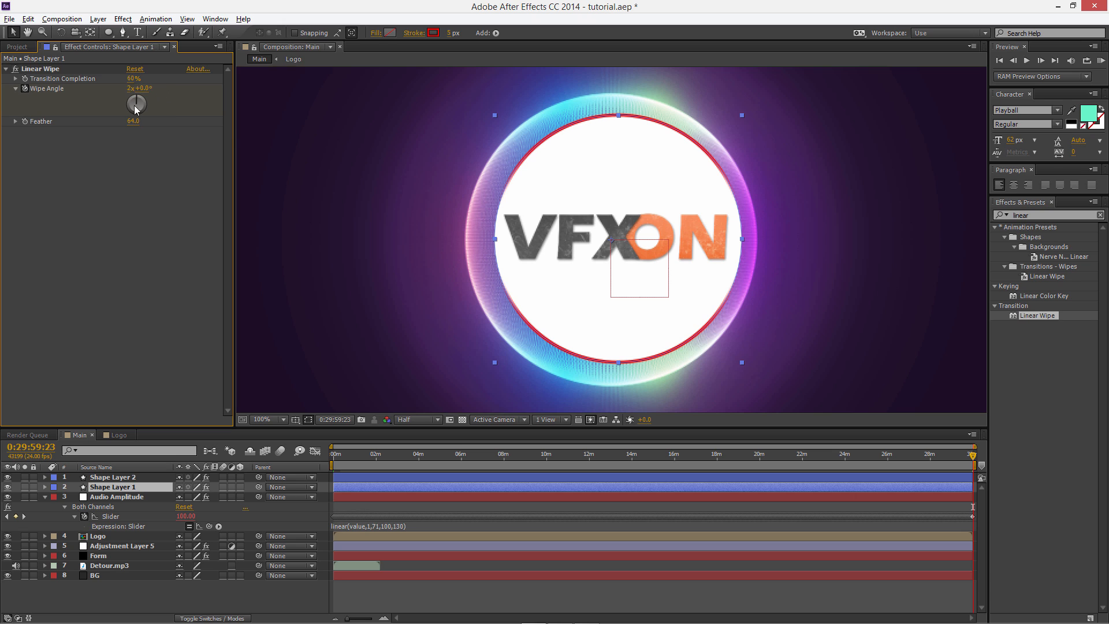
pyautogui.write('3')
pyautogui.click(166, 227)
# - Set Shape Layer 2's Wipe Angle to 3x+180° at 0:29:59:23
pyautogui.click(136, 480)
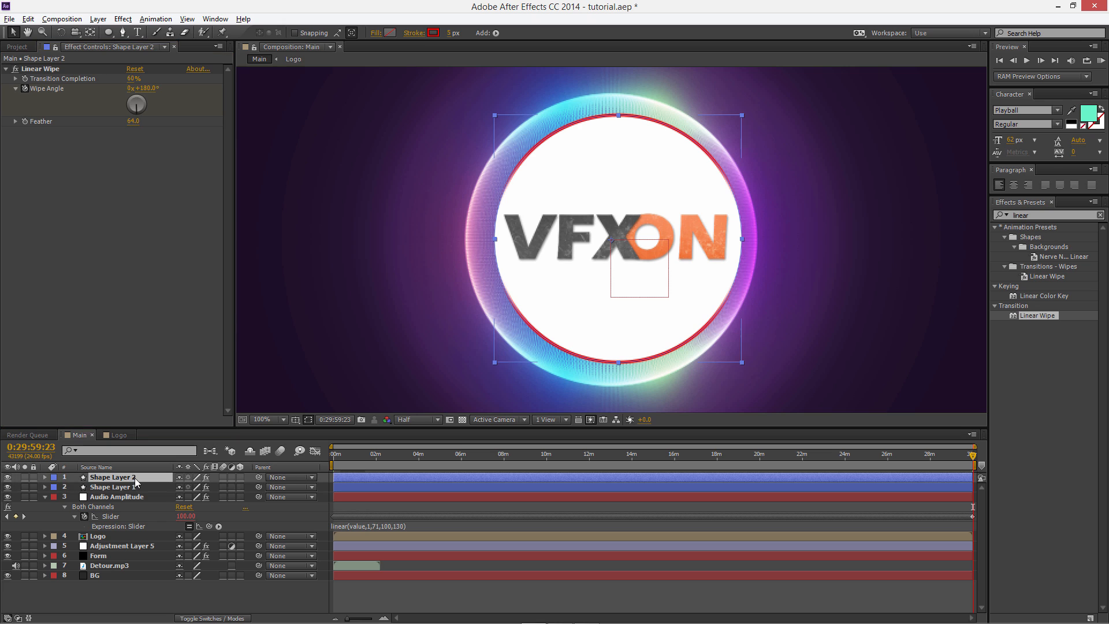
pyautogui.click(131, 88)
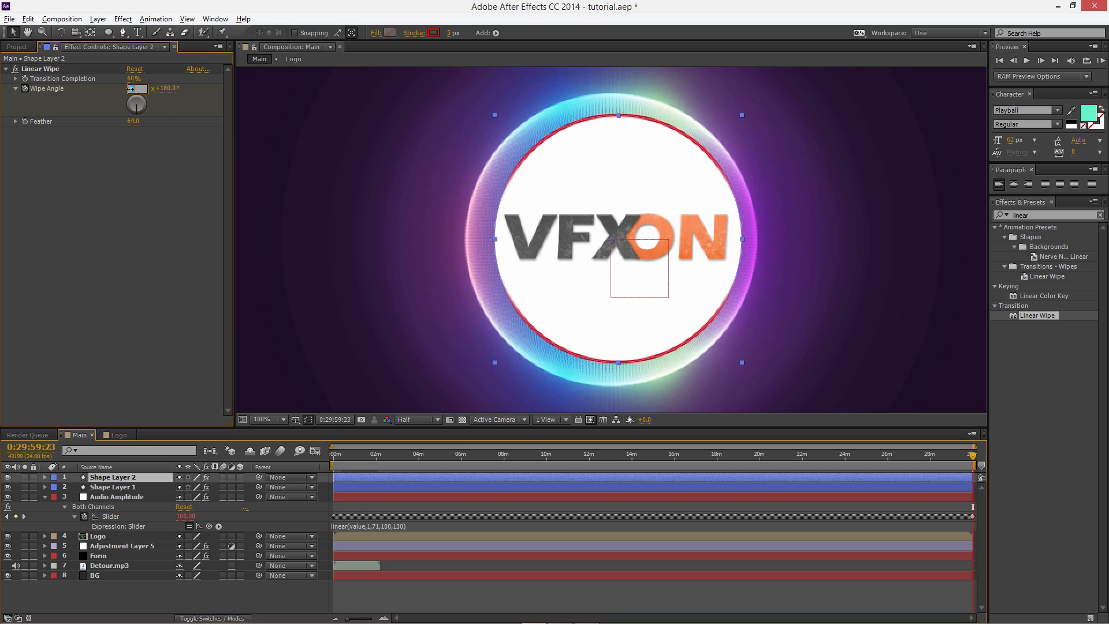
pyautogui.click(153, 264)
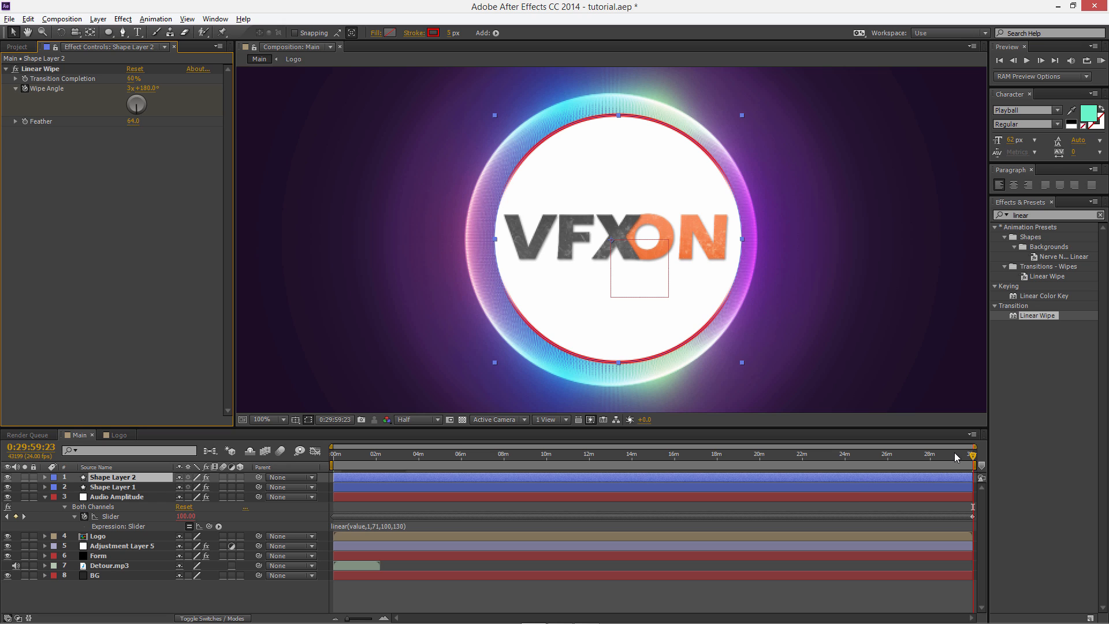
# - Check the wipe at 0:07:28:19 and set Shape Layer 1's Linear Wipe Transition Completion to 54%
pyautogui.moveTo(545, 458); pyautogui.dragTo(493, 454)
pyautogui.click(108, 493)
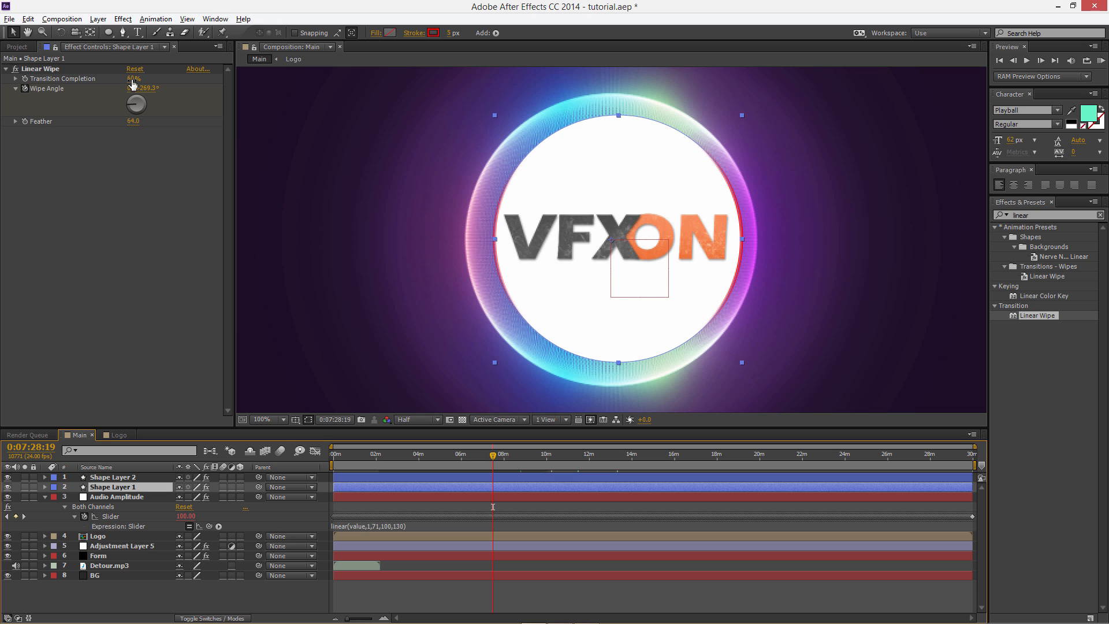
pyautogui.click(17, 73)
pyautogui.click(16, 70)
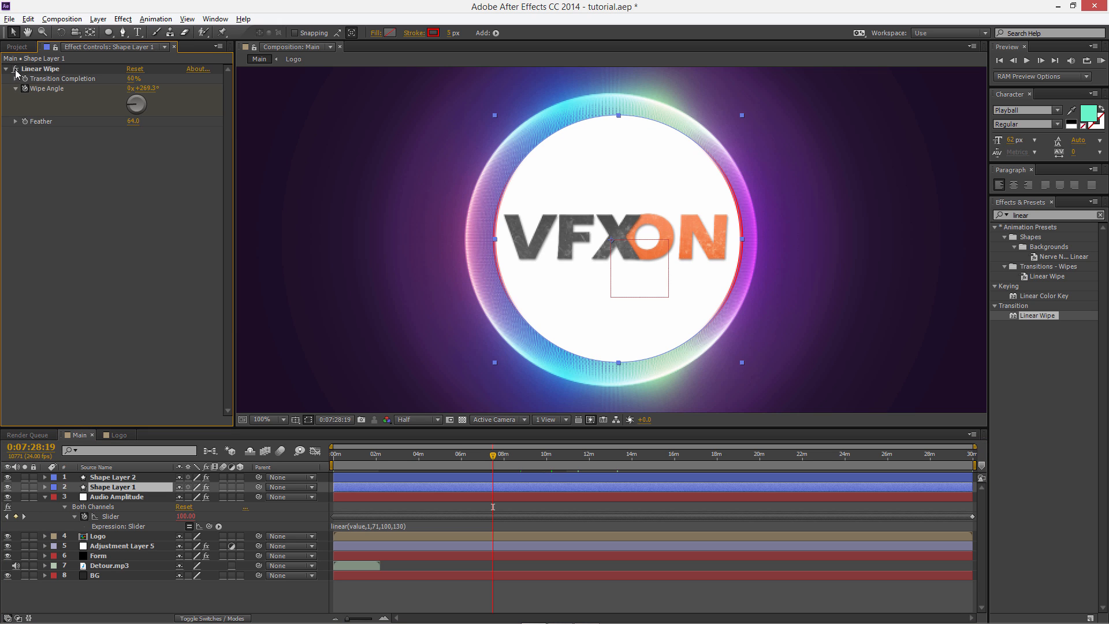
pyautogui.moveTo(132, 79); pyautogui.dragTo(120, 78)
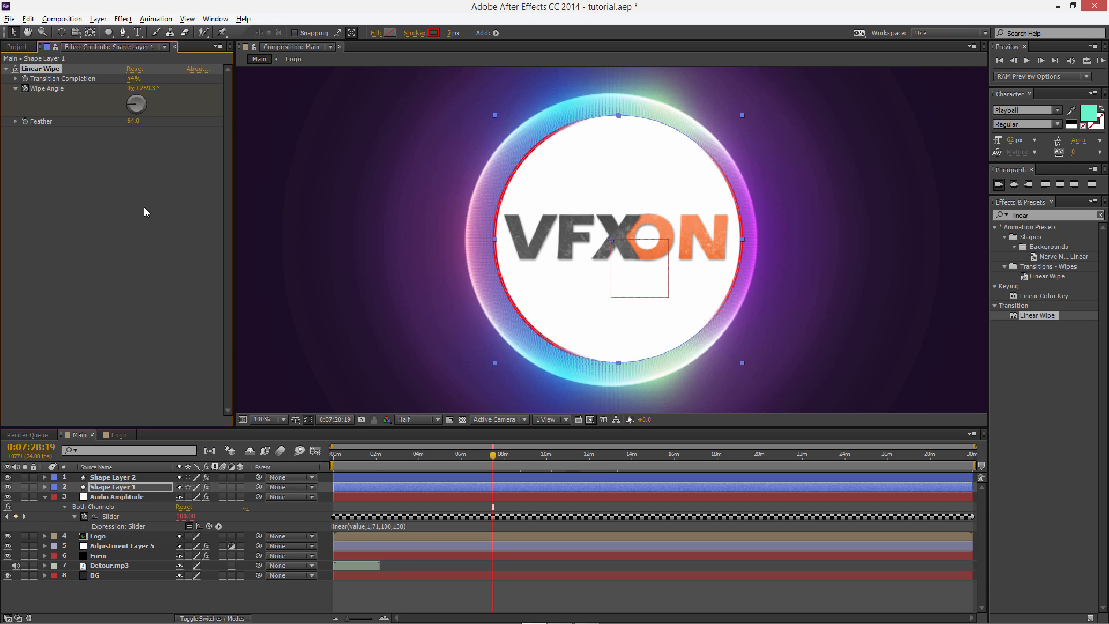
pyautogui.hotkey('ctrl', 'Up')
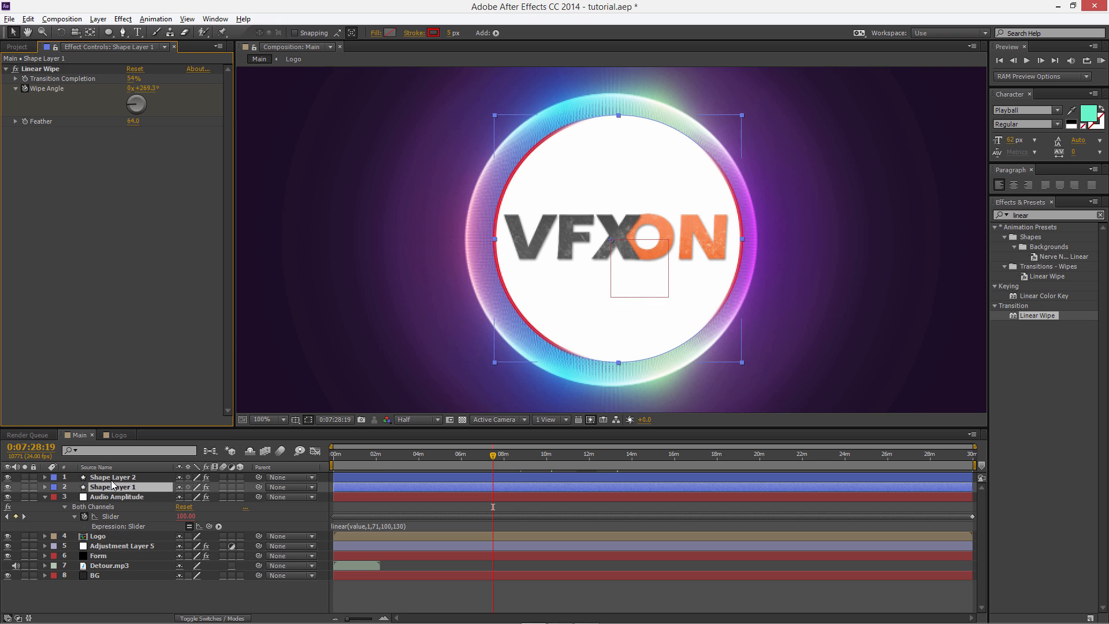
# - Set Shape Layer 2's Linear Wipe Transition Completion to 54%
pyautogui.click(131, 78)
pyautogui.write('54')
pyautogui.click(172, 224)
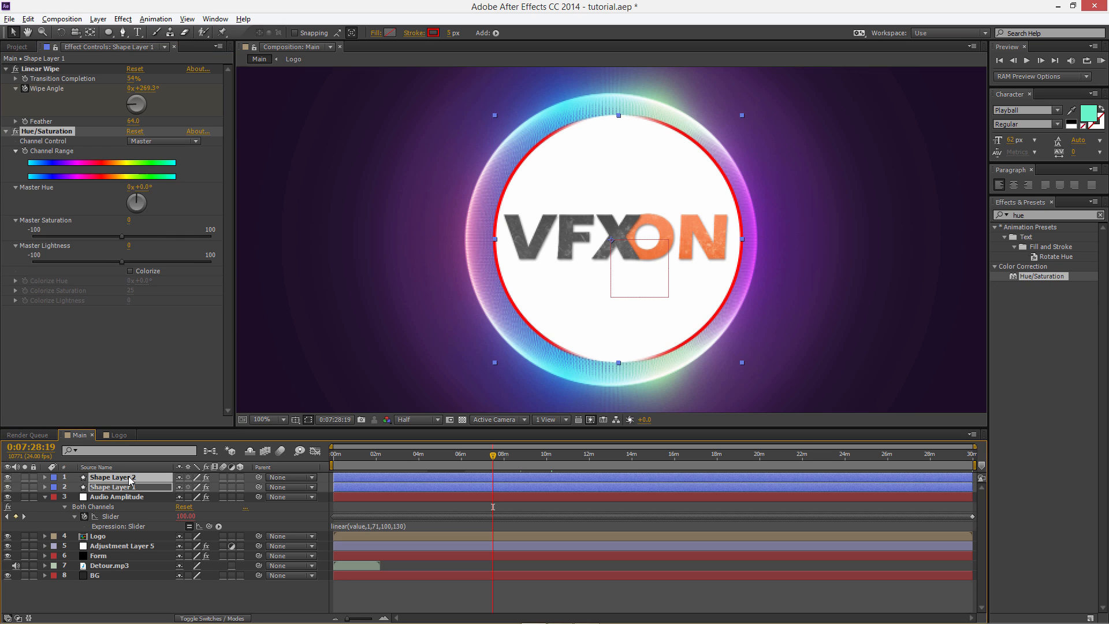
# - Pre-compose Shape Layer 1 and Shape Layer 2 as "Spining-Thingy", moving all attributes into the new composition
pyautogui.rightClick(130, 479)
pyautogui.click(161, 435)
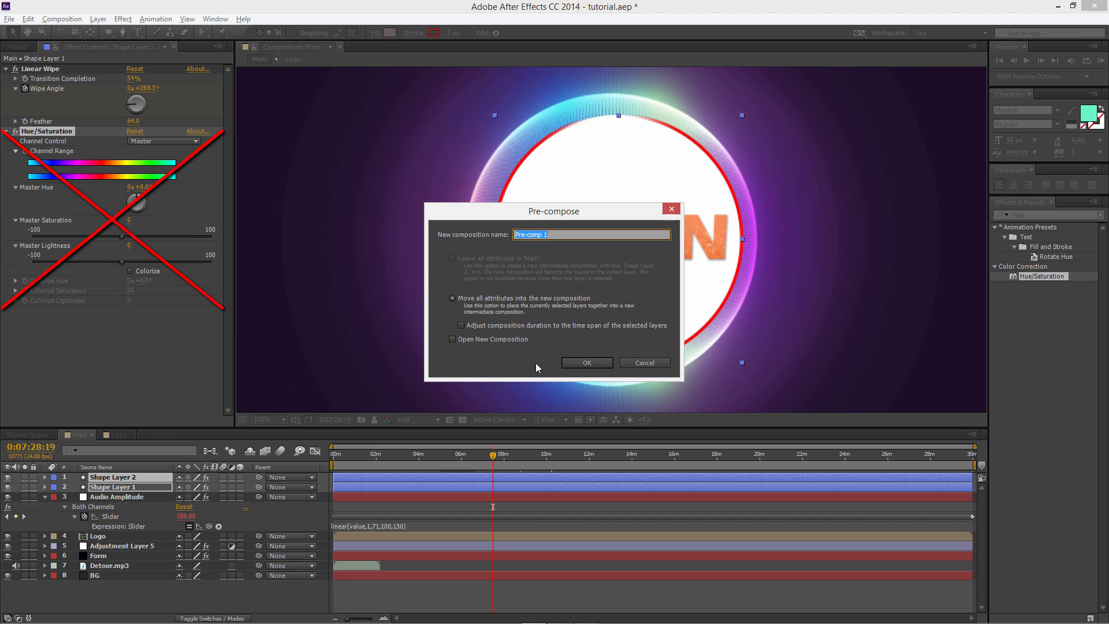
pyautogui.write('Spining-Thingy')
pyautogui.press('Return')
# - Convert the Detour.mp3 audio to keyframes from 0:00:00:00, making a second Audio Amplitude layer
pyautogui.press('Home')
pyautogui.click(119, 556)
pyautogui.rightClick(119, 558)
pyautogui.moveTo(254, 276)
pyautogui.click(325, 279)
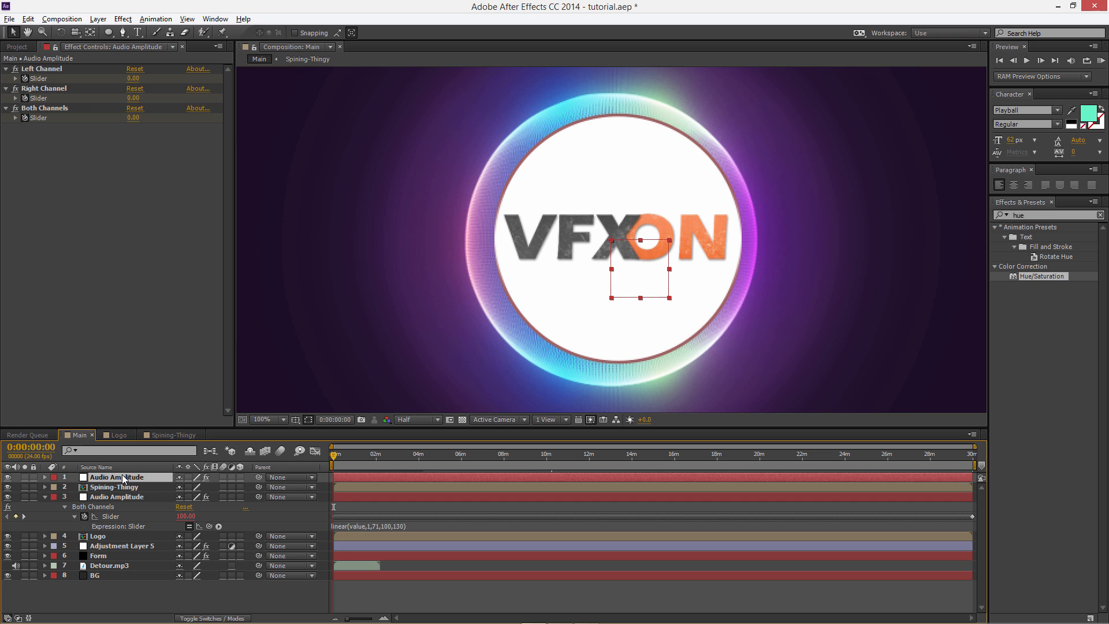
# - Delete the Left Channel and Right Channel effects from the new Audio Amplitude layer
pyautogui.press('u')
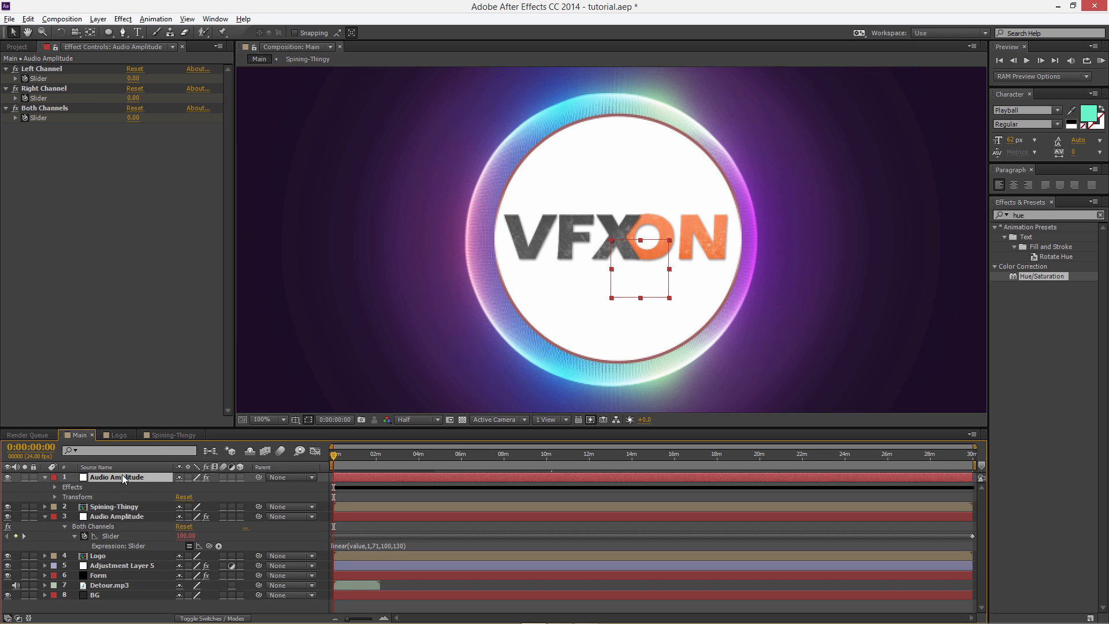
pyautogui.click(93, 487)
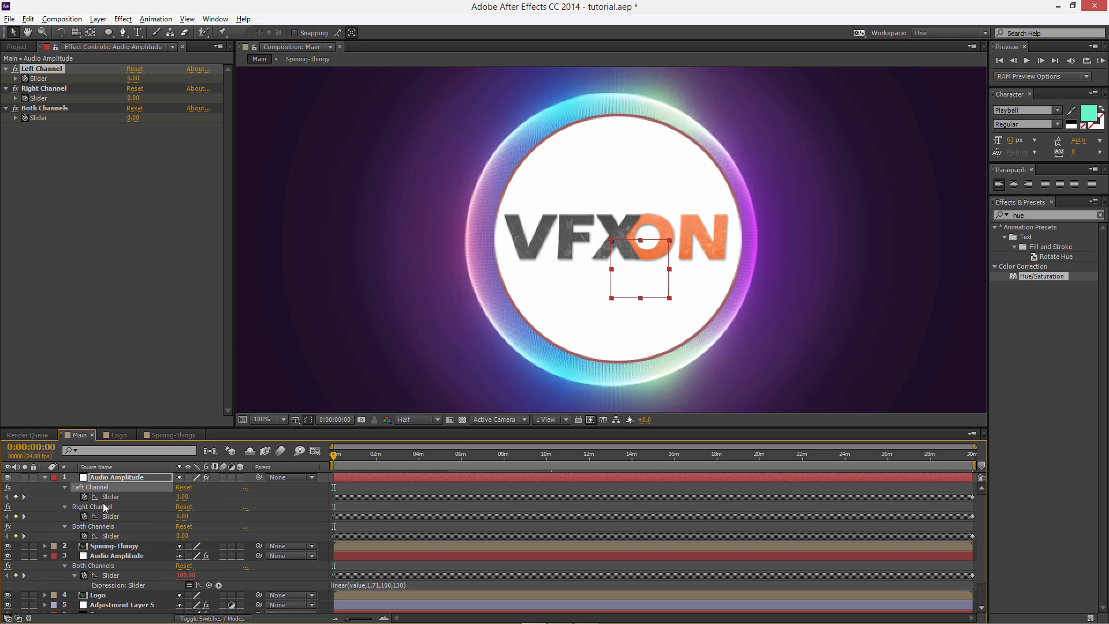
pyautogui.keyDown('ctrl'); pyautogui.click(104, 508); pyautogui.keyUp('ctrl')
pyautogui.press('Delete')
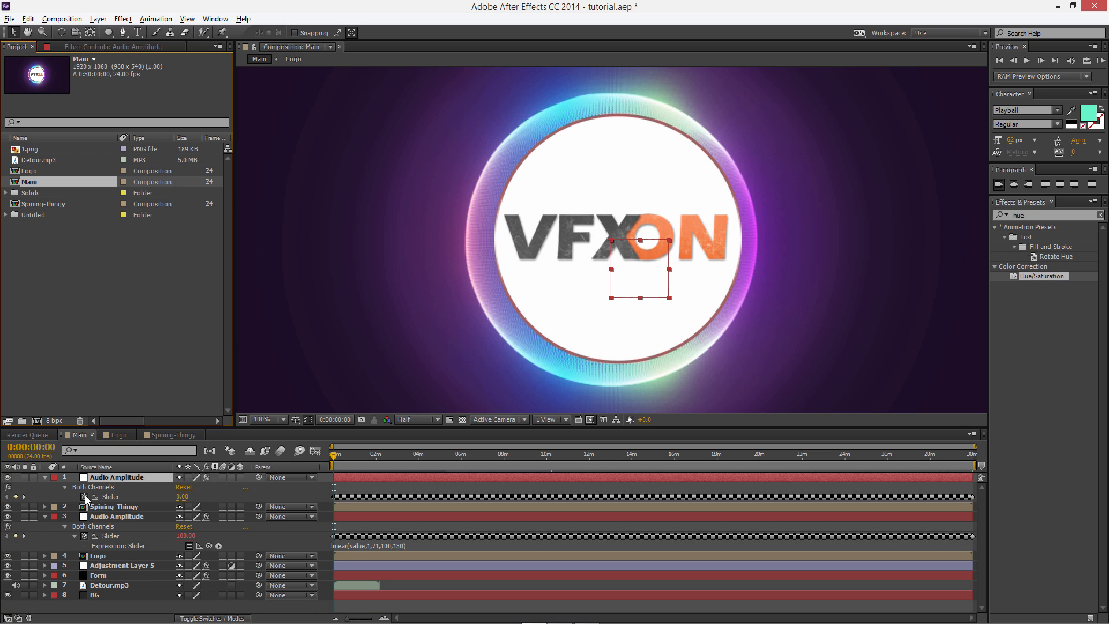
# - Add the expression linear(value,1,71,180,360) to the Both Channels Slider of the new Audio Amplitude layer
pyautogui.keyDown('alt'); pyautogui.click(84, 496); pyautogui.keyUp('alt')
pyautogui.write('li')
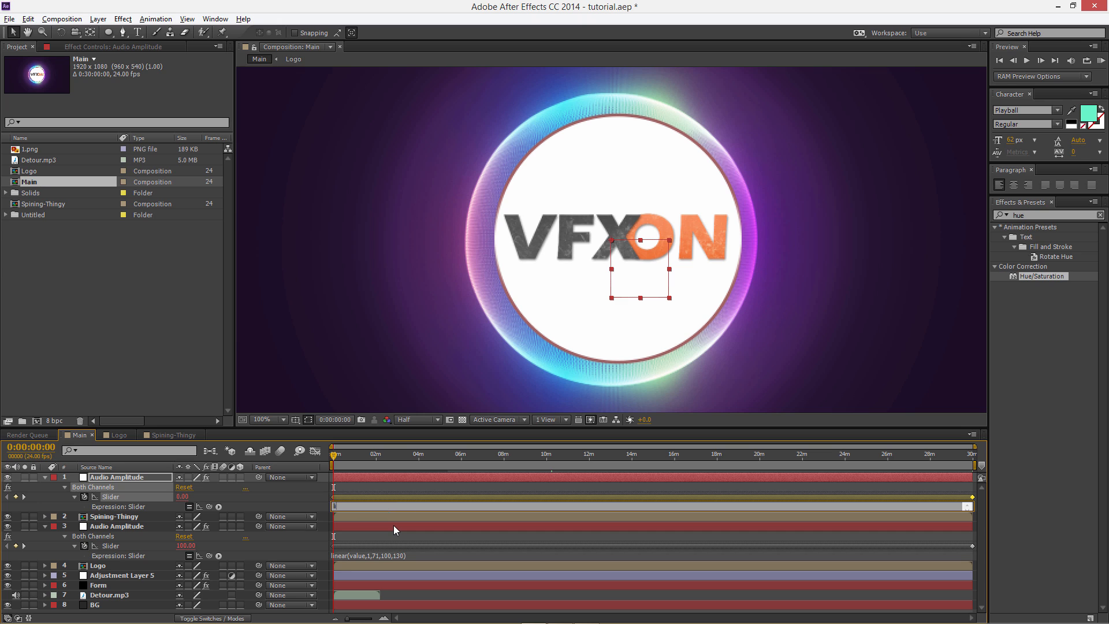
pyautogui.write('near(value,1,71,1')
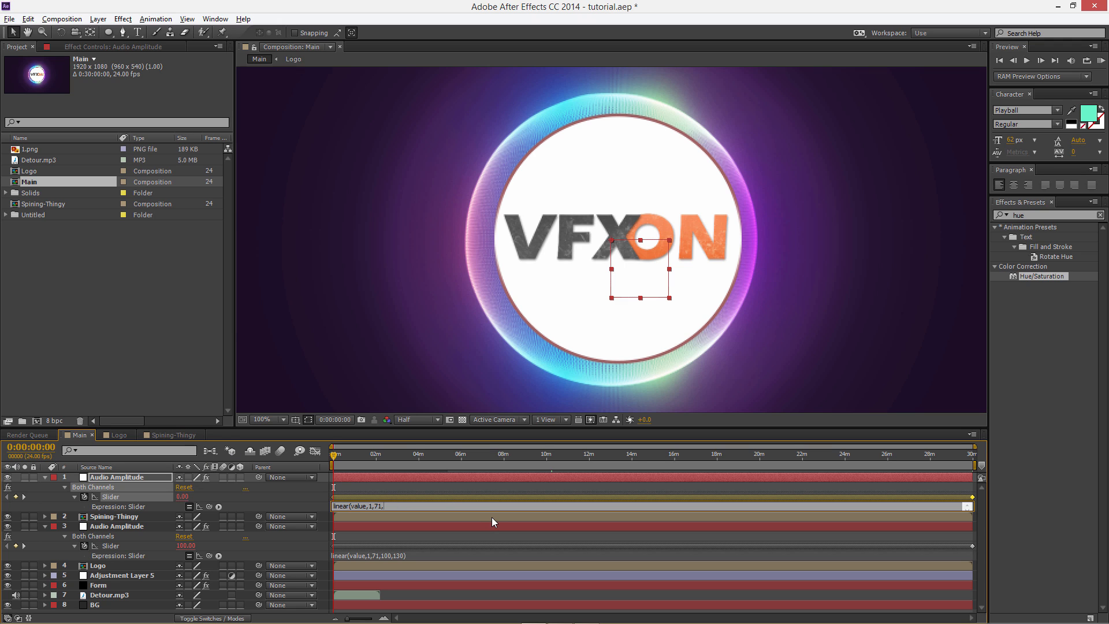
pyautogui.write('80,360')
pyautogui.click(511, 487)
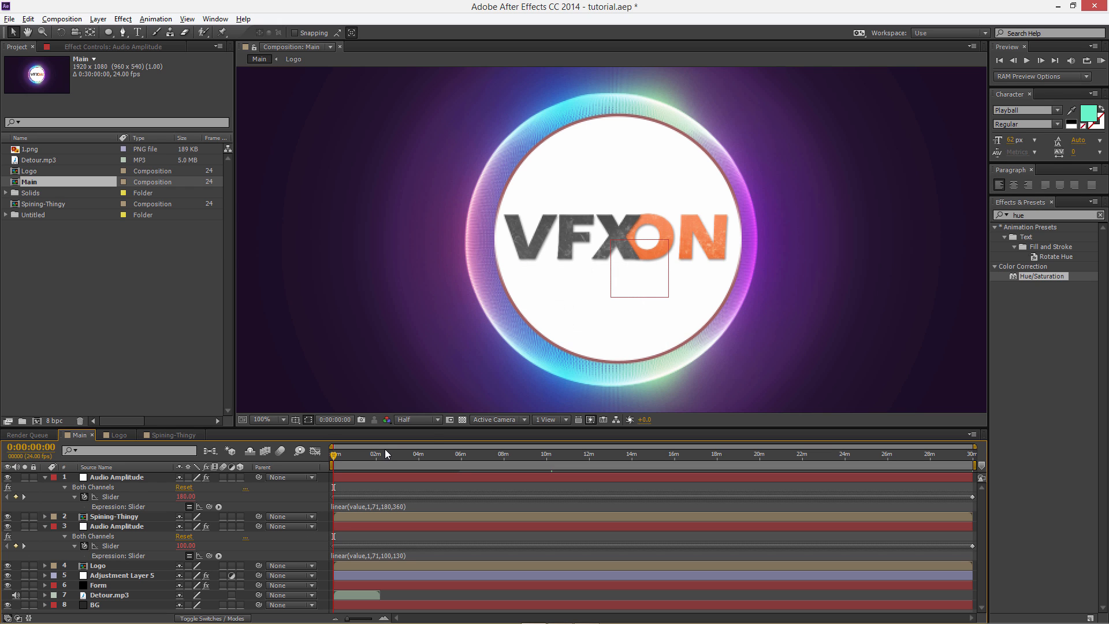
# - In the Spining-Thingy composition, set Shape Layer 1's Colorize Hue to 0x+180°
pyautogui.click(168, 434)
pyautogui.click(143, 281)
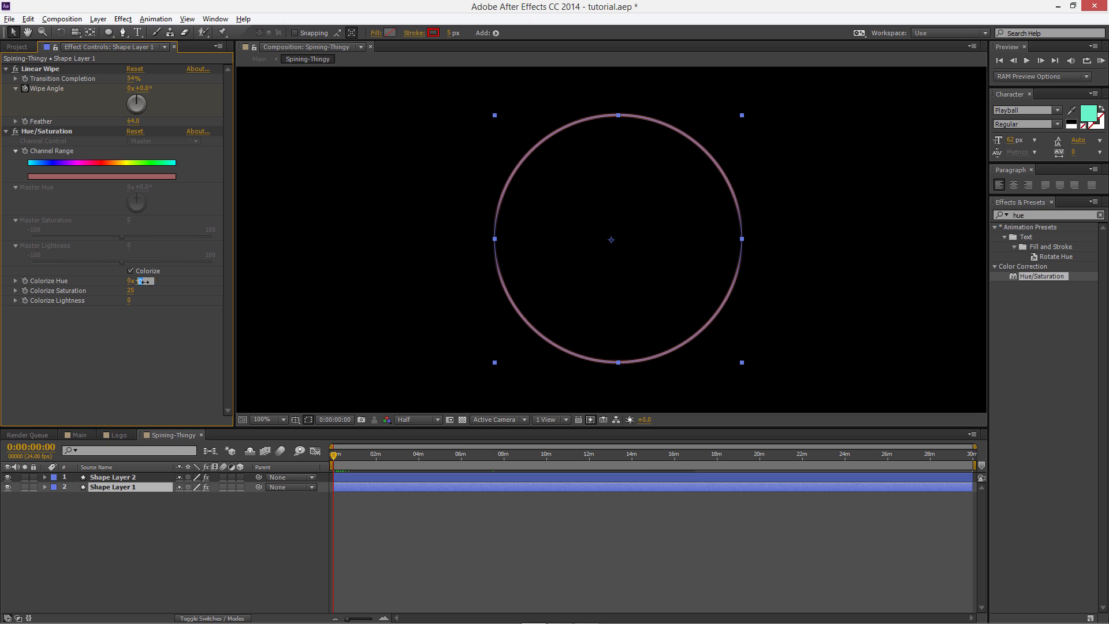
pyautogui.write('180')
pyautogui.press('Return')
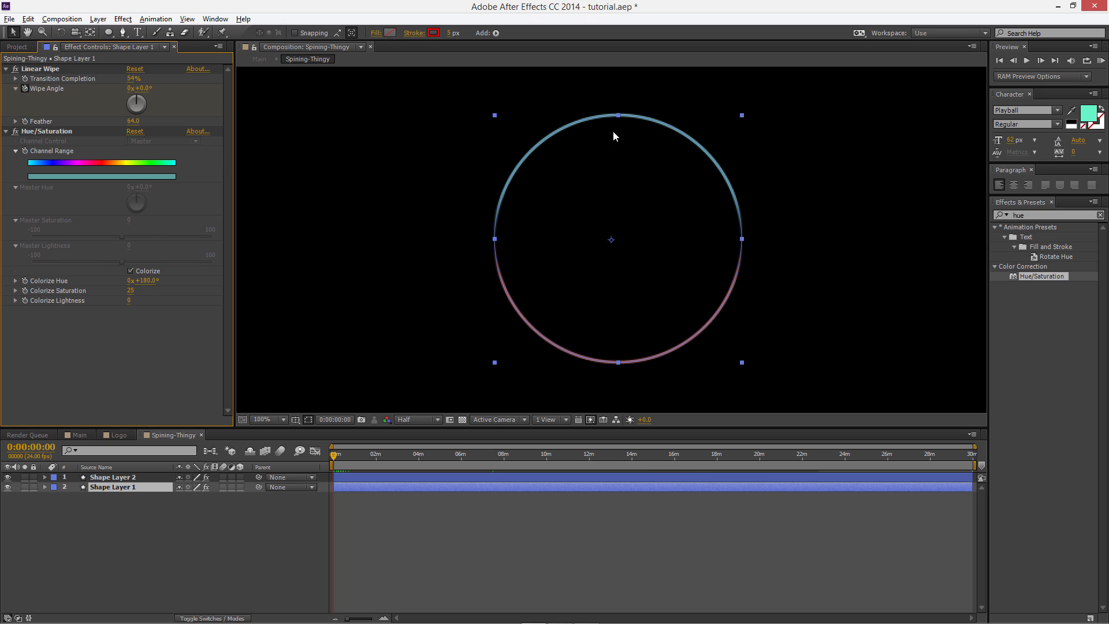
# - Try a Colorize Hue of 360° on Shape Layer 1 and undo it
pyautogui.click(145, 281)
pyautogui.write('360')
pyautogui.press('Return')
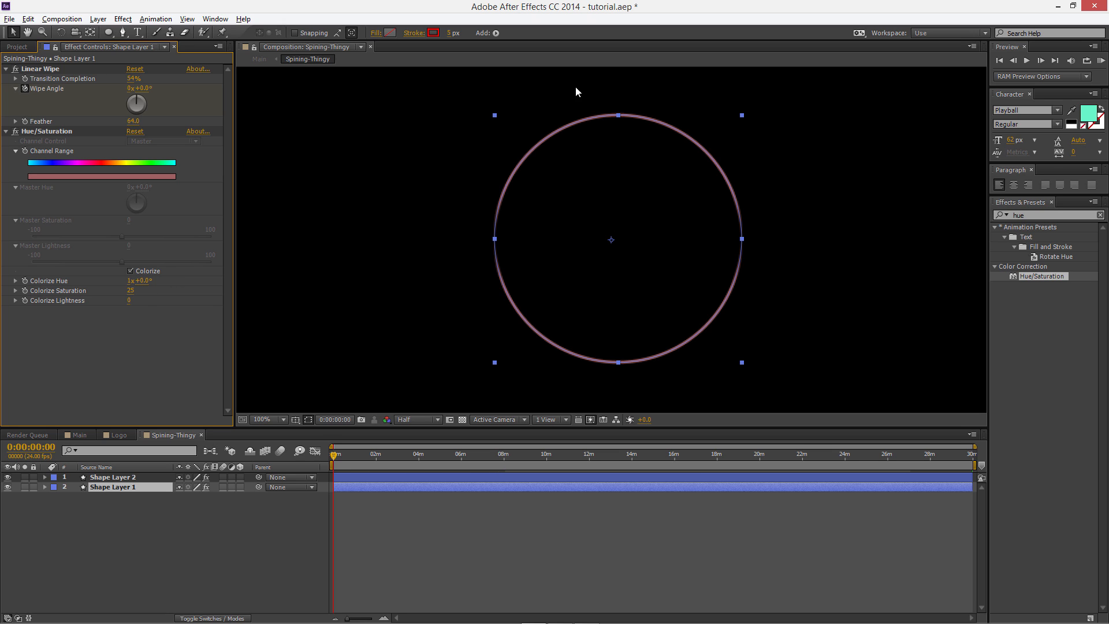
pyautogui.hotkey('ctrl', 'z')
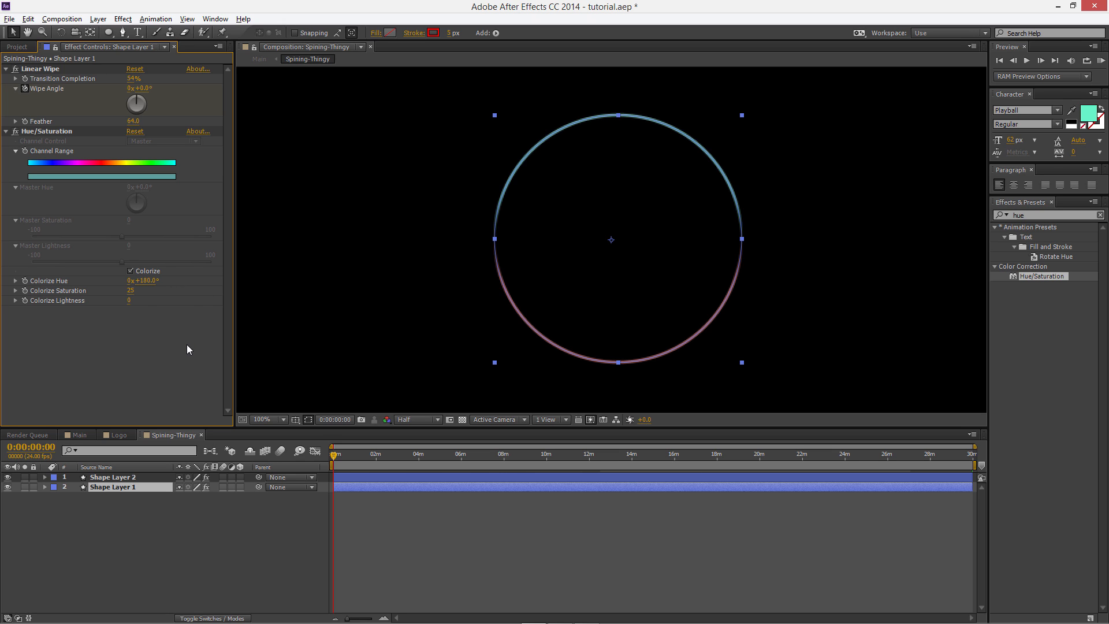
# - Set Shape Layer 1's Colorize Hue to 0° and its Colorize Saturation to 100
pyautogui.click(144, 281)
pyautogui.write('0')
pyautogui.press('Return')
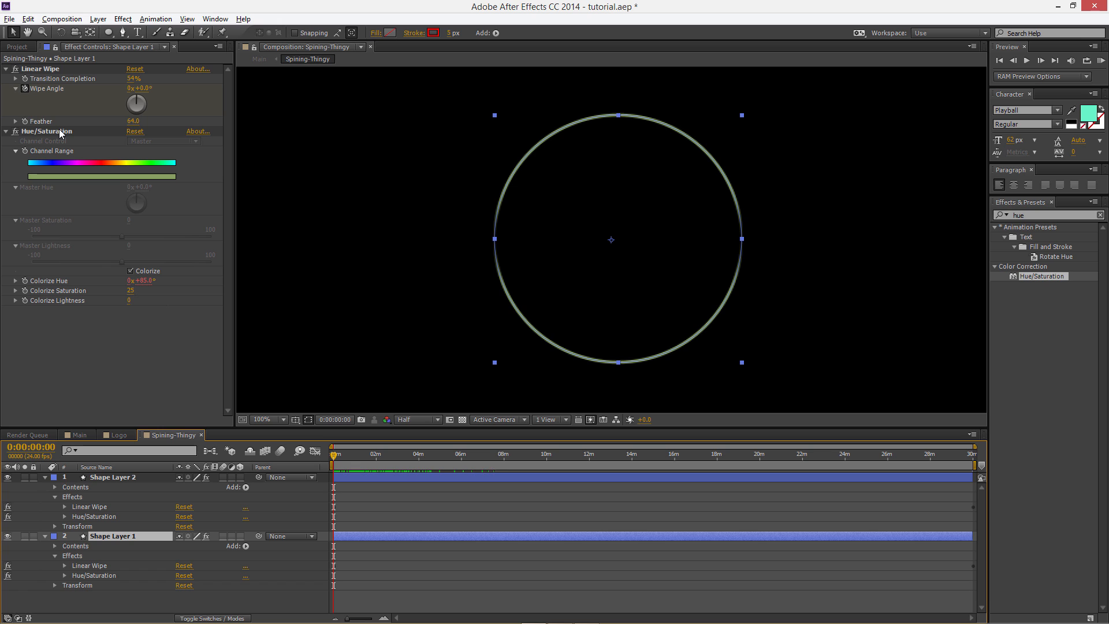
pyautogui.moveTo(129, 295); pyautogui.dragTo(179, 292)
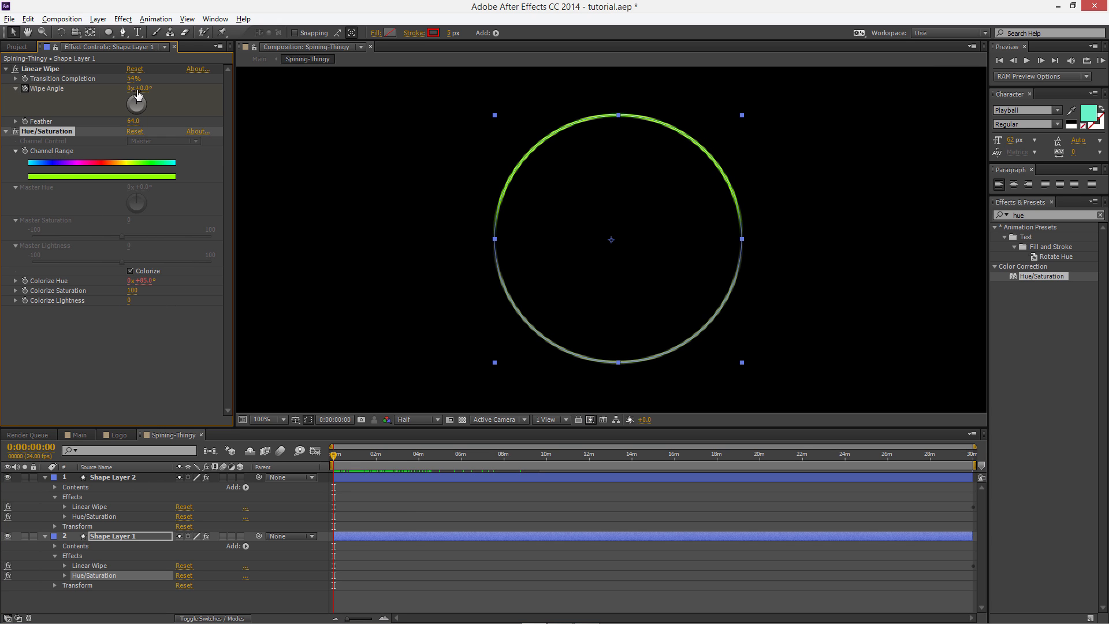
# - Set Shape Layer 1's Linear Wipe Wipe Angle to 22 revolutions at 0:29:59:23
pyautogui.click(974, 456)
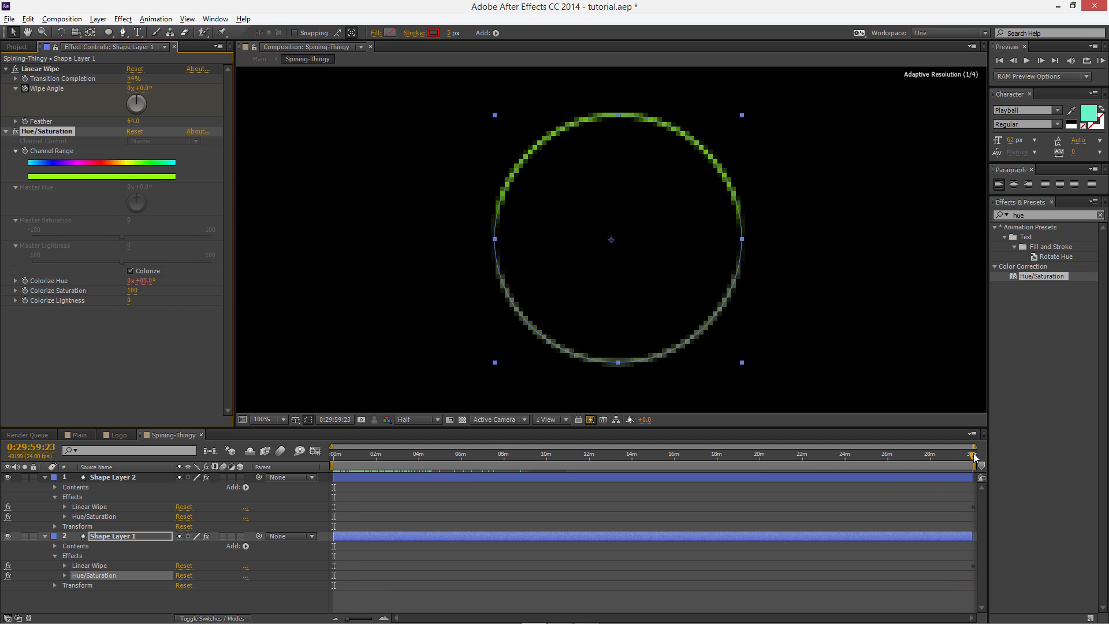
pyautogui.click(130, 88)
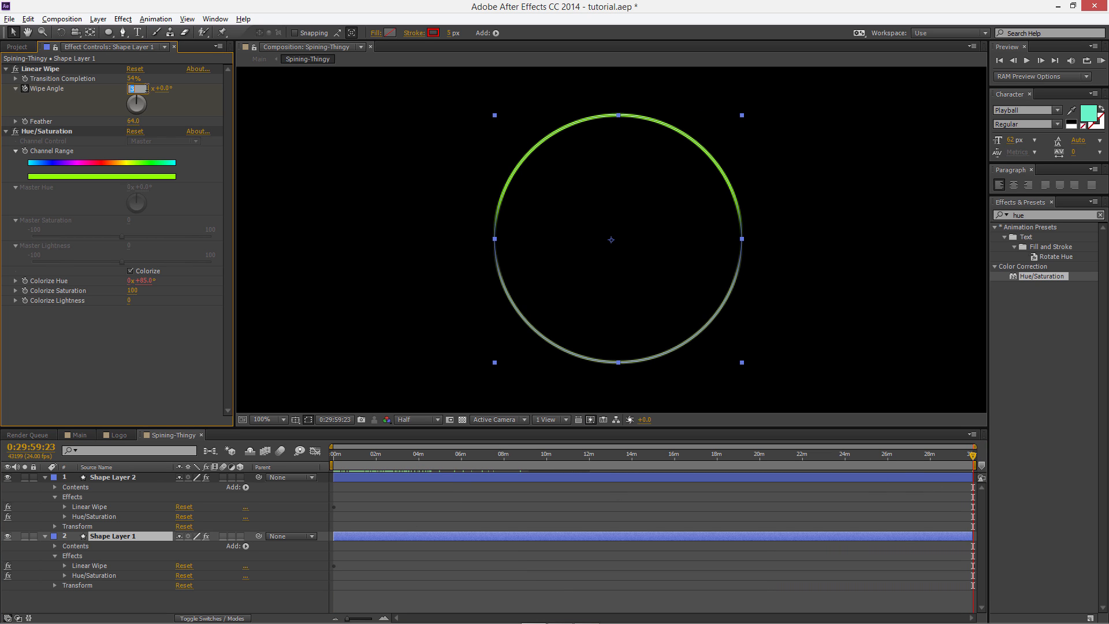
pyautogui.write('22')
pyautogui.press('Return')
# - Match Shape Layer 2's Wipe Angle revolutions at 0:29:59:23 to Shape Layer 1 and return to 0:00:00:00
pyautogui.click(113, 479)
pyautogui.click(133, 88)
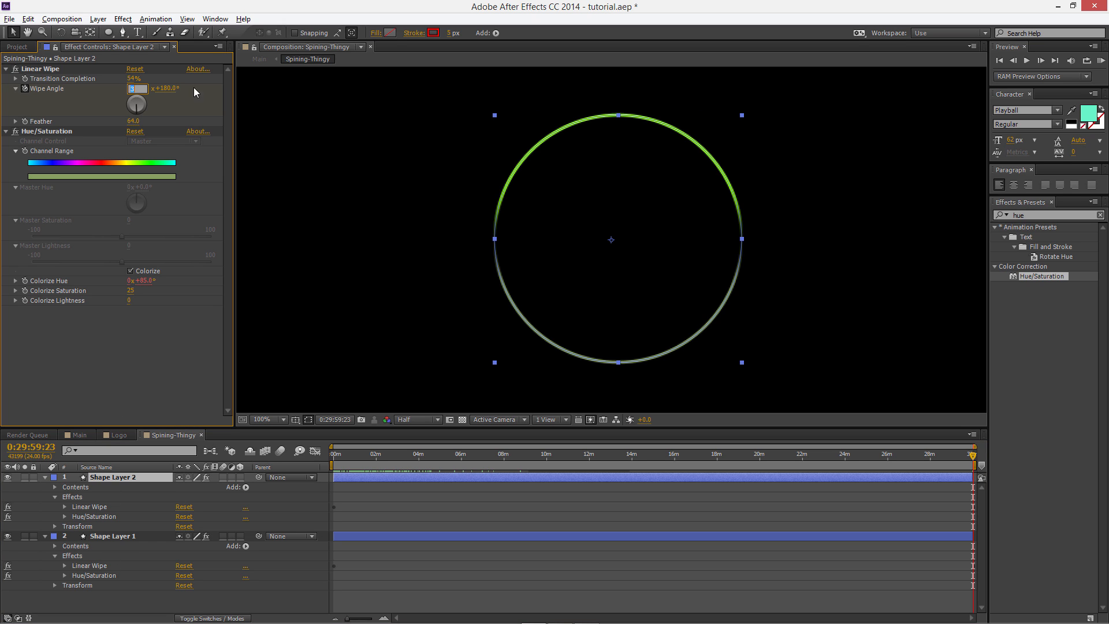
pyautogui.press('Return')
pyautogui.click(345, 459)
pyautogui.moveTo(341, 462); pyautogui.dragTo(324, 467)
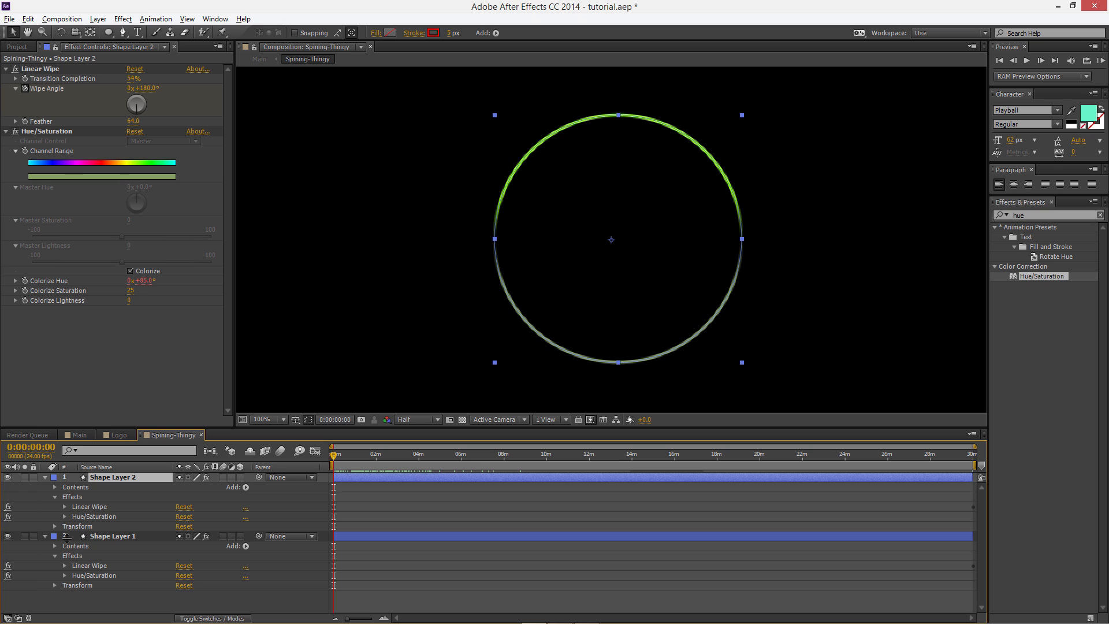
# - Remove the Hue/Saturation effect from both Shape Layer 1 and Shape Layer 2
pyautogui.click(124, 537)
pyautogui.click(56, 132)
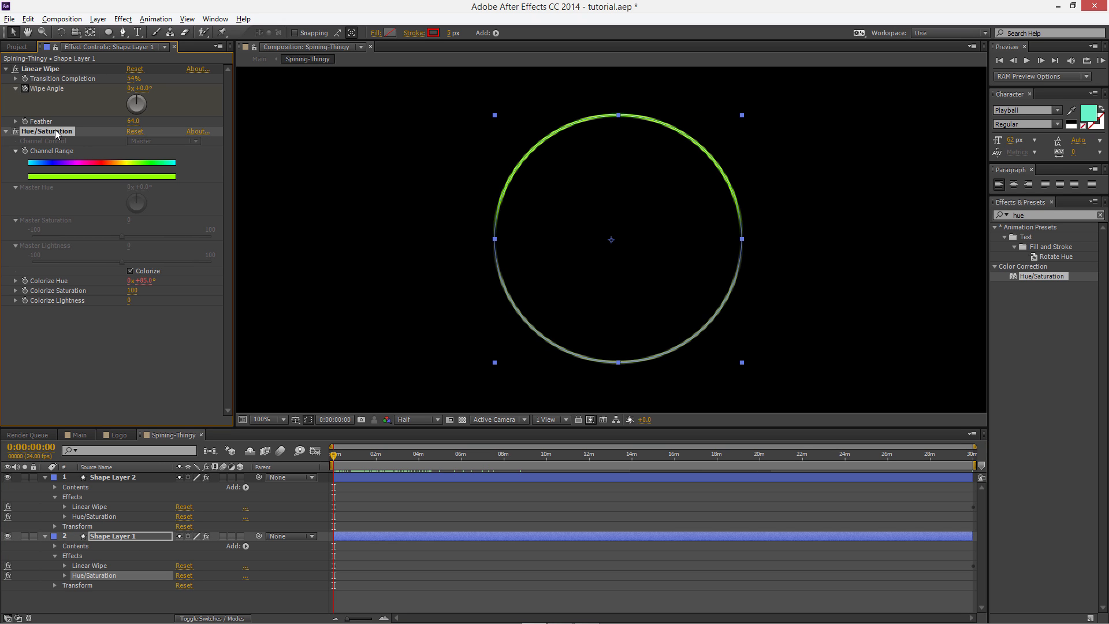
pyautogui.press('Delete')
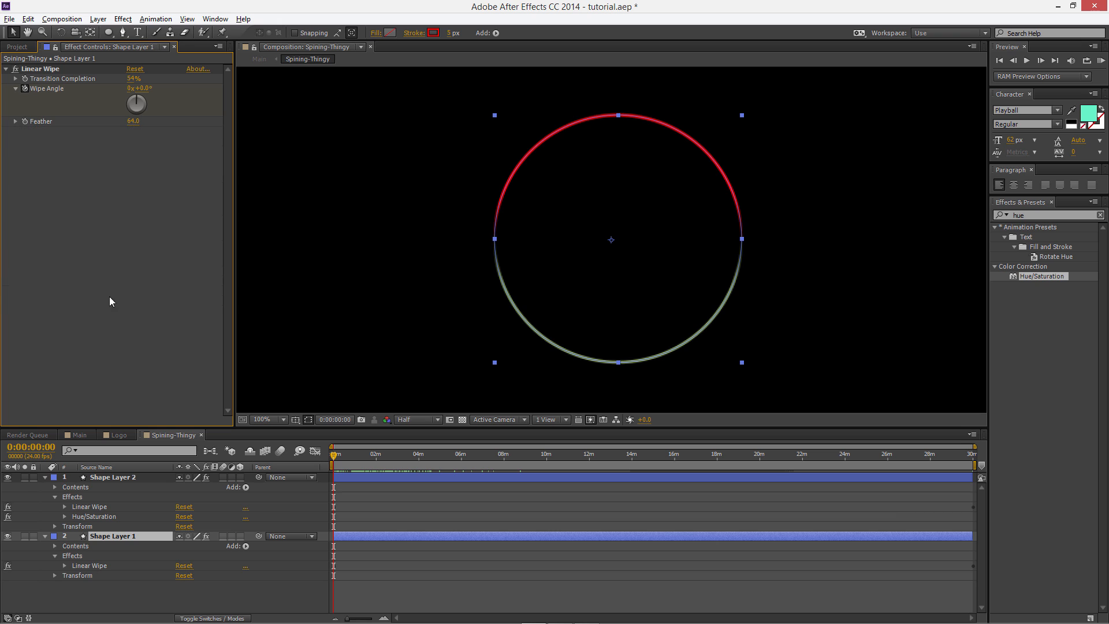
pyautogui.click(136, 476)
pyautogui.click(71, 134)
pyautogui.press('Delete')
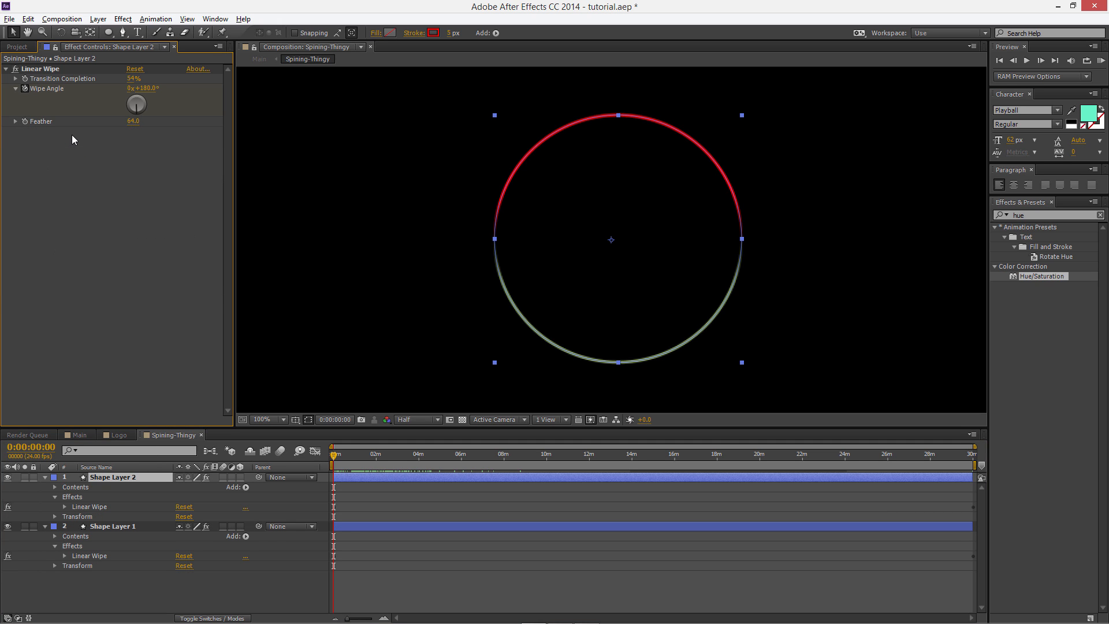
# - Return to the Main composition and apply the colorizing Hue/Saturation effect to the Spining-Thingy layer
pyautogui.click(80, 435)
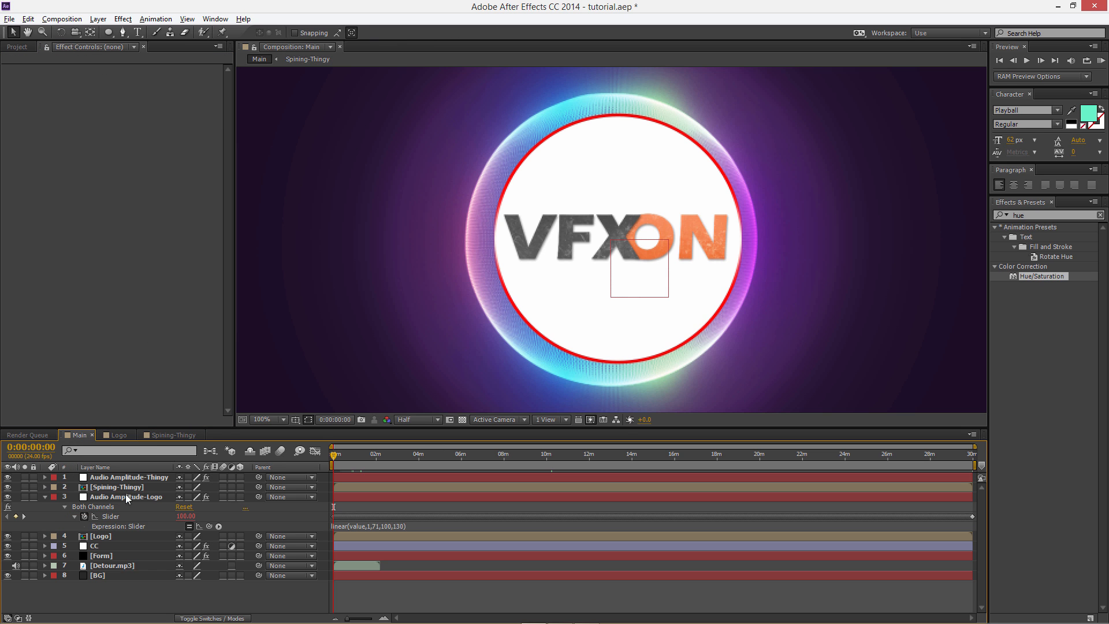
pyautogui.click(126, 488)
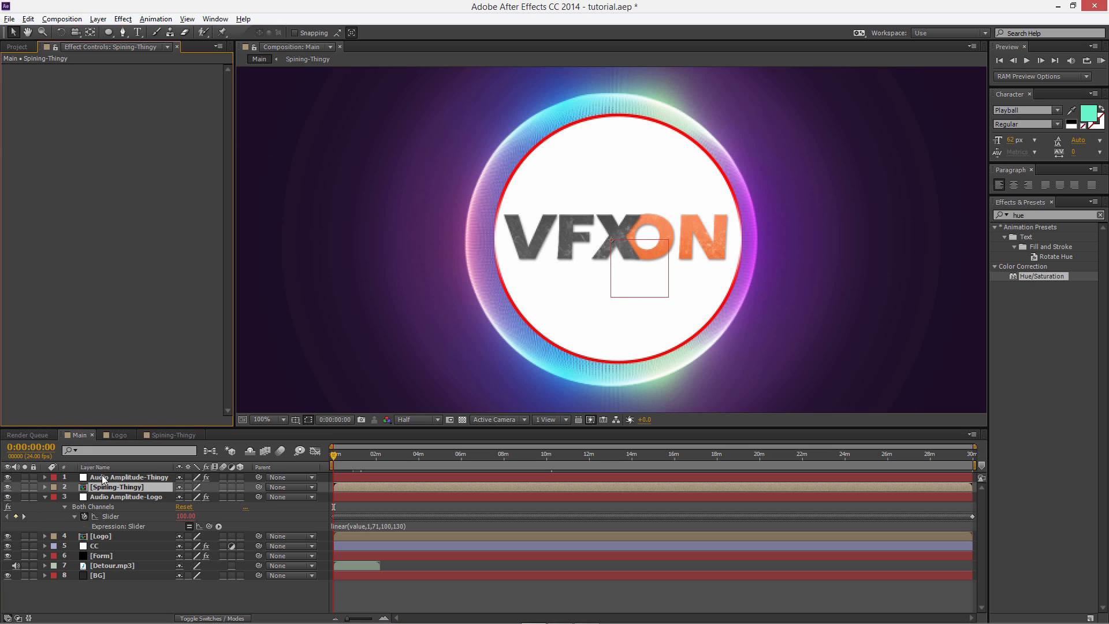
pyautogui.moveTo(132, 489); pyautogui.dragTo(132, 490)
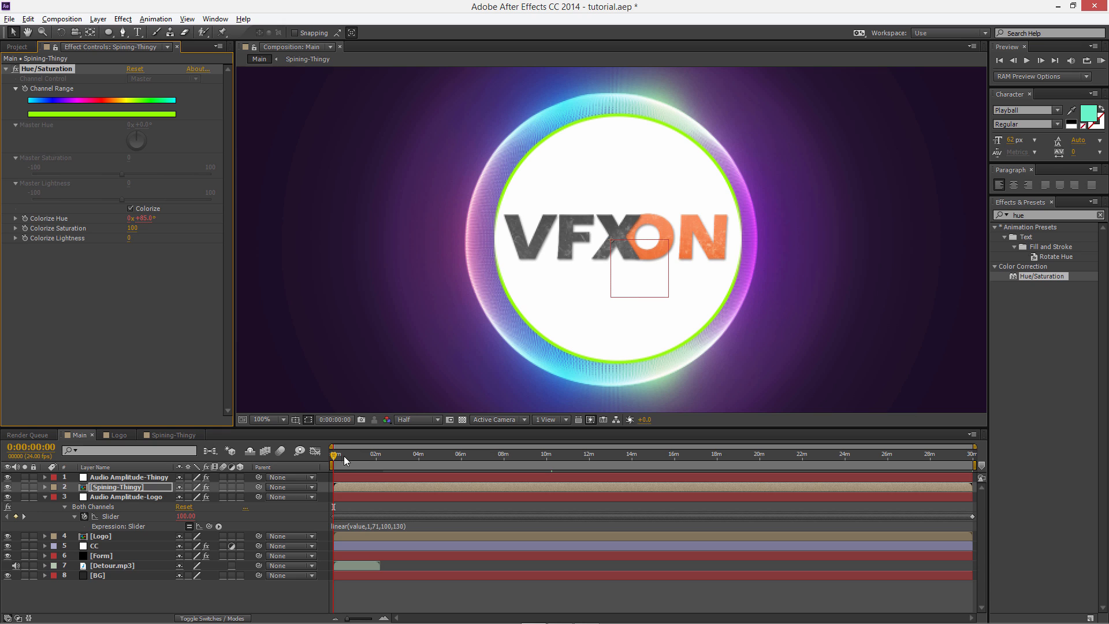
# - Reveal the Hue/Saturation properties of Spining-Thingy and clear the existing Colorize Hue expression
pyautogui.click(46, 486)
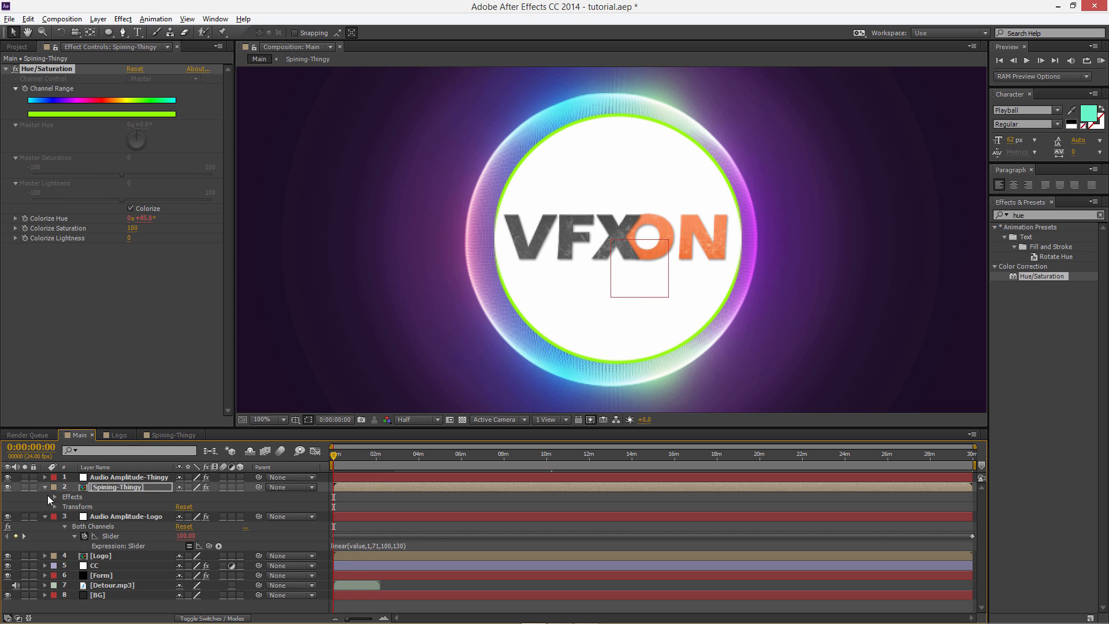
pyautogui.click(55, 497)
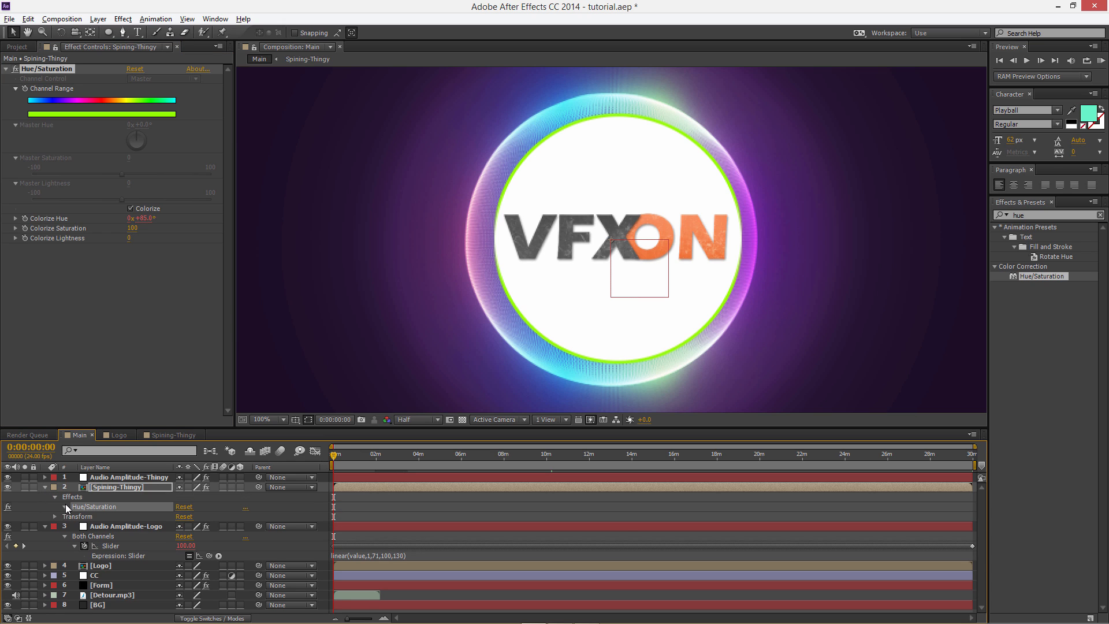
pyautogui.click(65, 504)
pyautogui.keyDown('alt'); pyautogui.click(84, 546); pyautogui.keyUp('alt')
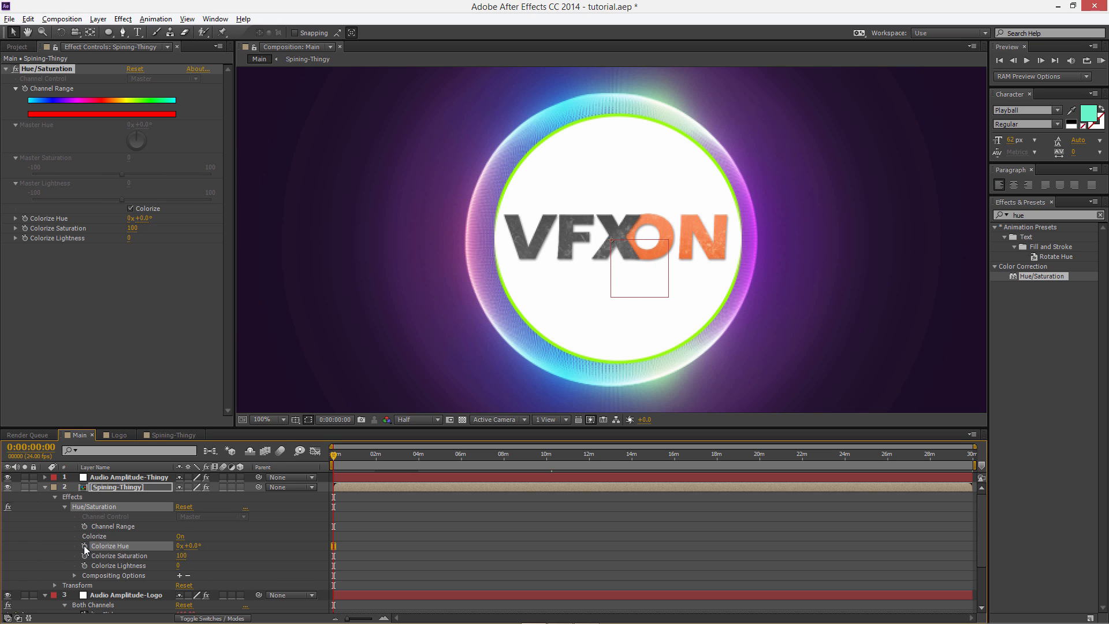
# - Link Spining-Thingy's Colorize Hue expression to the Both Channels Slider of the Audio Amplitude-Thingy layer
pyautogui.click(45, 477)
pyautogui.click(55, 487)
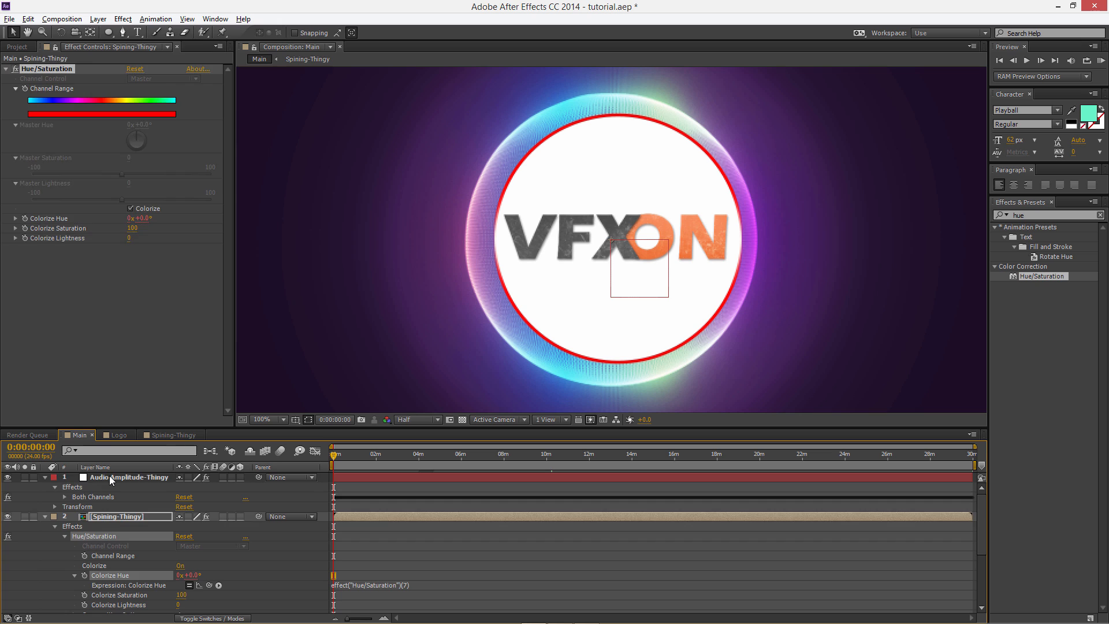
pyautogui.click(109, 477)
pyautogui.press('u')
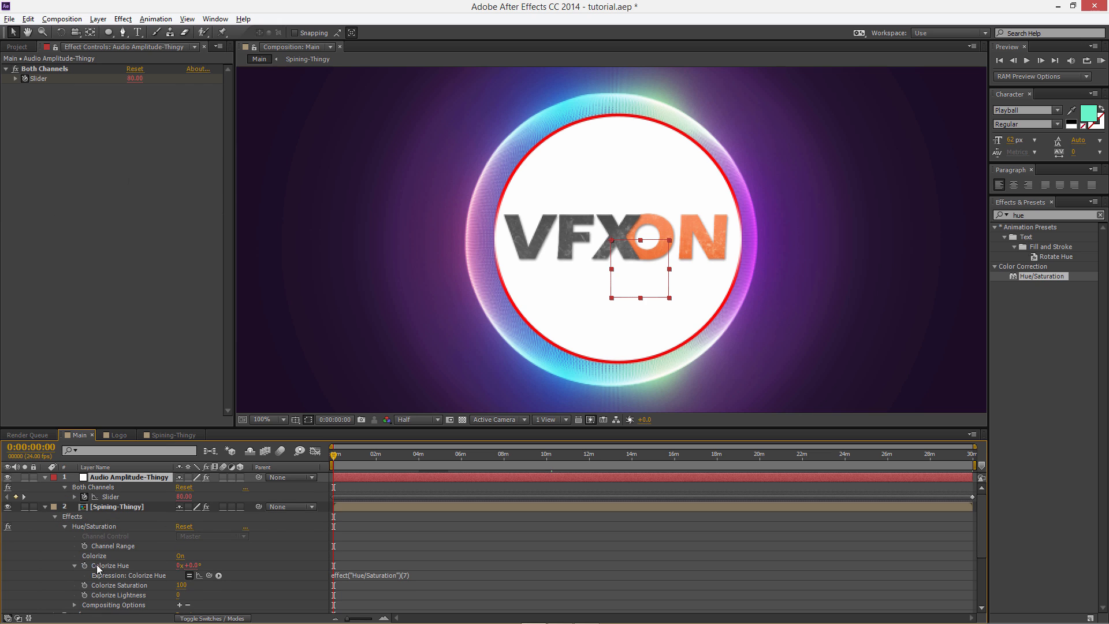
pyautogui.moveTo(209, 575)
pyautogui.mouseDown()
pyautogui.moveTo(196, 530)
pyautogui.moveTo(127, 494)
pyautogui.mouseUp()
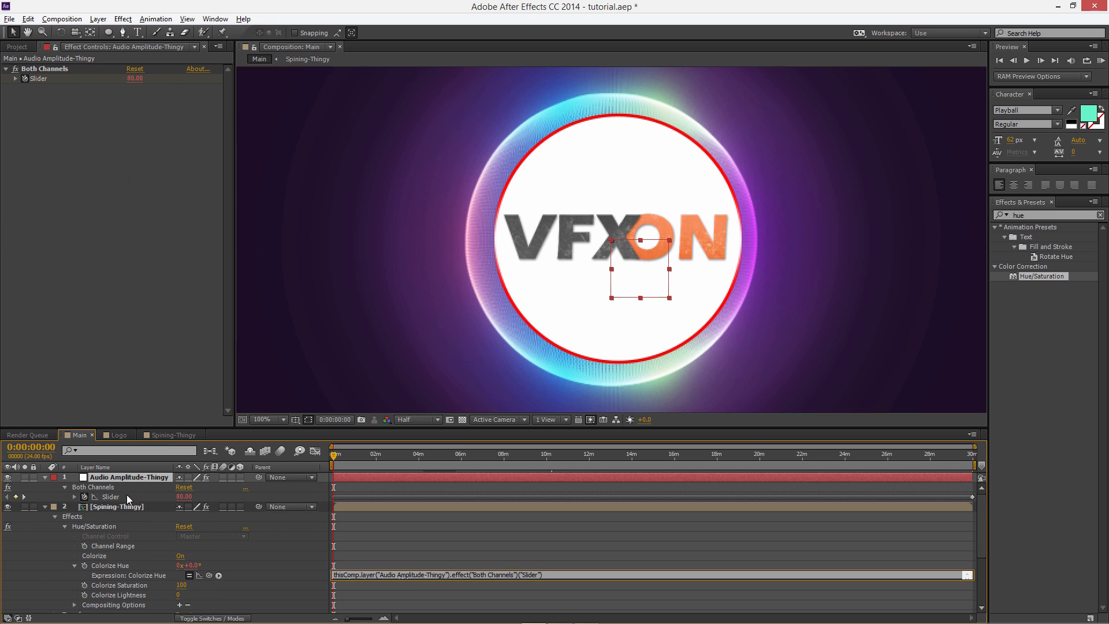
pyautogui.click(366, 542)
# - Scrub to about 0:00:24:09 and back to the start to check the ring's audio-driven colour and its properties
pyautogui.moveTo(334, 455); pyautogui.dragTo(344, 456)
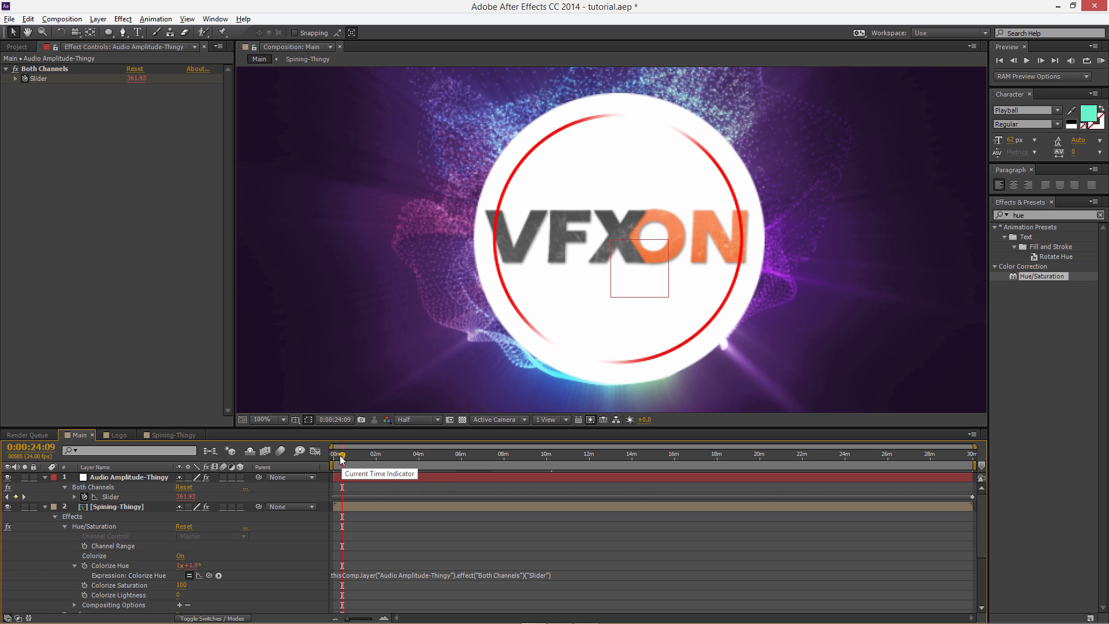
pyautogui.moveTo(341, 458); pyautogui.dragTo(333, 458)
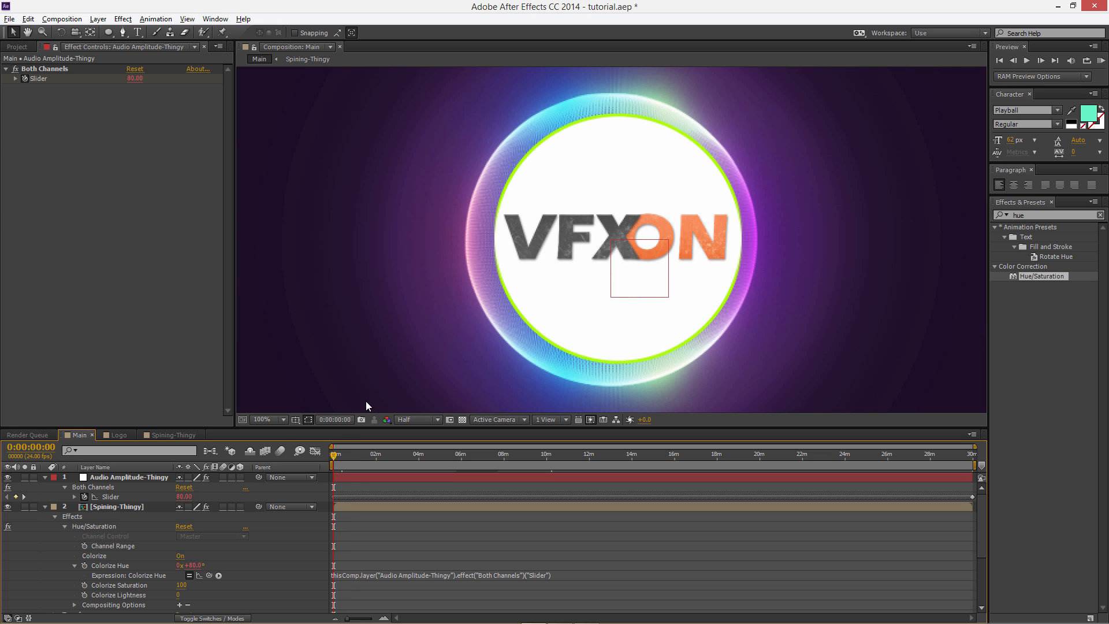
pyautogui.scroll(-2, 148, 504)
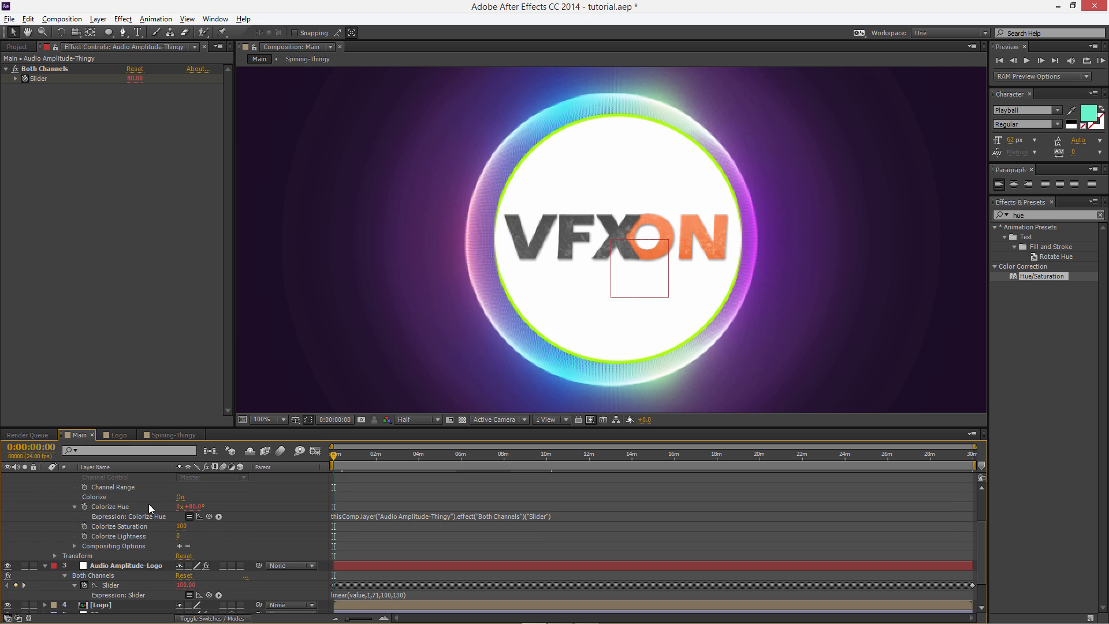
pyautogui.scroll(2, 119, 488)
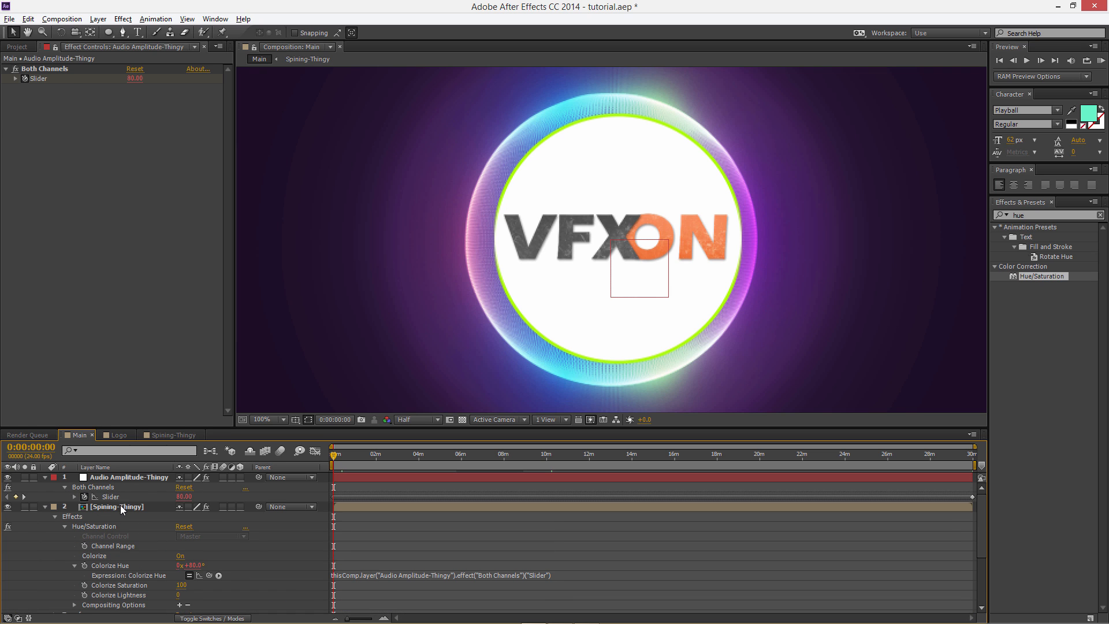
# - Link Spining-Thingy's Scale expression to the Both Channels Slider of the Audio Amplitude-Logo layer and scrub near the start
pyautogui.click(120, 507)
pyautogui.press('s')
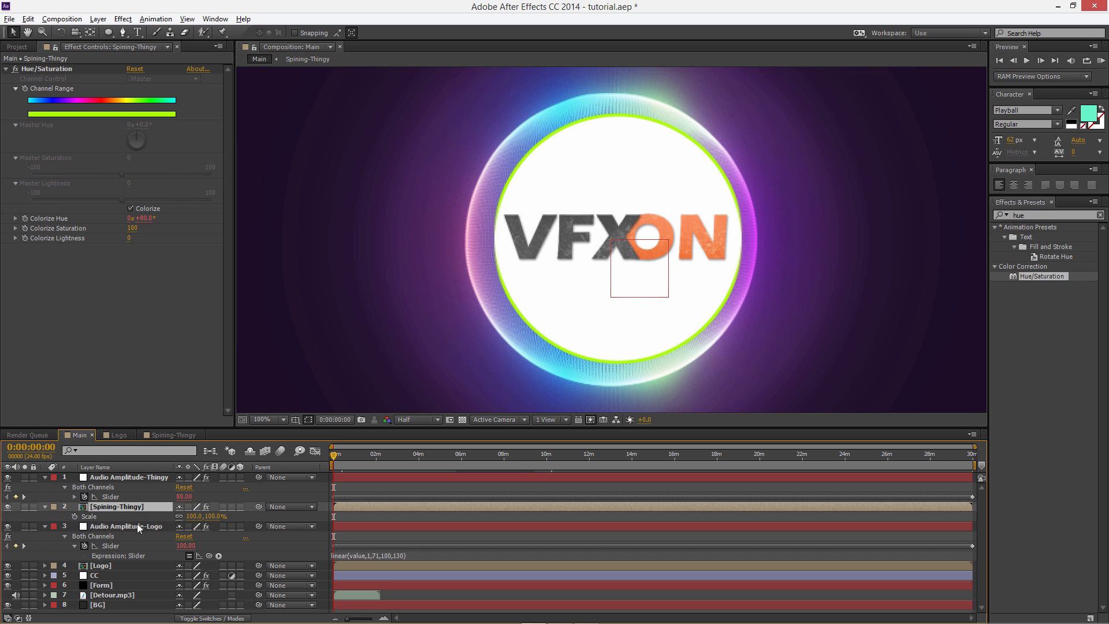
pyautogui.keyDown('alt'); pyautogui.click(75, 516); pyautogui.keyUp('alt')
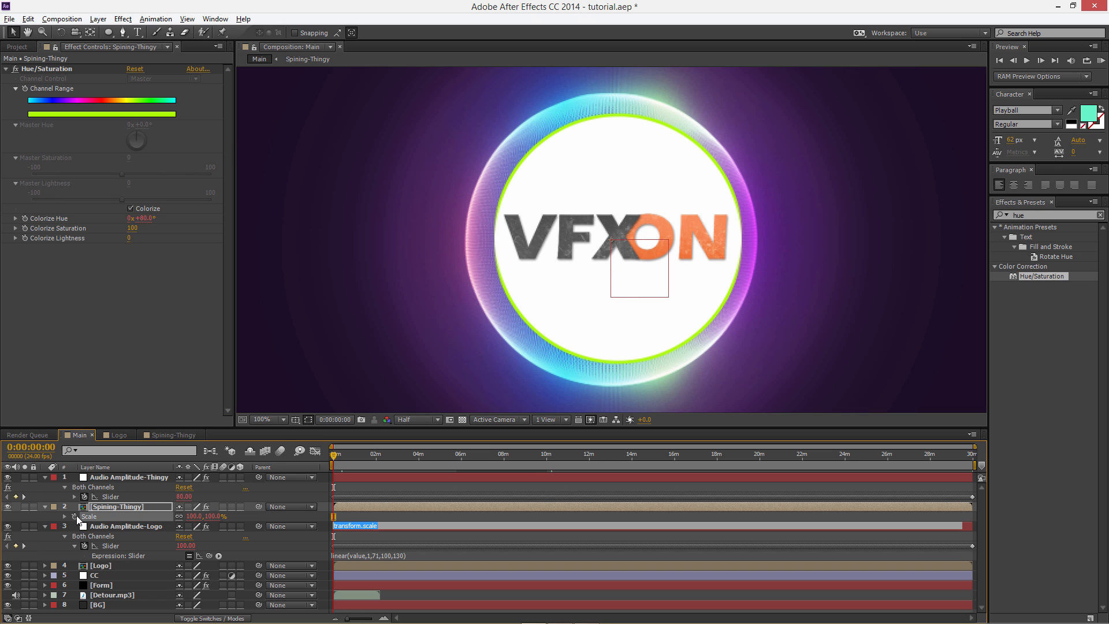
pyautogui.moveTo(210, 527); pyautogui.dragTo(121, 552)
pyautogui.click(382, 516)
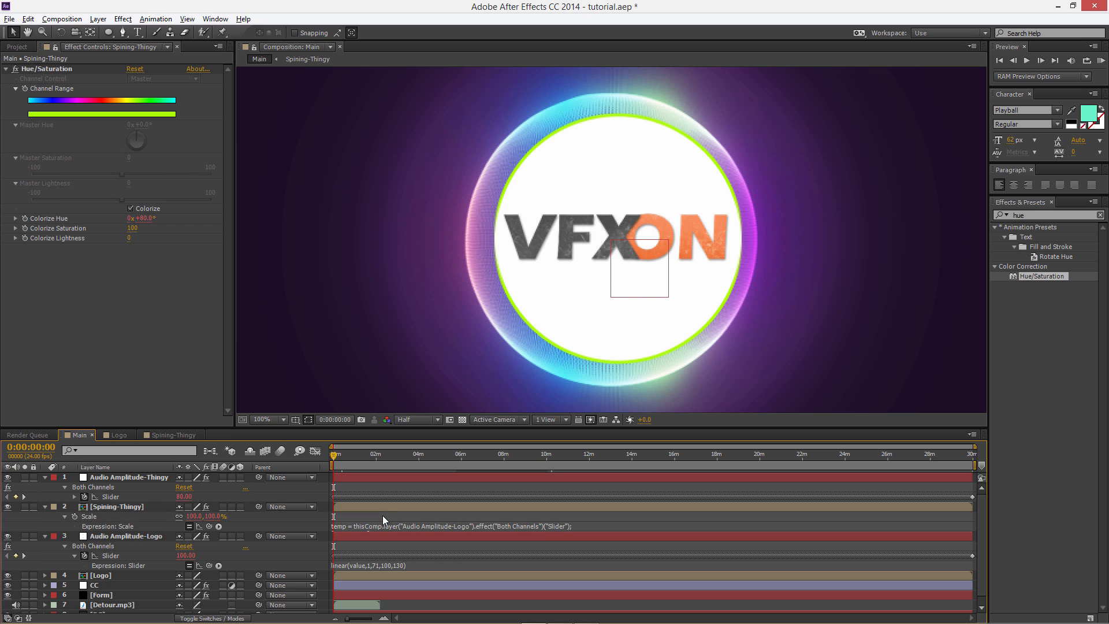
pyautogui.moveTo(334, 455); pyautogui.dragTo(340, 458)
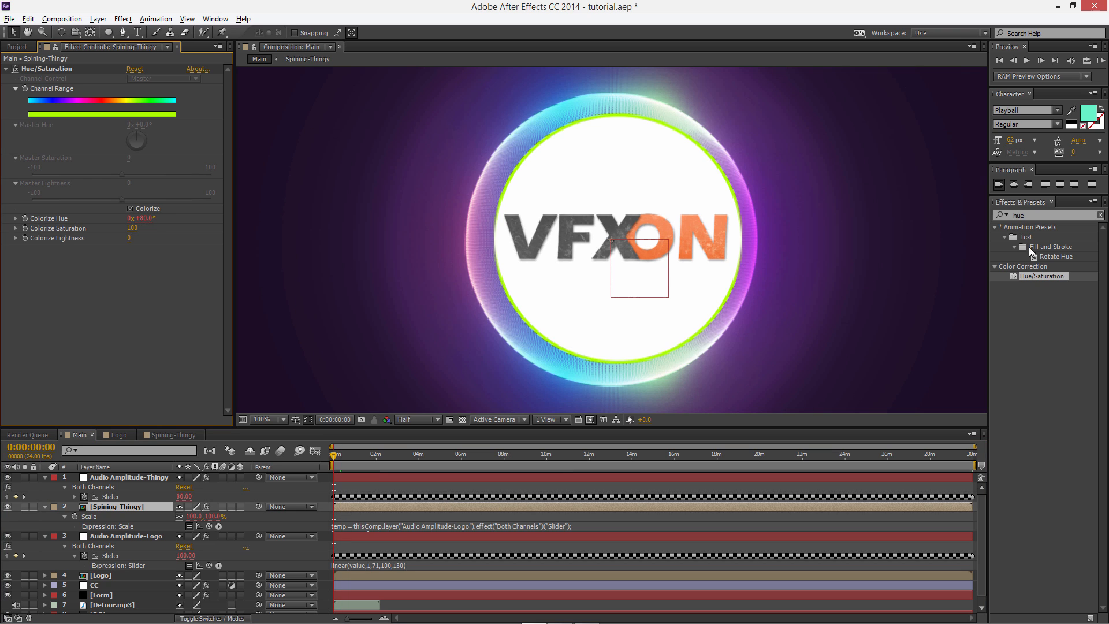
# - Copy the Glow and Shine effects from the Form layer onto the Spining-Thingy layer
pyautogui.click(1023, 215)
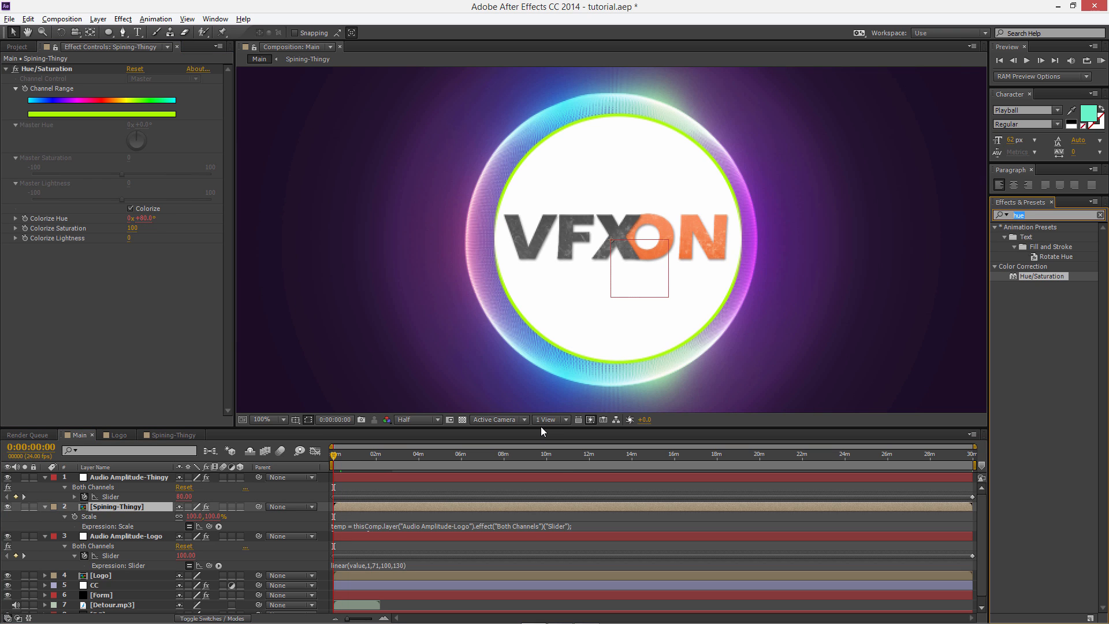
pyautogui.write('glow')
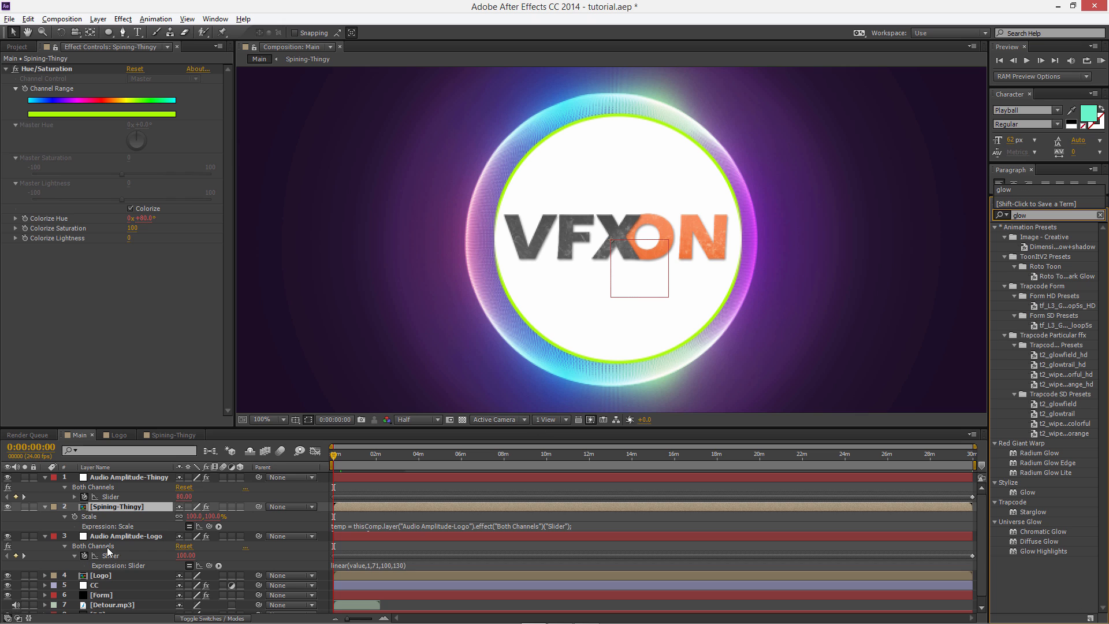
pyautogui.click(102, 595)
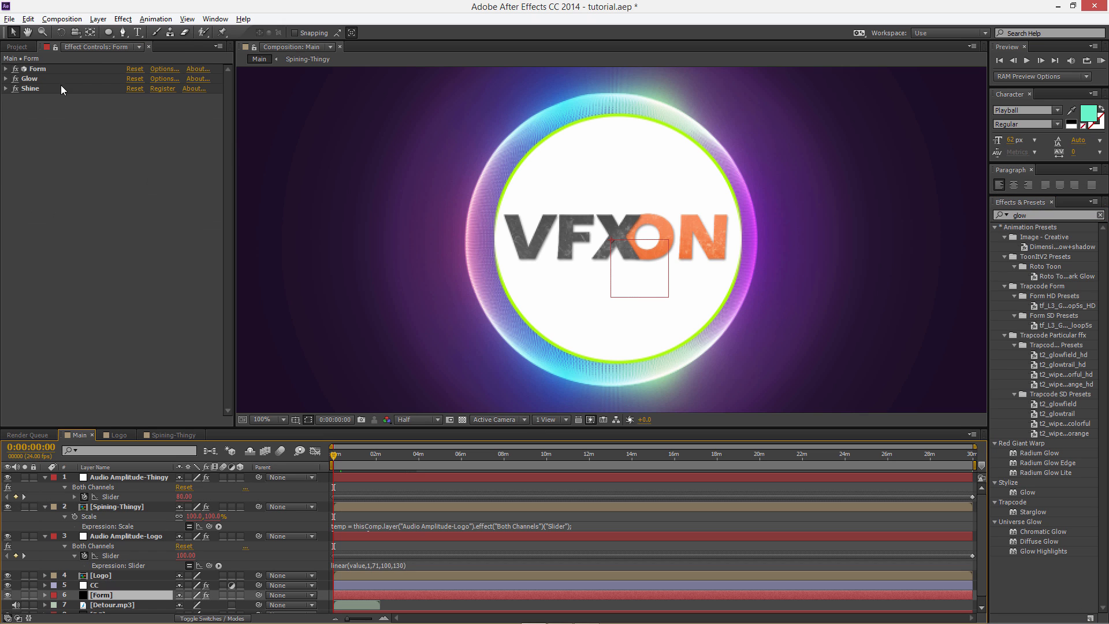
pyautogui.keyDown('ctrl'); pyautogui.click(32, 86); pyautogui.keyUp('ctrl')
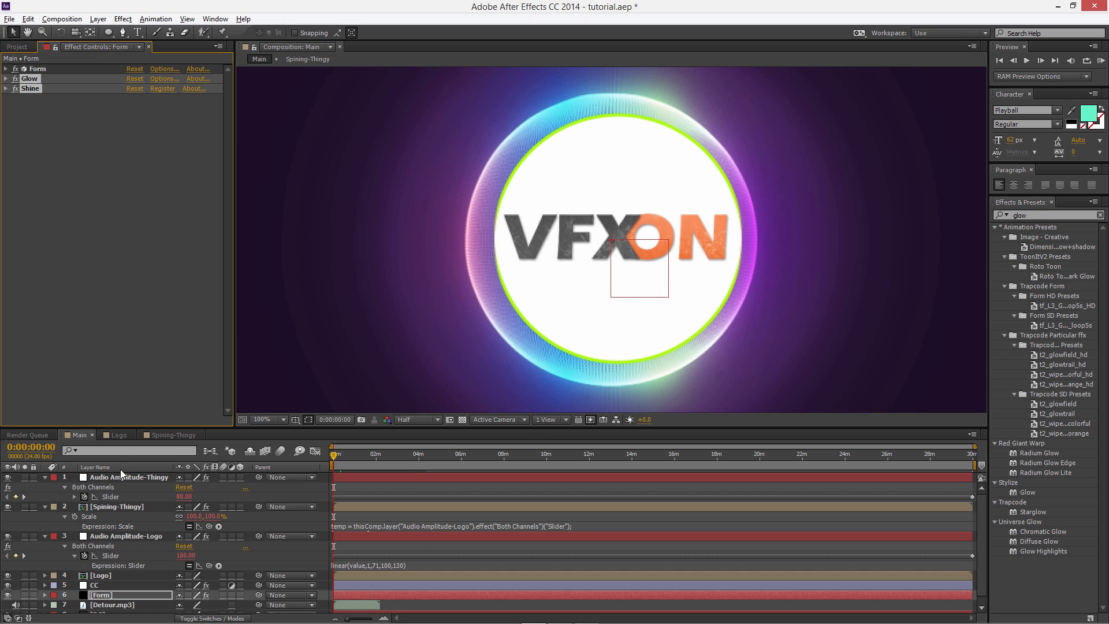
pyautogui.click(113, 506)
pyautogui.click(70, 98)
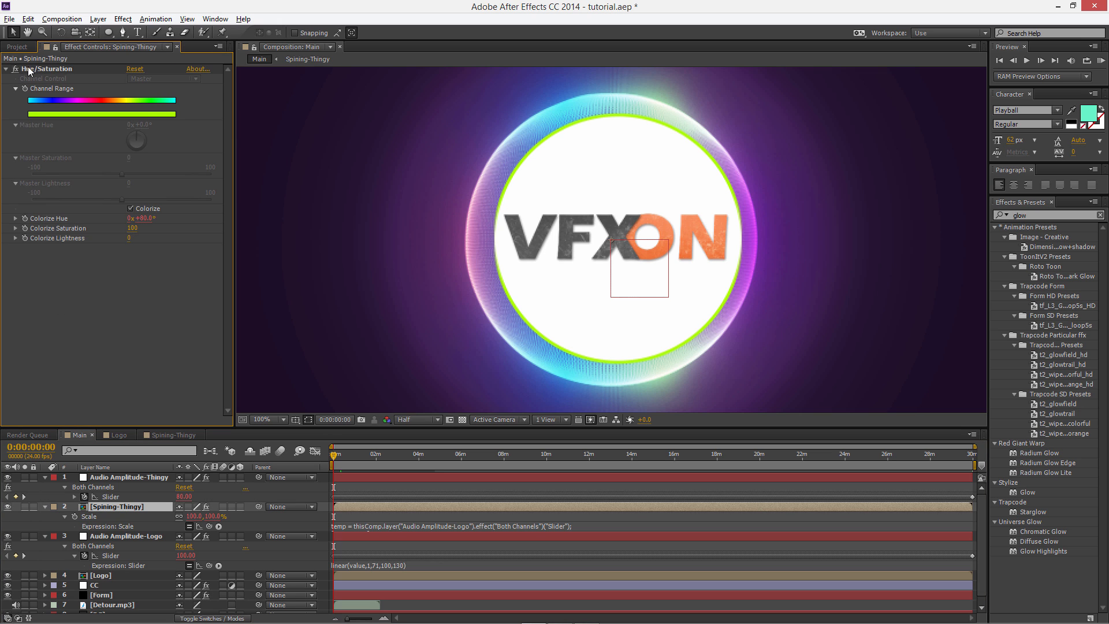
pyautogui.click(6, 69)
pyautogui.hotkey('ctrl', 'v')
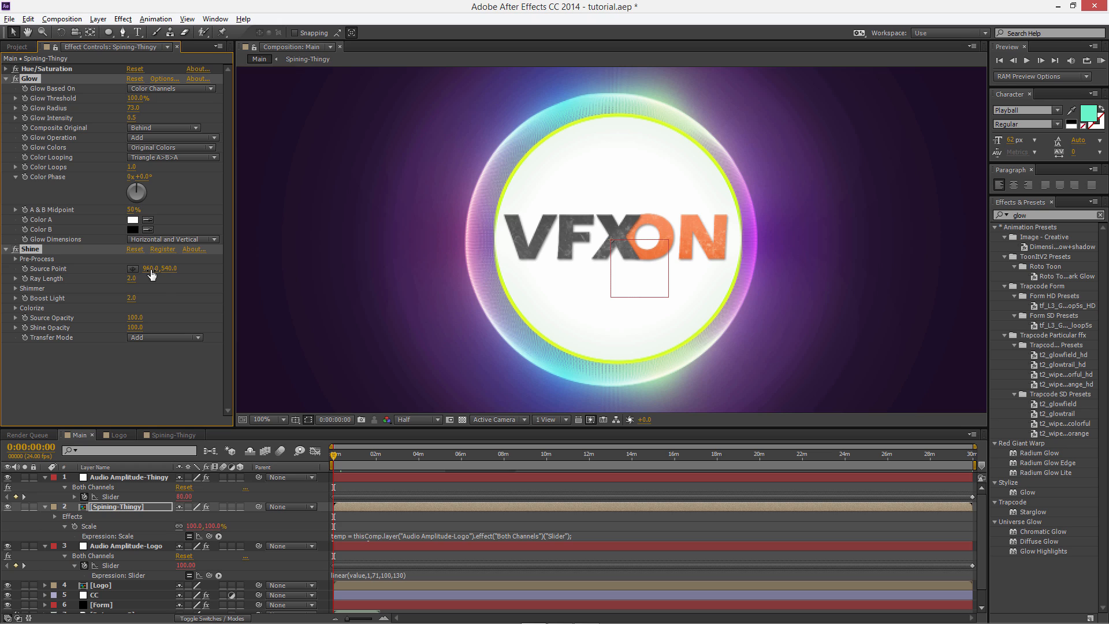
# - Set Spining-Thingy's Shine Ray Length to 0.7 and Boost Light to 0.5, and collapse its Shine and Glow settings
pyautogui.click(132, 279)
pyautogui.write('0.7')
pyautogui.click(142, 362)
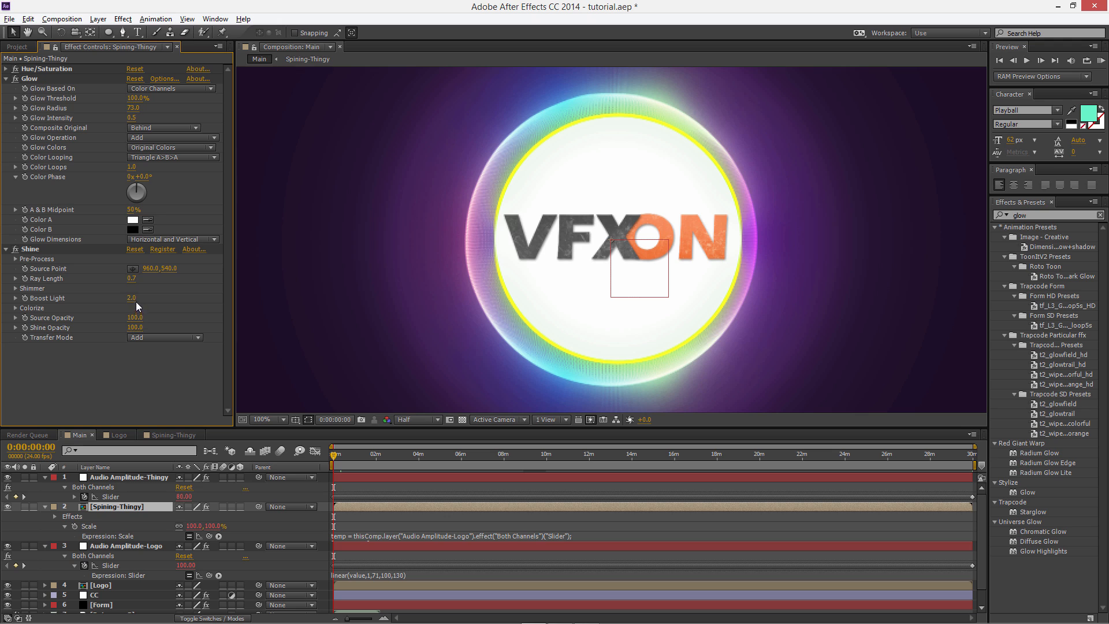
pyautogui.click(175, 373)
pyautogui.click(16, 249)
pyautogui.click(15, 249)
pyautogui.click(131, 297)
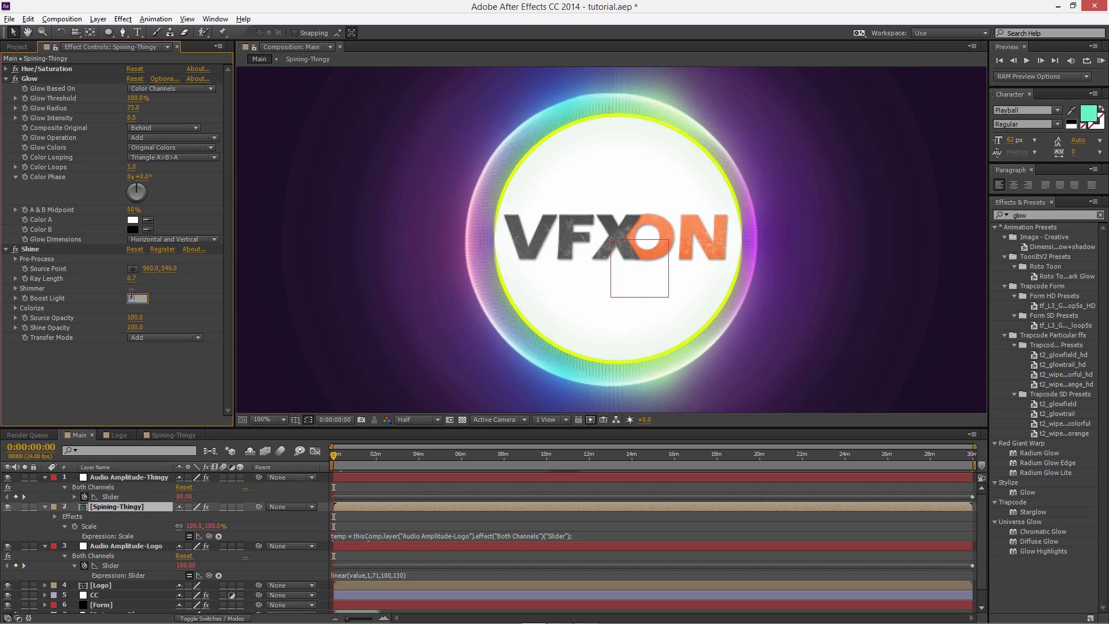
pyautogui.write('0.5')
pyautogui.press('Return')
pyautogui.click(6, 249)
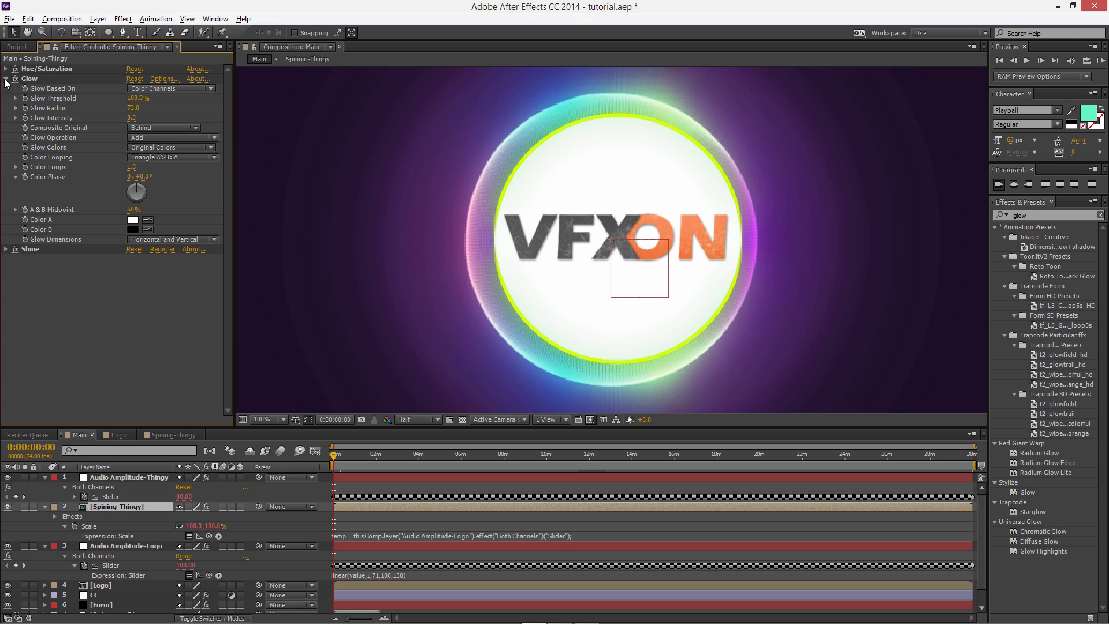
pyautogui.click(6, 79)
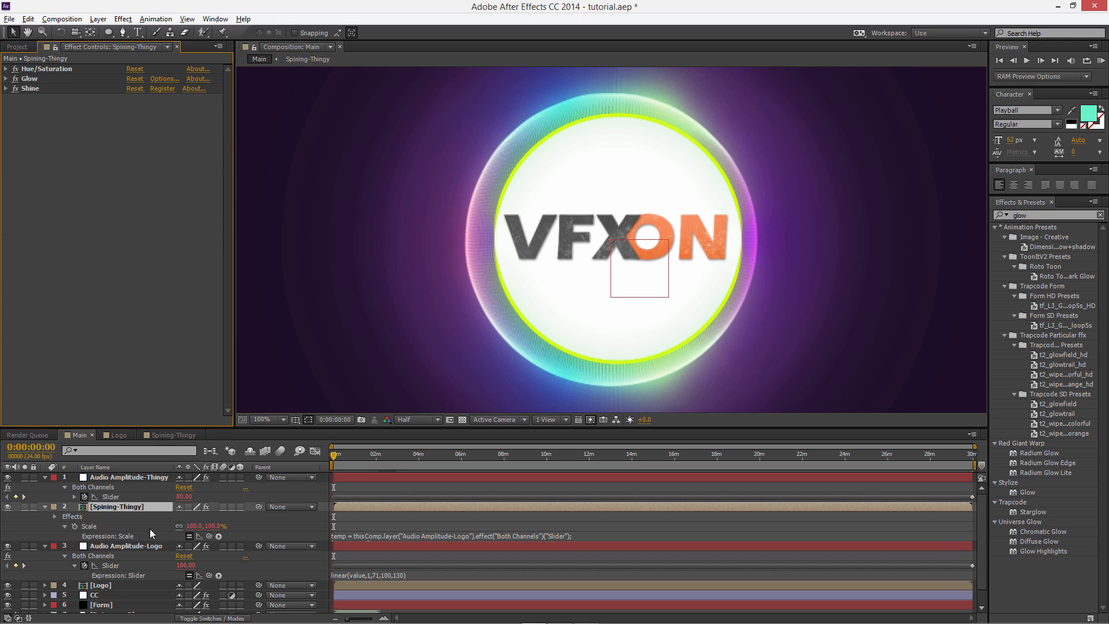
# - Expand the Sphere 1 and Sphere 2 settings in the Spherical Field of the Form layer's Form effect
pyautogui.click(105, 604)
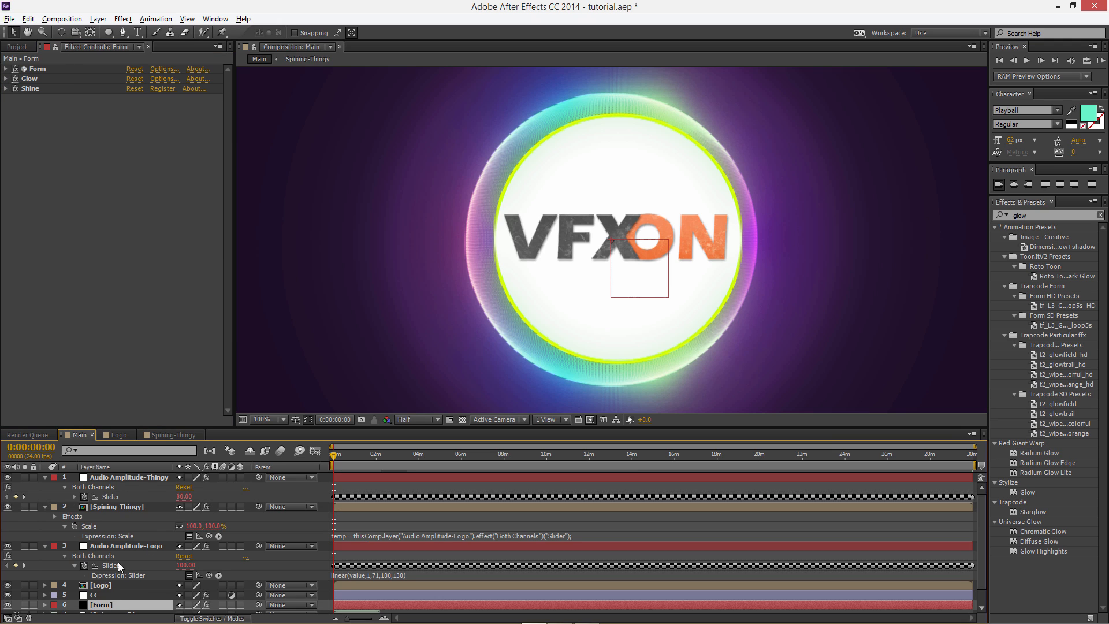
pyautogui.click(6, 69)
pyautogui.scroll(-10, 78, 258)
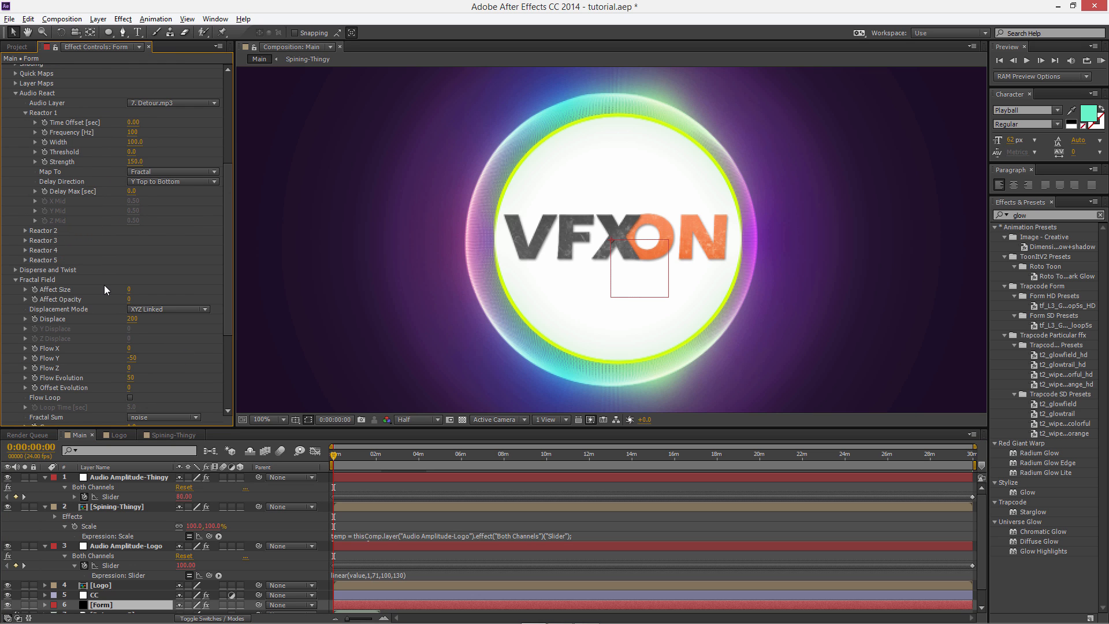
pyautogui.scroll(-1, 92, 293)
pyautogui.click(16, 361)
pyautogui.scroll(-1, 73, 336)
pyautogui.click(25, 351)
pyautogui.scroll(-2, 57, 338)
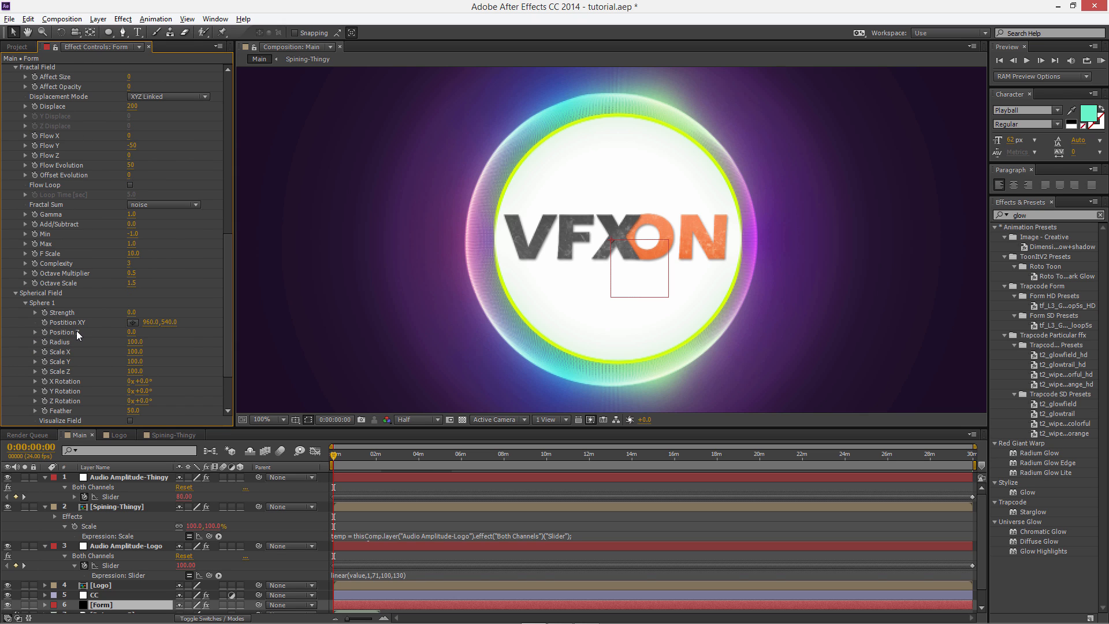
pyautogui.scroll(-1, 130, 347)
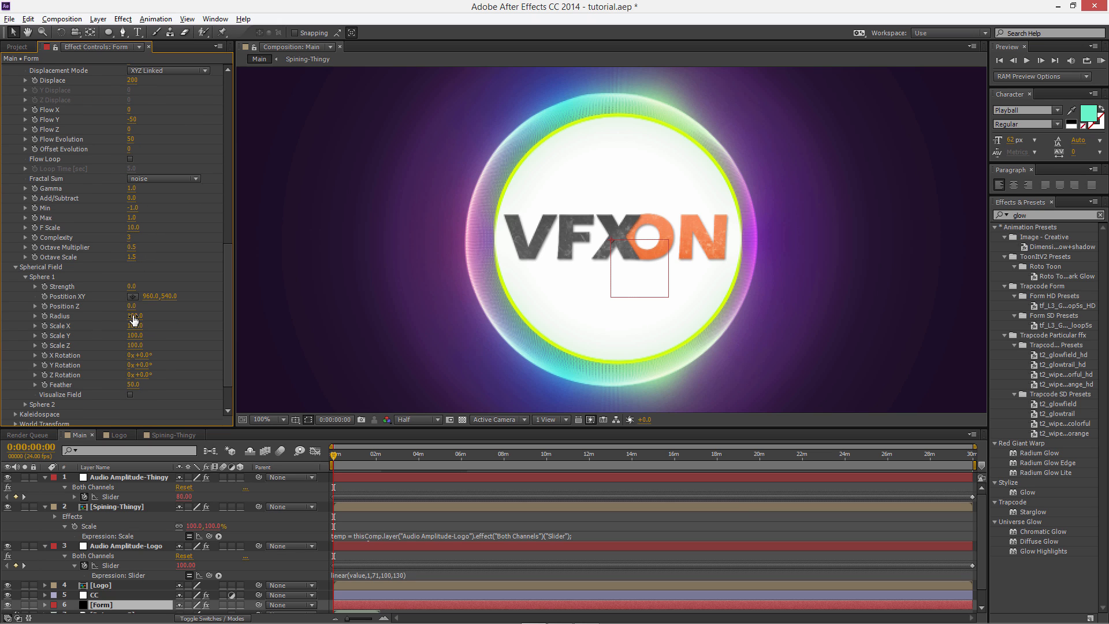
pyautogui.scroll(-1, 116, 380)
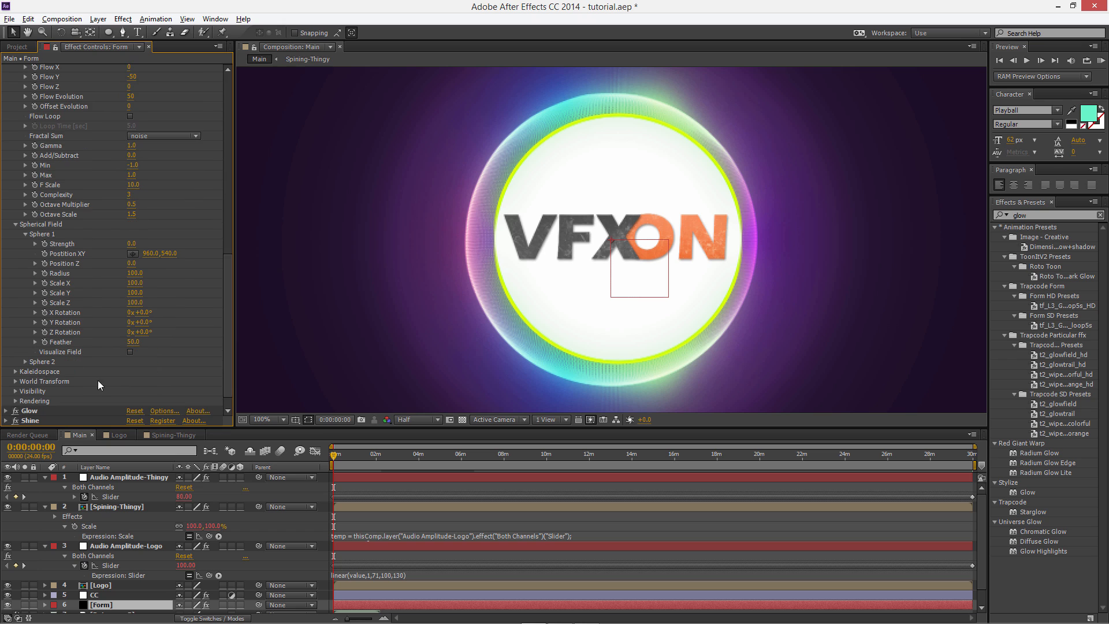
pyautogui.click(25, 362)
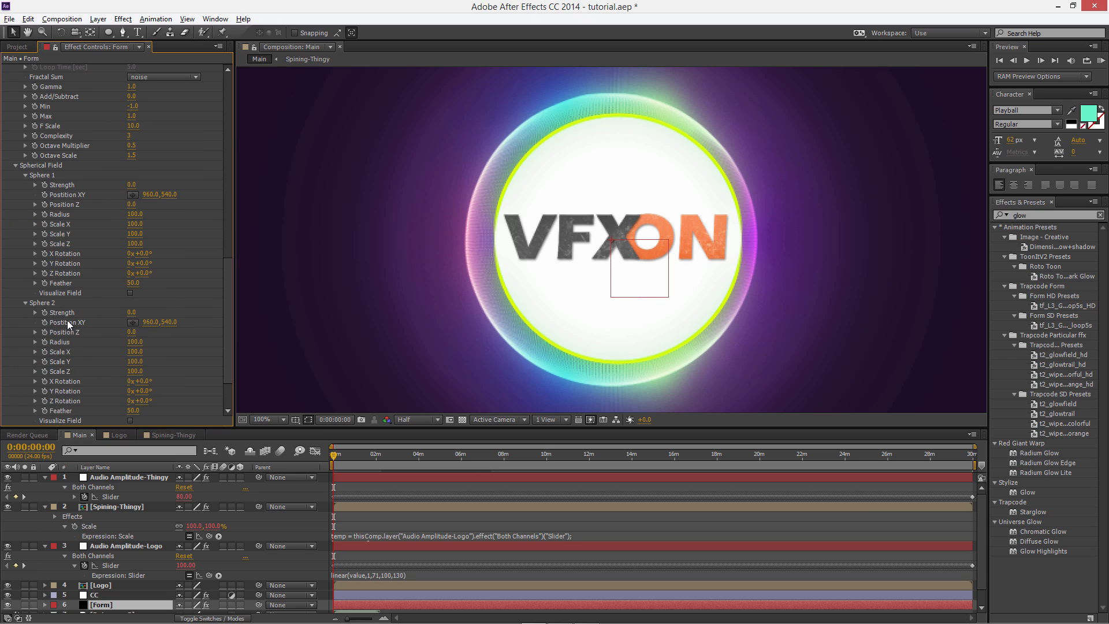
pyautogui.scroll(-1, 150, 338)
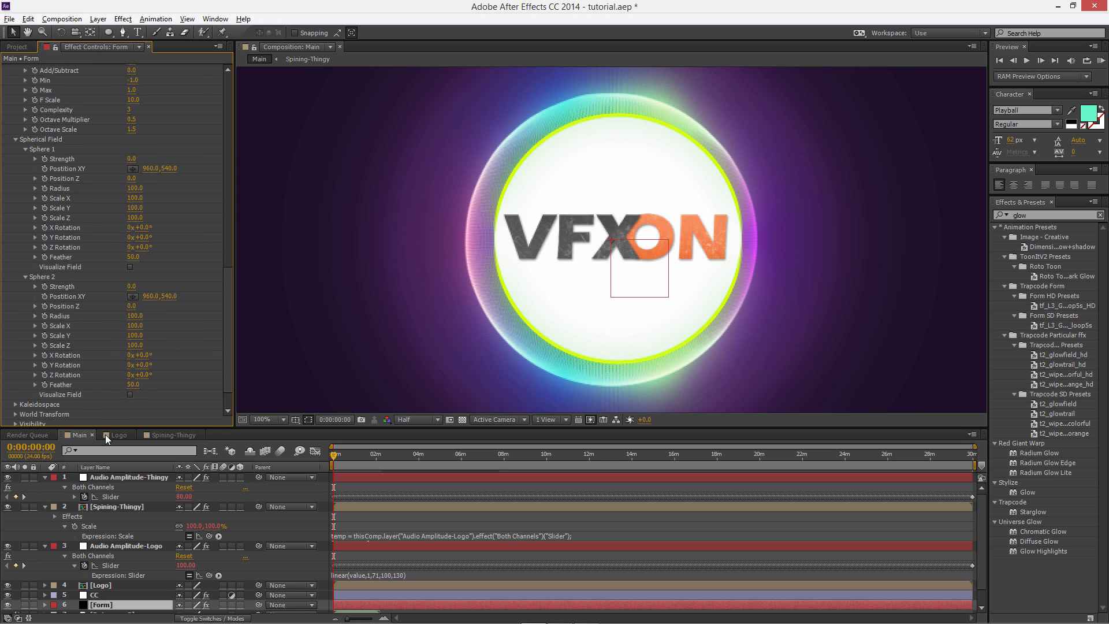
# - Hide the Logo layer and set Sphere 2's Scale X and Scale Y to 190 and Scale Z to 2700
pyautogui.click(9, 585)
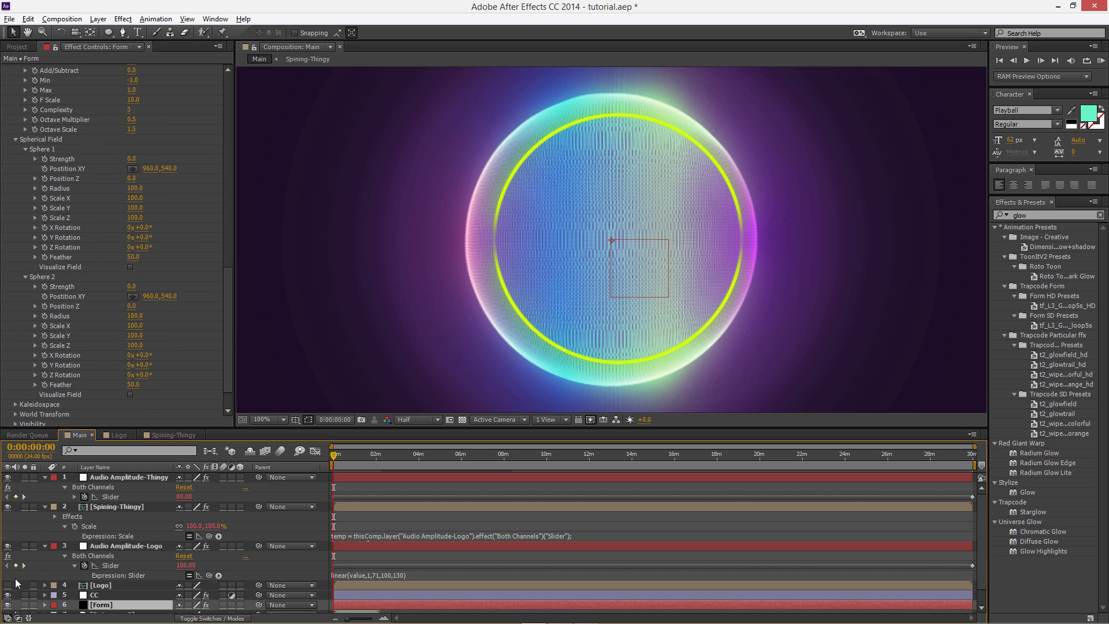
pyautogui.click(136, 326)
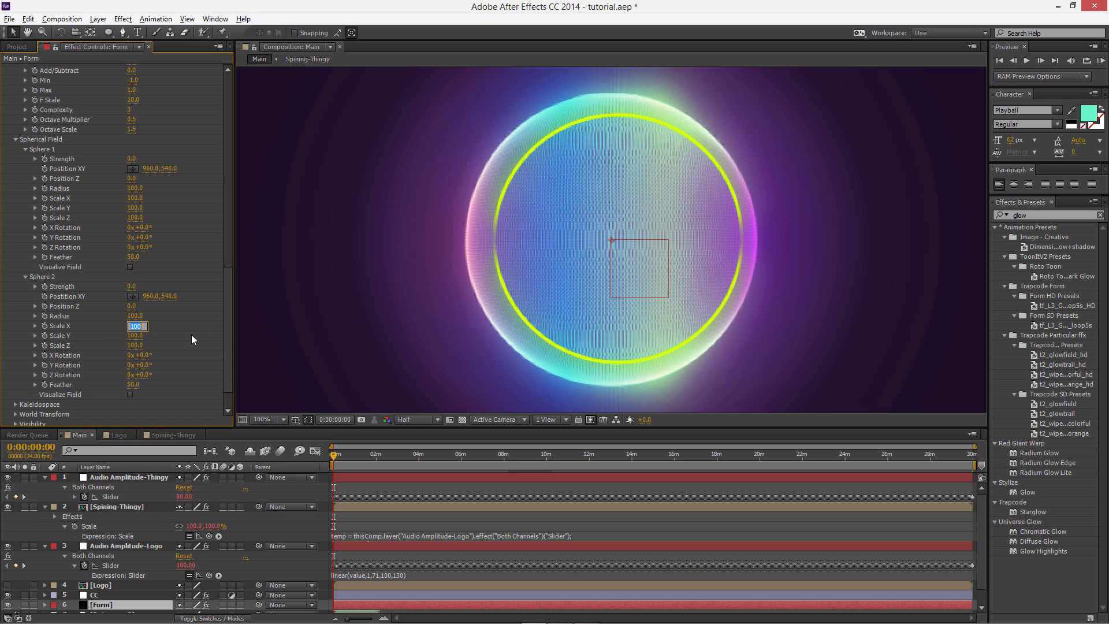
pyautogui.moveTo(145, 327); pyautogui.dragTo(111, 327)
pyautogui.click(133, 335)
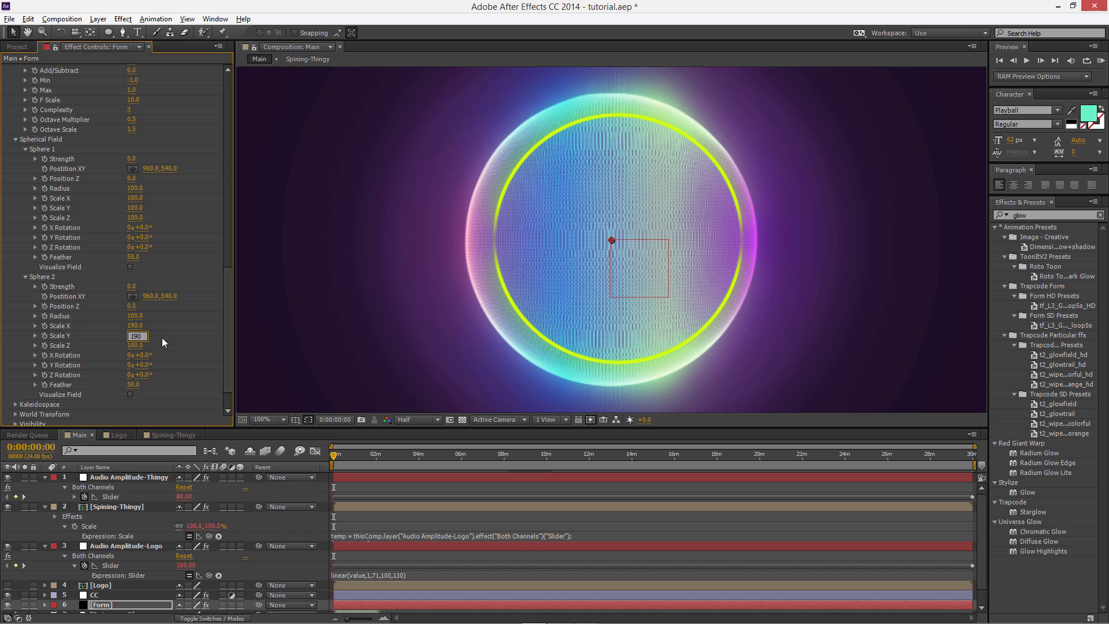
pyautogui.write('190')
pyautogui.press('Return')
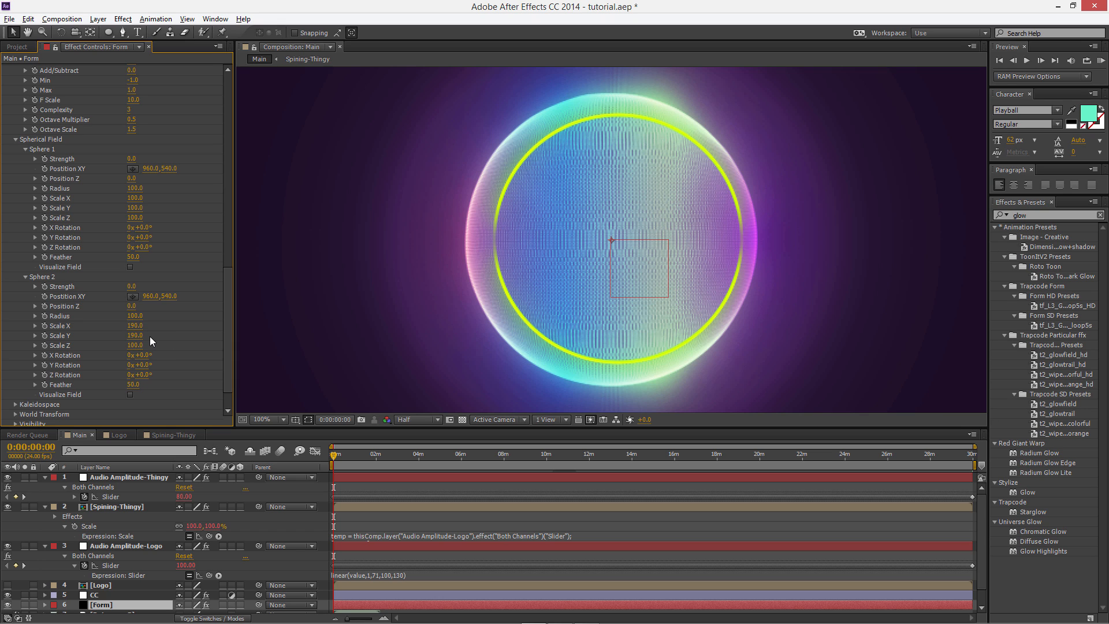
pyautogui.click(136, 346)
pyautogui.write('2700')
pyautogui.press('Return')
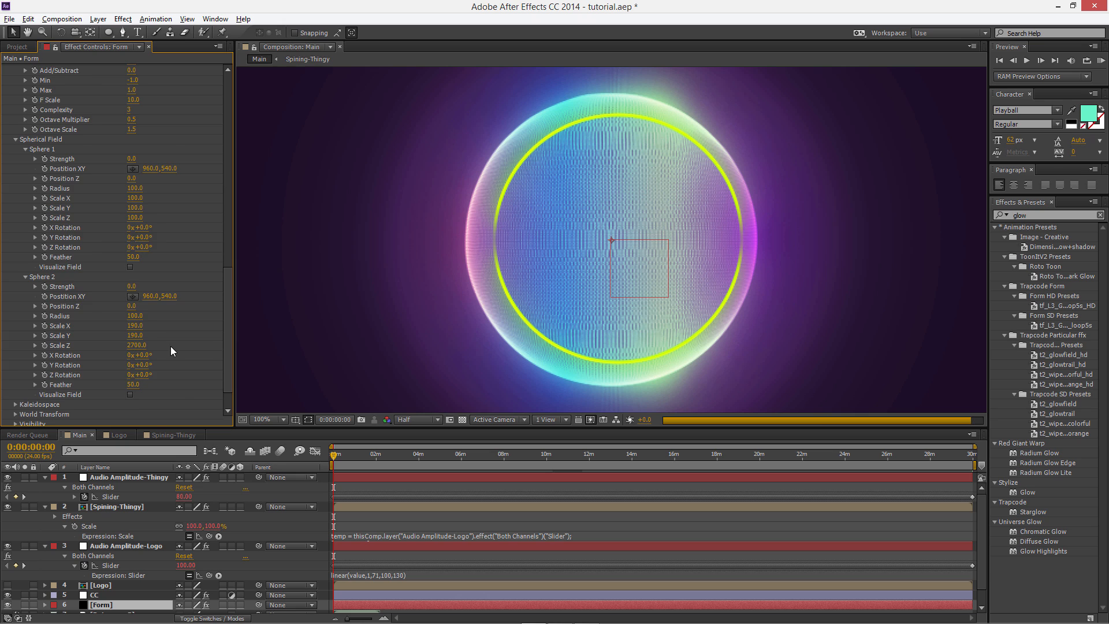
# - Set Form's Kaleidospace Mirror Mode to H+V and Sphere 2's Strength to 100
pyautogui.click(15, 404)
pyautogui.click(140, 387)
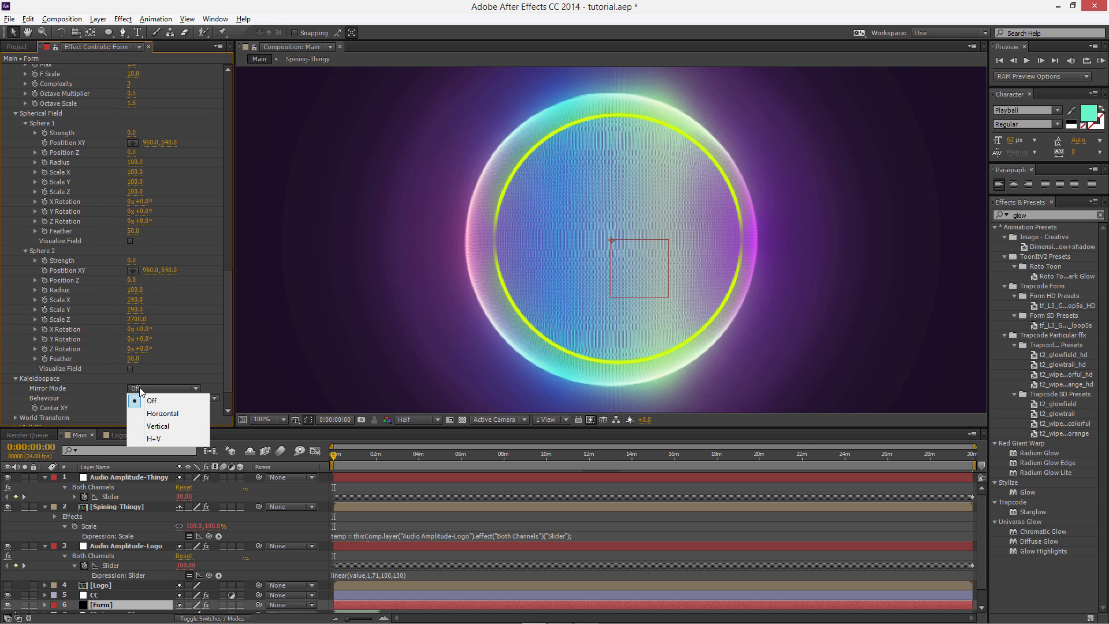
pyautogui.click(155, 442)
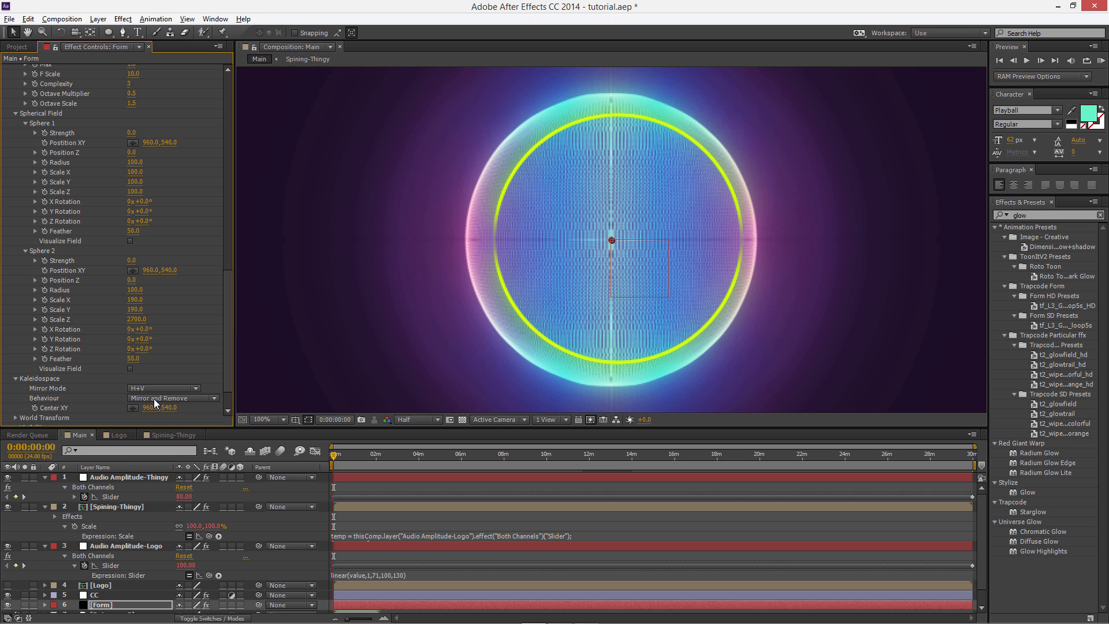
pyautogui.click(134, 260)
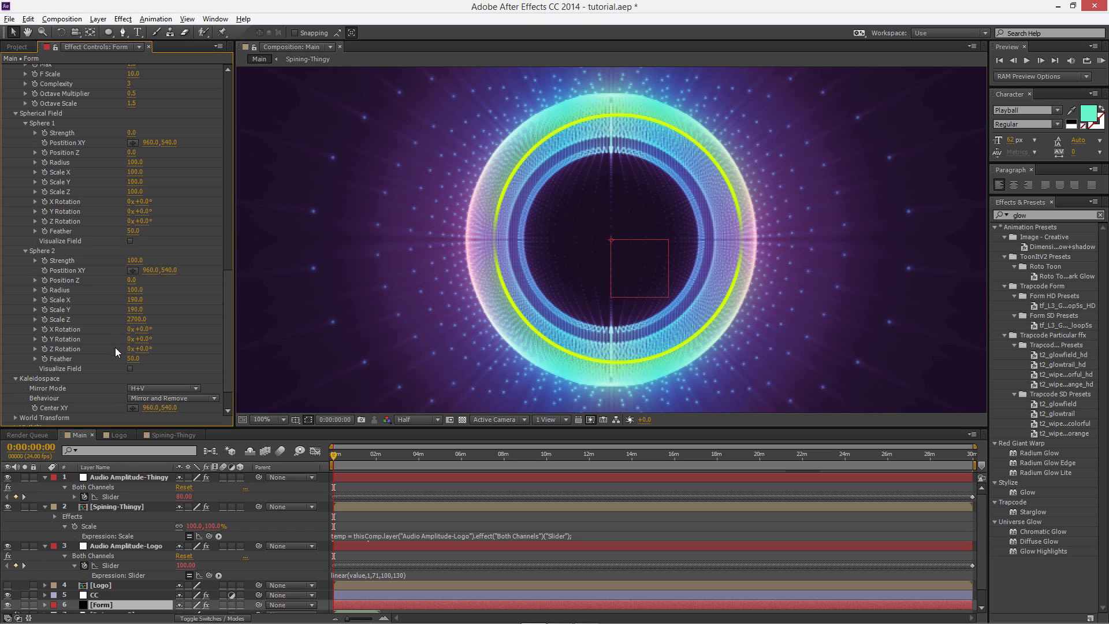
pyautogui.click(146, 258)
# - Try a Scale X and Scale Y of 250 on Sphere 2 and undo both changes
pyautogui.click(136, 301)
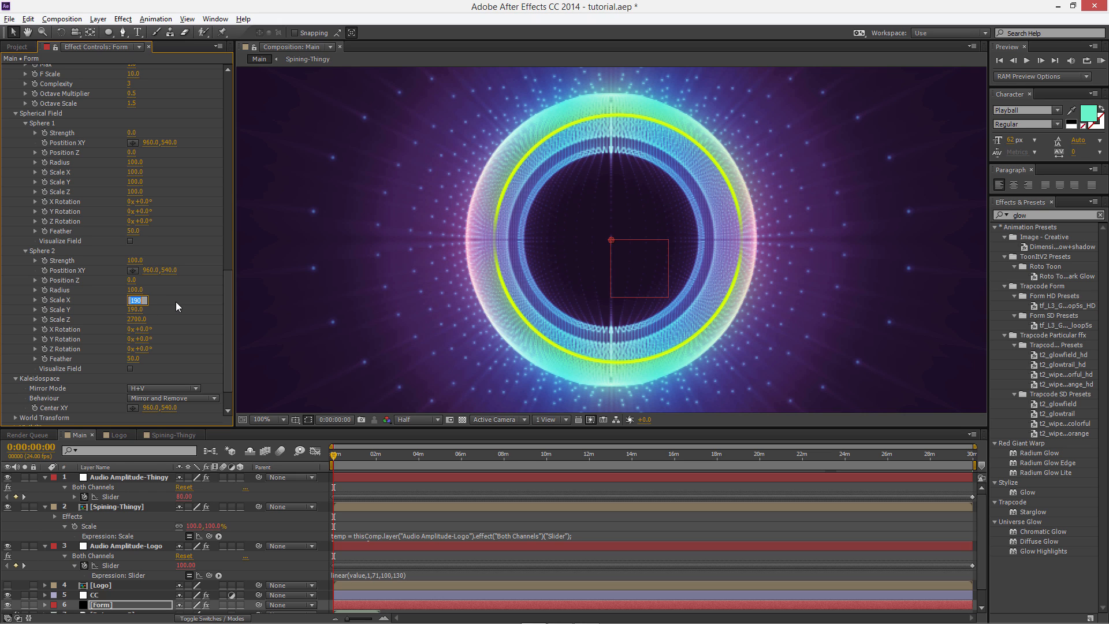
pyautogui.write('250')
pyautogui.press('Tab')
pyautogui.write('250')
pyautogui.press('Return')
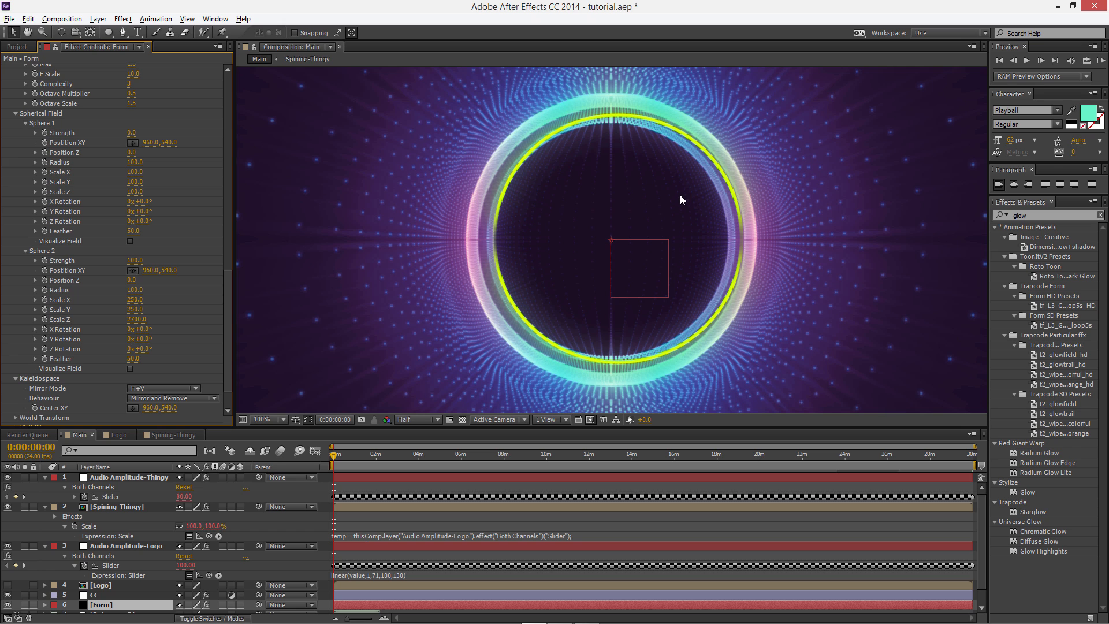
pyautogui.hotkey('ctrl', 'z')
pyautogui.hotkey('ctrl', 'z')
# - Try raising Sphere 2's Scale Z to 7230 and undo the change
pyautogui.moveTo(137, 322); pyautogui.dragTo(343, 307)
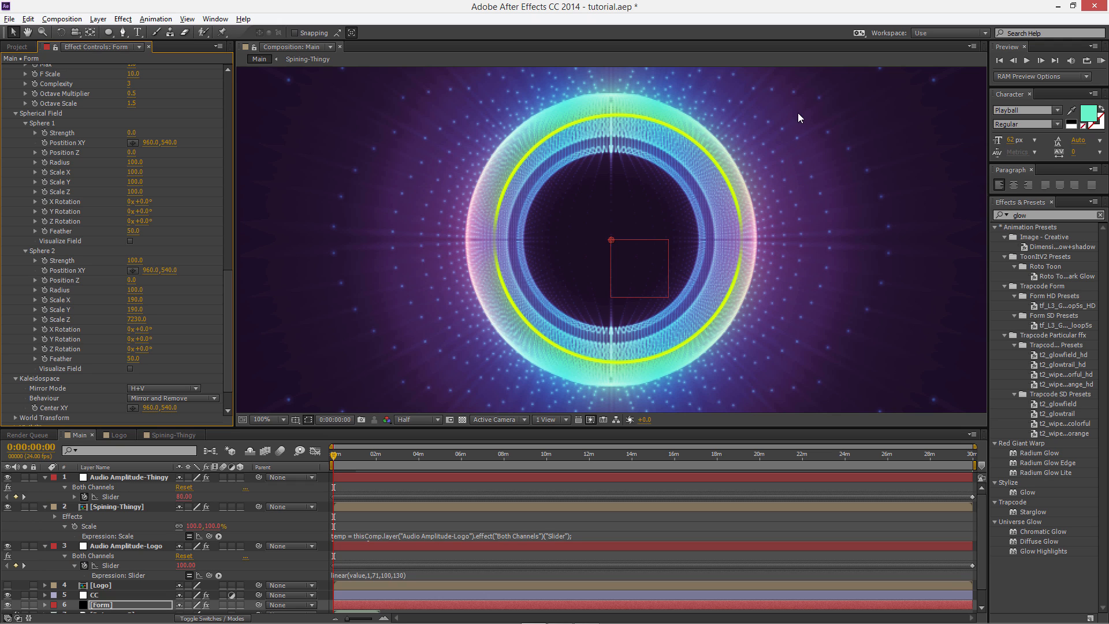
pyautogui.hotkey('ctrl', 'z')
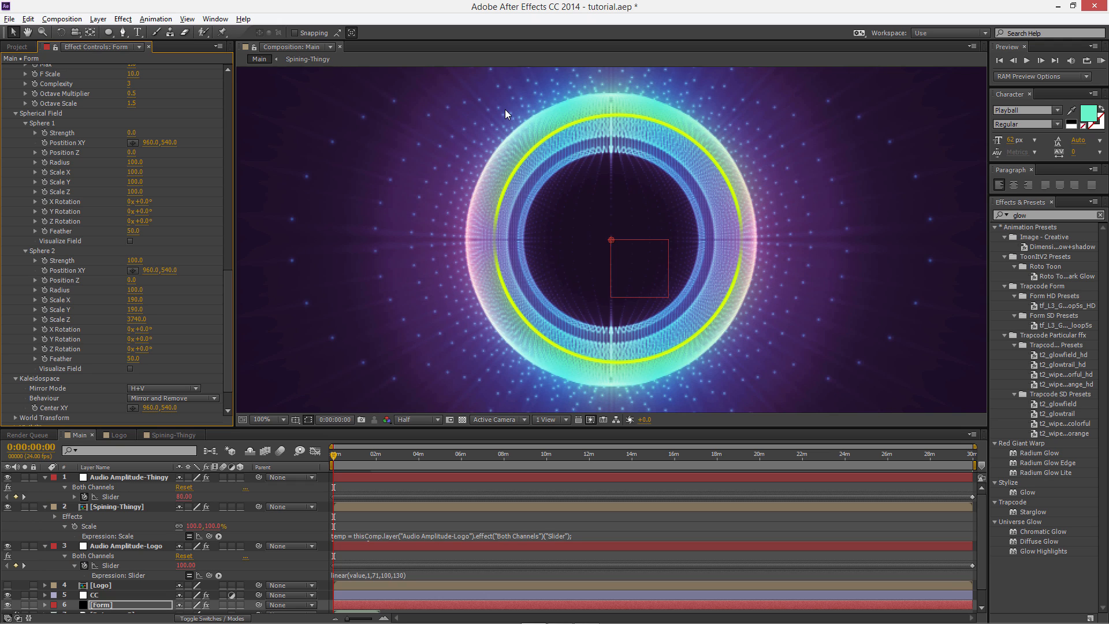
pyautogui.hotkey('ctrl', 'z')
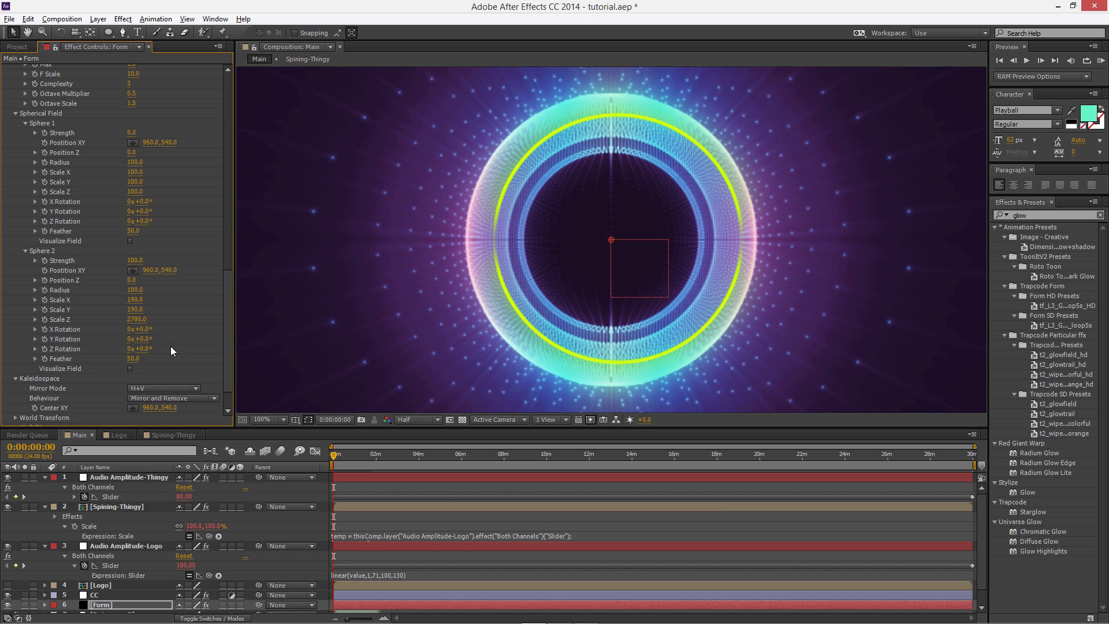
# - Make the Logo layer visible again
pyautogui.click(9, 585)
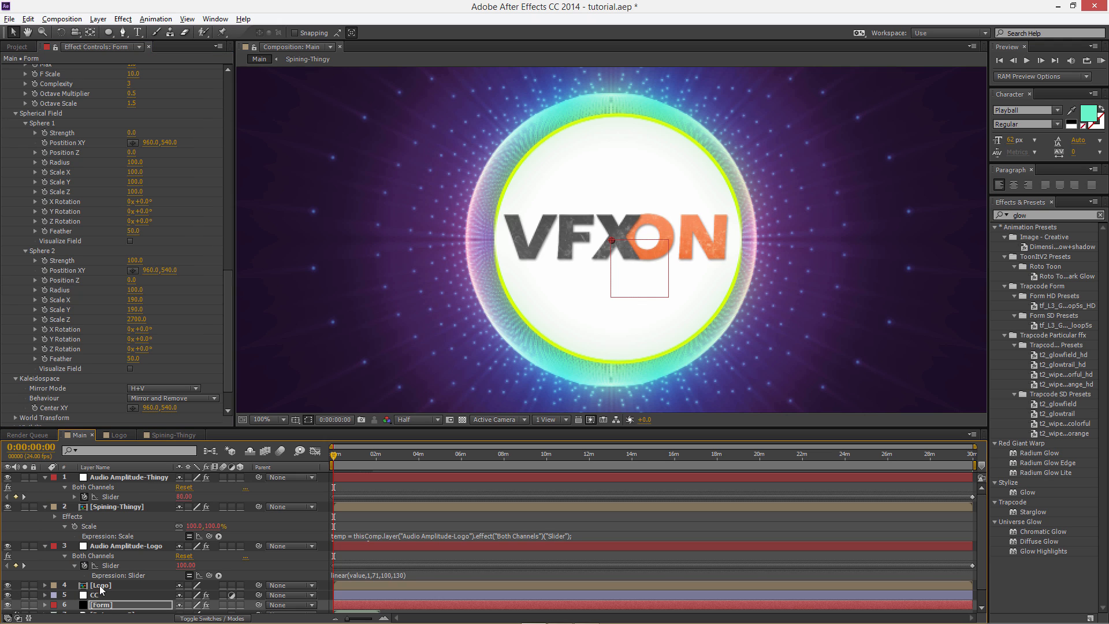
# - Try 90 as the minimum output value in the linear expression on Audio Amplitude-Logo's Slider
pyautogui.click(100, 585)
pyautogui.click(390, 574)
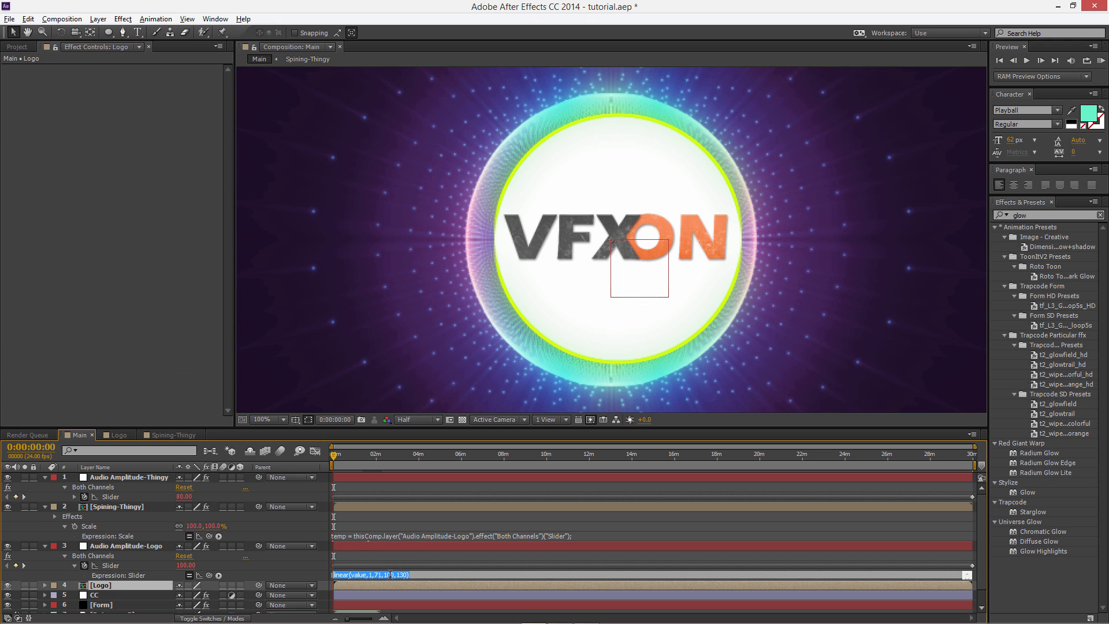
pyautogui.doubleClick(392, 574)
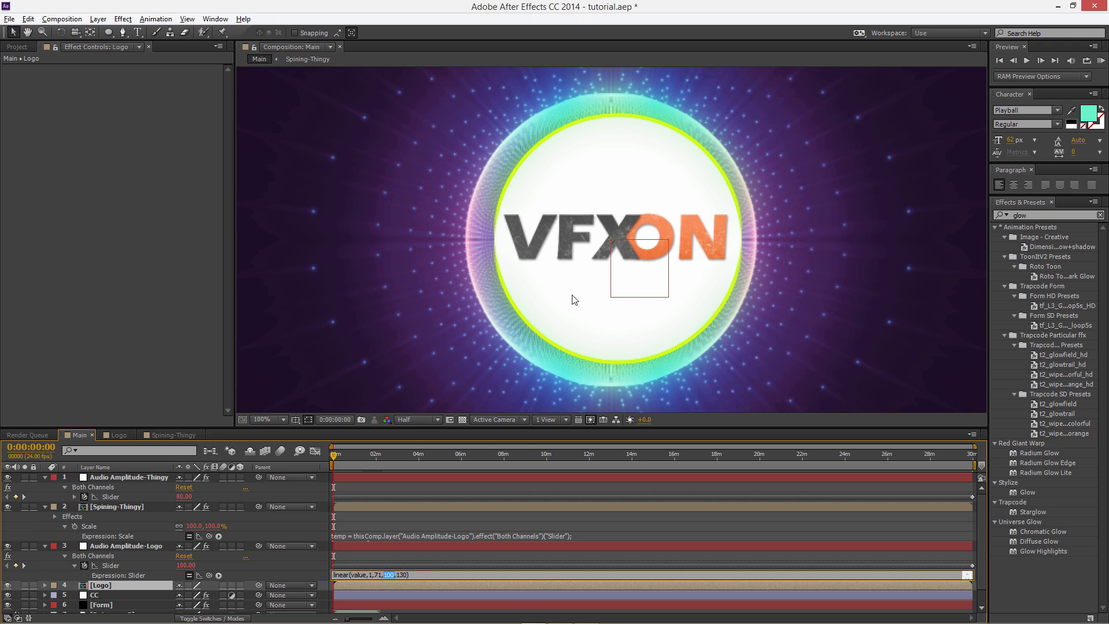
pyautogui.write('90')
pyautogui.click(415, 556)
# - Set the minimum output value in Audio Amplitude-Logo's Slider expression to 85
pyautogui.doubleClick(384, 575)
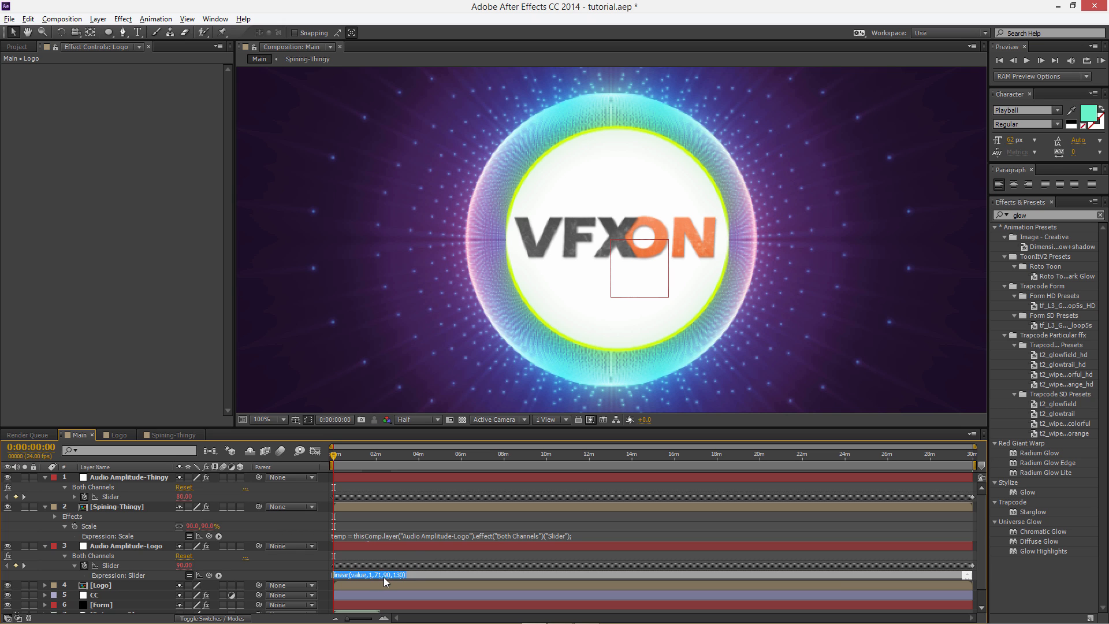
pyautogui.write('85')
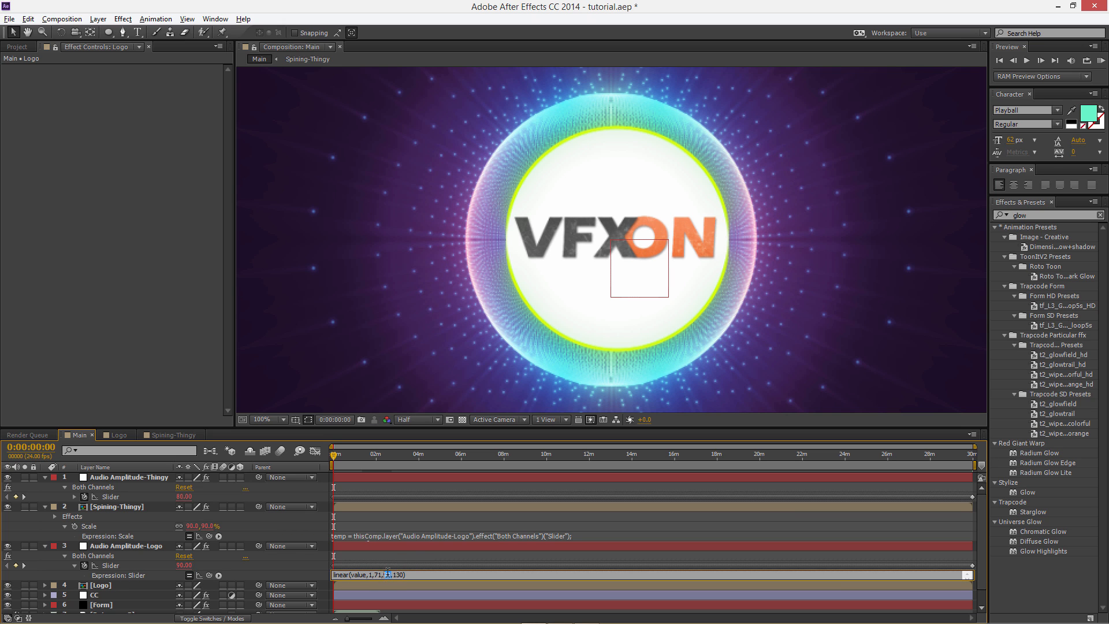
pyautogui.click(412, 555)
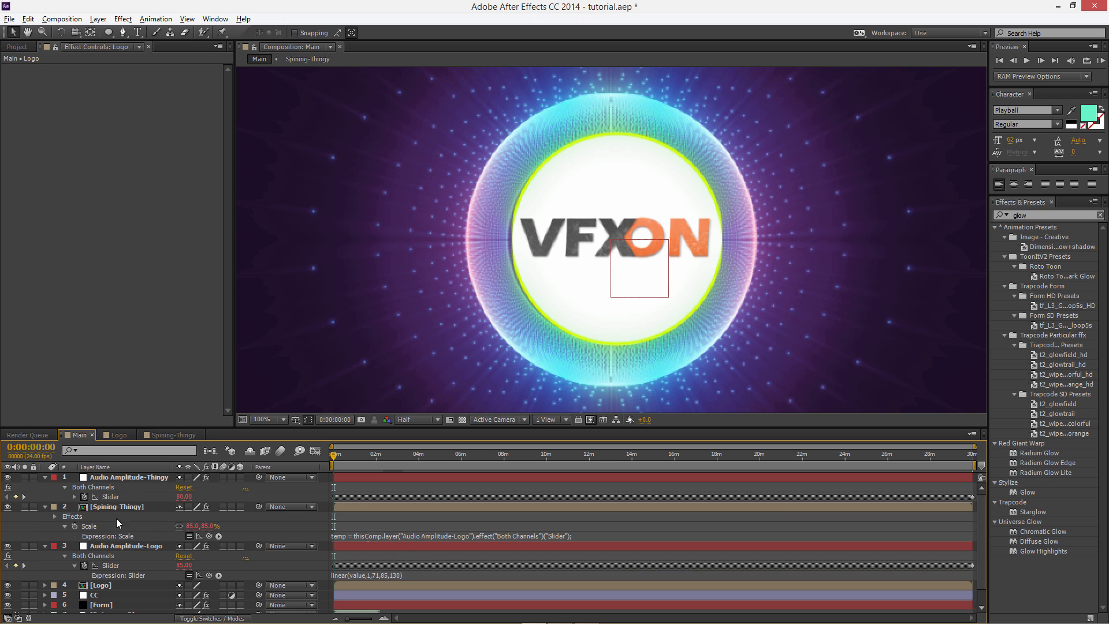
# - Lower the Logo layer's opacity to 50% so the Form sphere shows through it
pyautogui.click(116, 586)
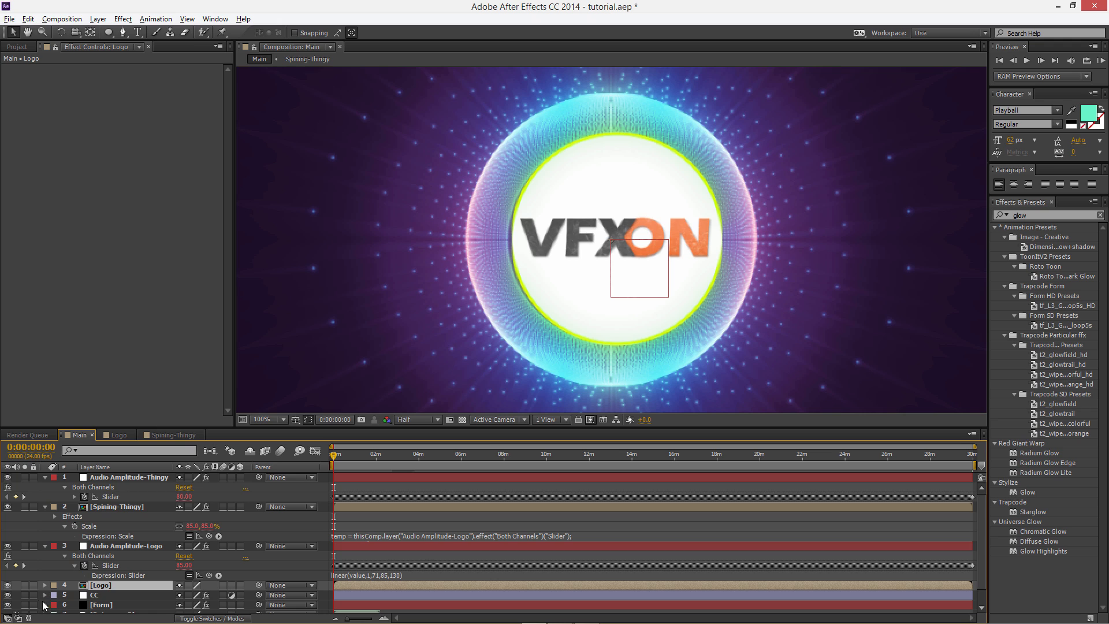
pyautogui.press('t')
pyautogui.click(182, 595)
pyautogui.write('50')
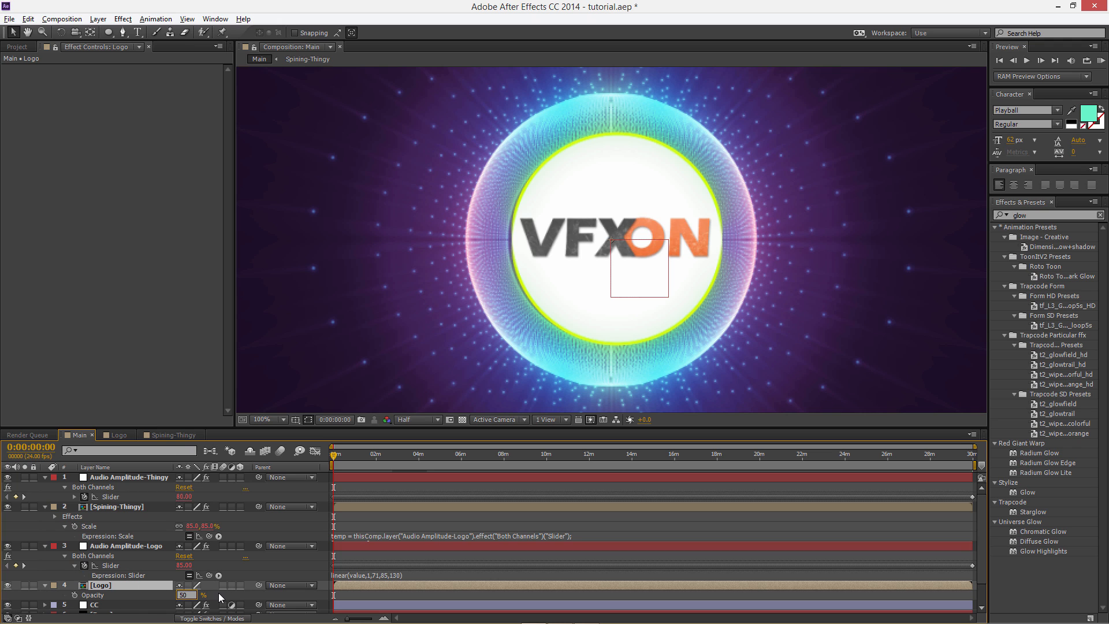
pyautogui.click(217, 594)
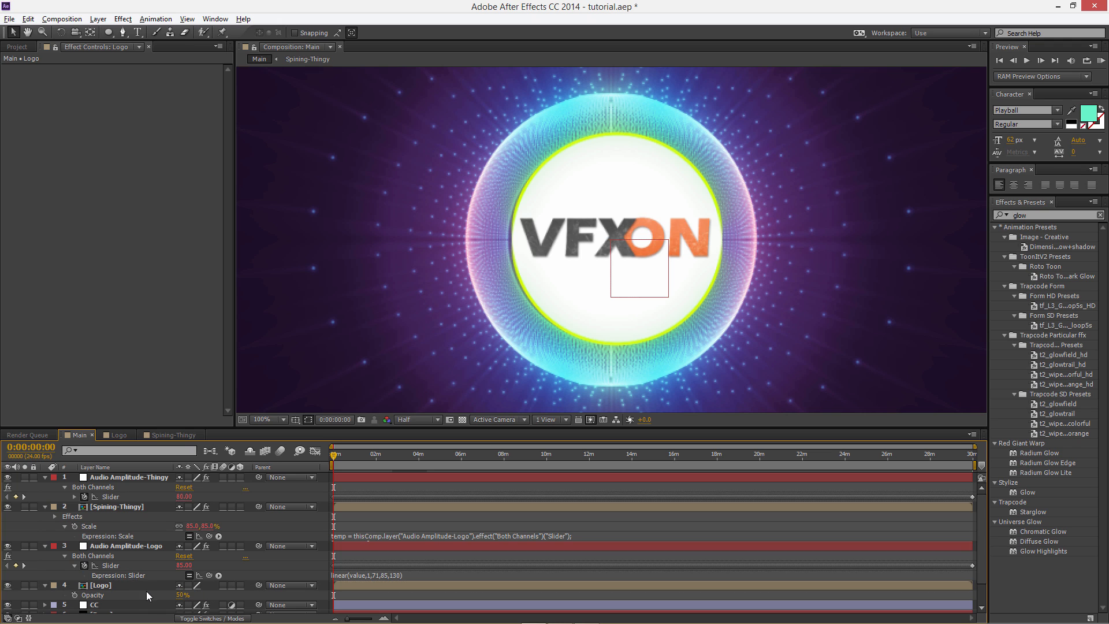
# - Centre the Logo and Spining-Thingy layers together over the Form sphere and restore the Logo's opacity to 100%
pyautogui.click(109, 584)
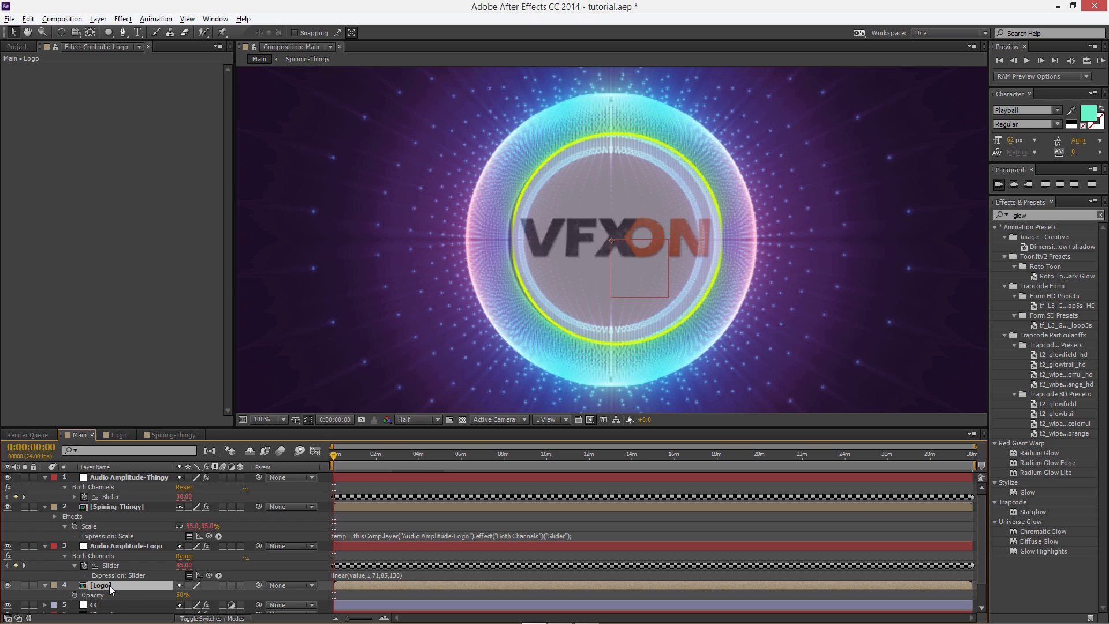
pyautogui.press('Return')
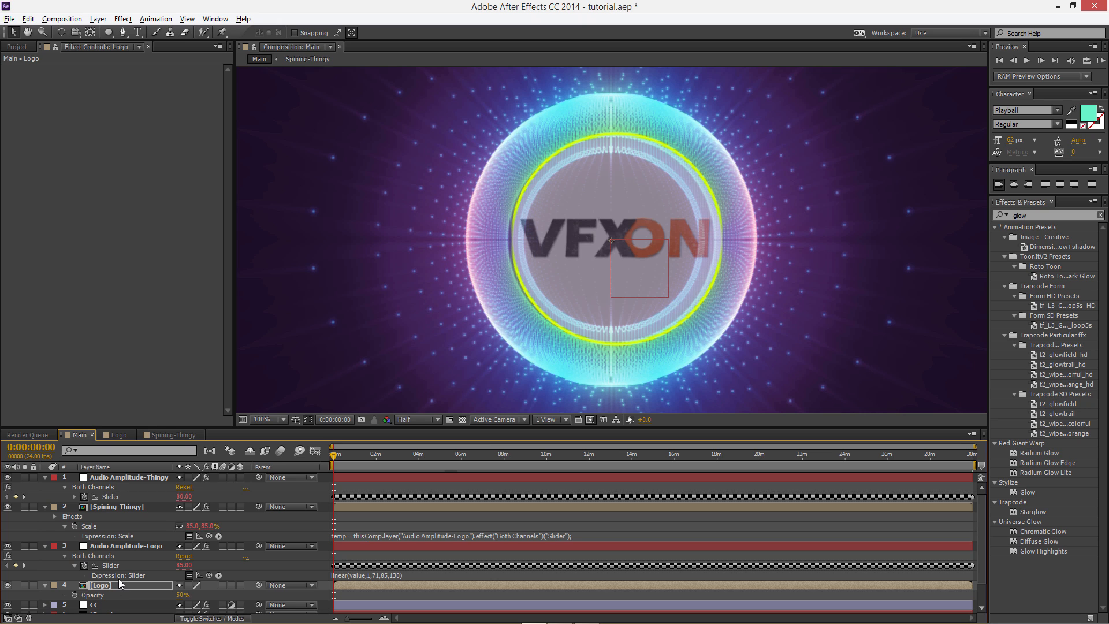
pyautogui.press('Return')
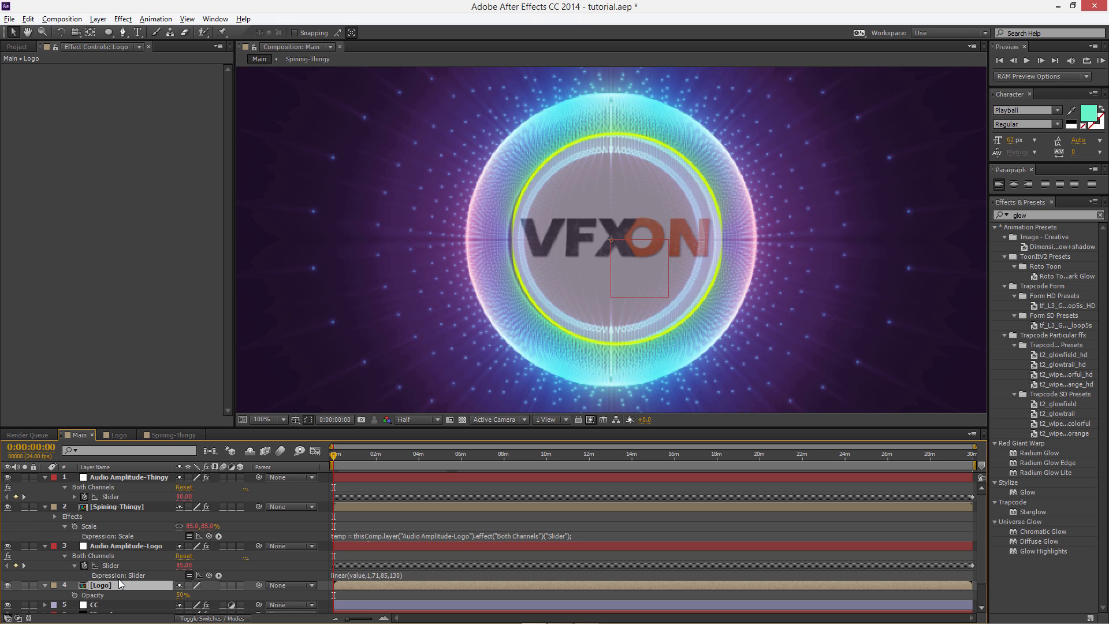
pyautogui.keyDown('ctrl'); pyautogui.click(120, 505); pyautogui.keyUp('ctrl')
pyautogui.hotkey('ctrl', 'shift', 'c')
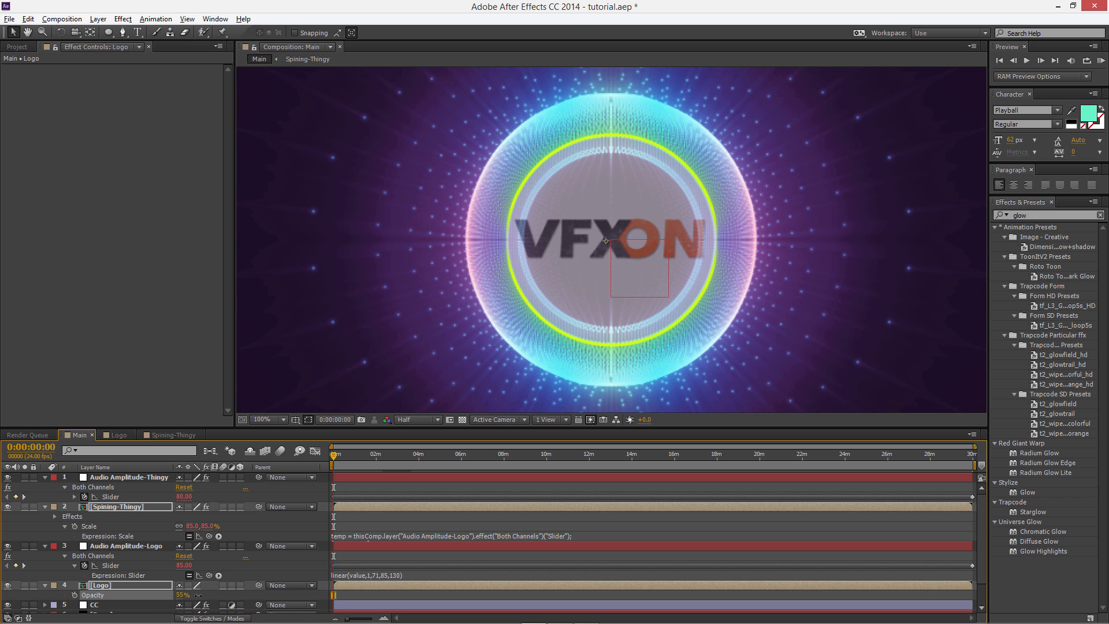
pyautogui.moveTo(182, 595); pyautogui.dragTo(294, 600)
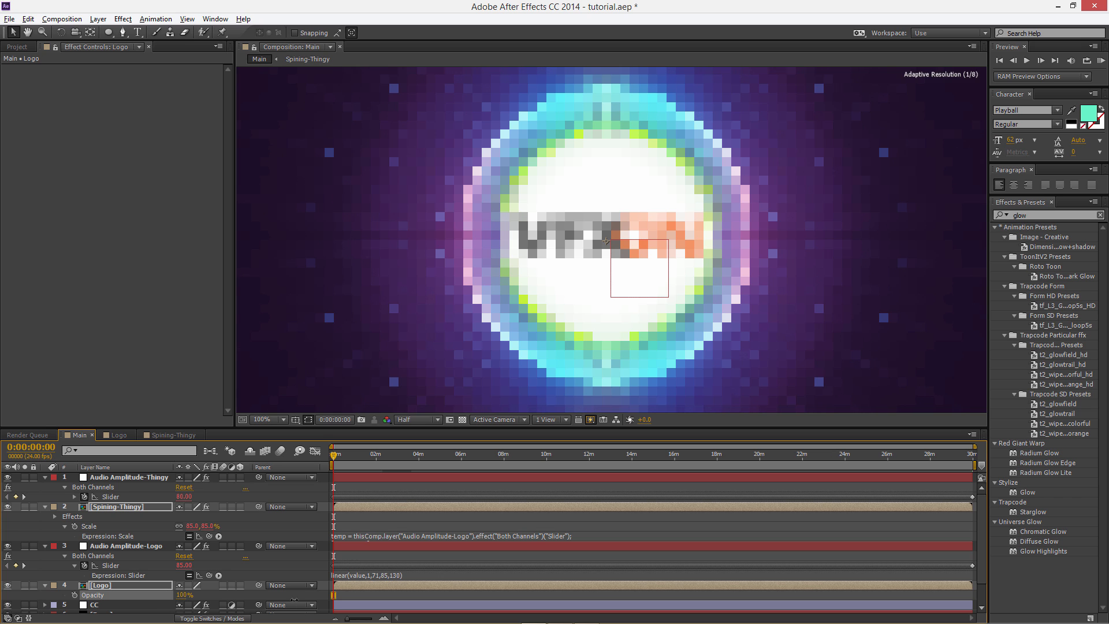
# - Set the maximum output value in Audio Amplitude-Logo's Slider expression to 110 and preview the animation
pyautogui.click(397, 575)
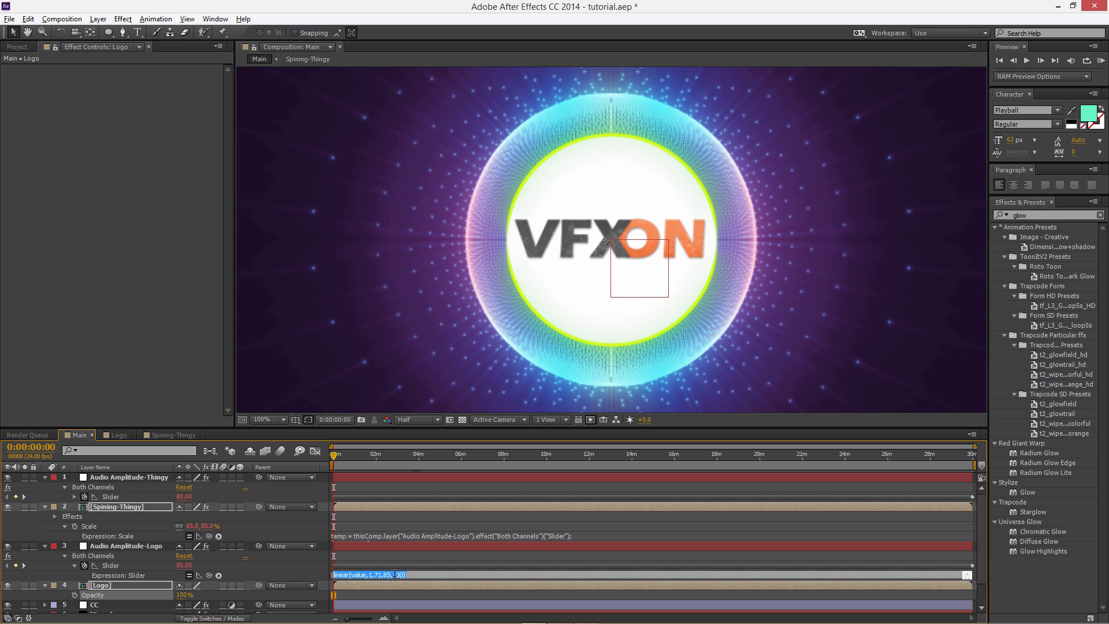
pyautogui.click(399, 575)
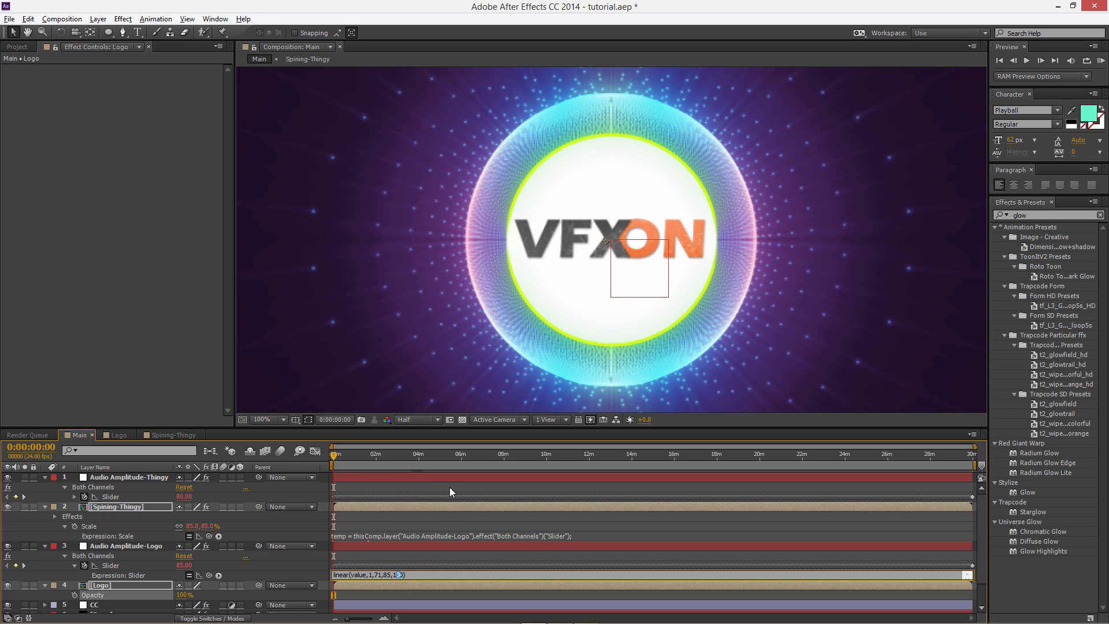
pyautogui.write('0')
pyautogui.click(412, 555)
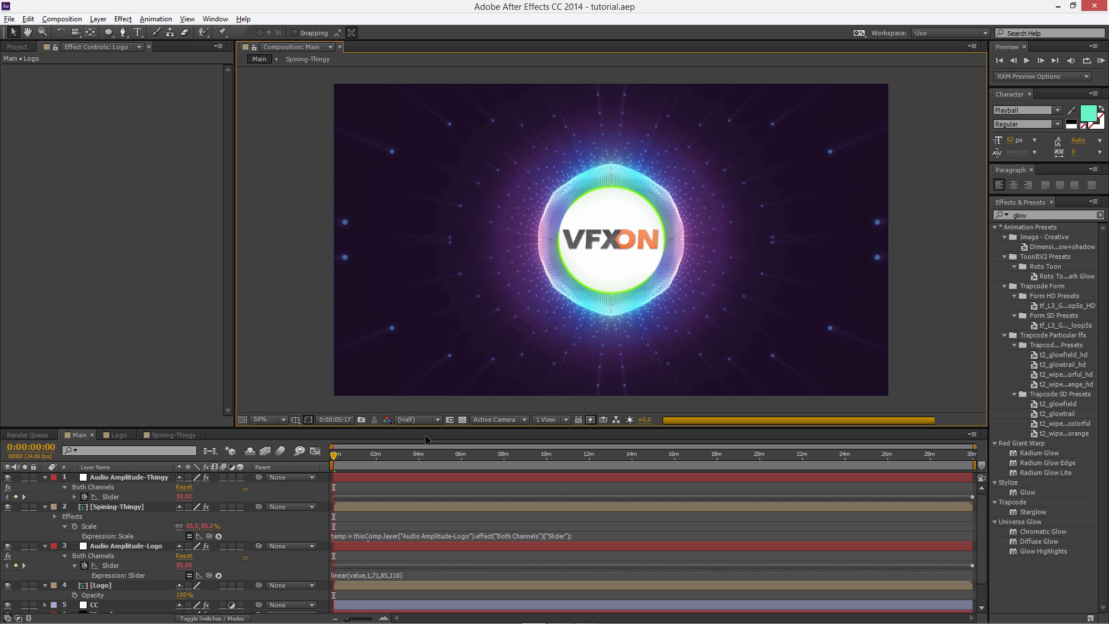
pyautogui.press('space')
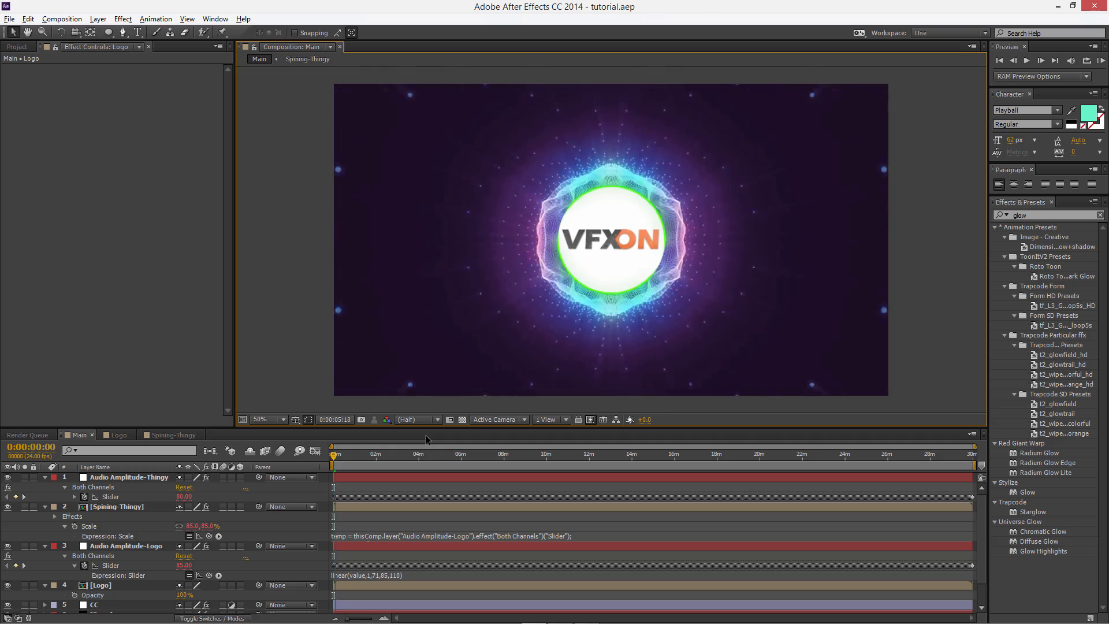
pyautogui.press('space')
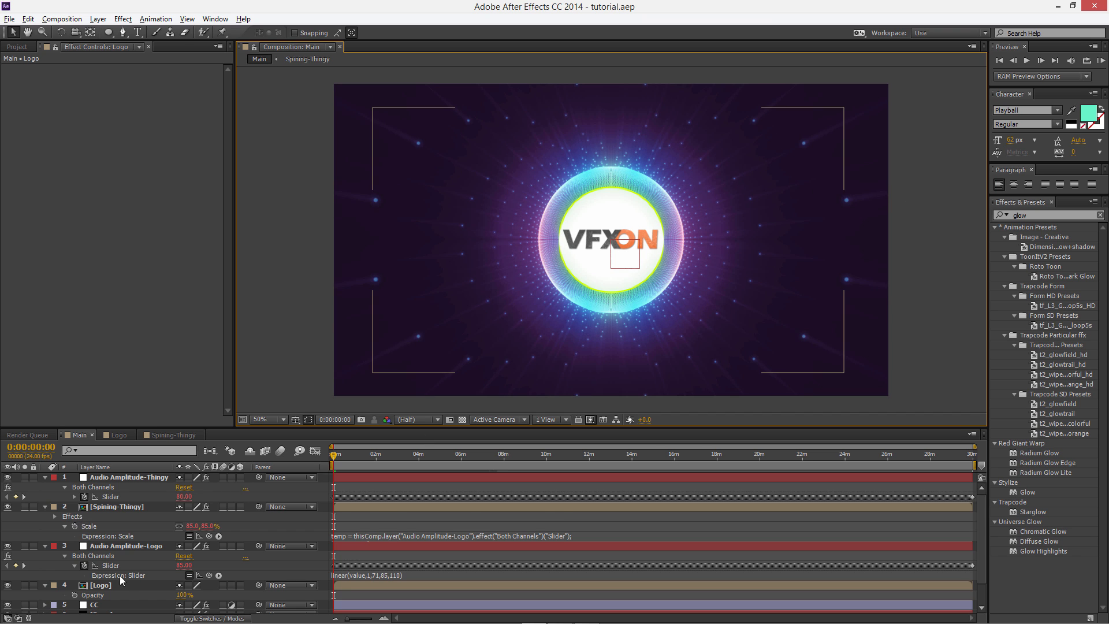
# - Toggle the BG layer's visibility to inspect its effect on the composition
pyautogui.scroll(-2, 80, 516)
pyautogui.click(8, 608)
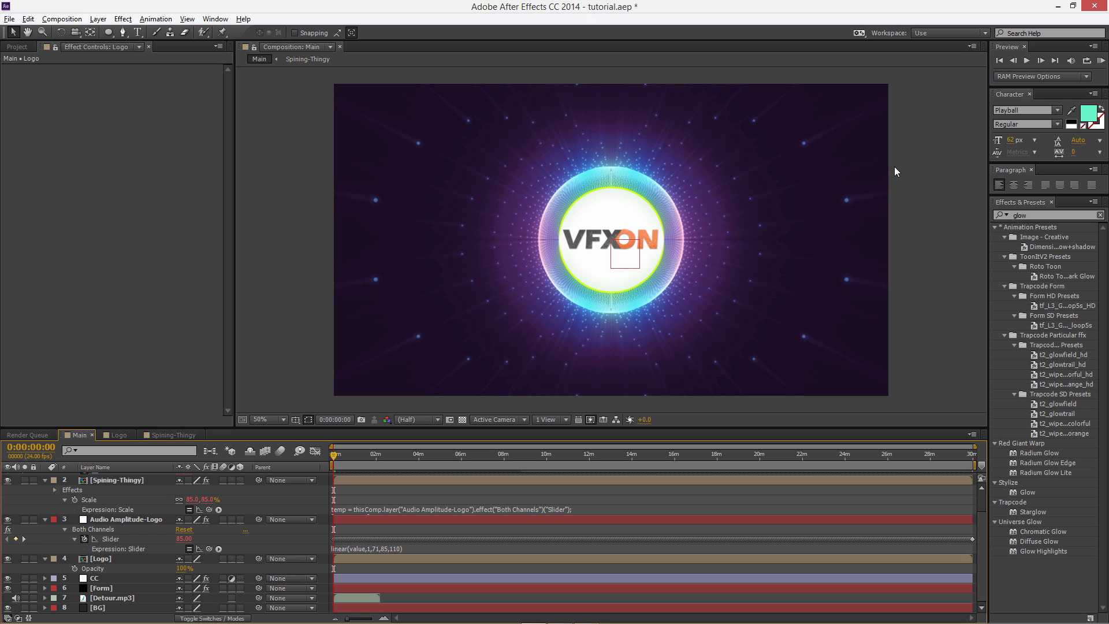